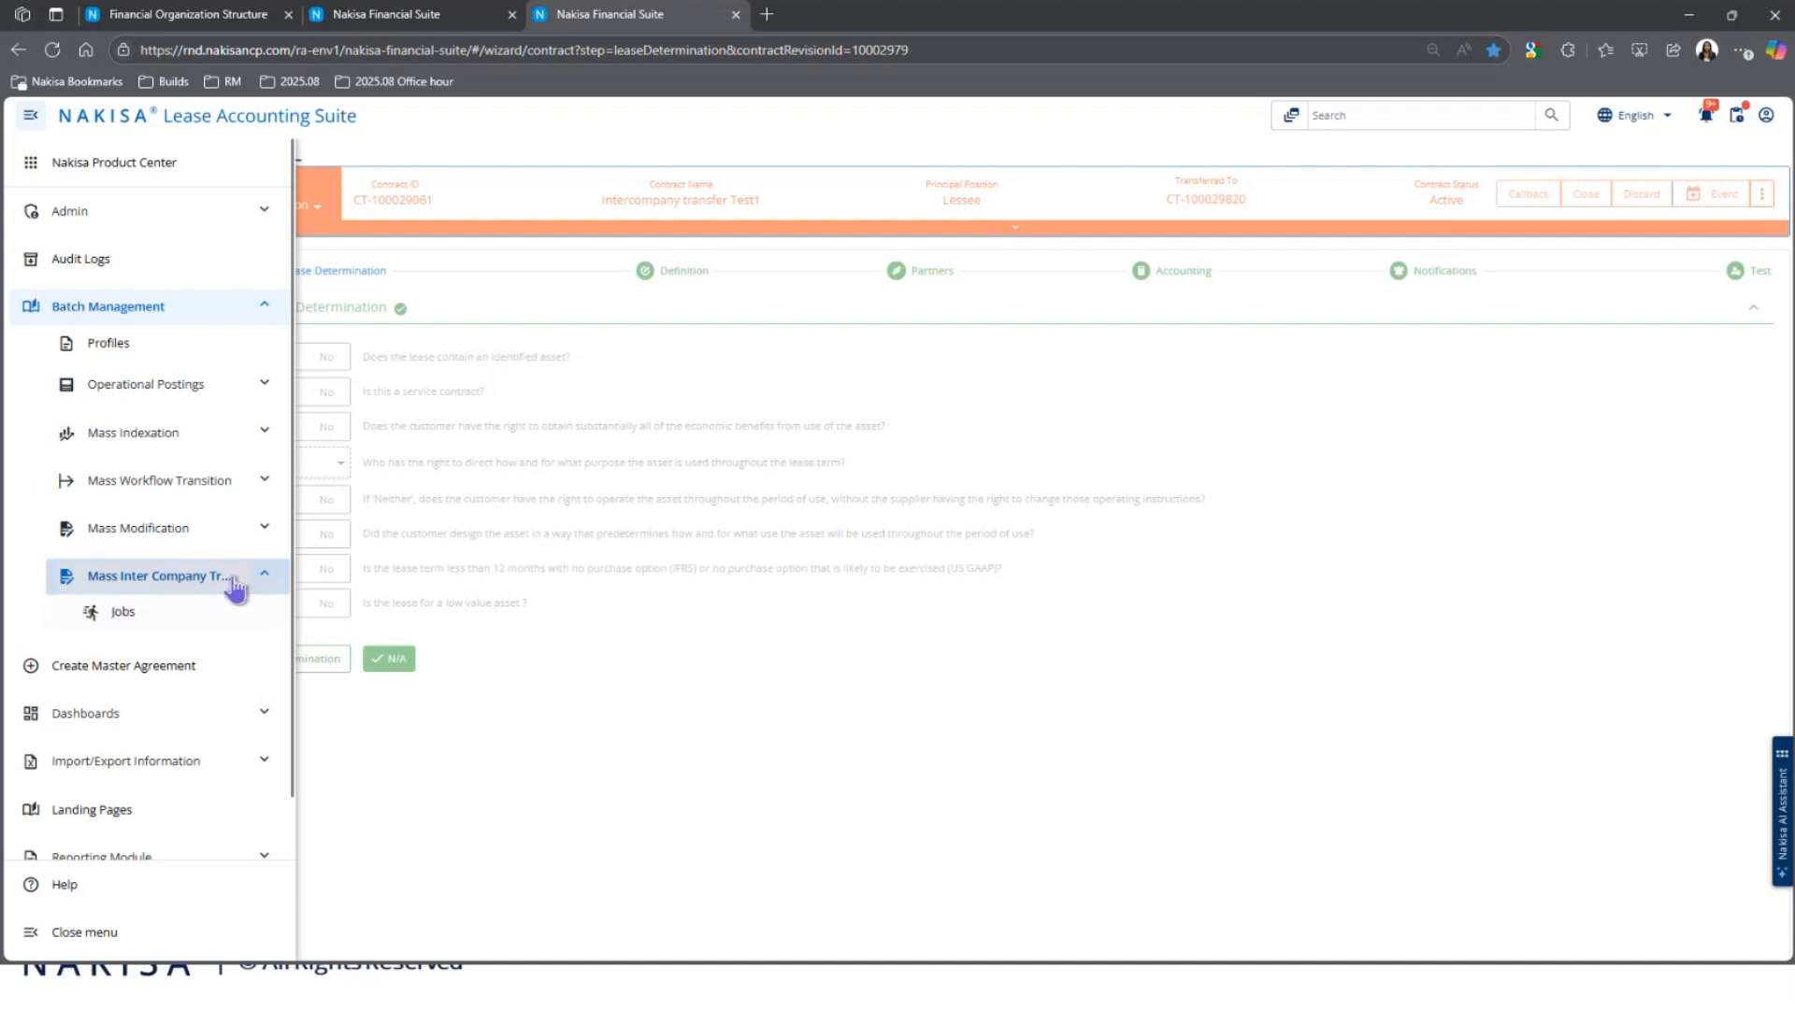
Step: Open the Mass Inter Company Transfer Jobs list and launch the Create InterCompanyTransfer Job dialog
left_click(140, 621)
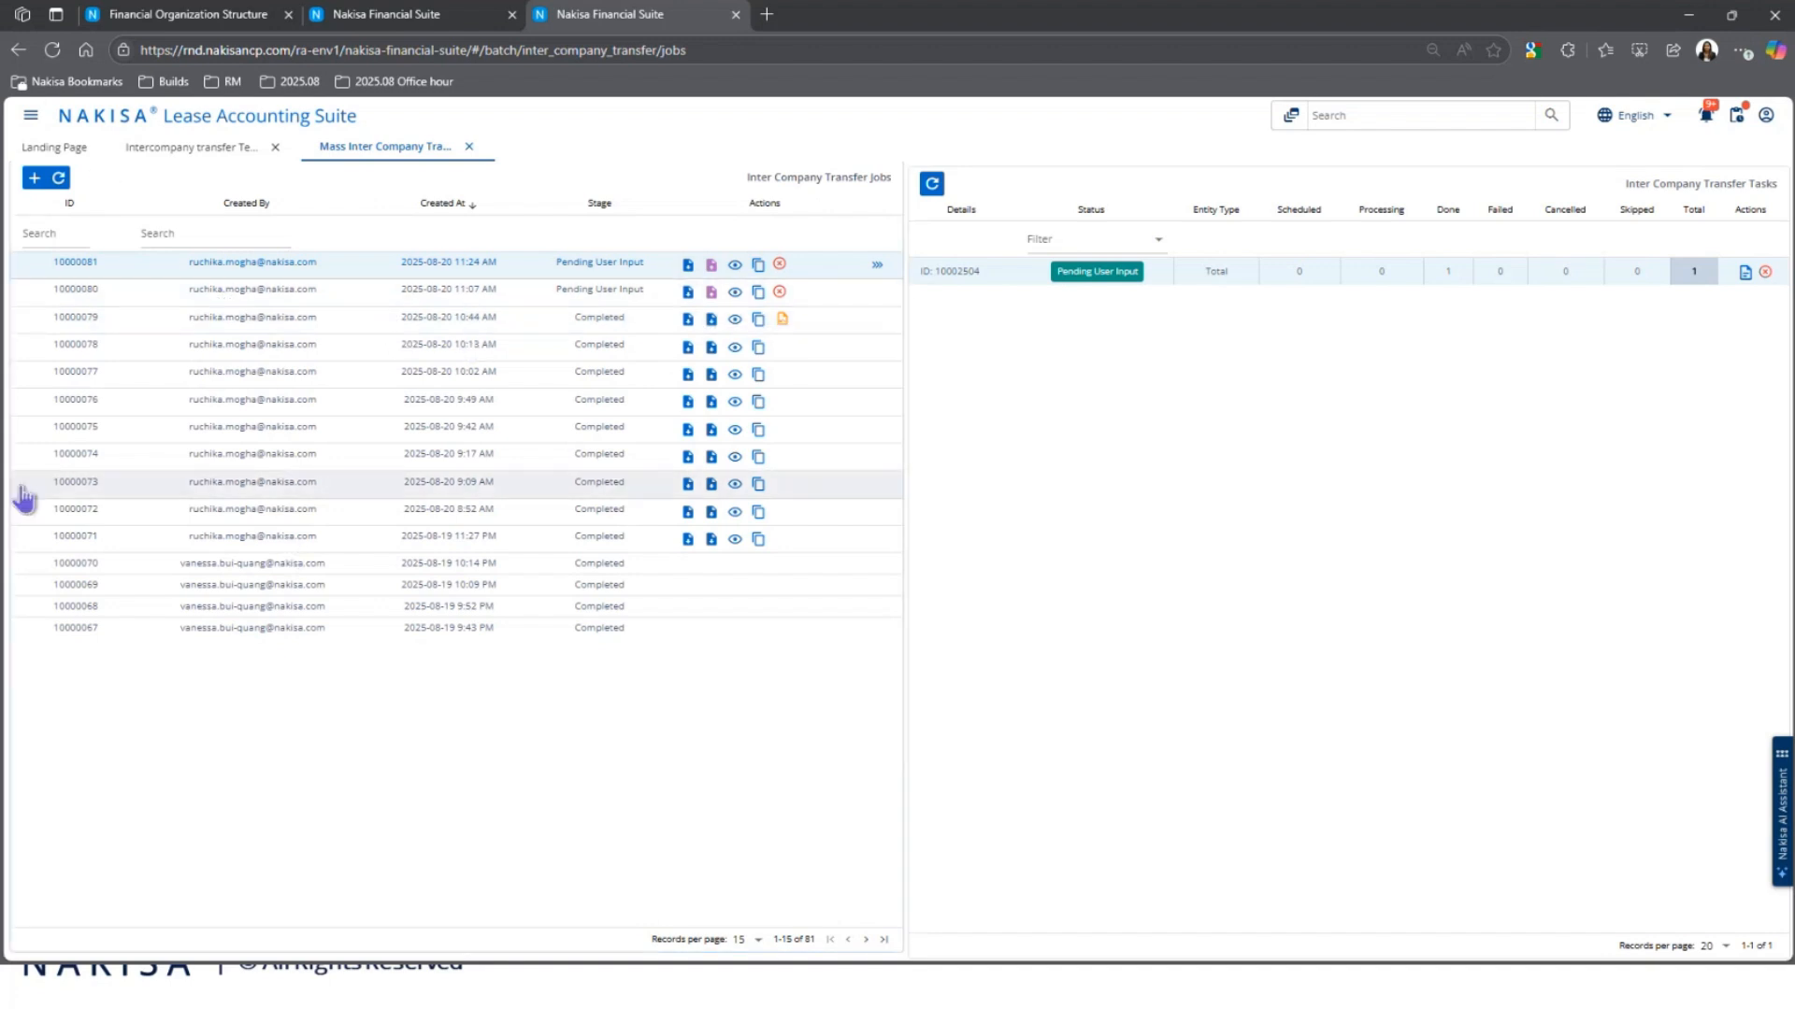
left_click(35, 179)
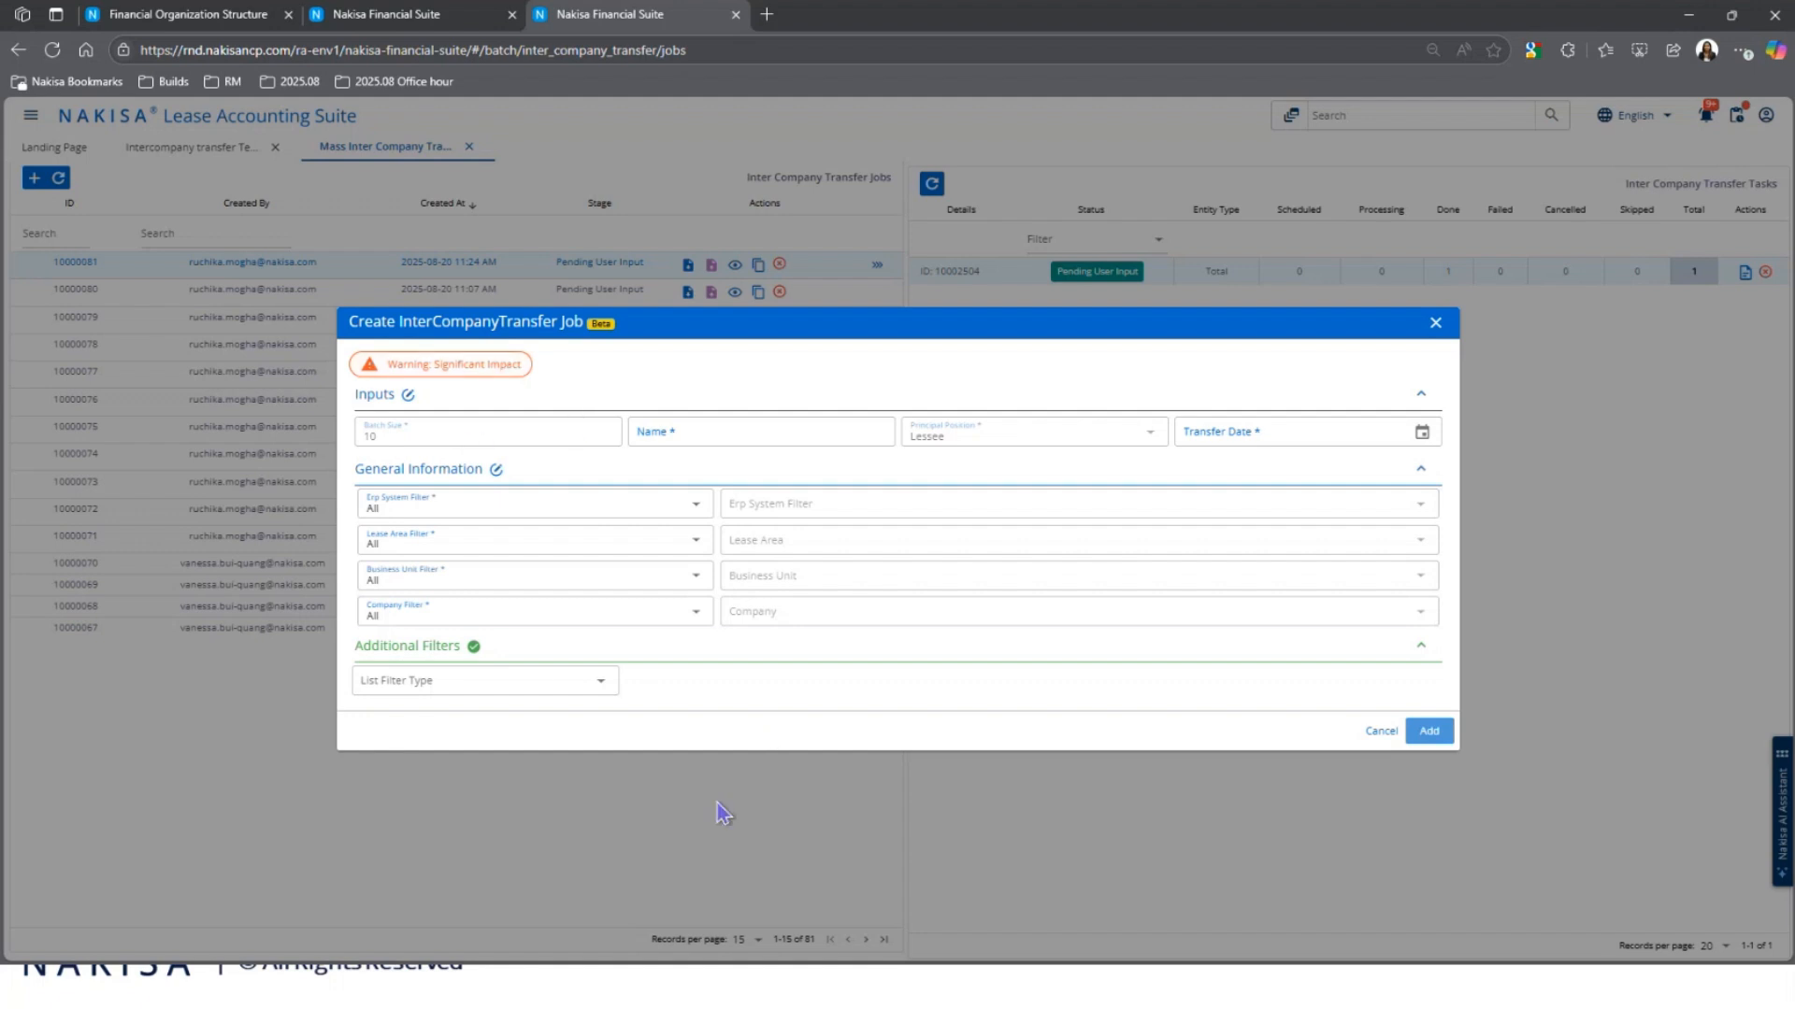
Step: Set the list filter type to Contract, then cancel the new job form
left_click(530, 683)
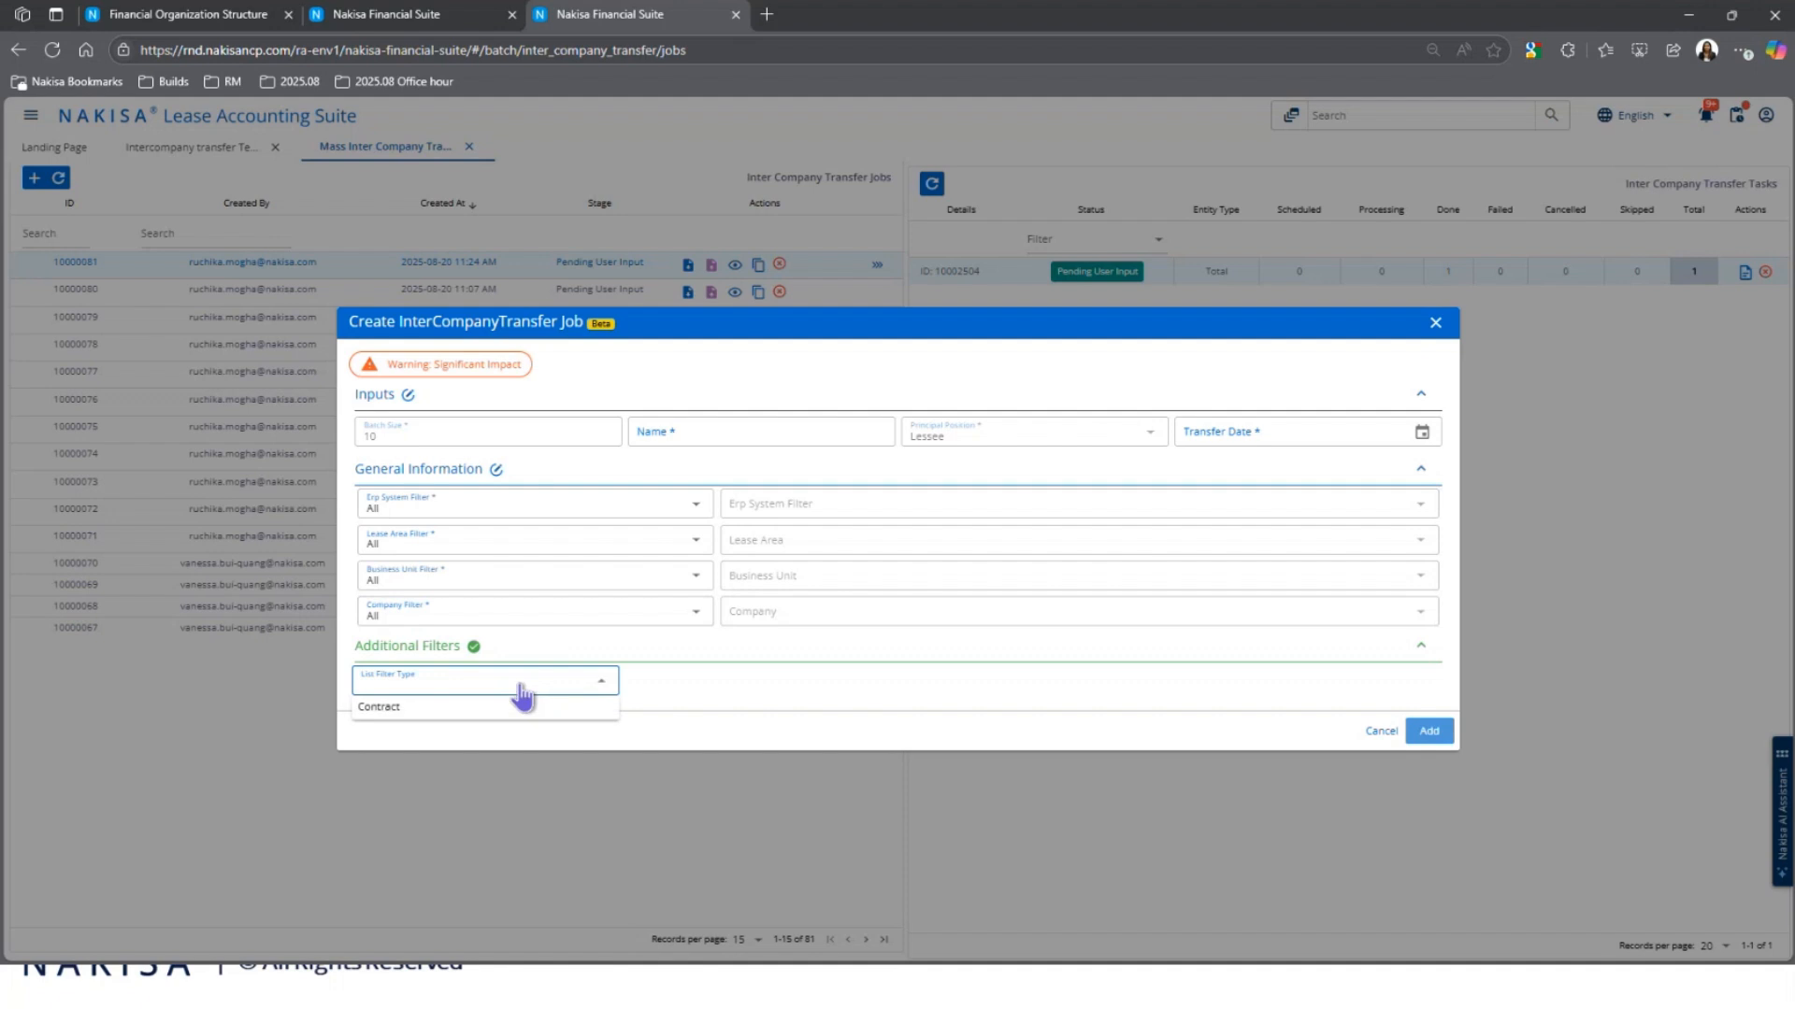
left_click(505, 716)
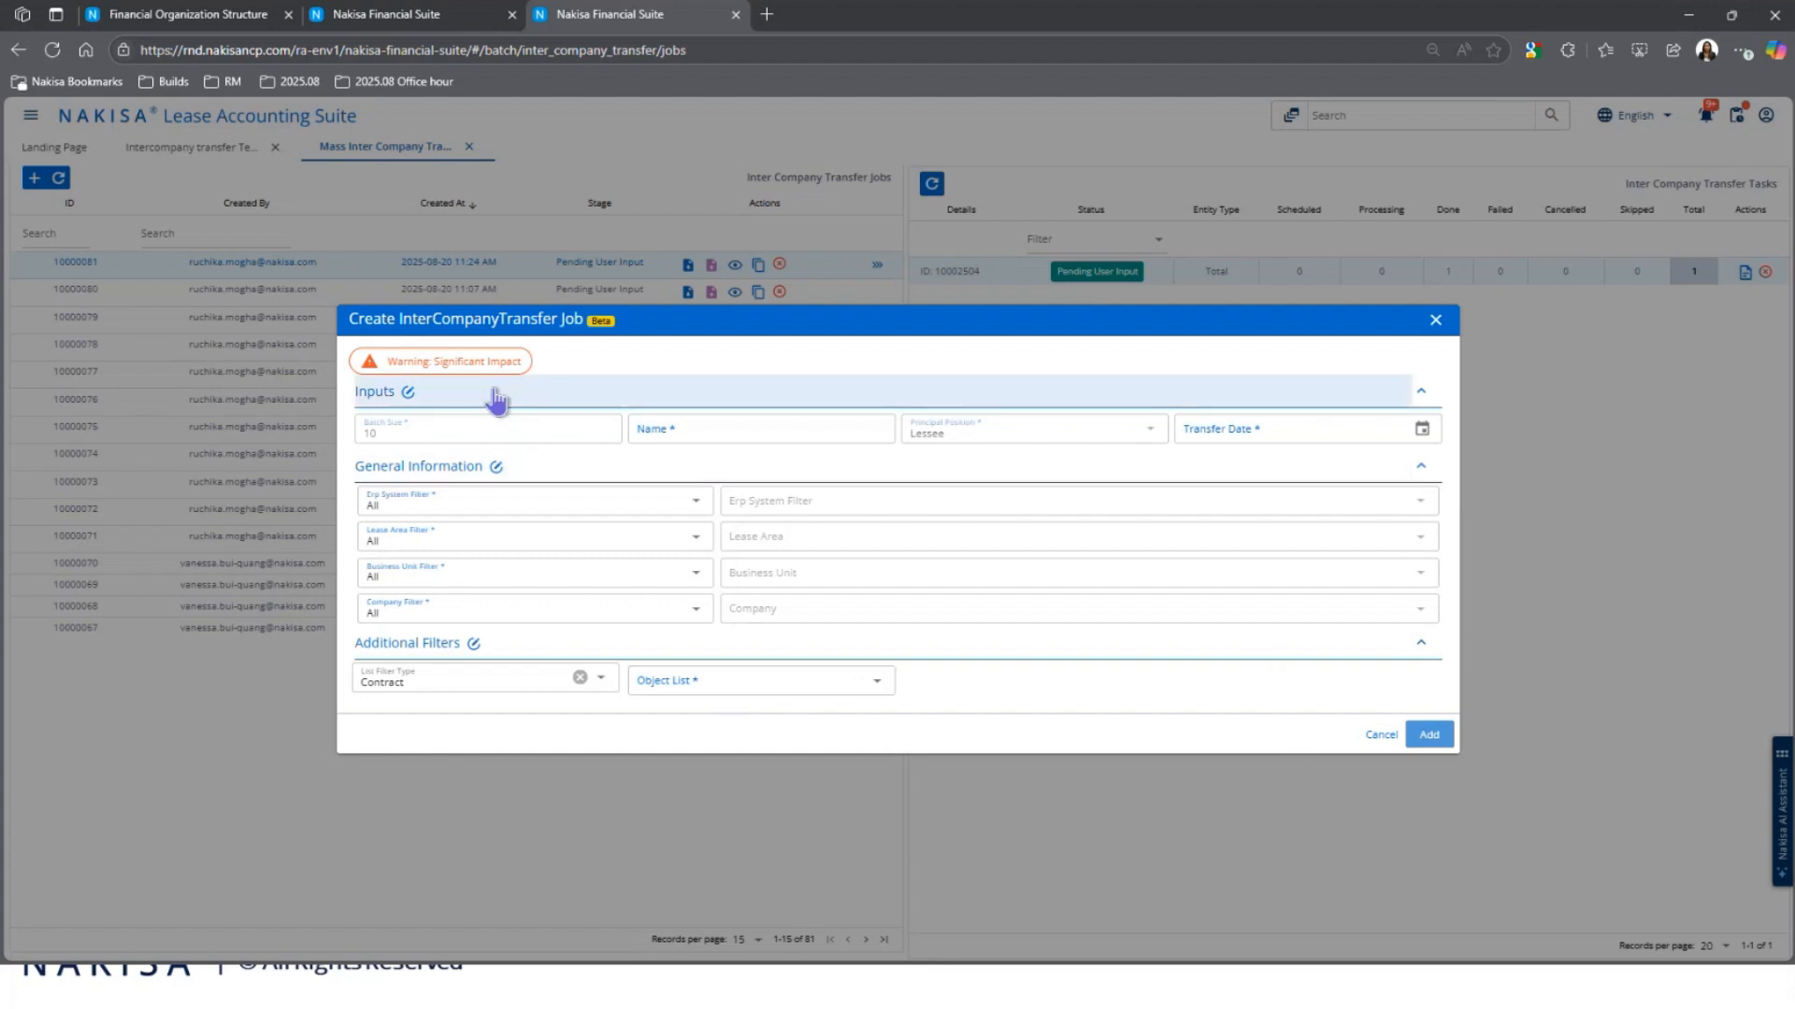
left_click(1381, 735)
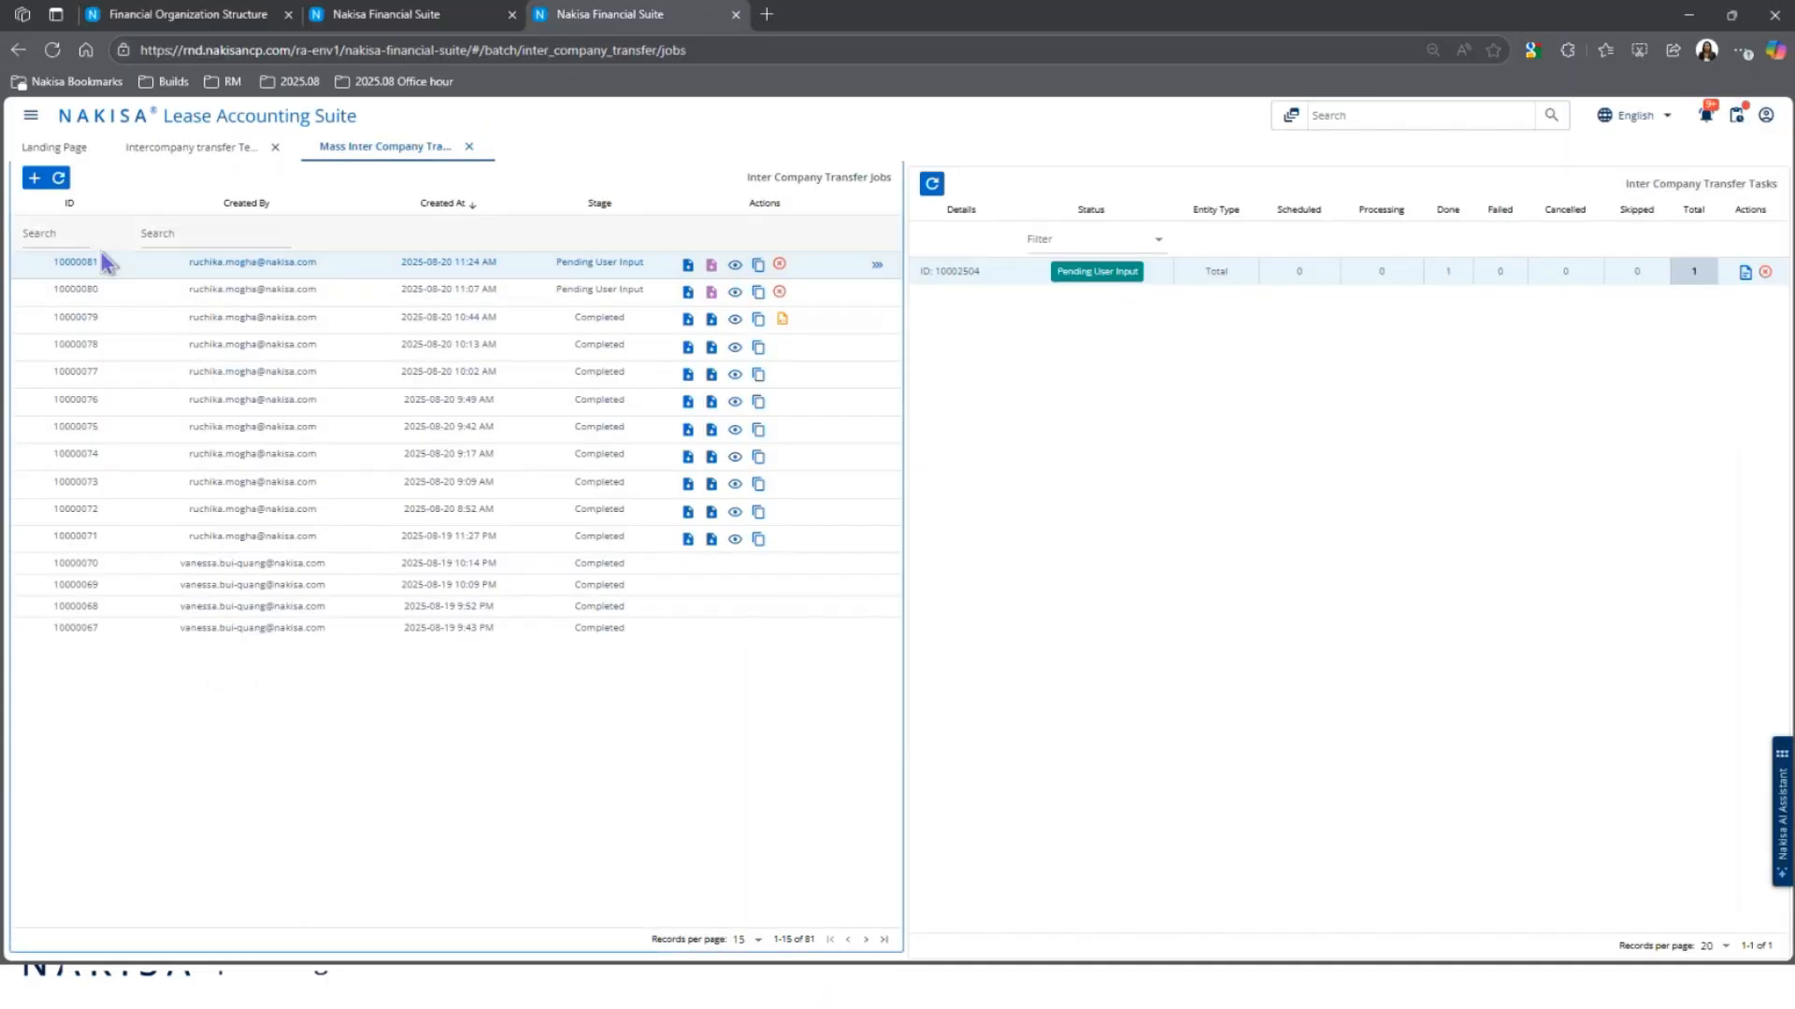
Step: Reopen the create-job form and read the enlarged Significant Impact warning before dismissing it
left_click(34, 178)
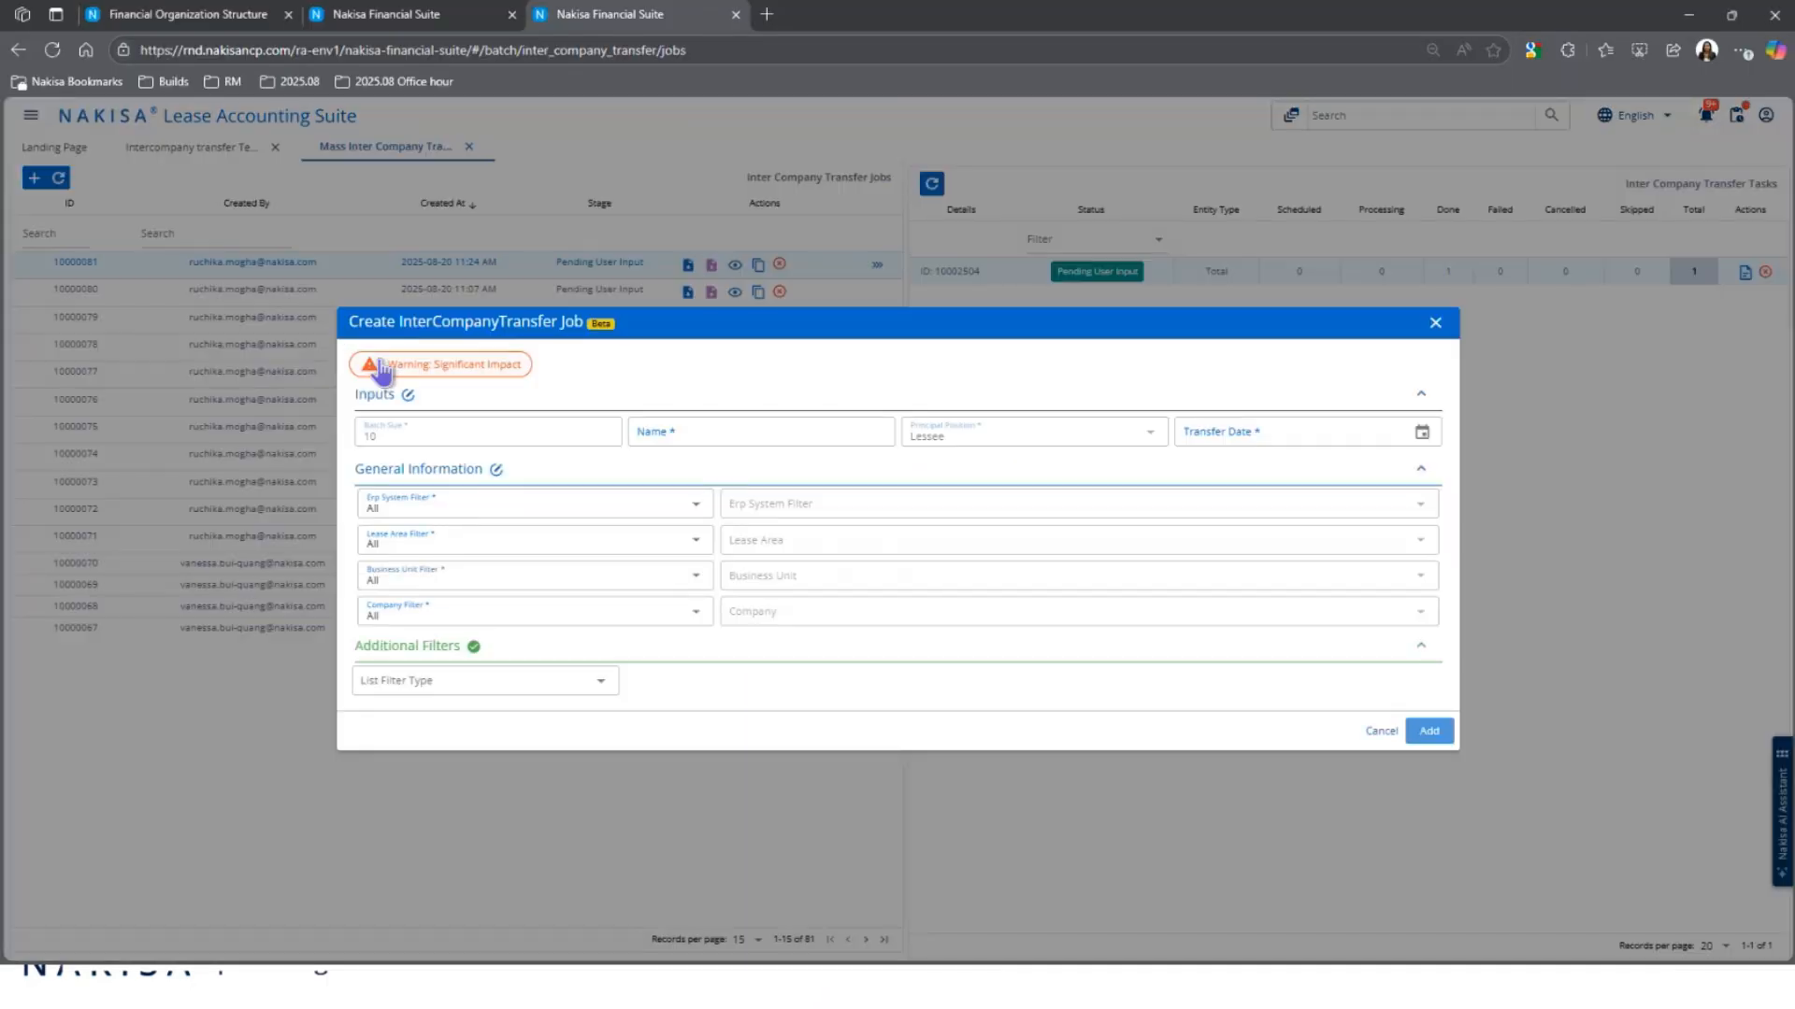
left_click(491, 371)
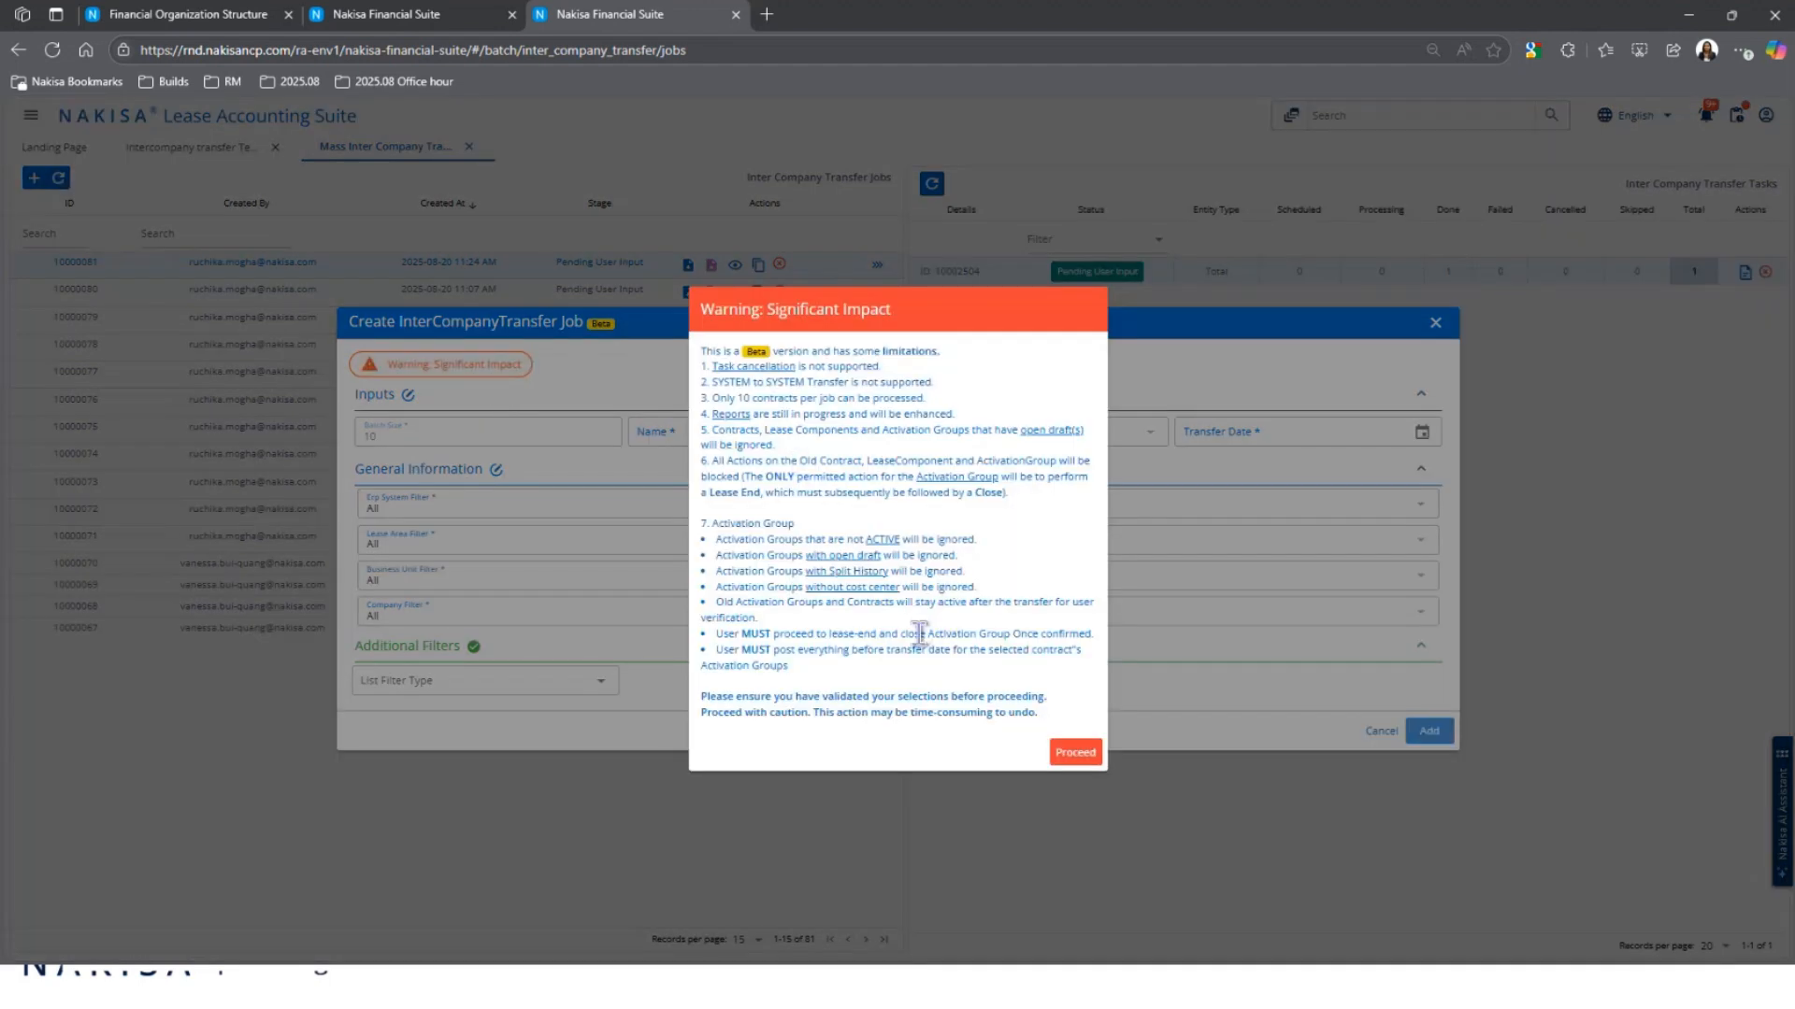
key("ctrl+plus")
key("ctrl+plus")
key("ctrl+plus")
key("ctrl+plus")
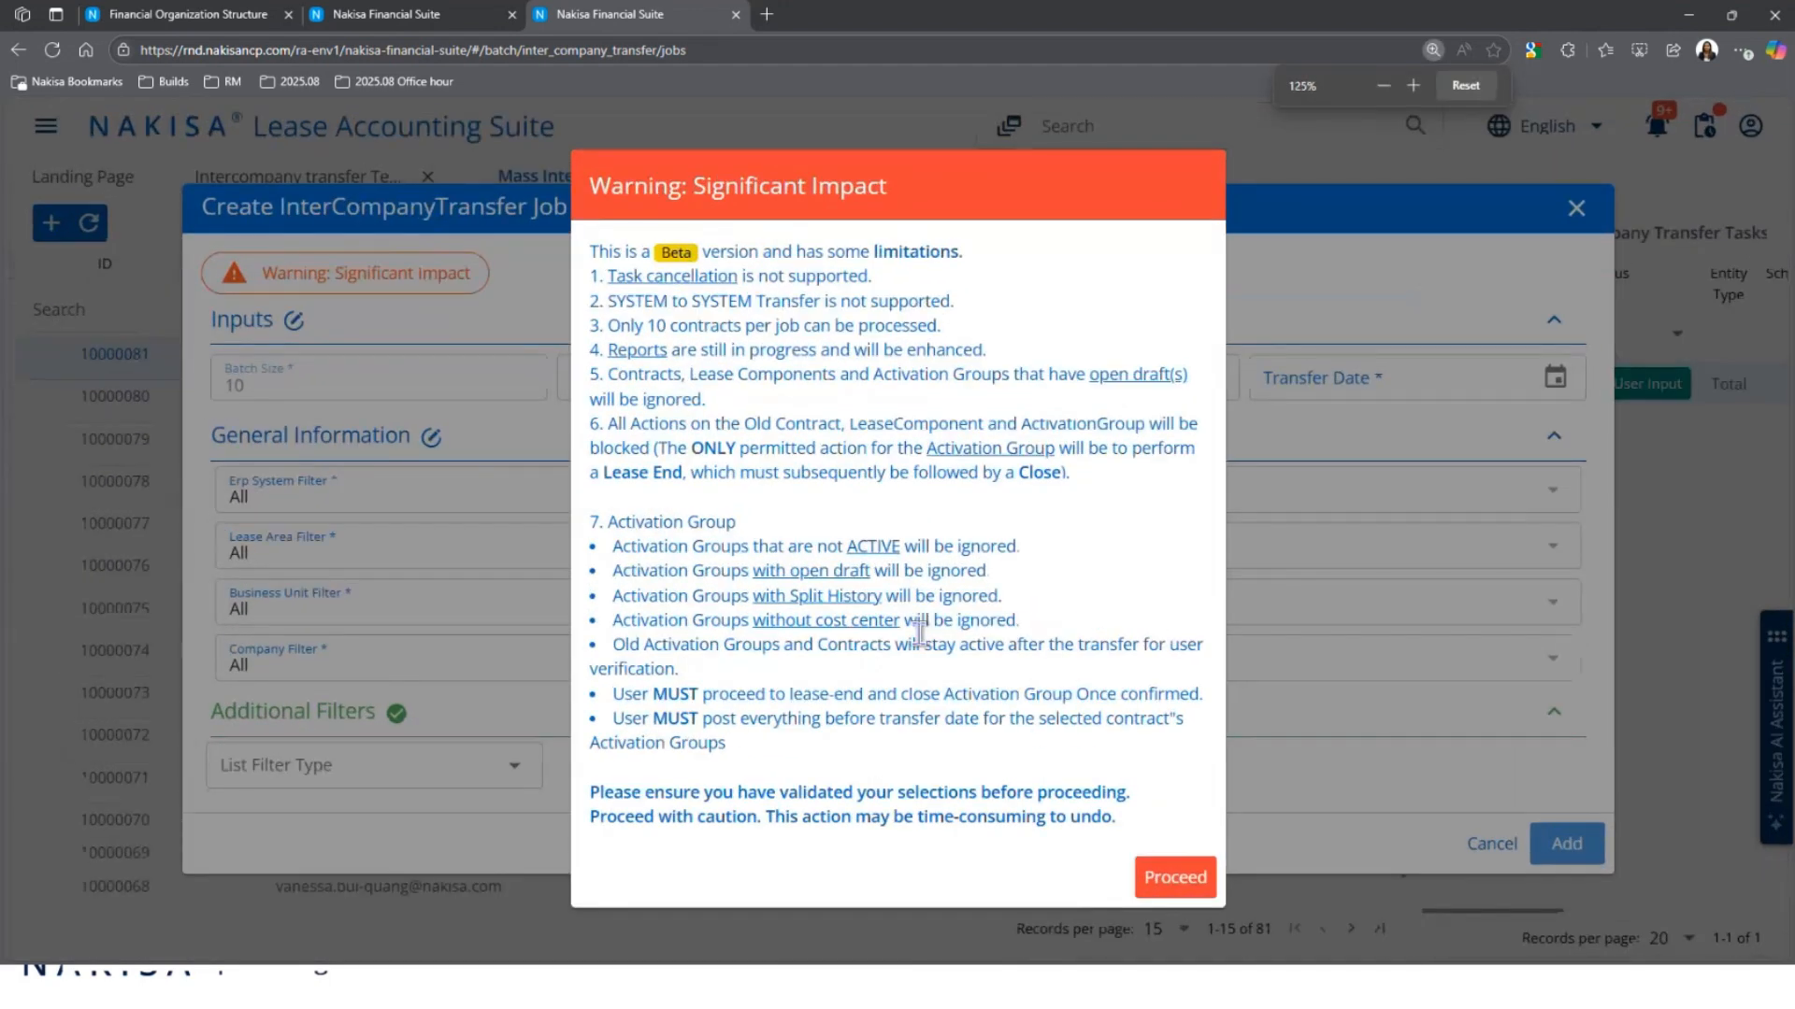
key("ctrl+plus")
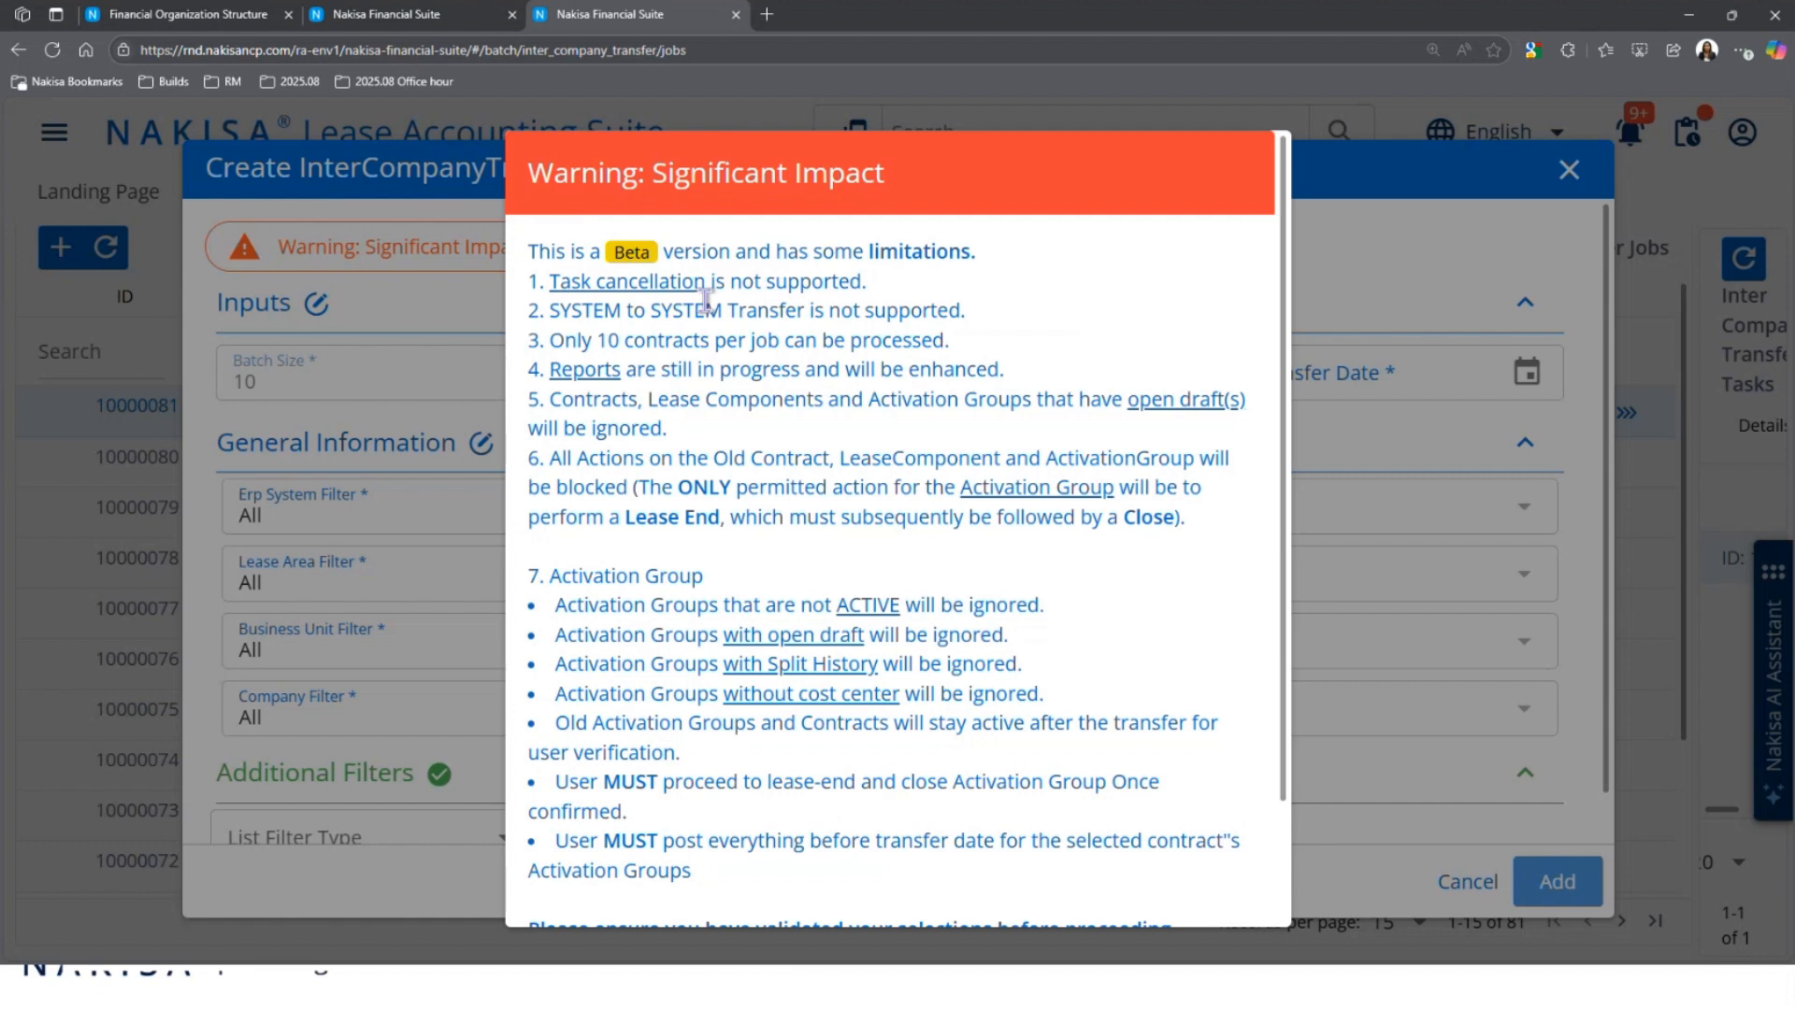
key("Escape")
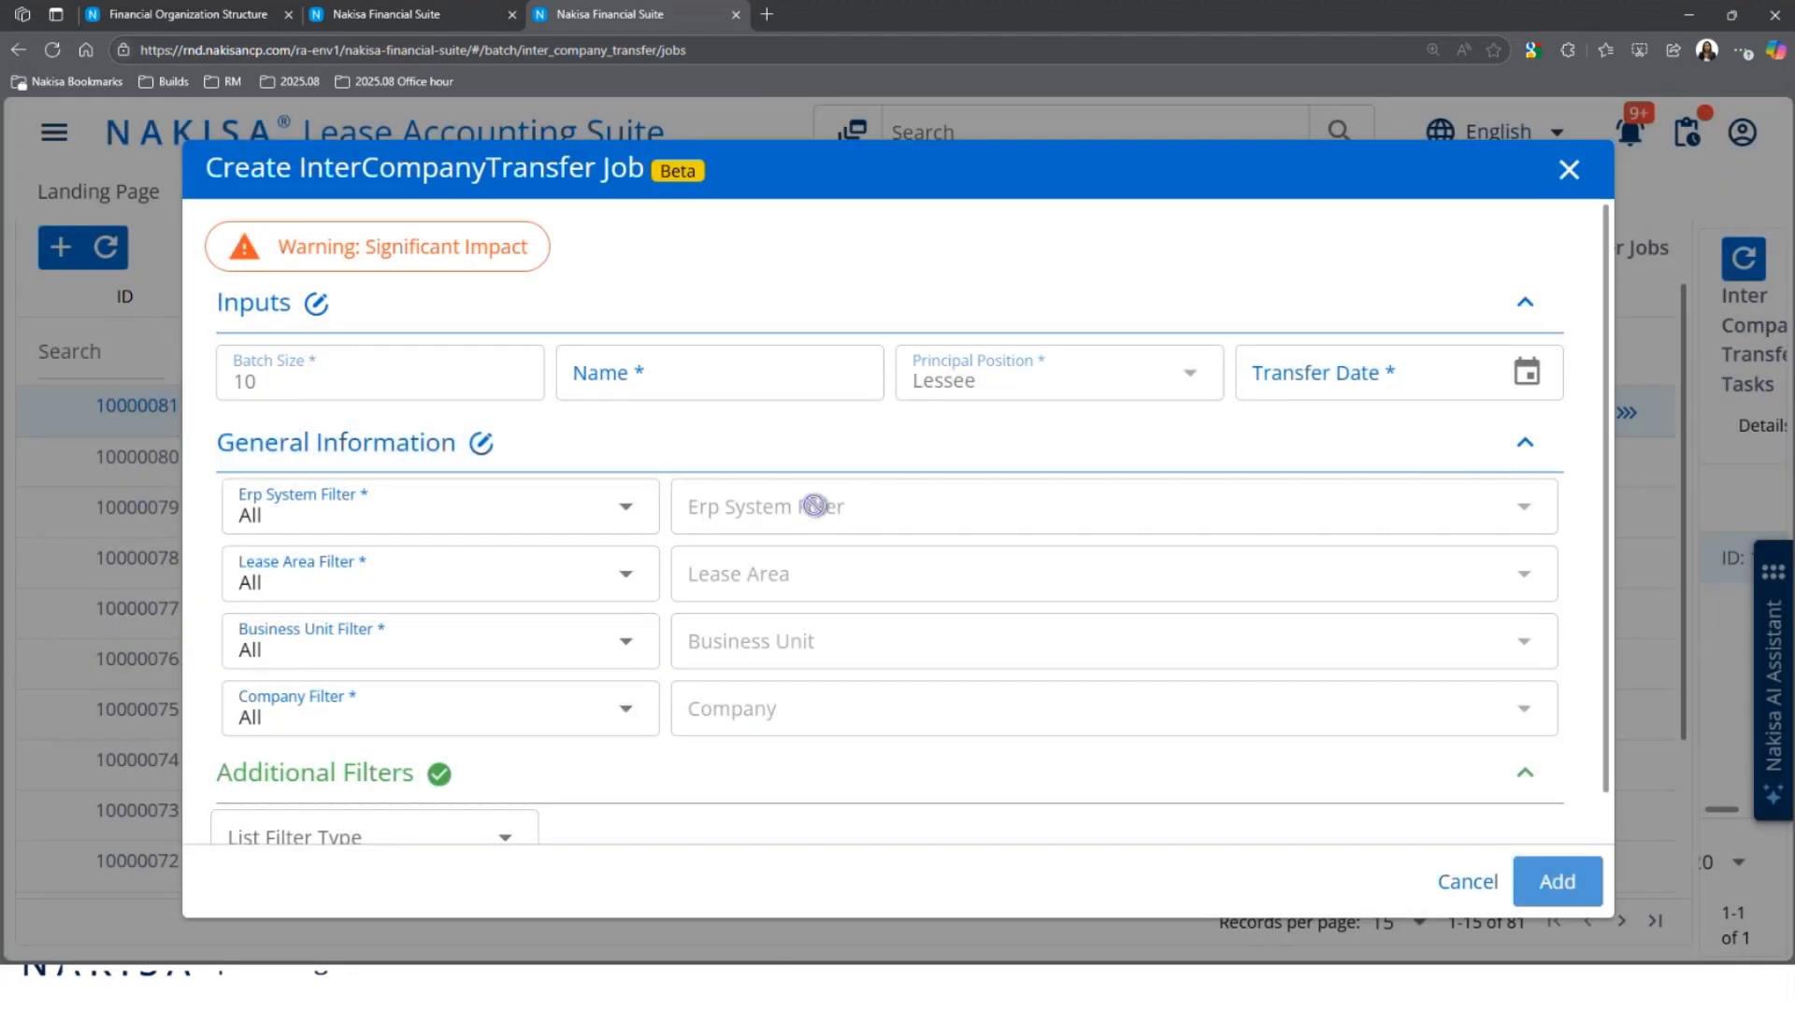
key("ctrl+minus")
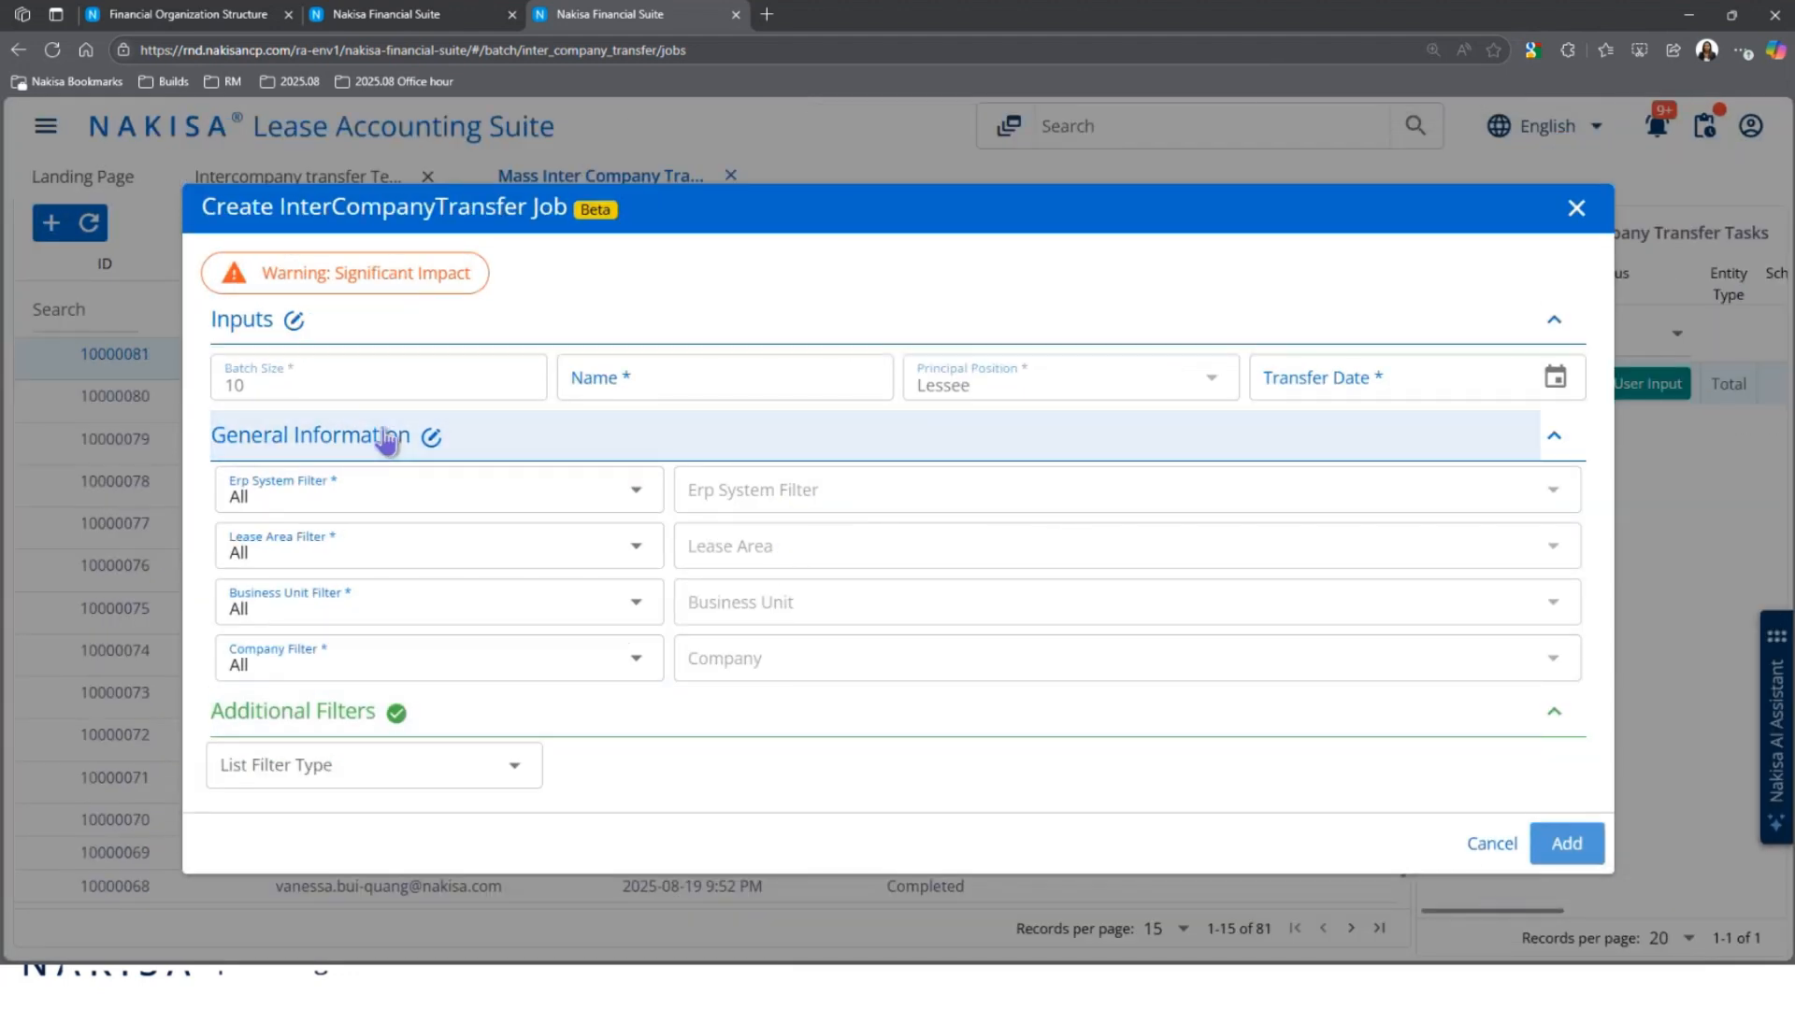
Step: Enter 'Name' as the job name and set the transfer date to 2025-09-01
left_click(668, 383)
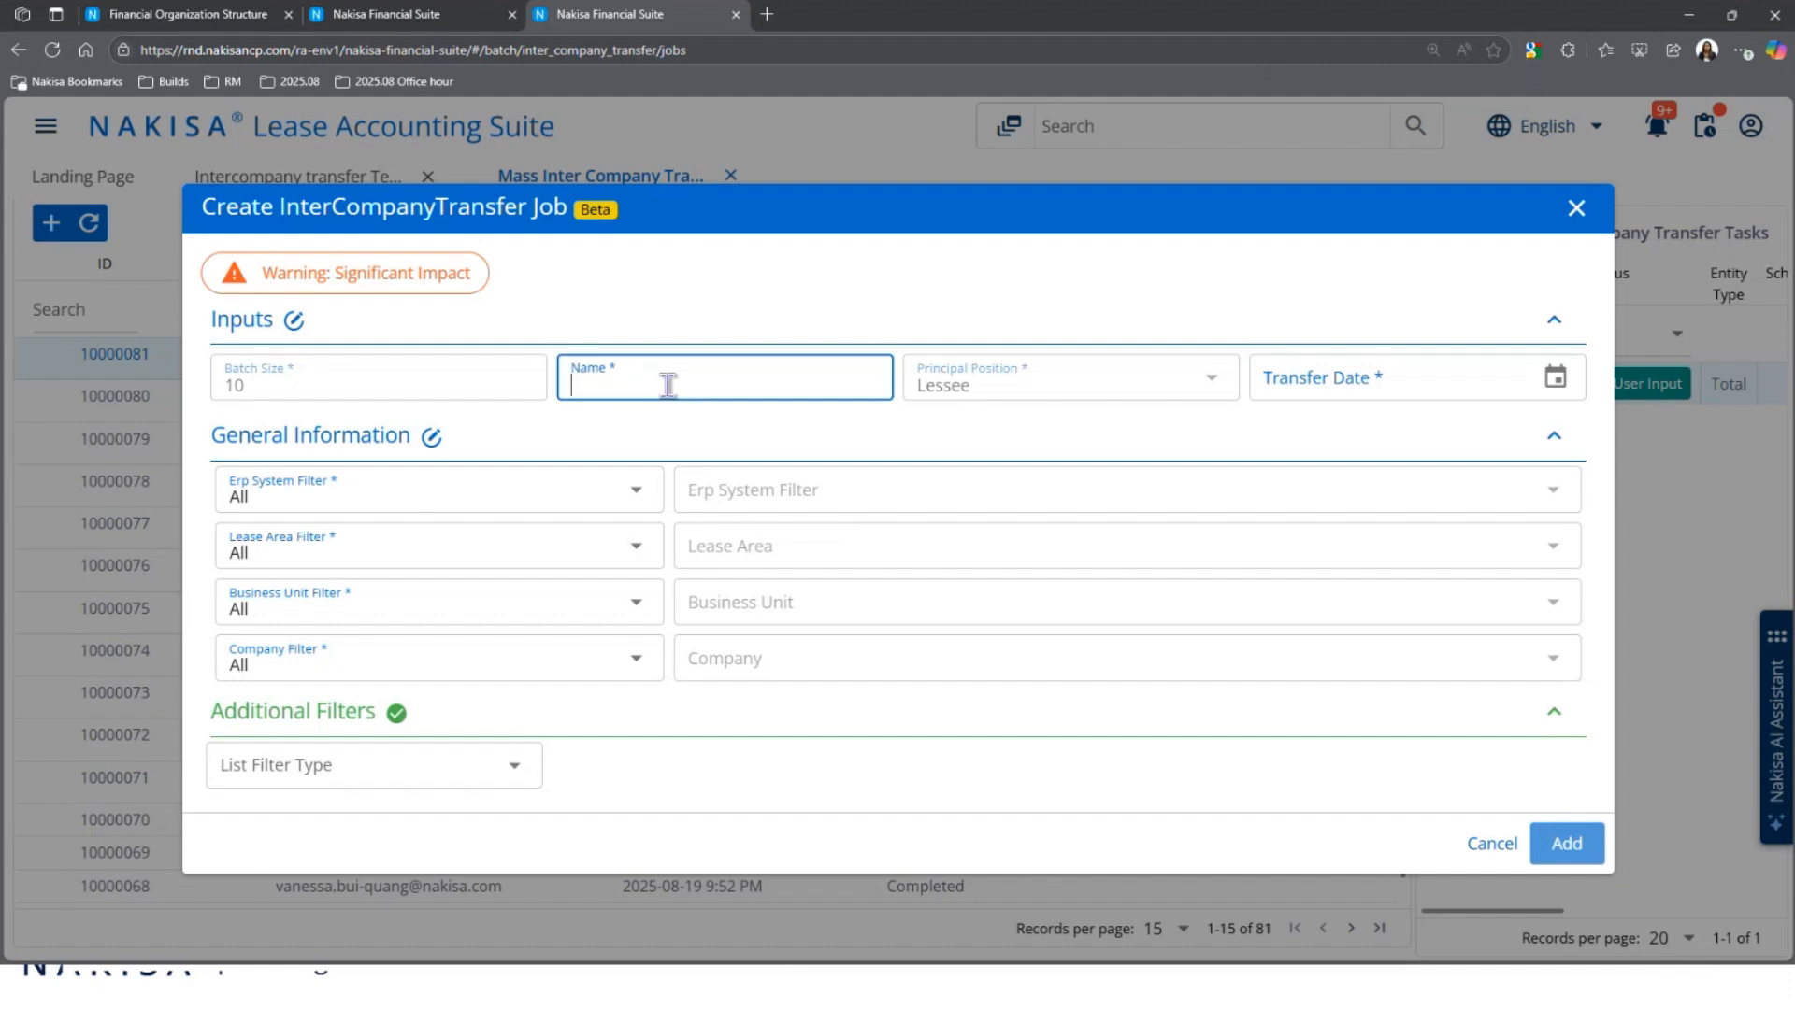
type("Name")
left_click(1314, 389)
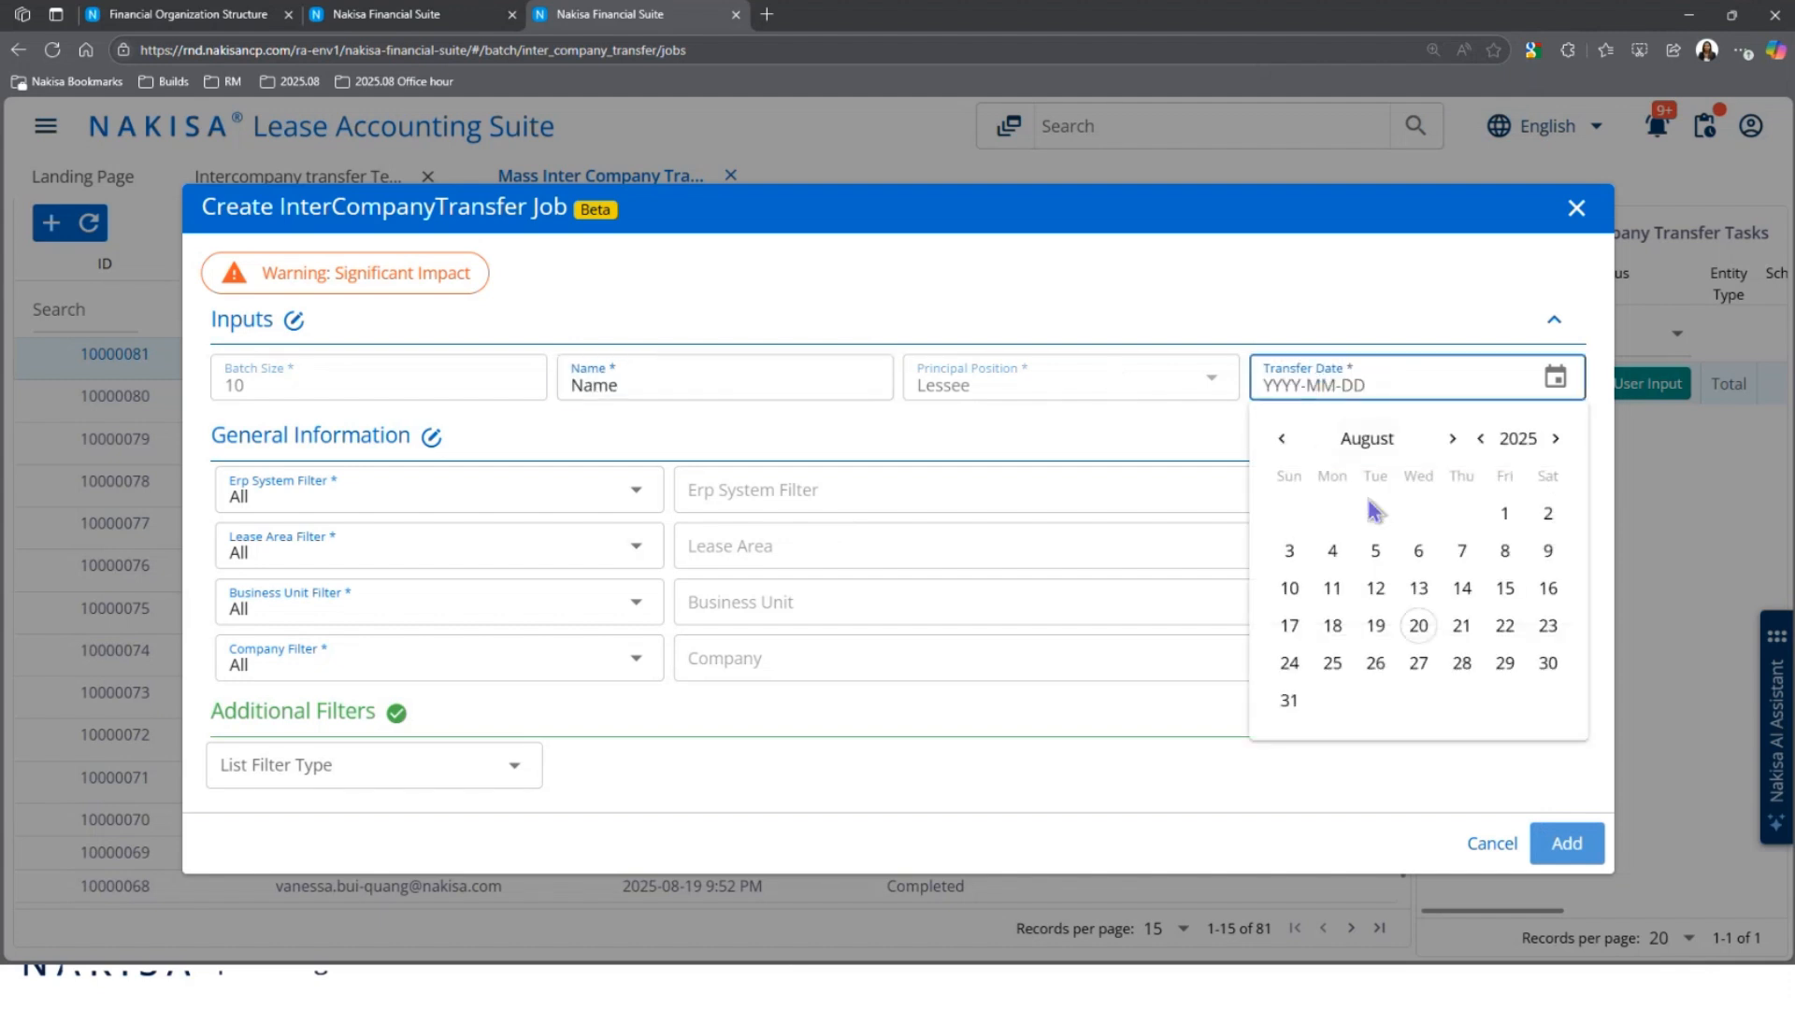
left_click(1451, 439)
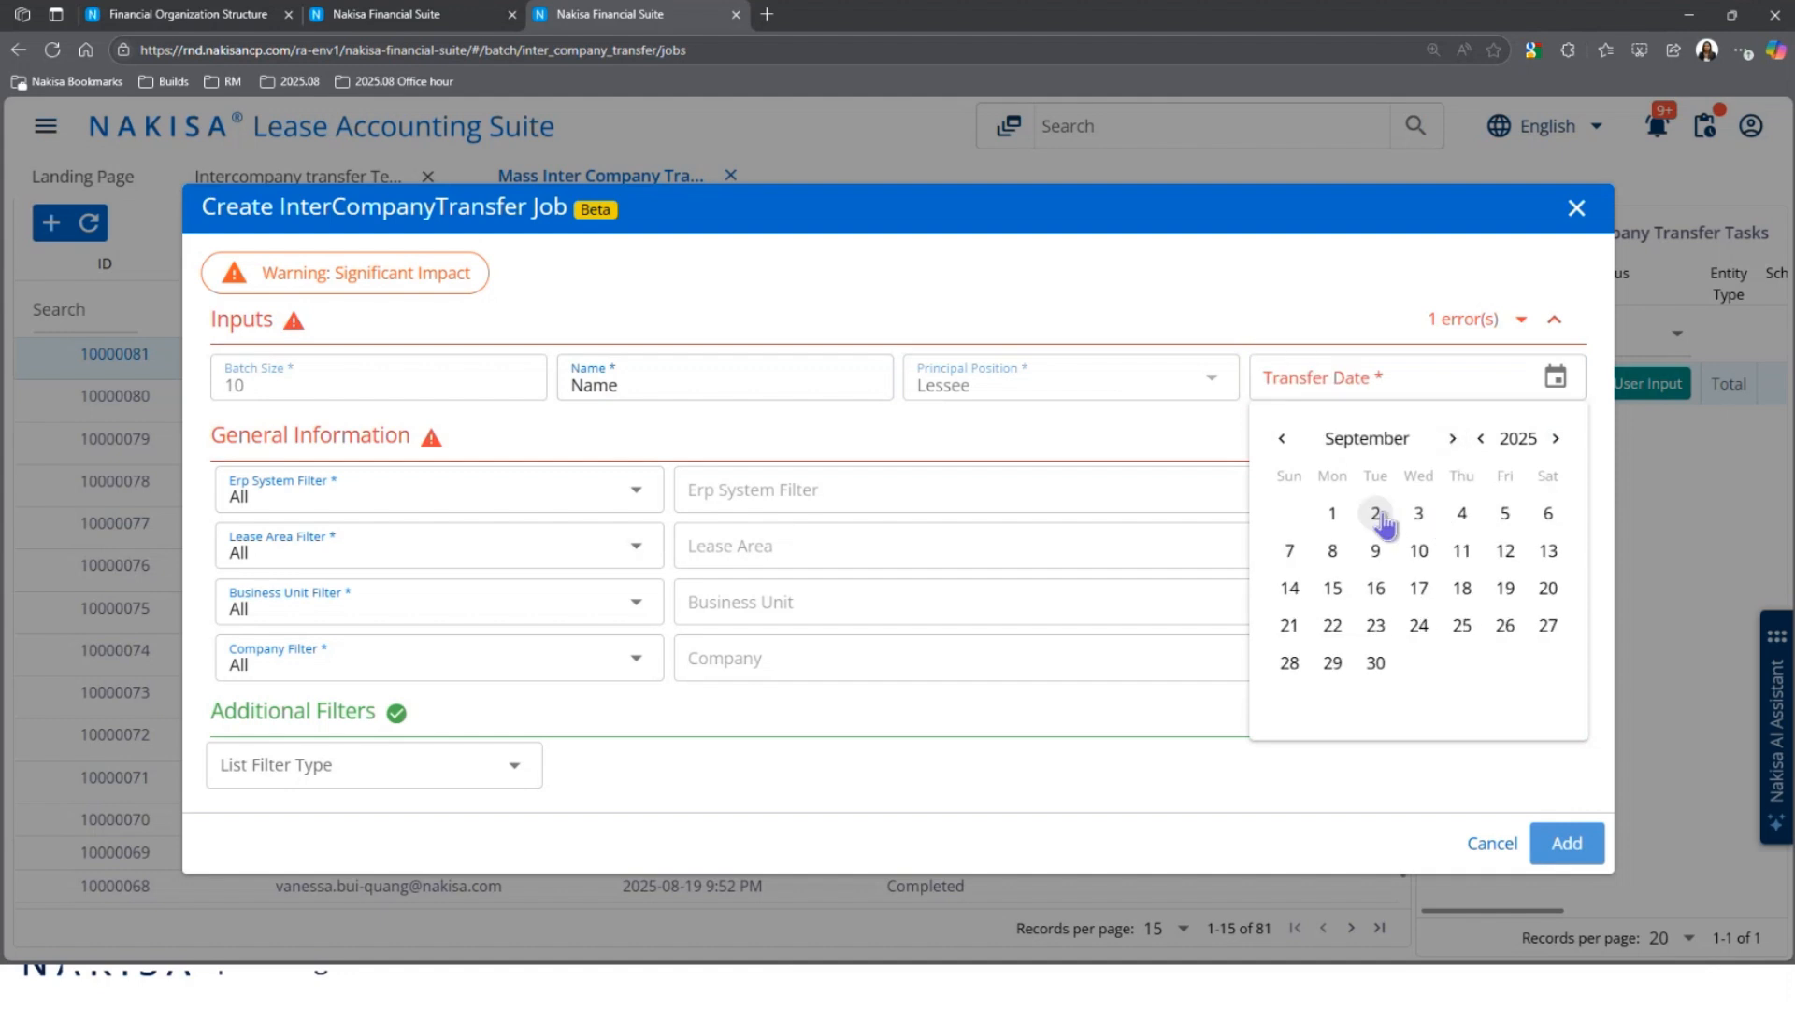
left_click(1332, 513)
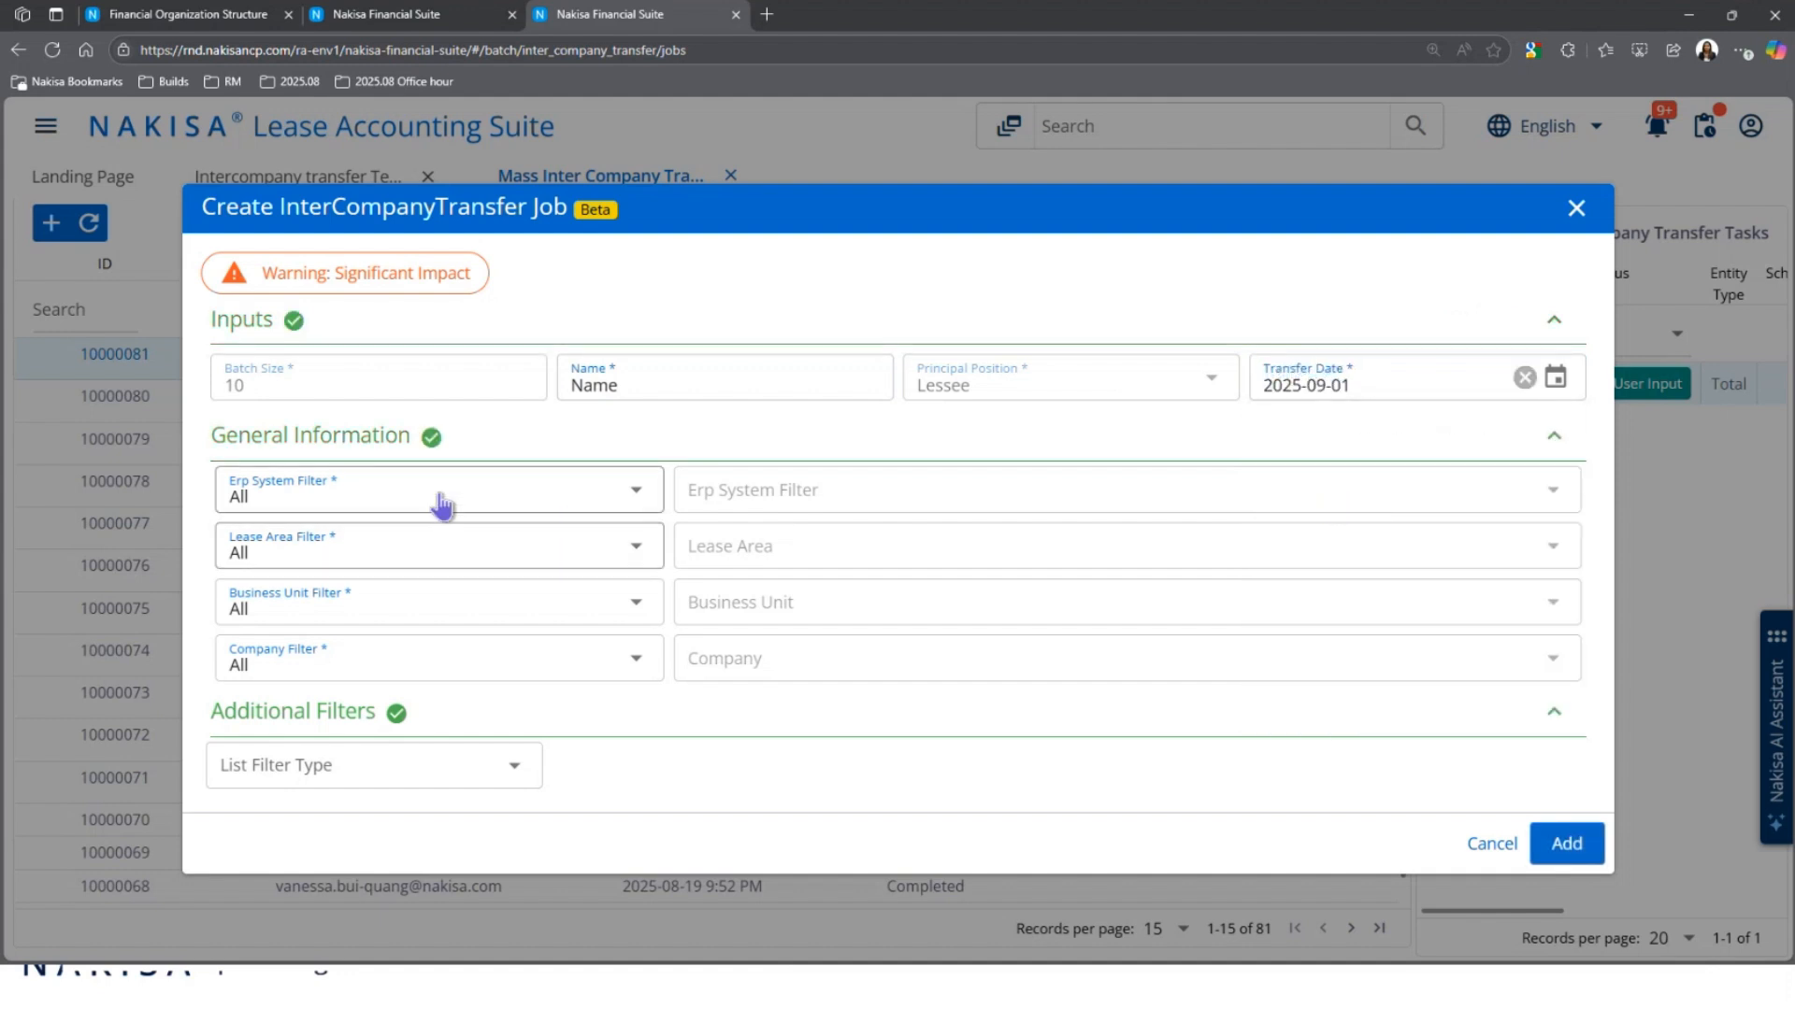
Step: Filter by Contract, select CT-100029068 - test-FS, and add job 10000082
left_click(375, 768)
left_click(467, 810)
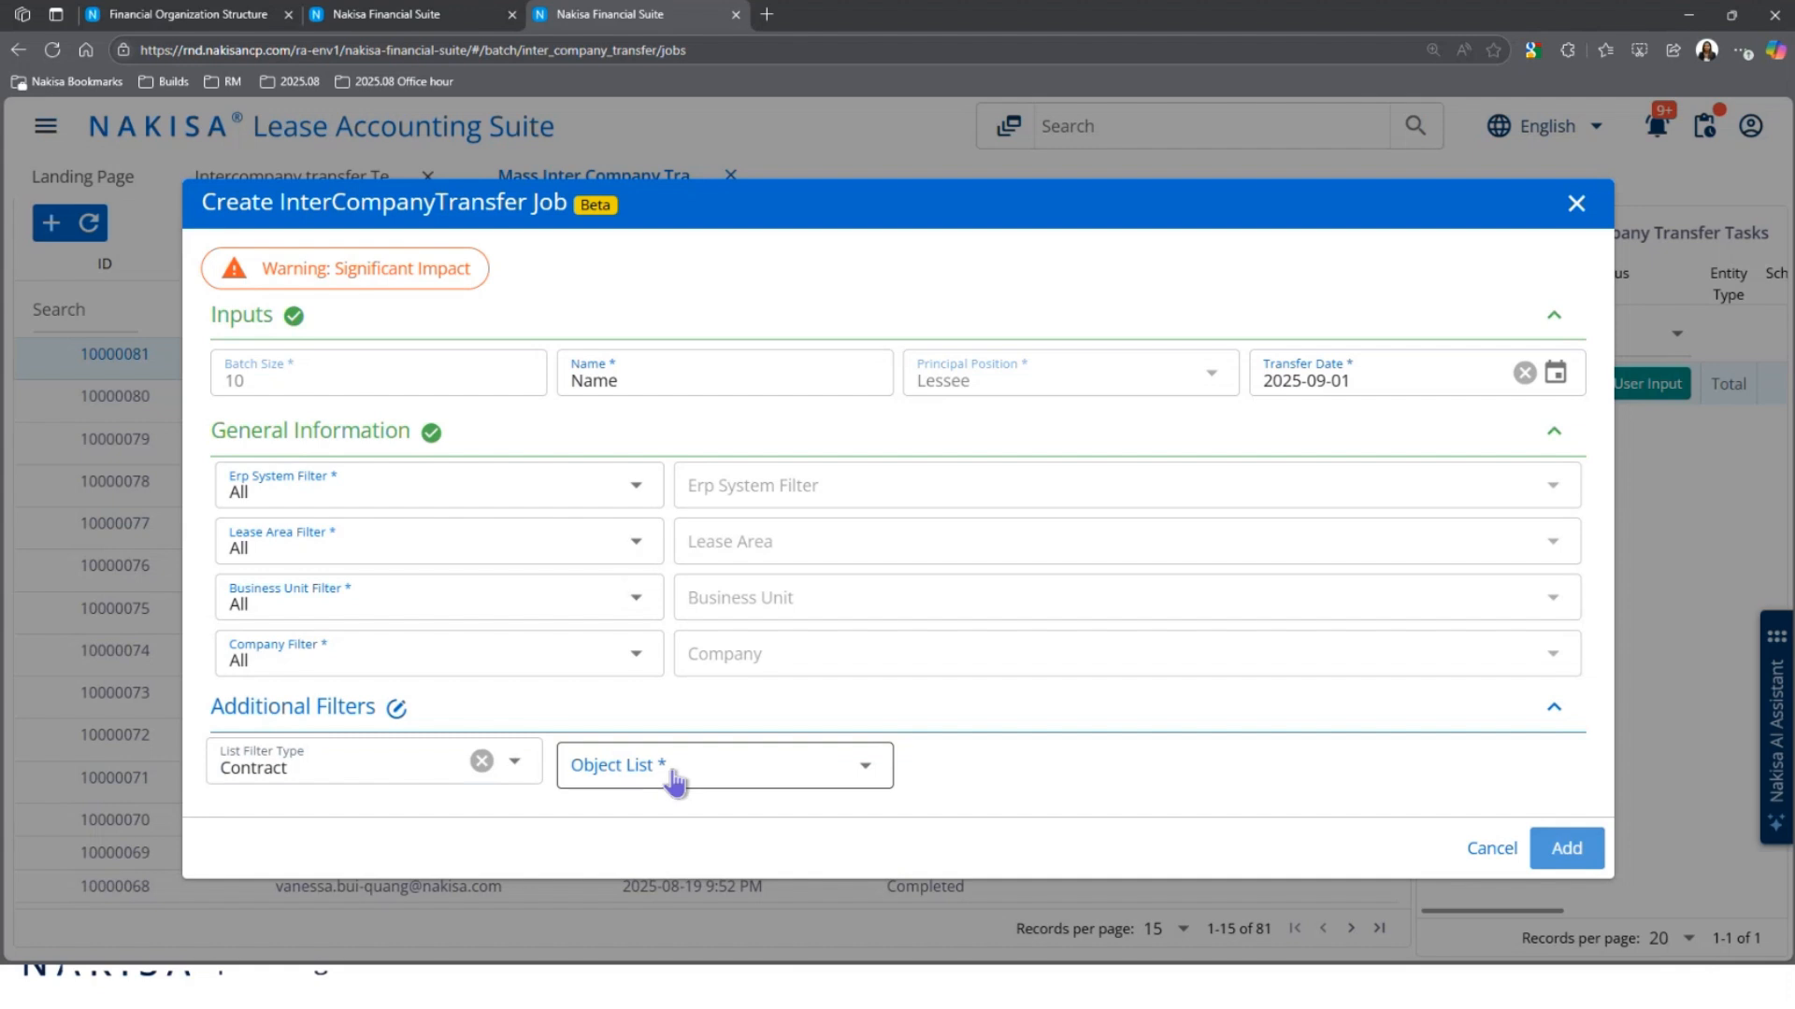
left_click(673, 777)
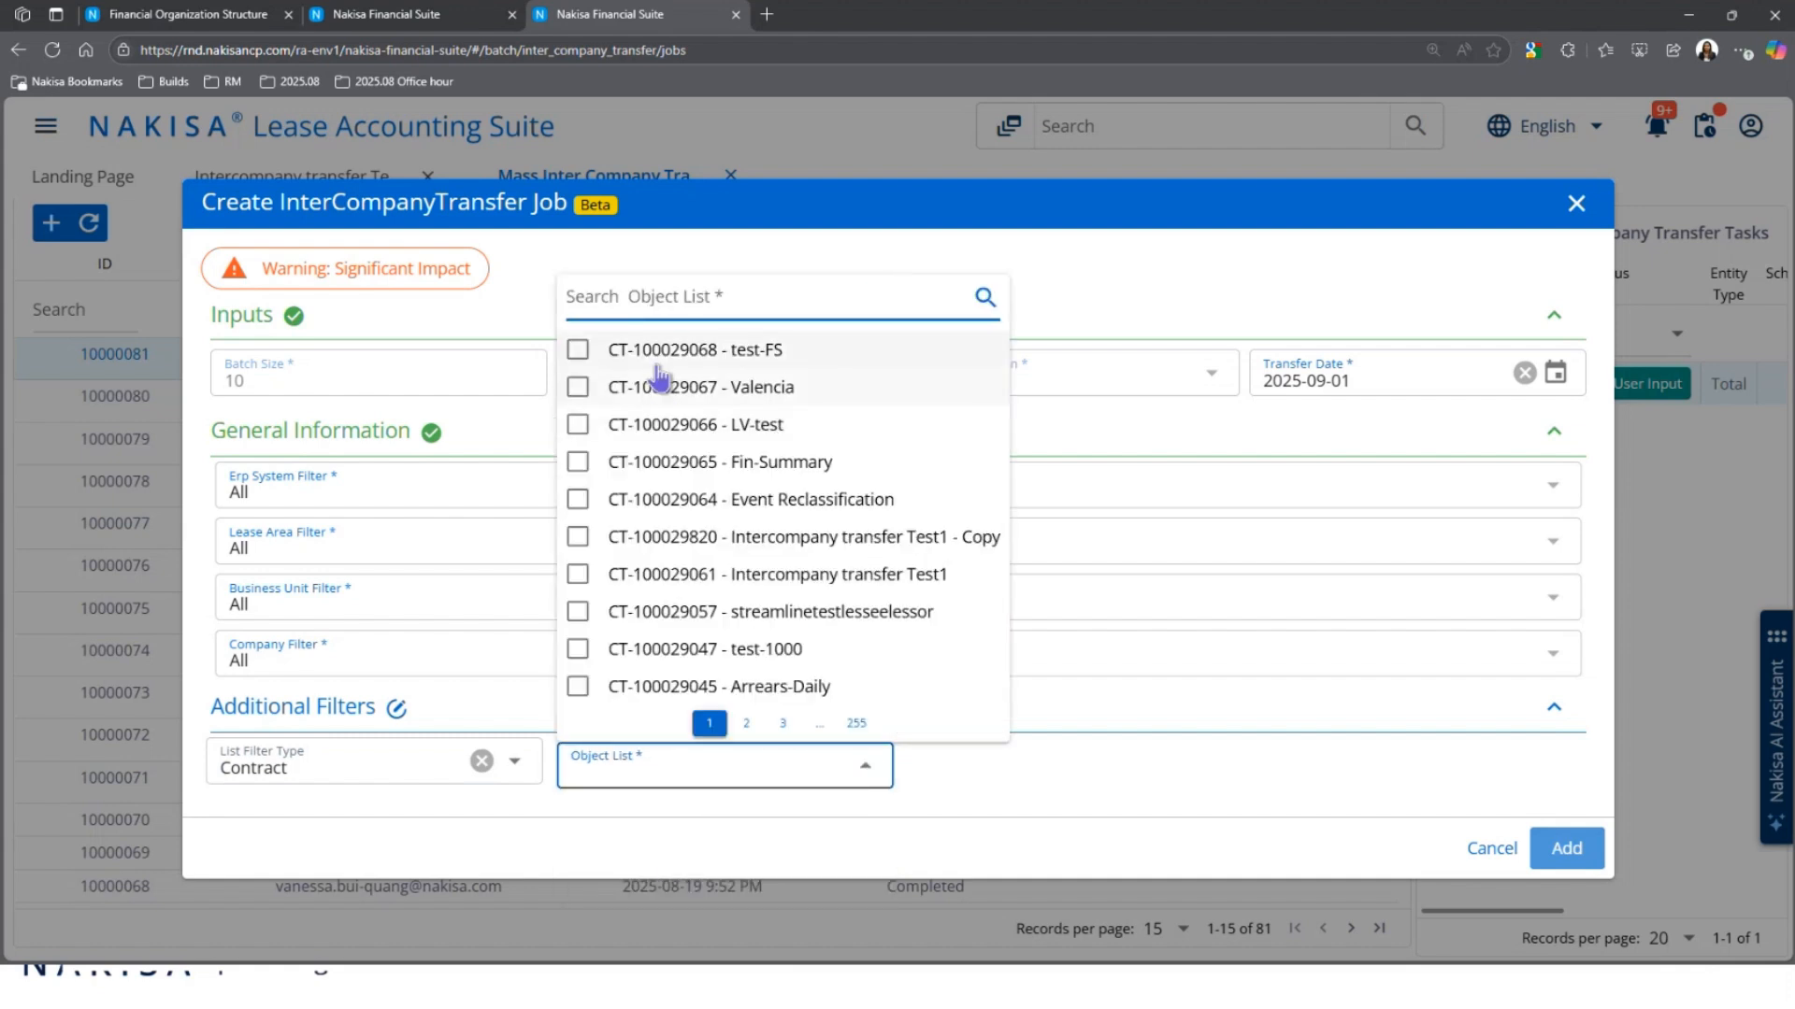
left_click(654, 347)
left_click(899, 211)
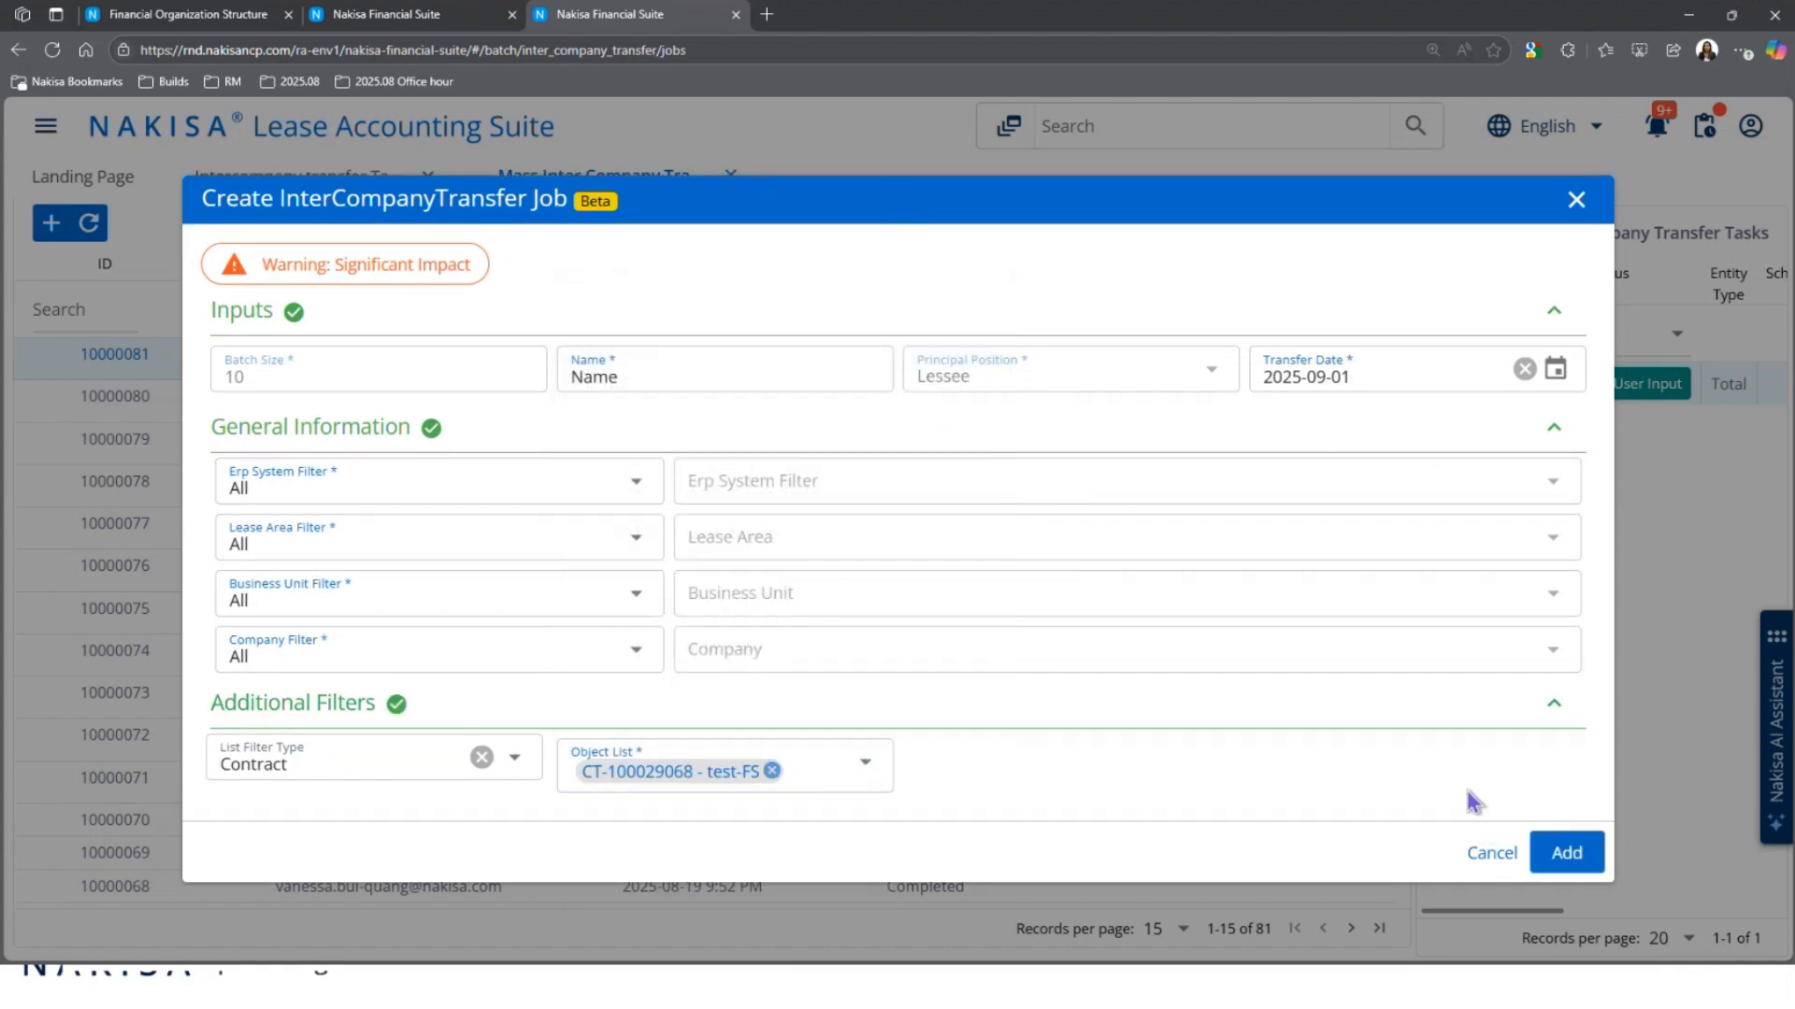
left_click(1567, 852)
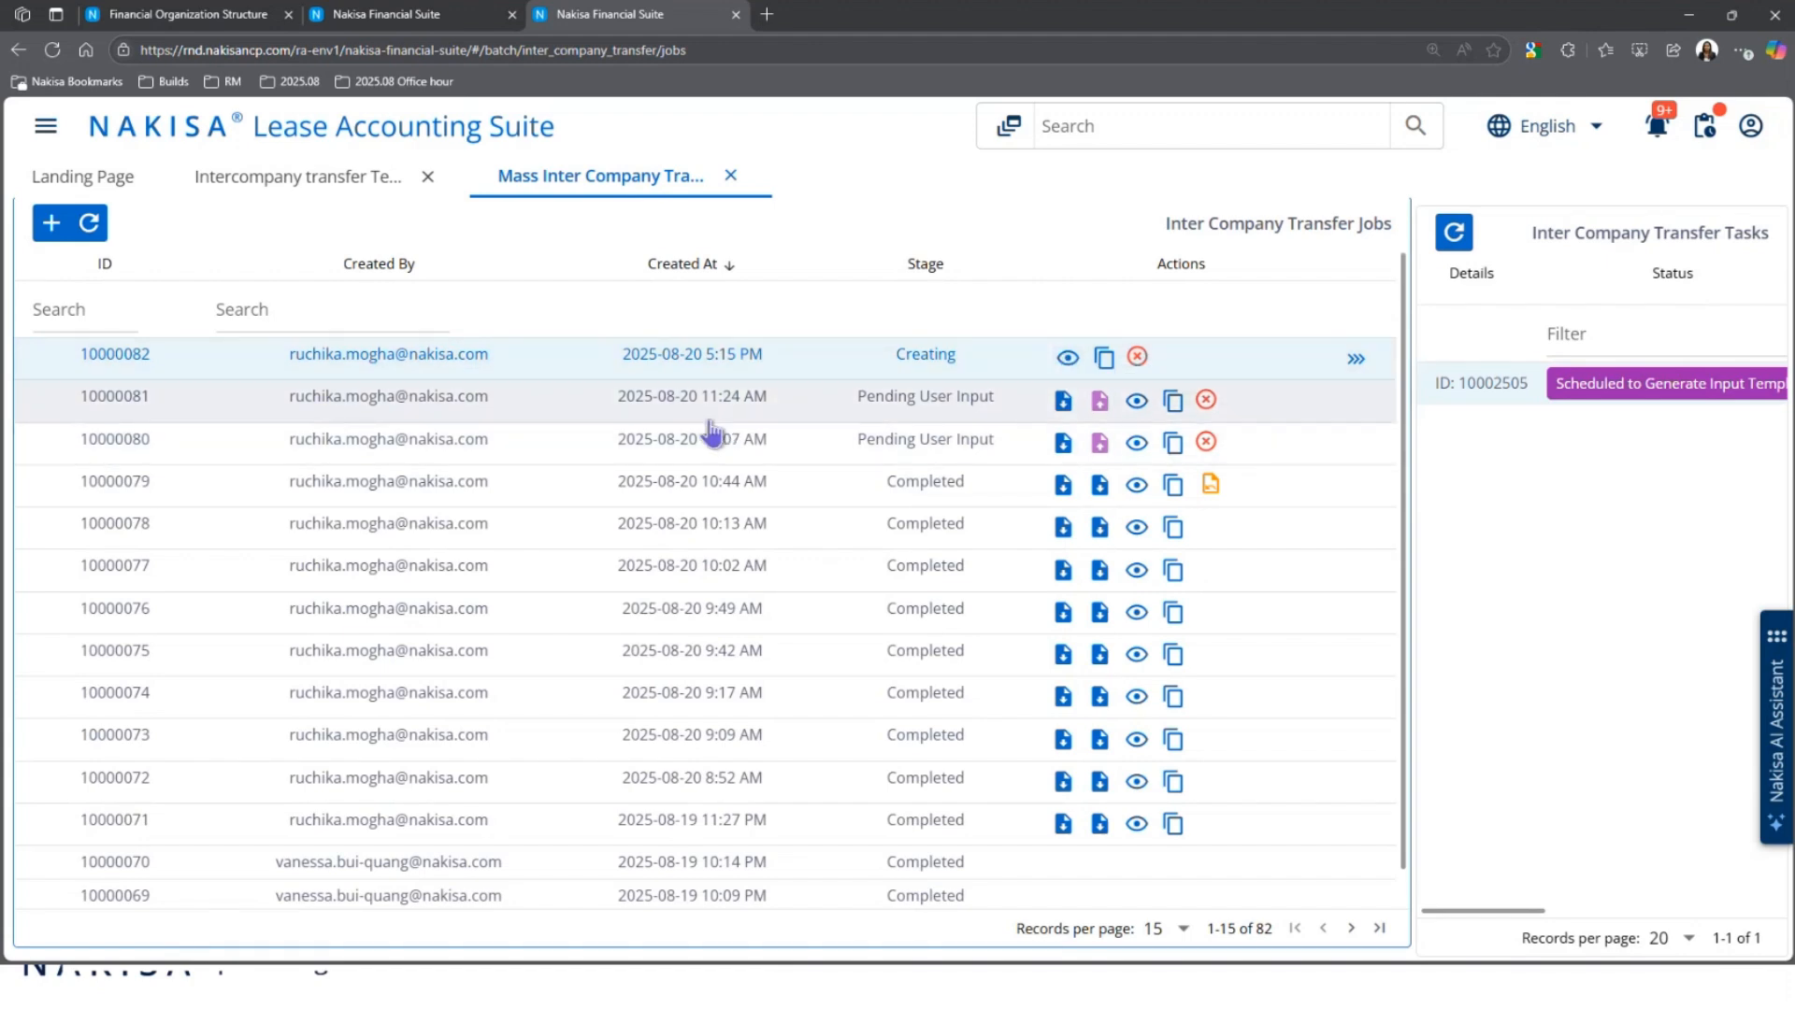
Step: Refresh the jobs and tasks, then download and open job 10000081's input template
key("ctrl+minus")
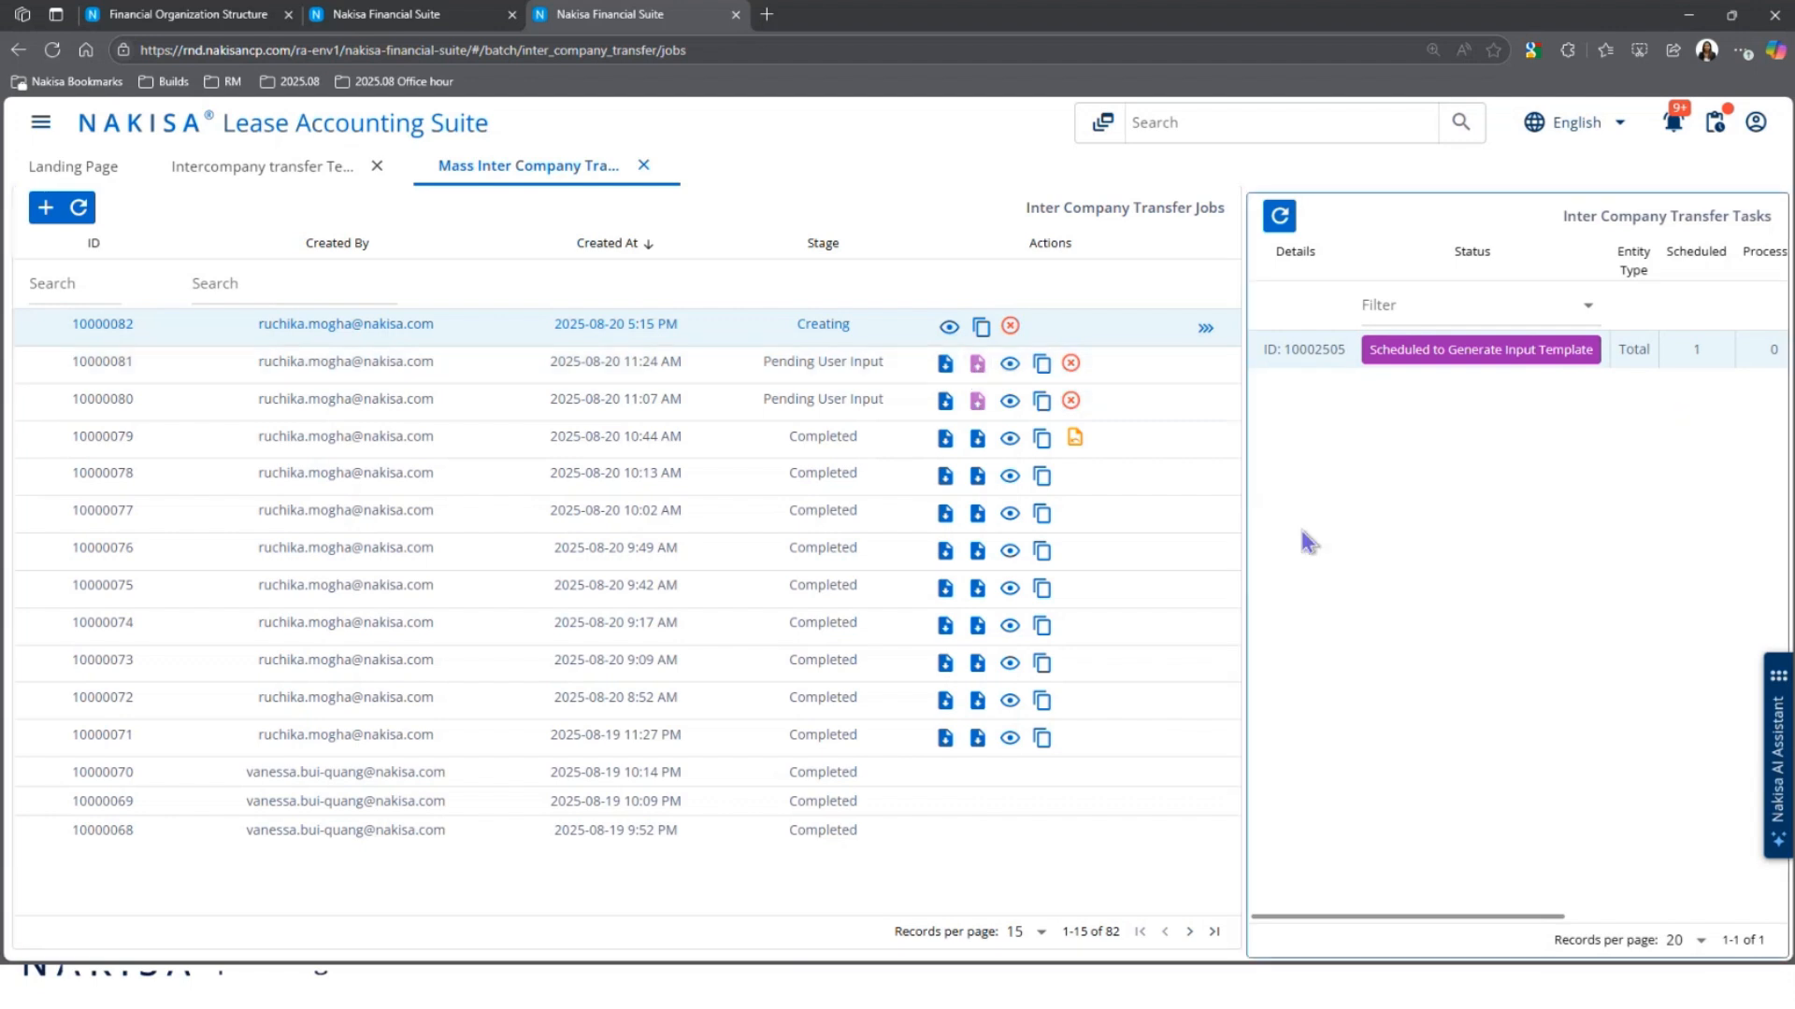
key("ctrl+minus")
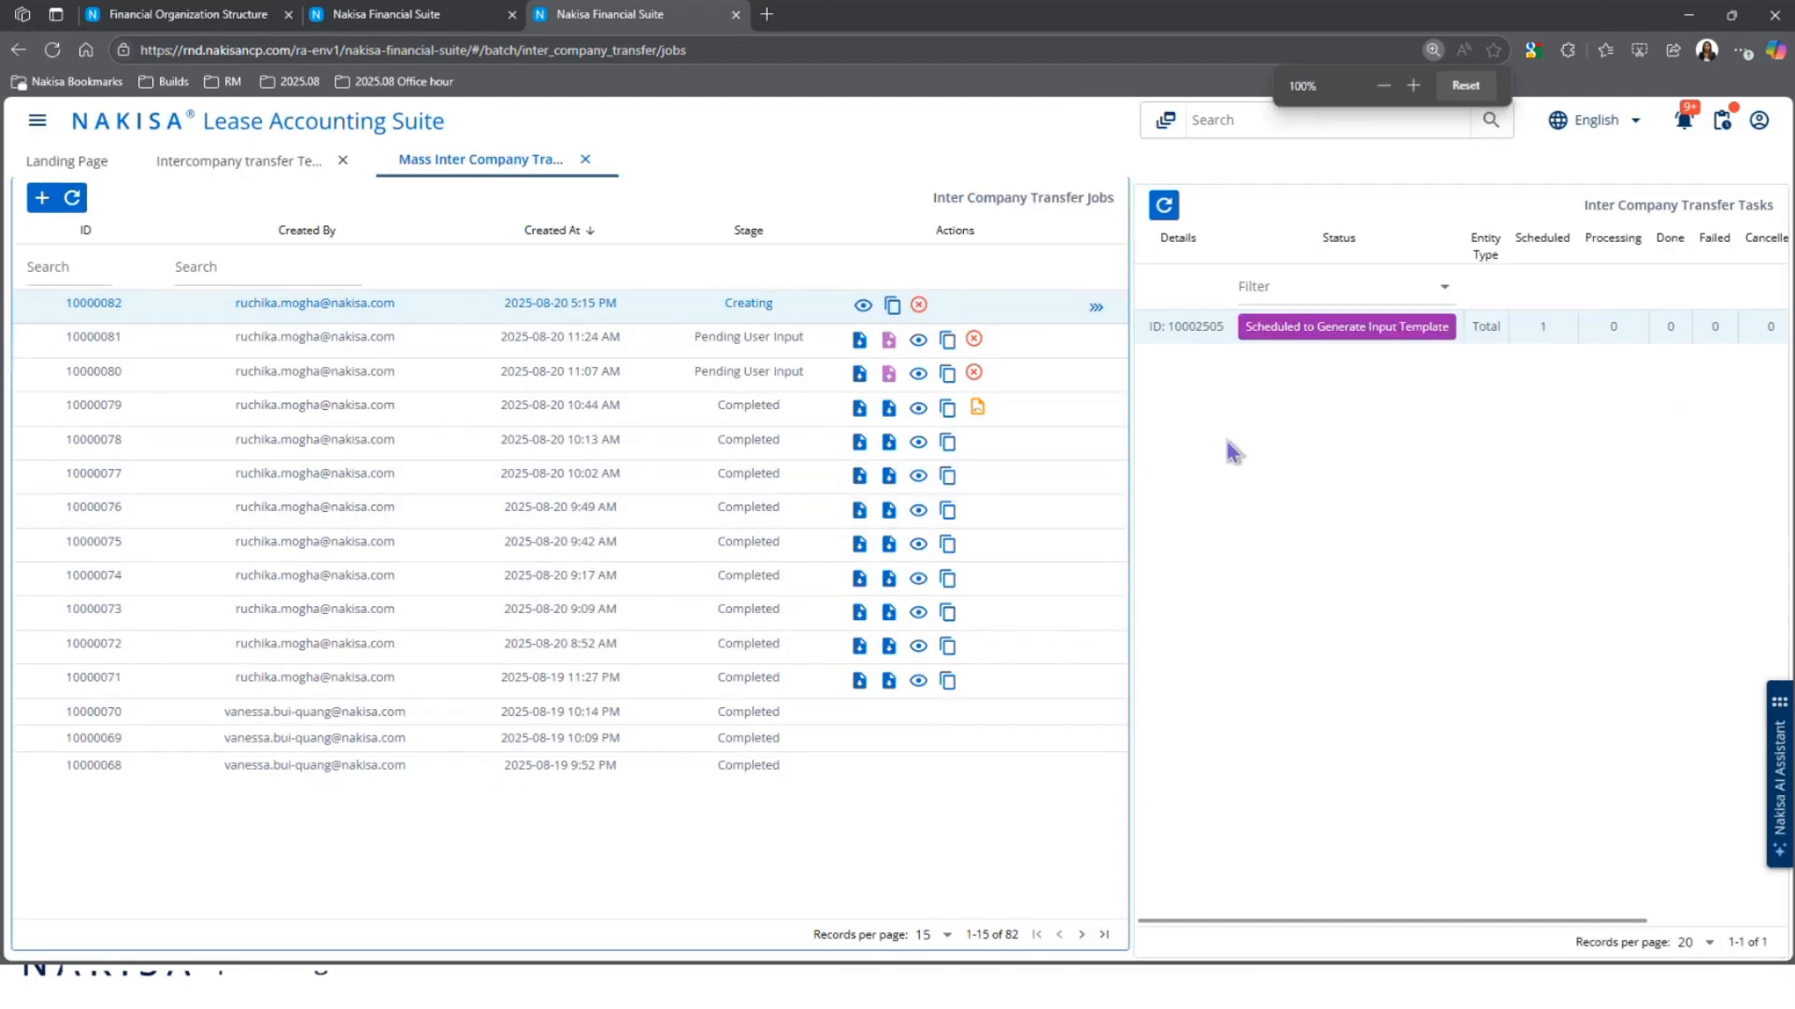
left_click(858, 411)
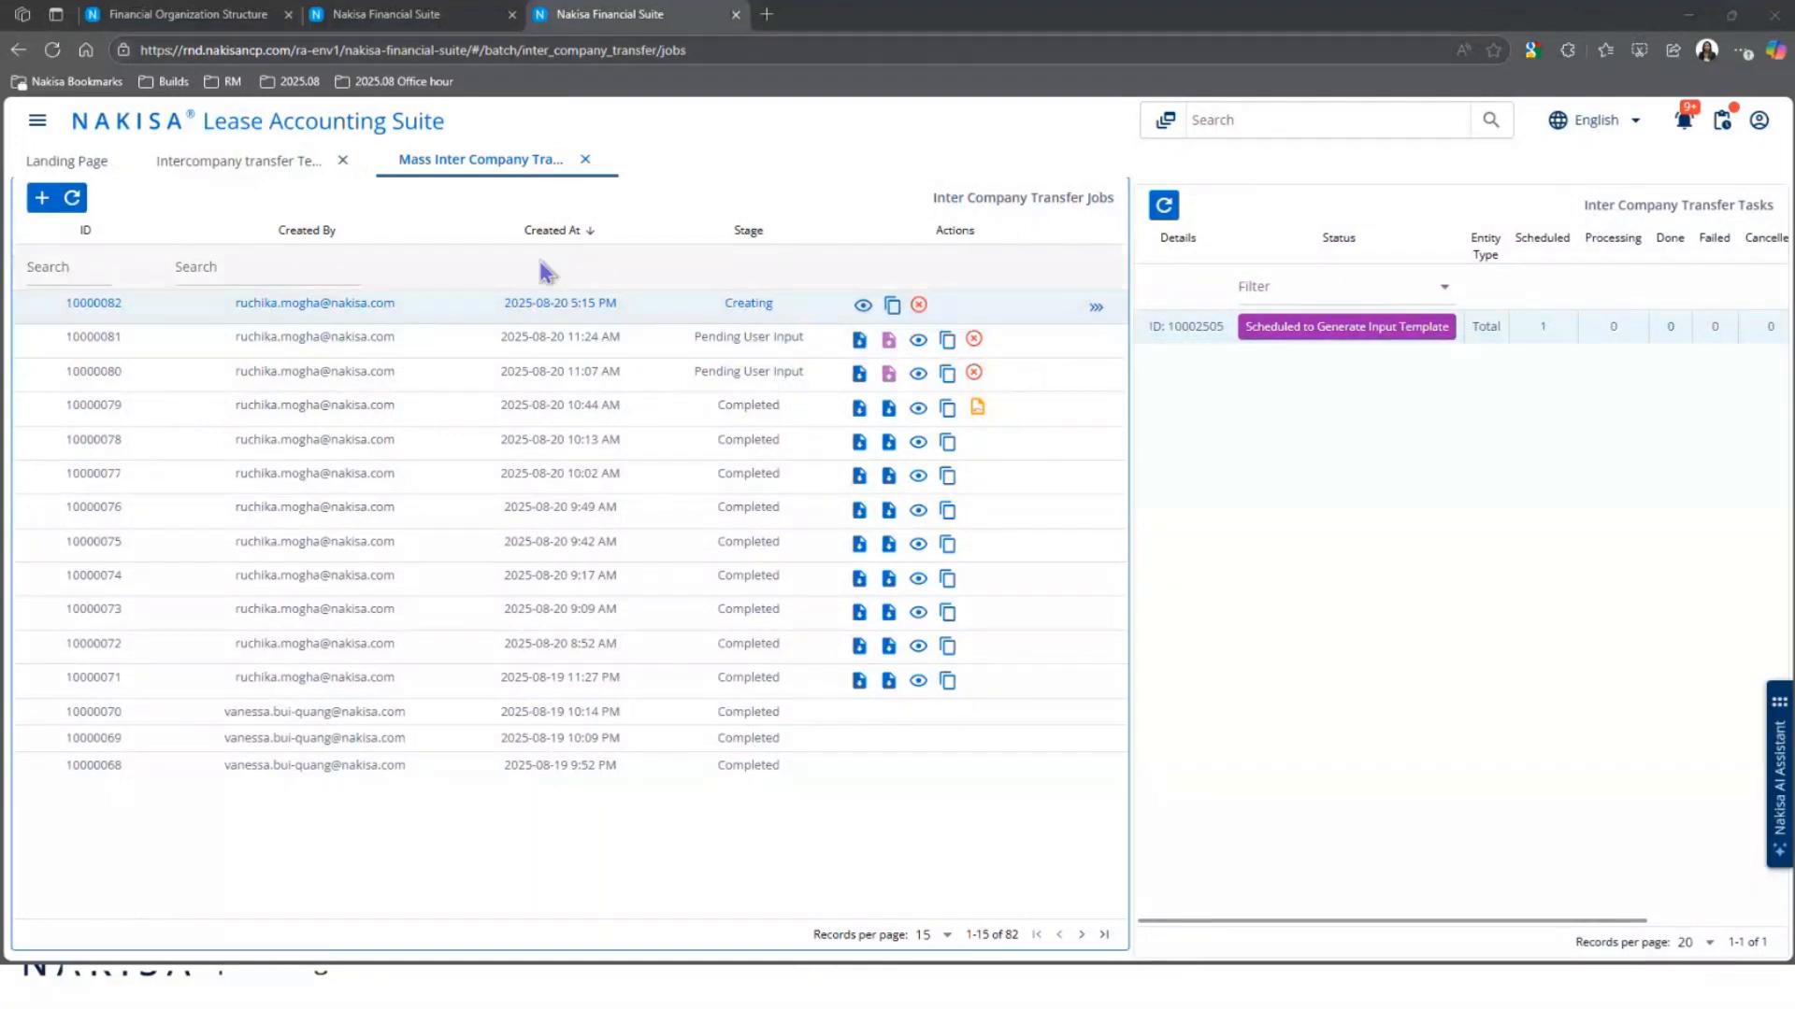
left_click(71, 198)
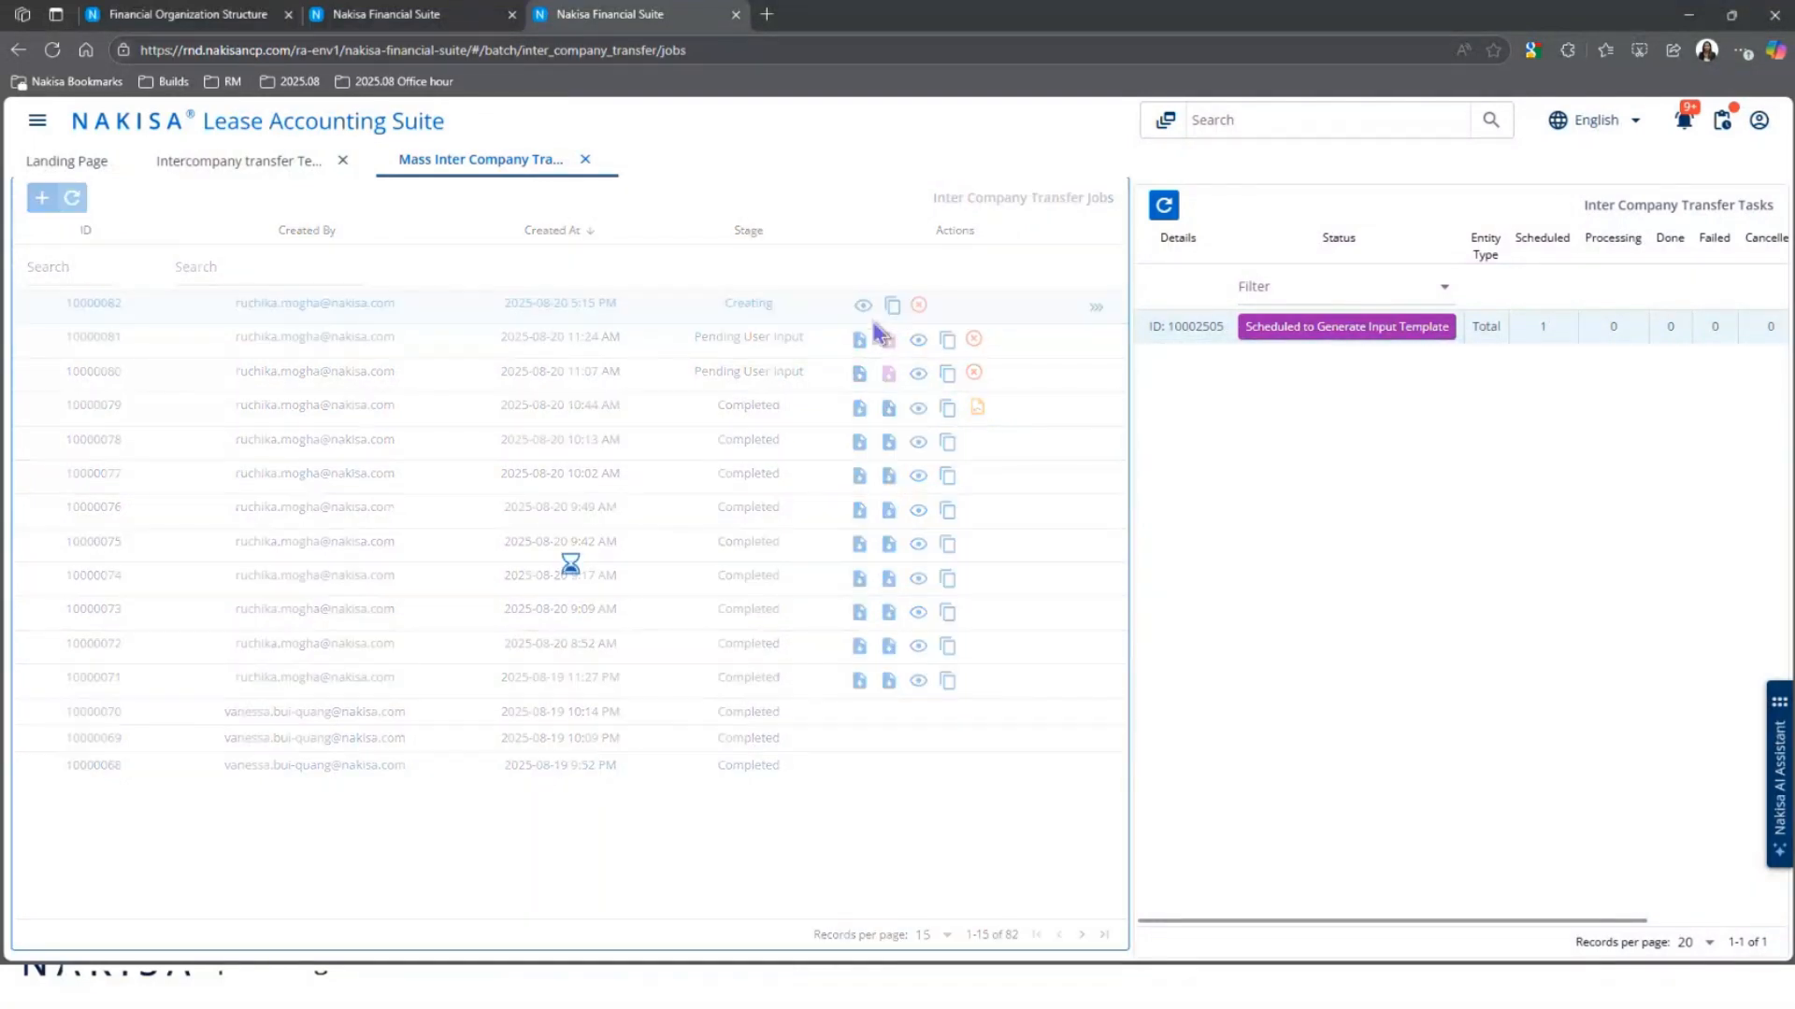
left_click(1164, 207)
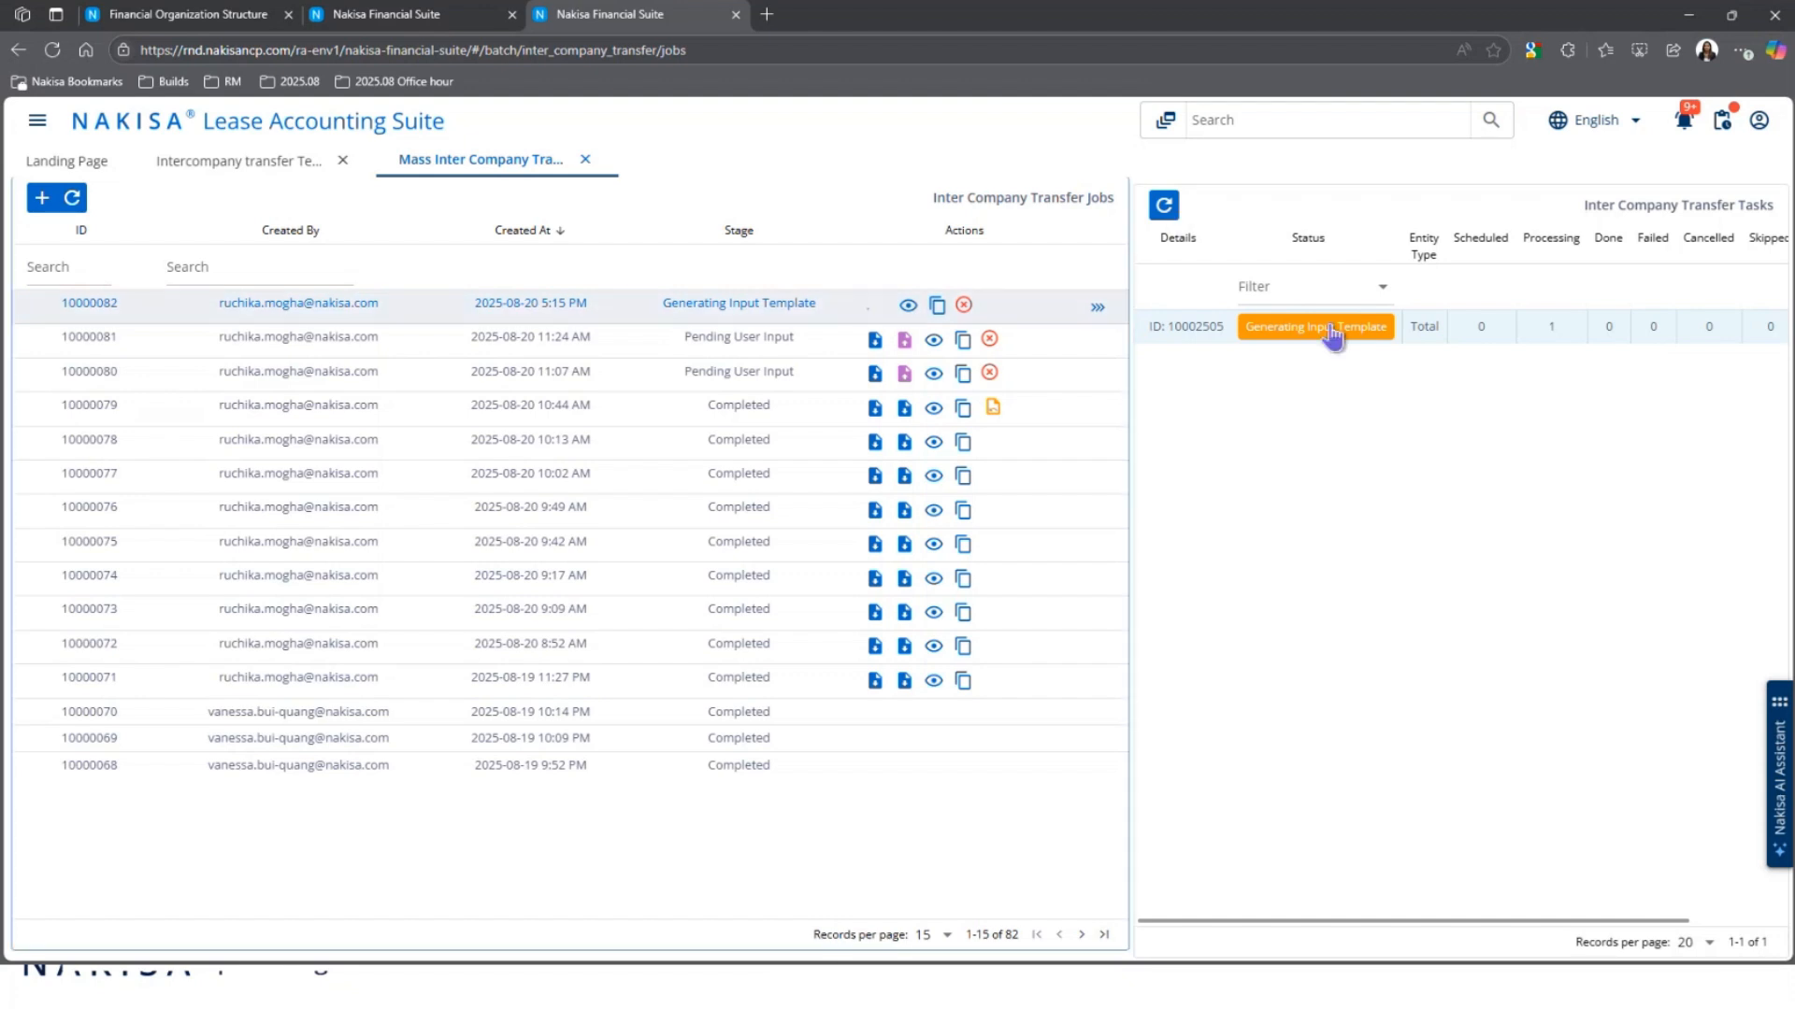
left_click(875, 339)
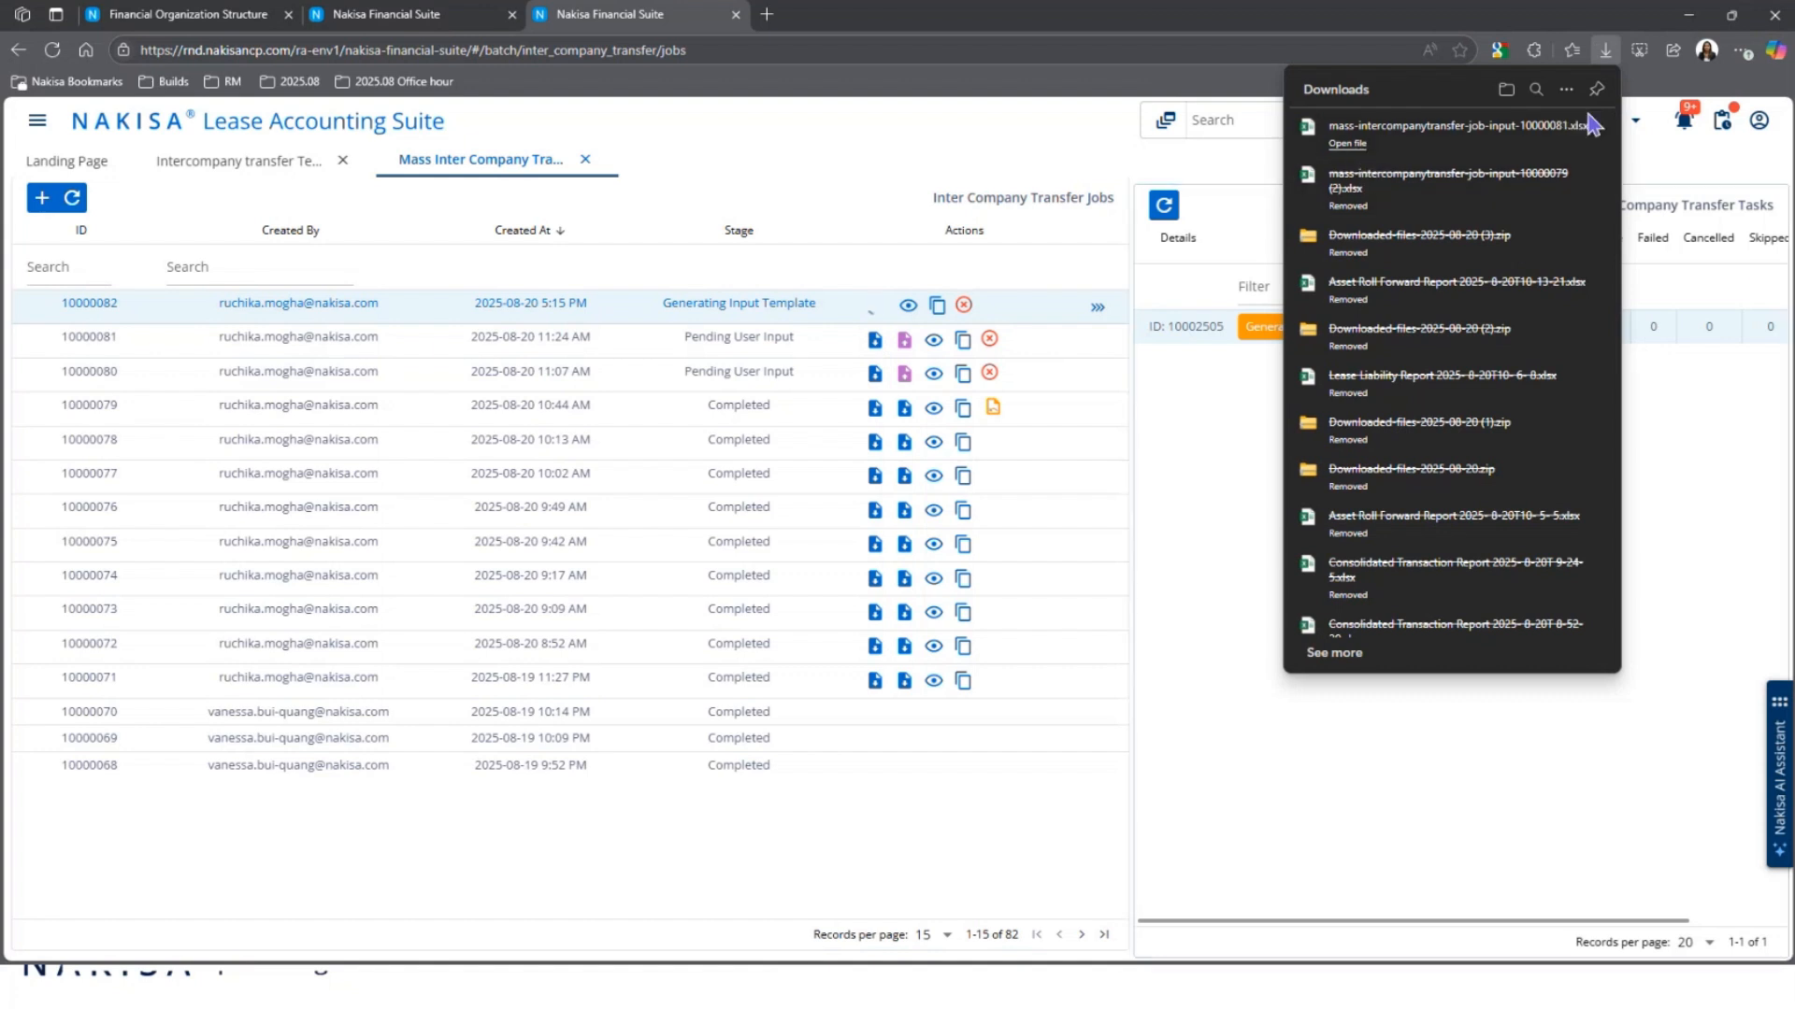
left_click(1711, 434)
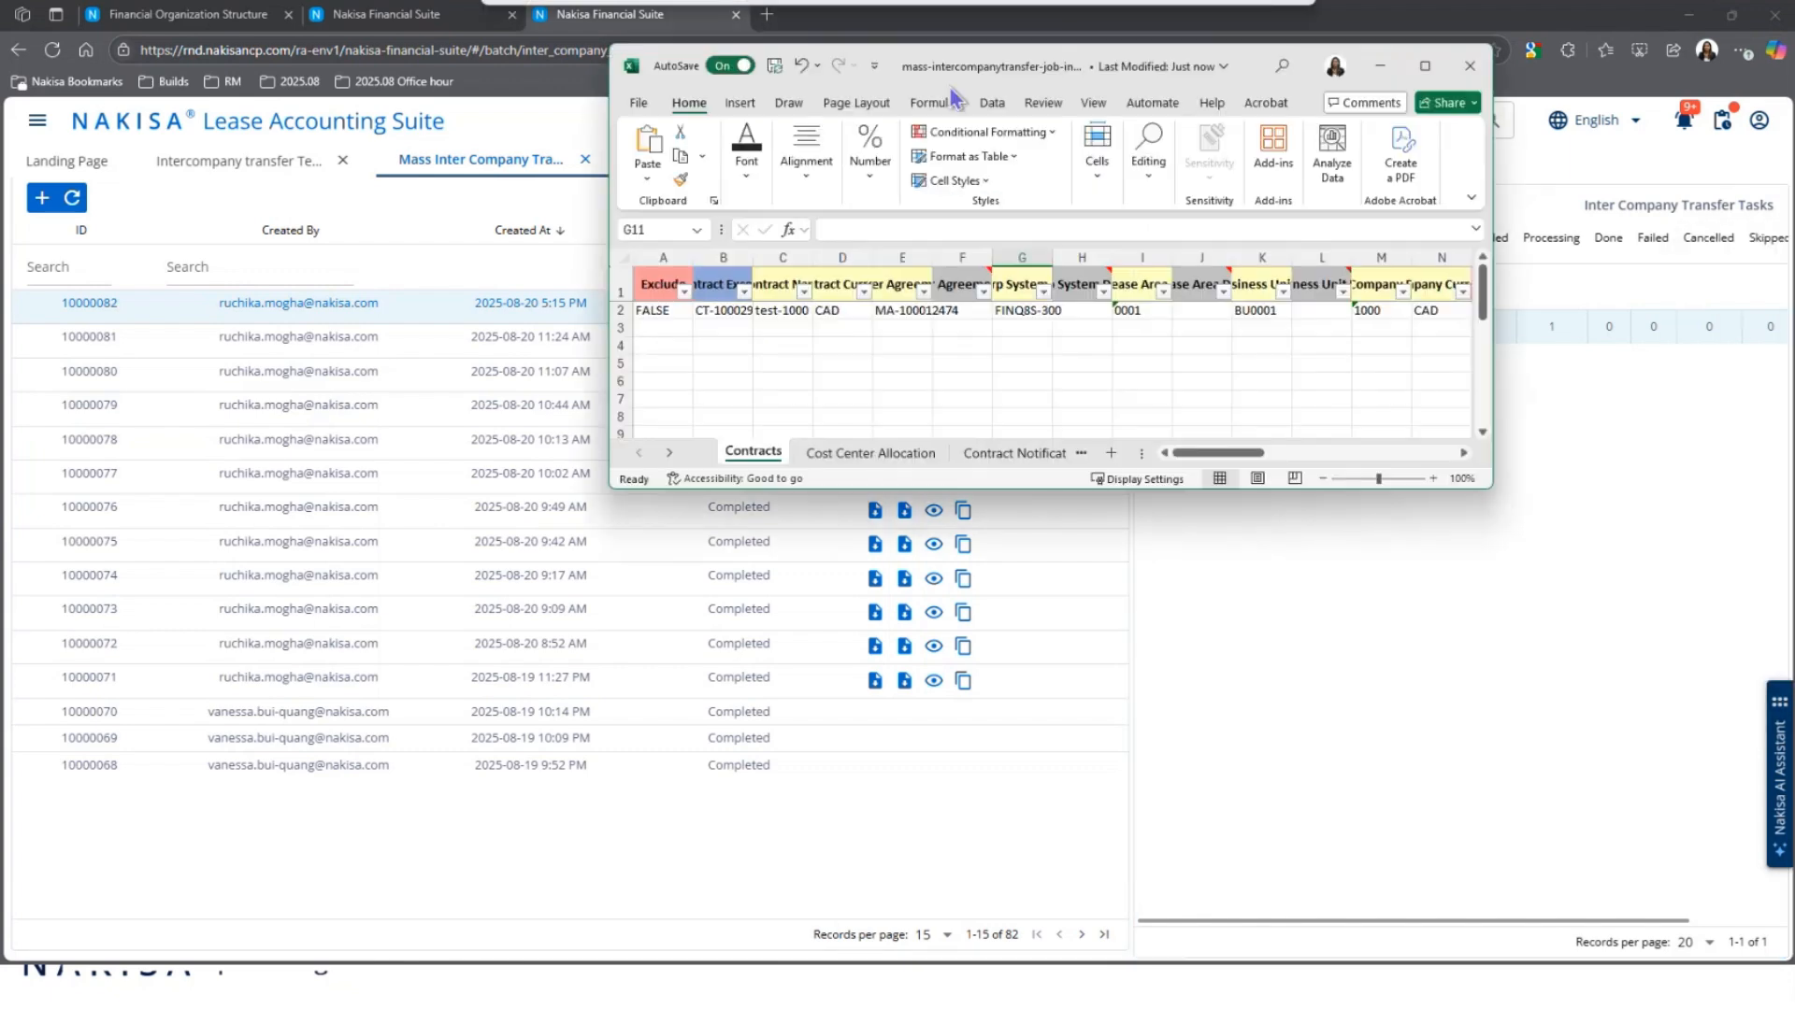
Step: Maximize the Excel window and AutoFit every column on the Contracts sheet
left_click(1422, 60)
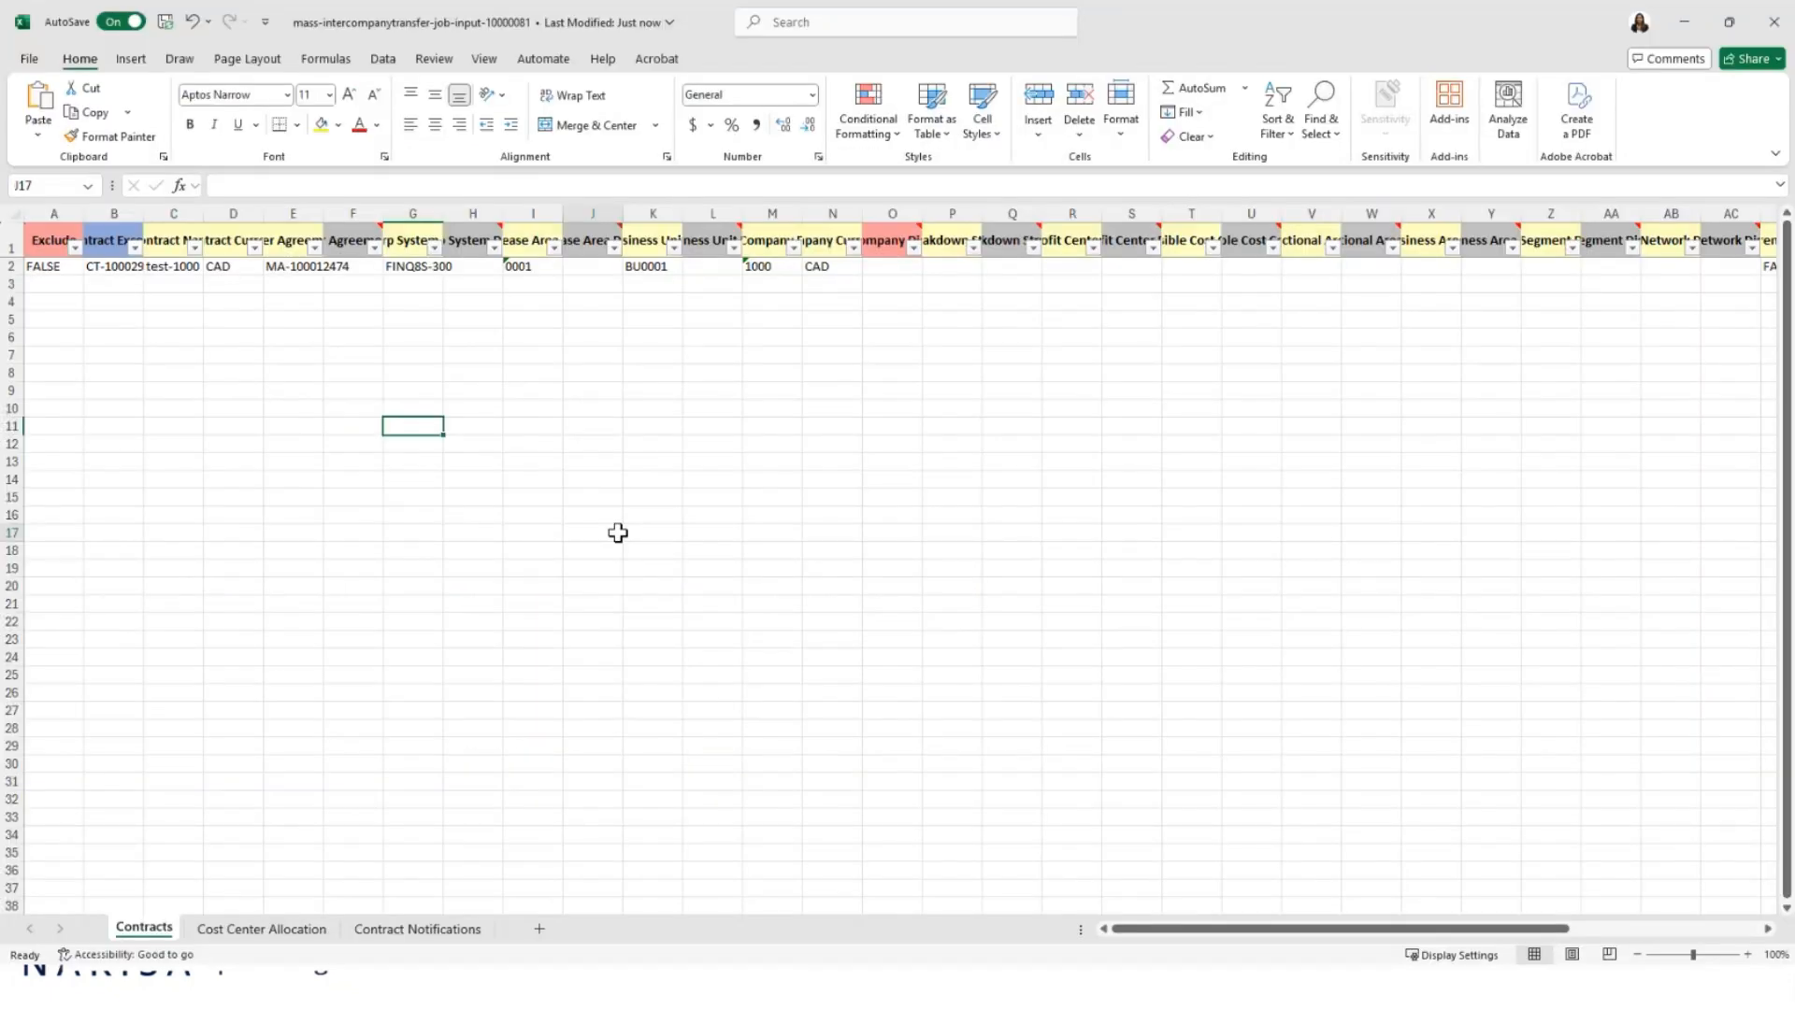
scroll(618, 533, "up", 1)
left_click(255, 586)
left_click(21, 211)
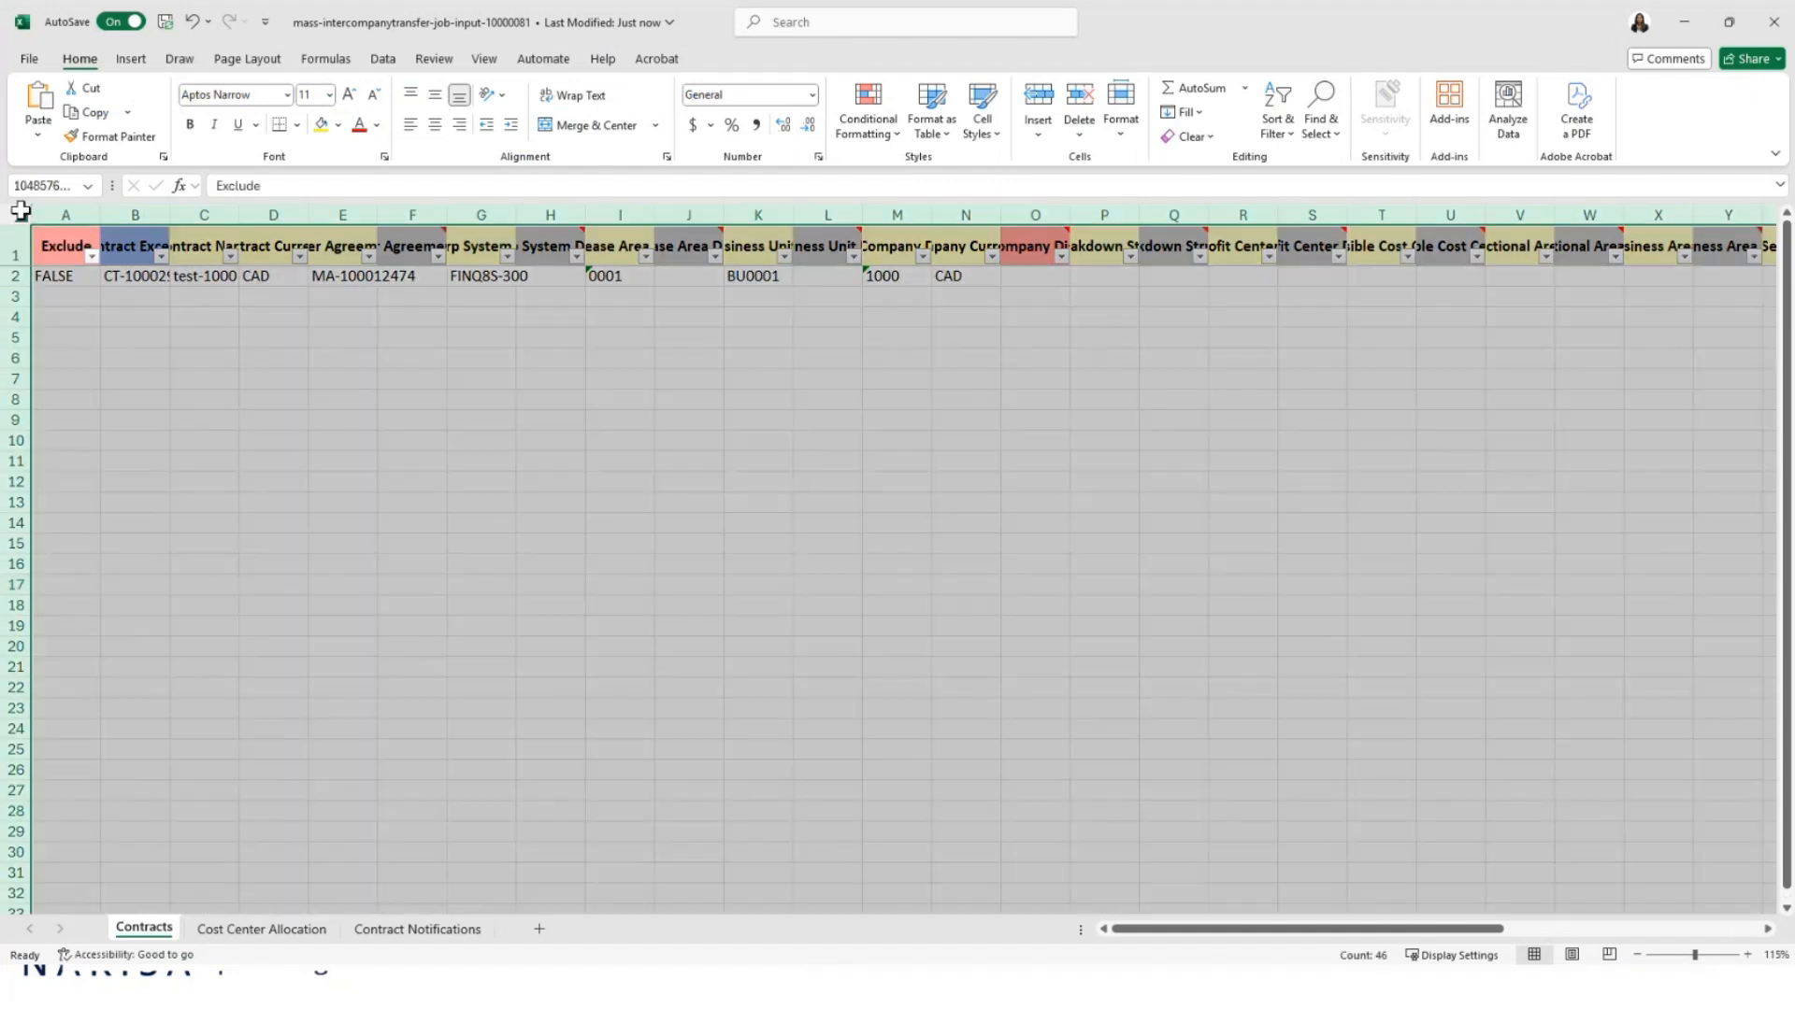
double_click(100, 213)
left_click(166, 352)
left_click(565, 504)
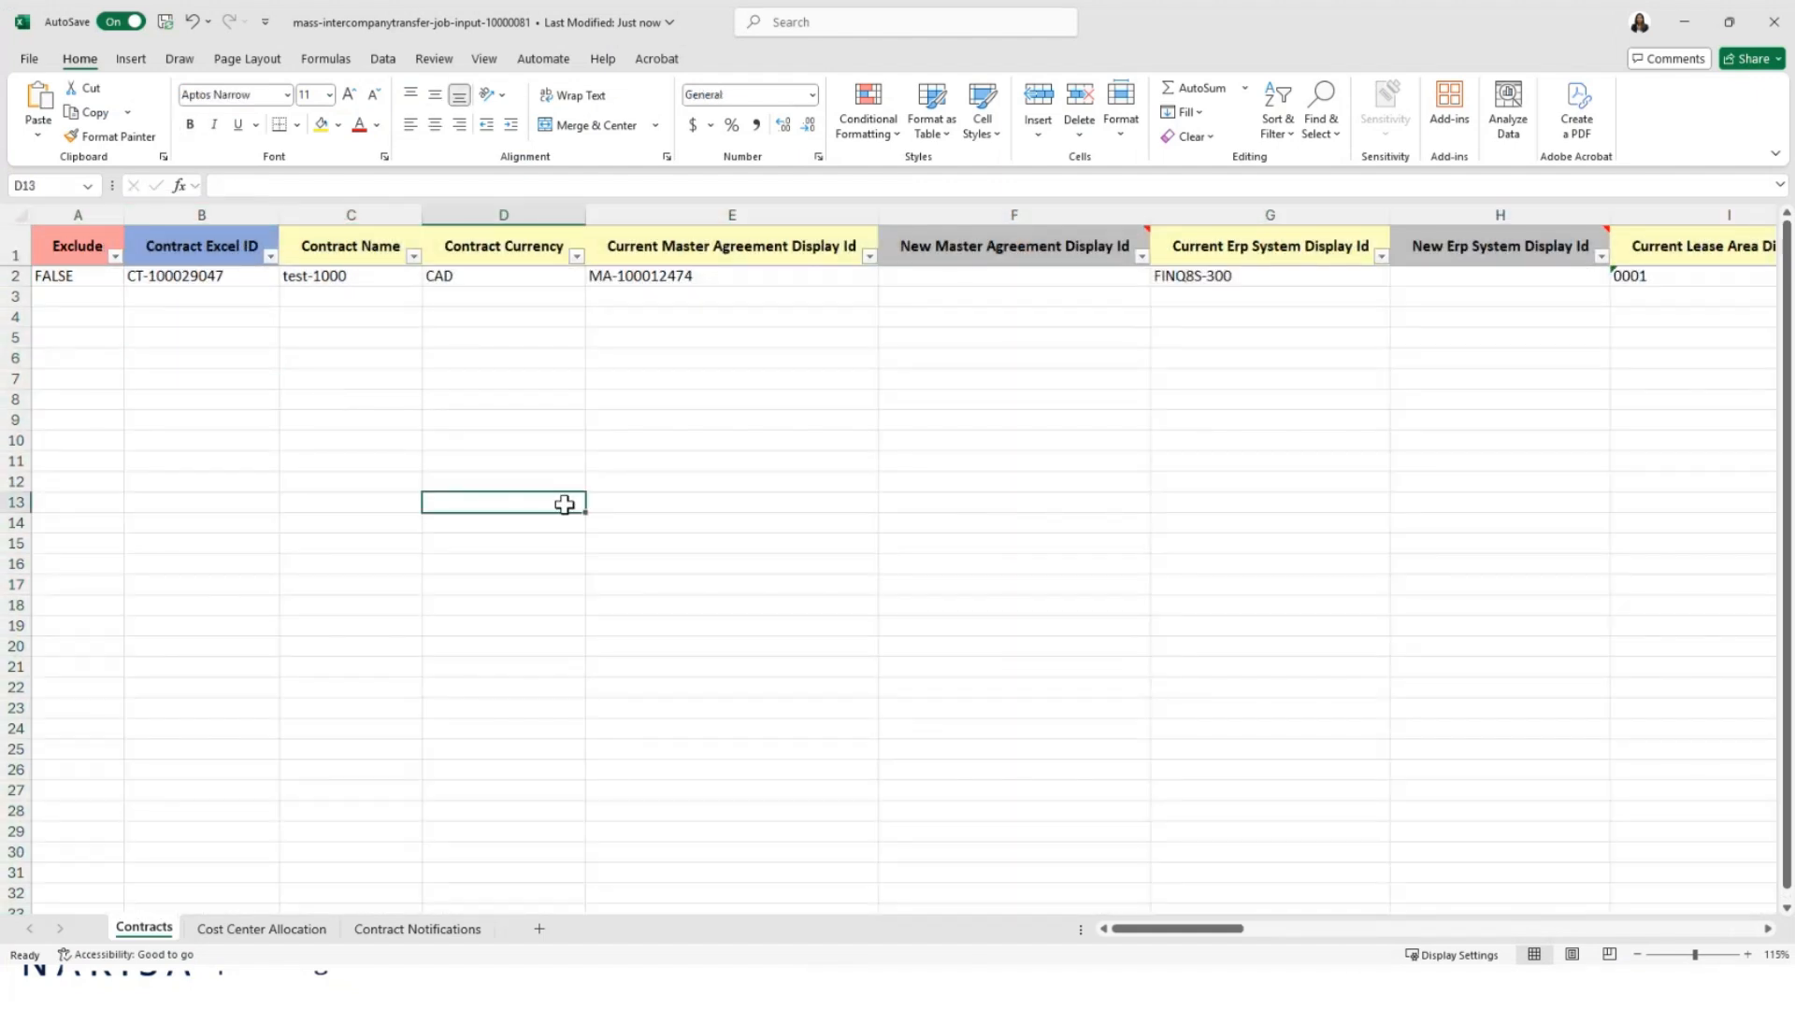
Step: Scan across the Contracts sheet to the New Company Display Id cell O2 and back
left_click(191, 283)
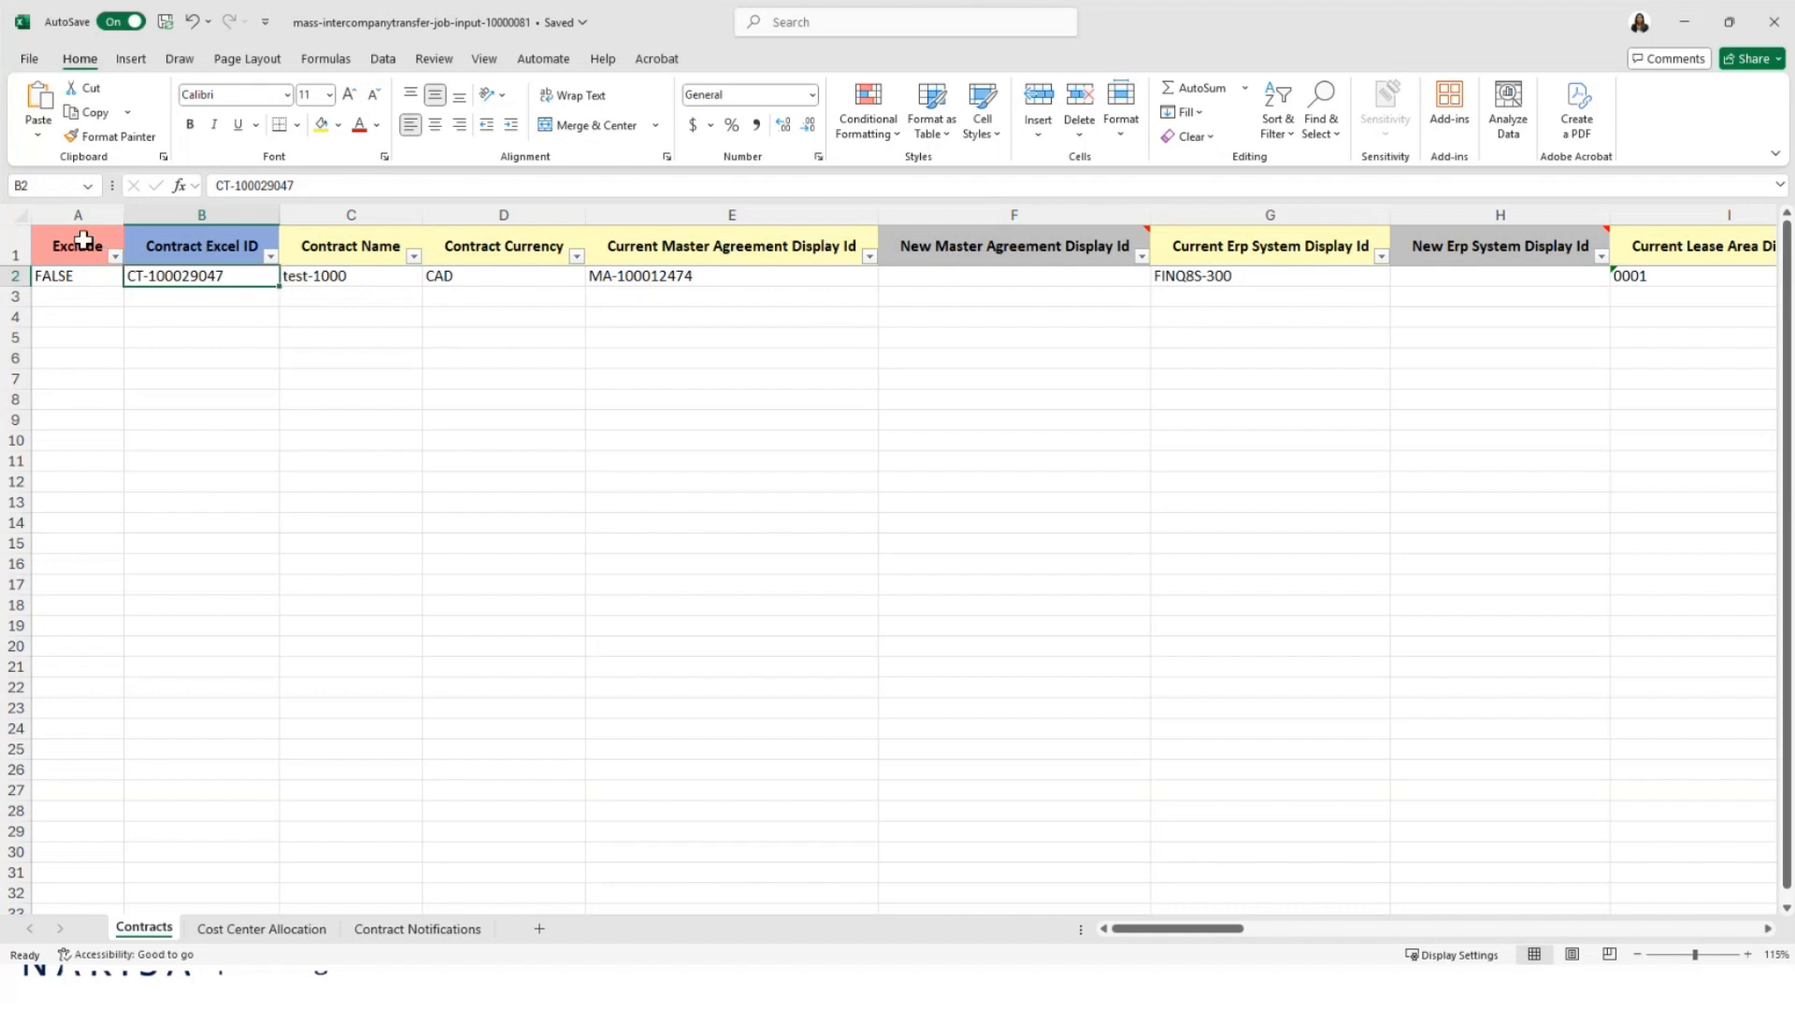
left_click(472, 343)
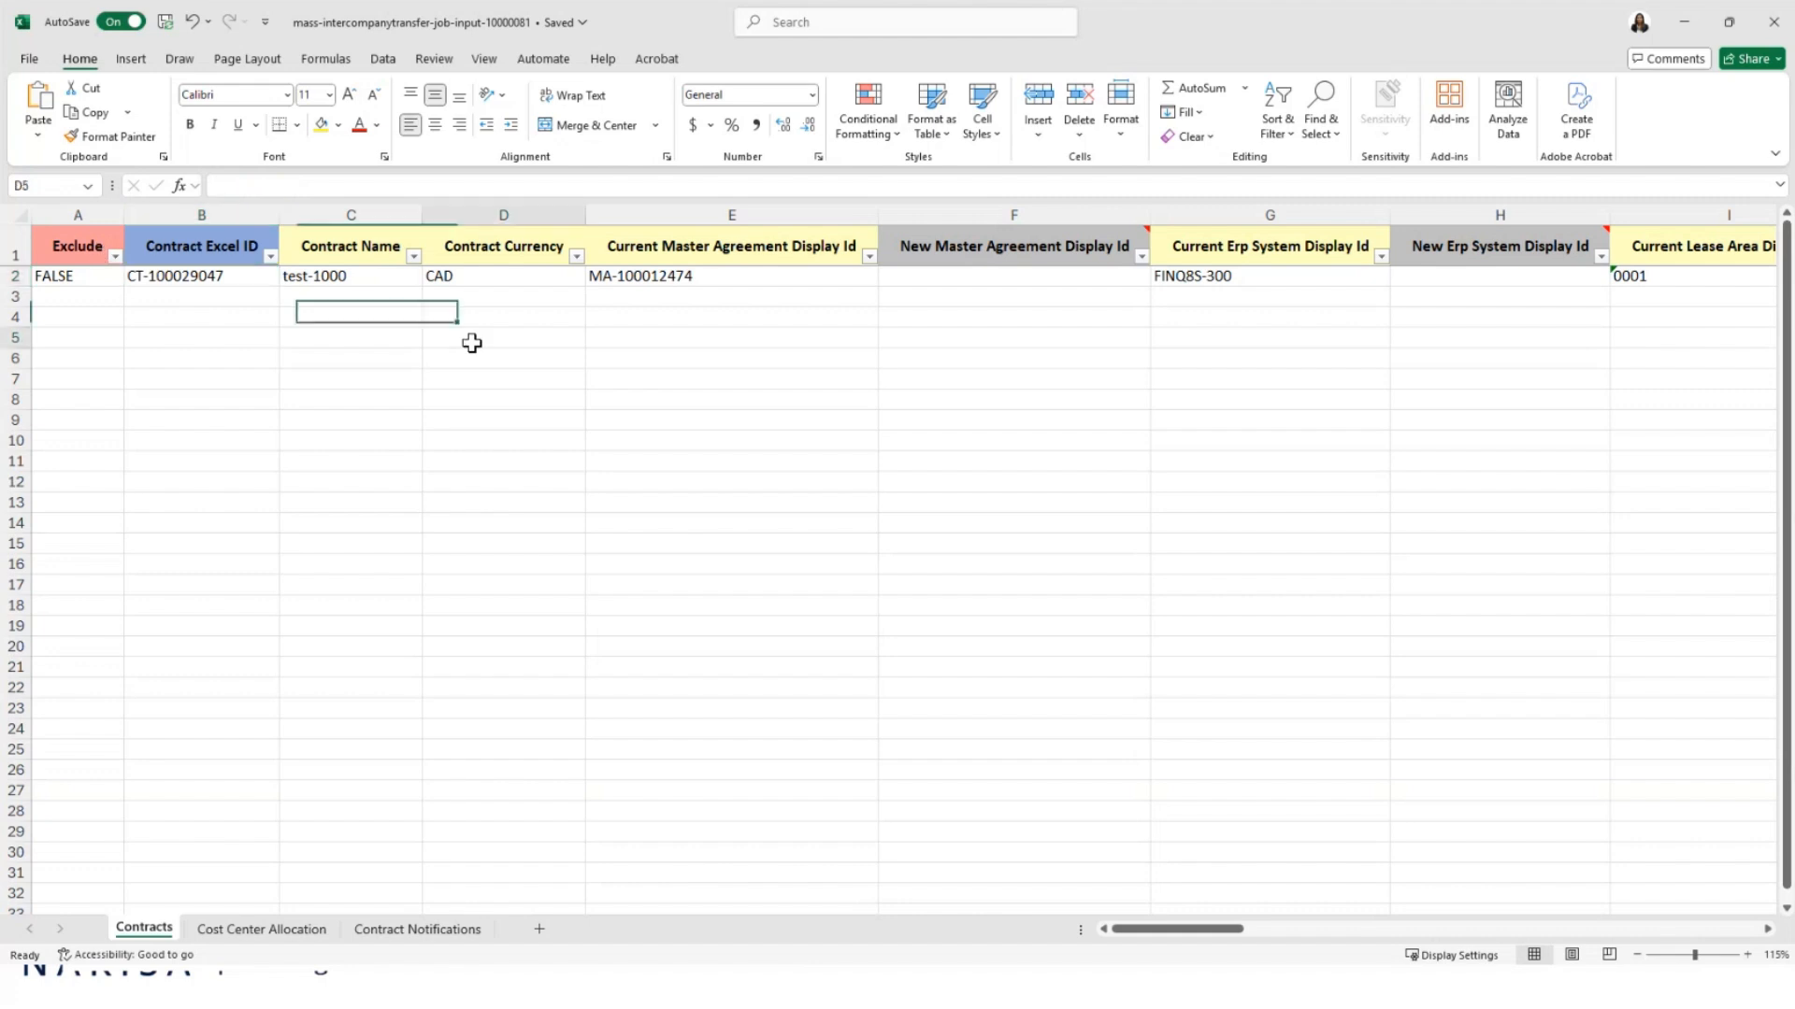
scroll(472, 343, "down", 2, "ctrl")
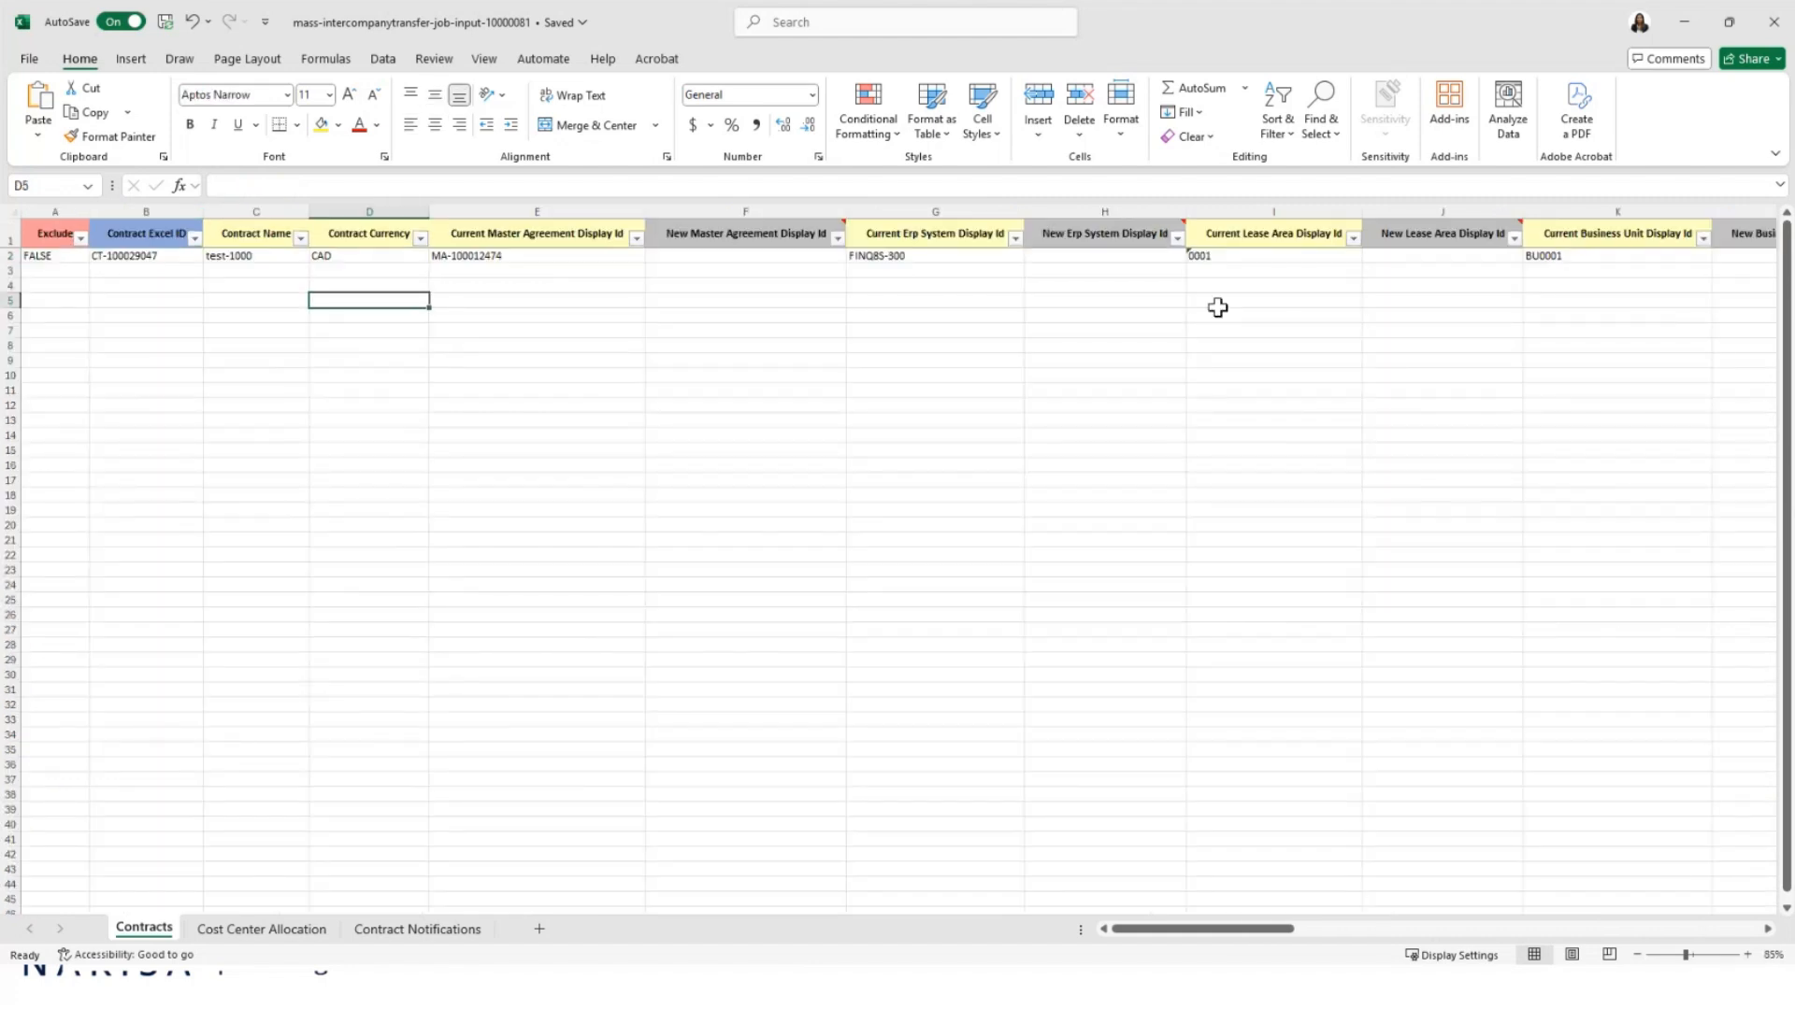
left_click(1094, 359)
key("Right")
key("Right")
key("Right")
key("Right")
key("Right")
key("Right")
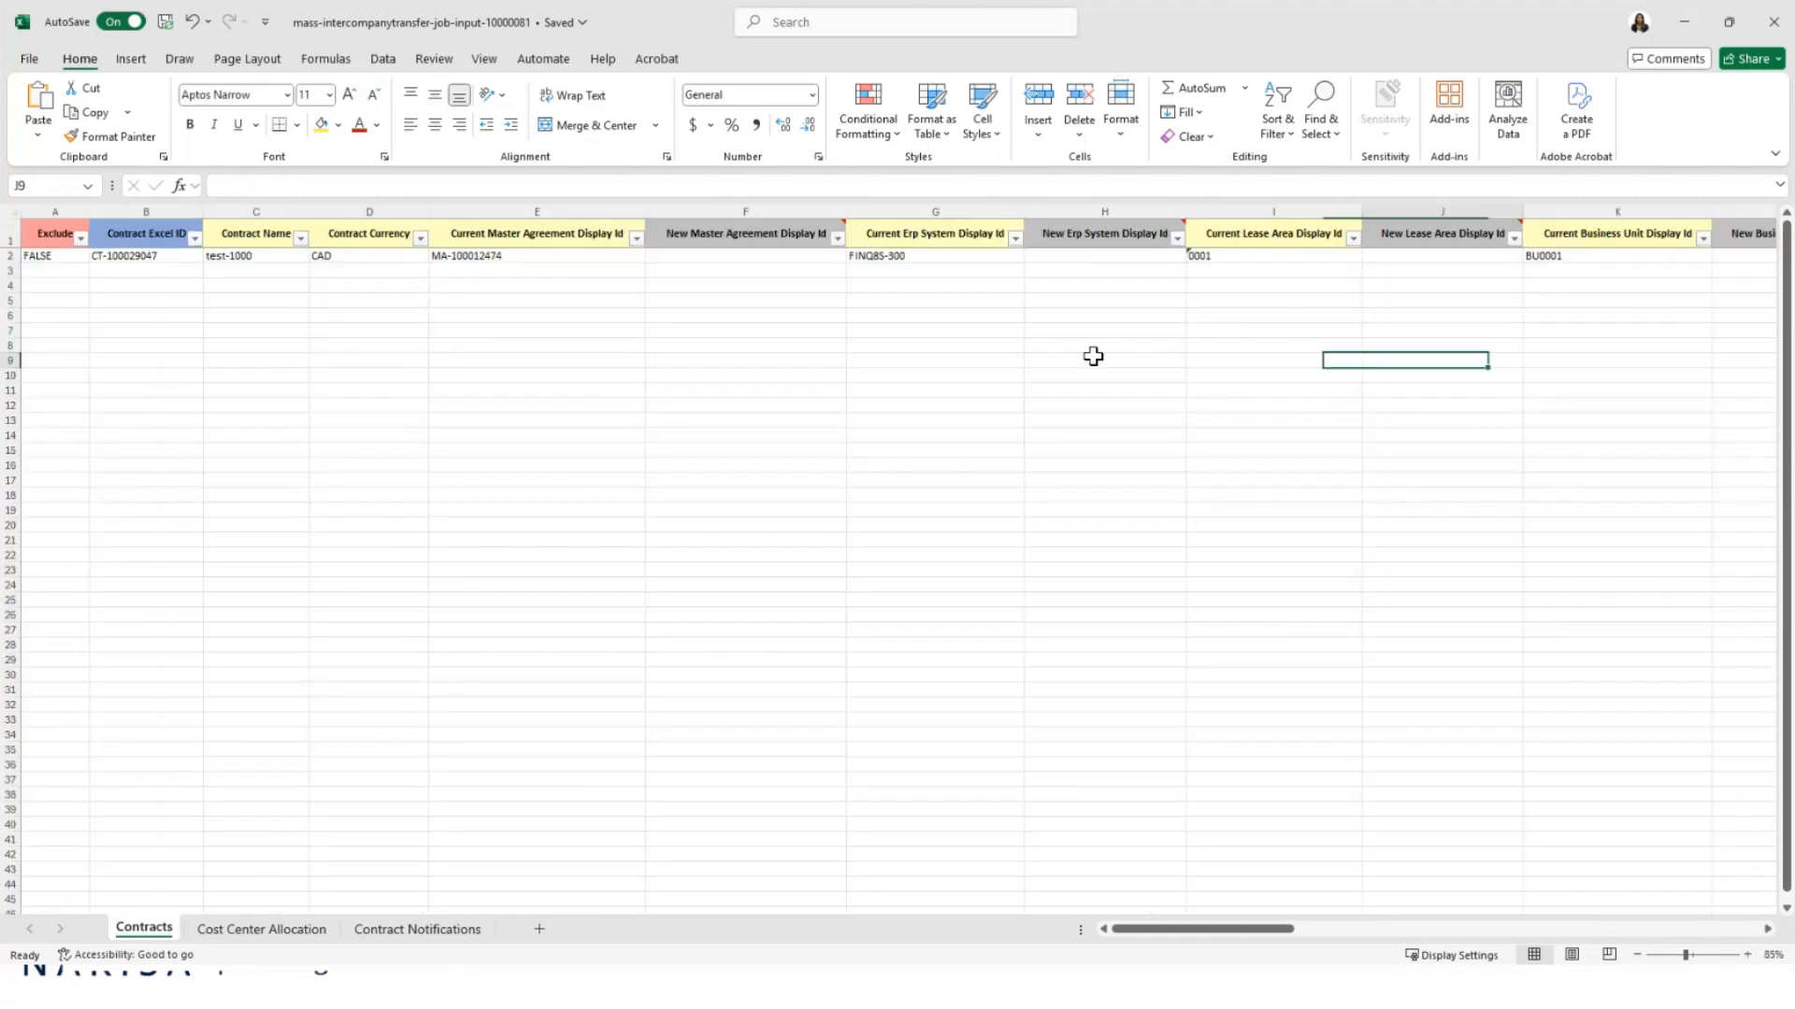
key("Right")
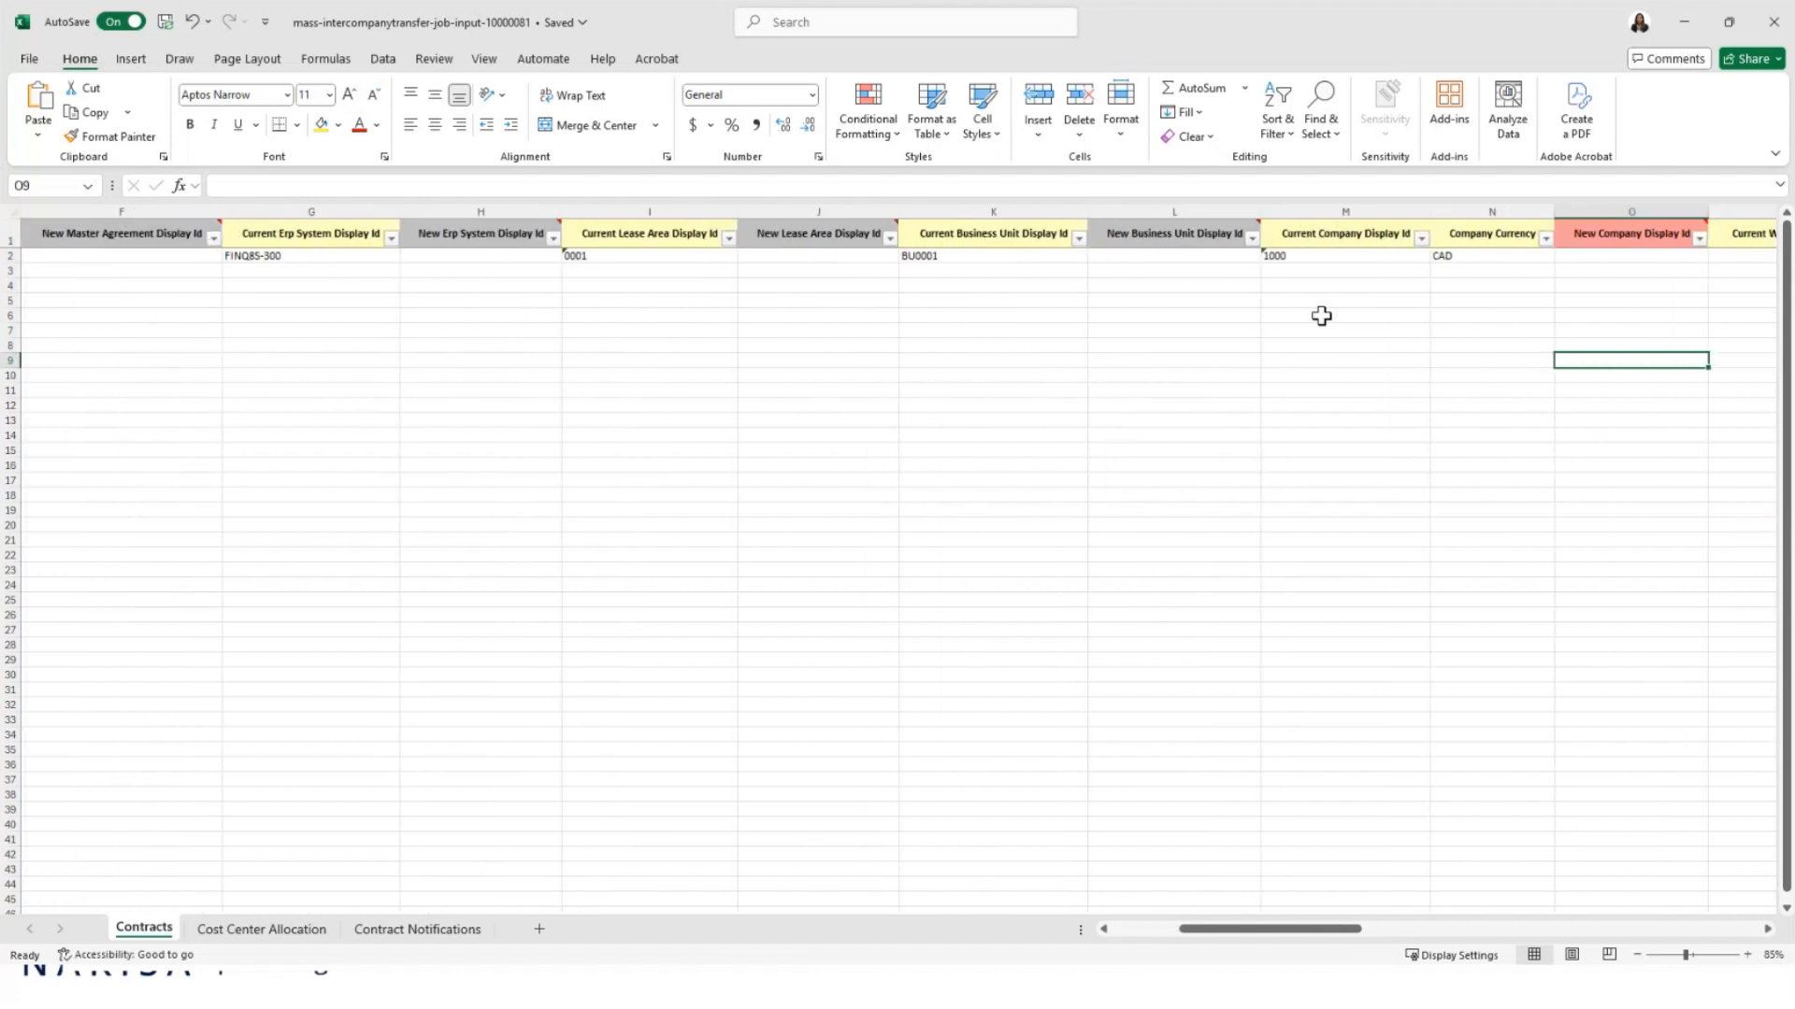
left_click(1573, 258)
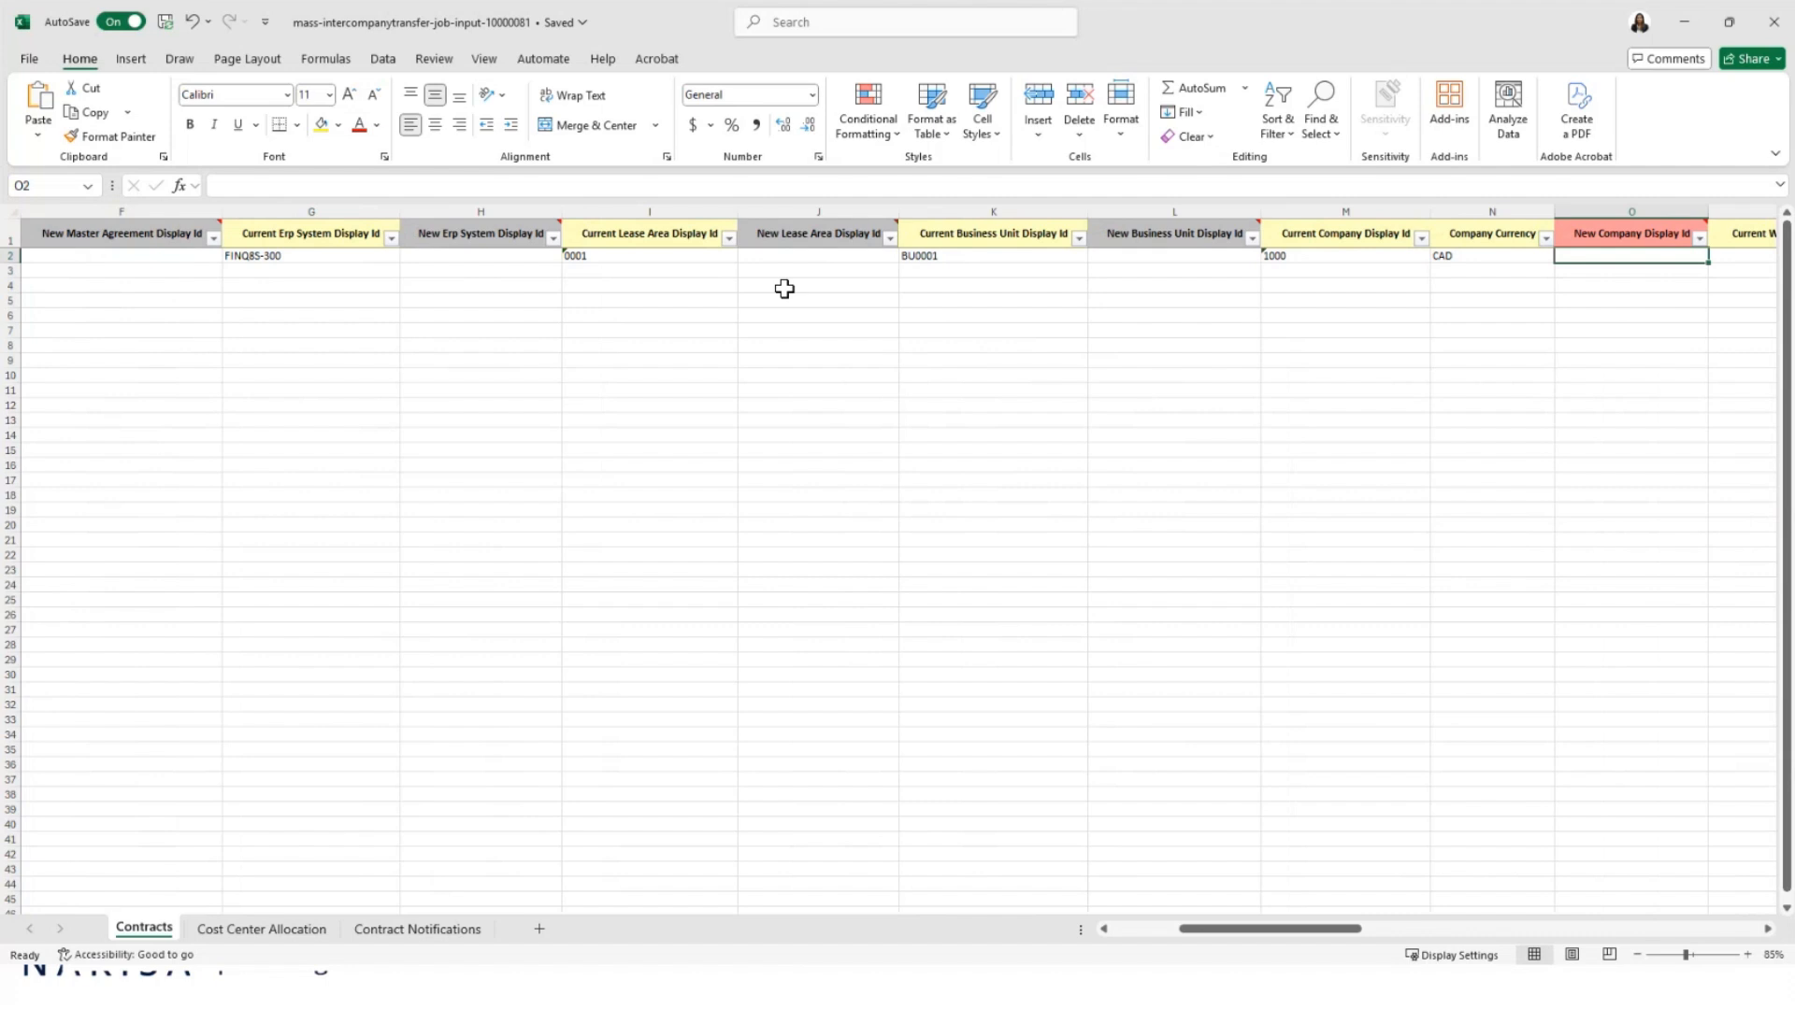
left_click(641, 317)
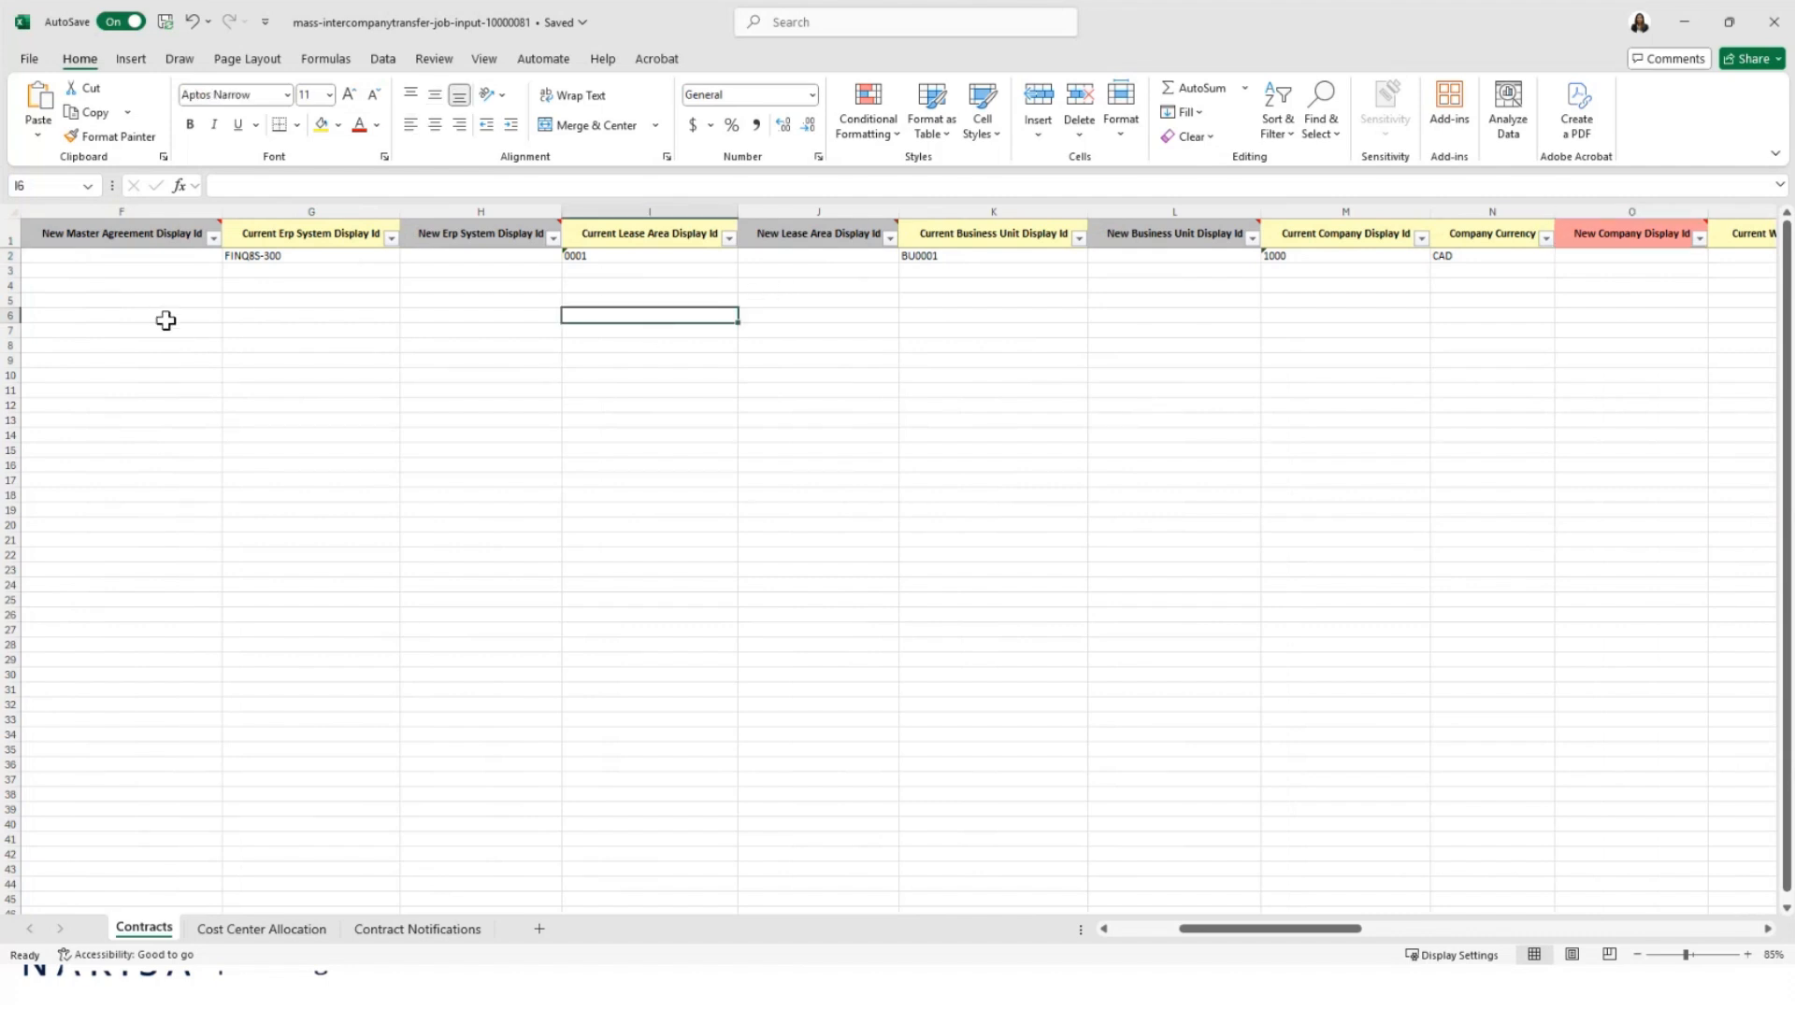
left_click(228, 345)
left_click(218, 344)
key("Home")
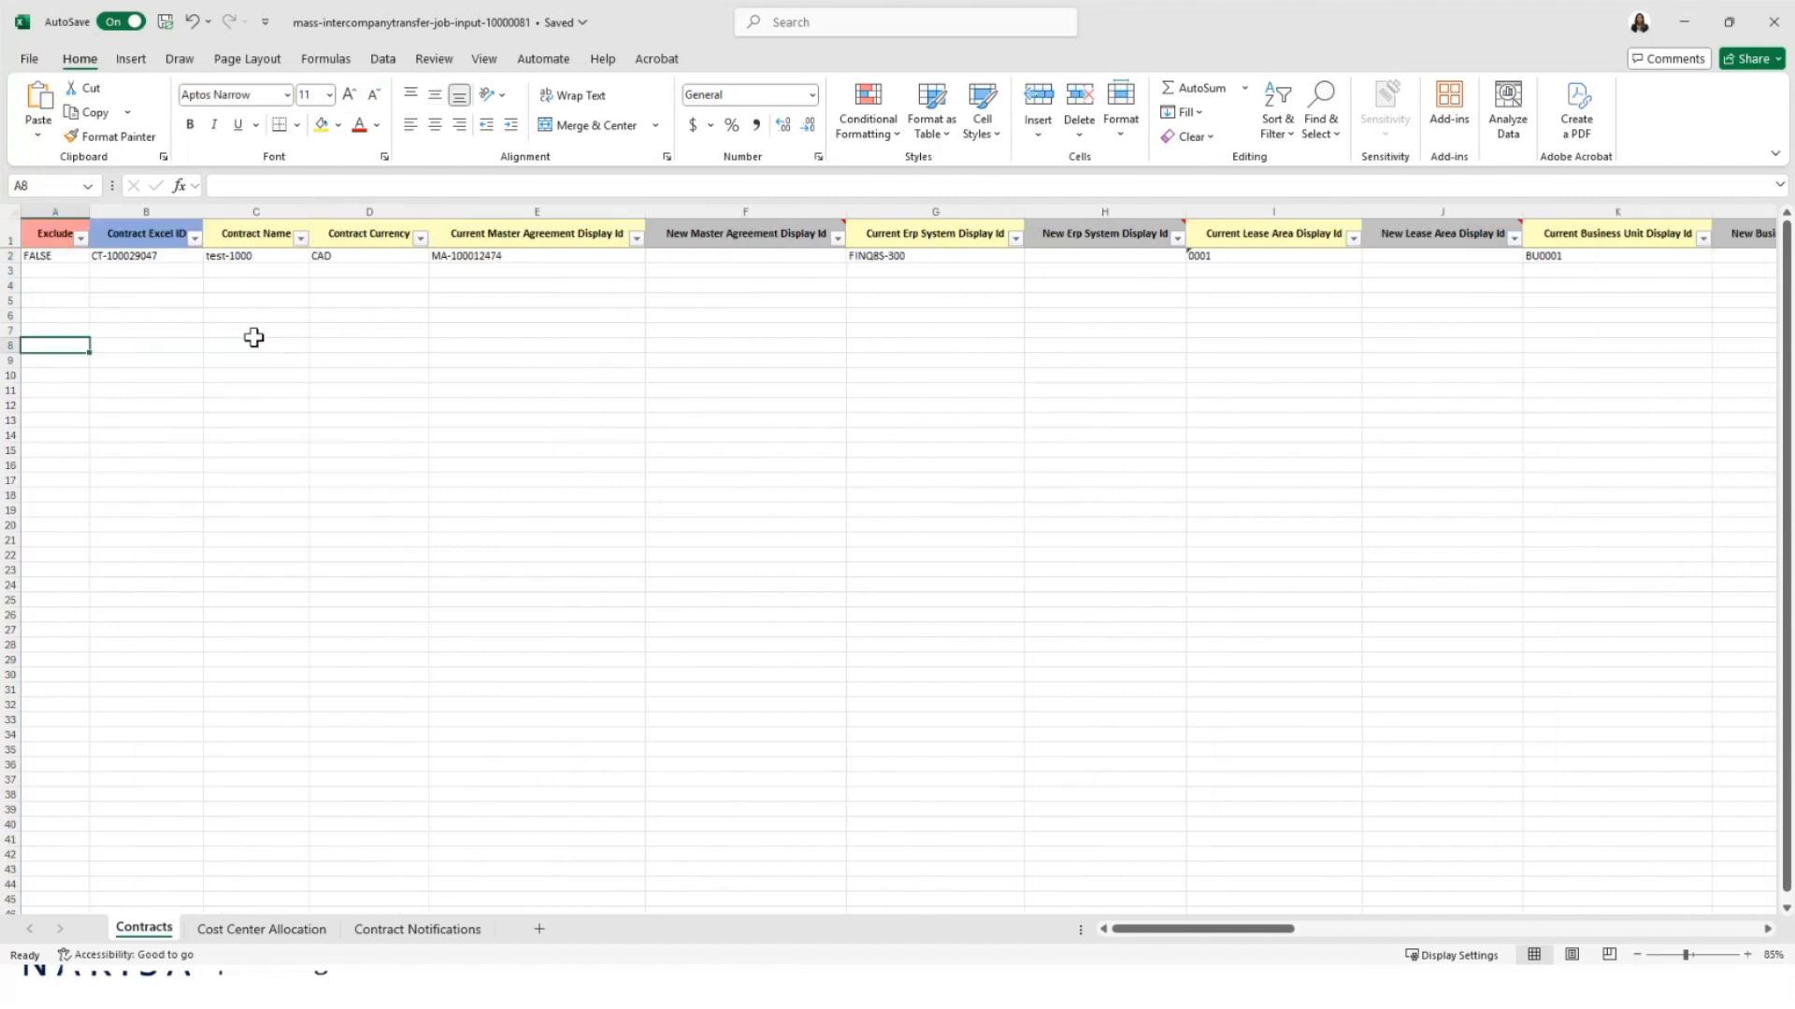
Step: Review row 2's Contract Excel ID, master agreement ID, ERP system ID and company 1000
left_click(173, 256)
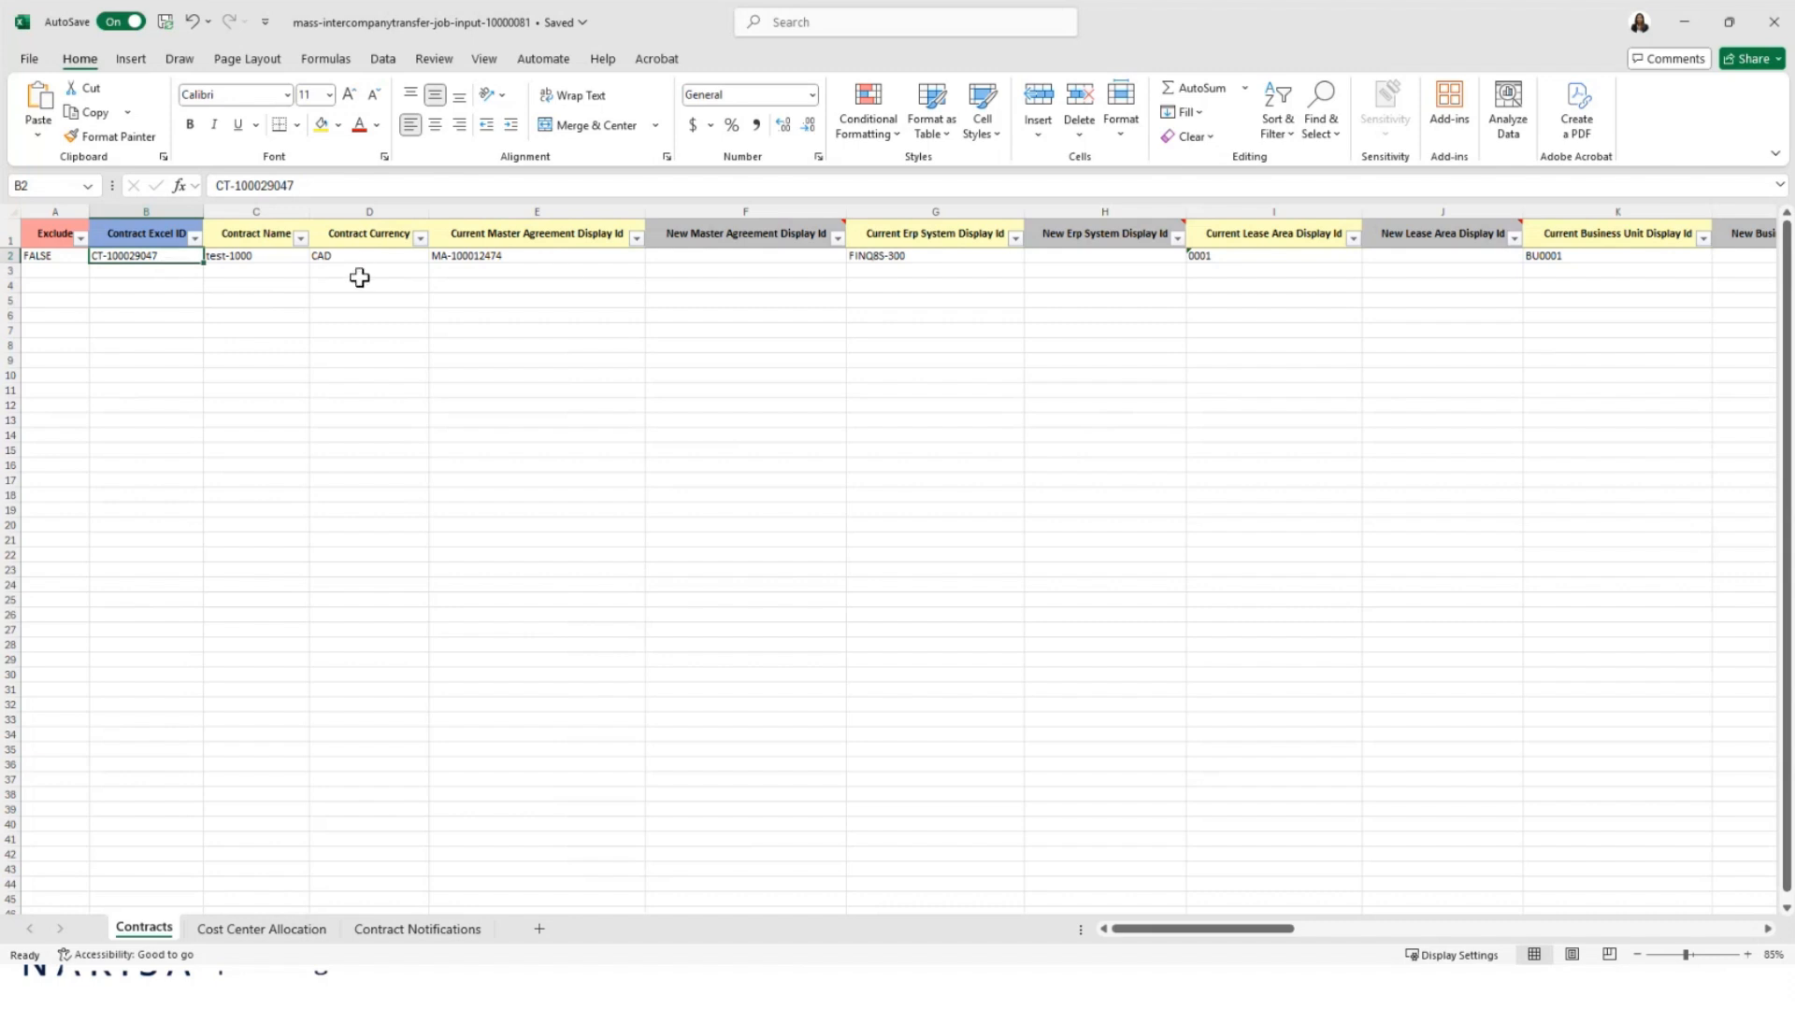
left_click(511, 259)
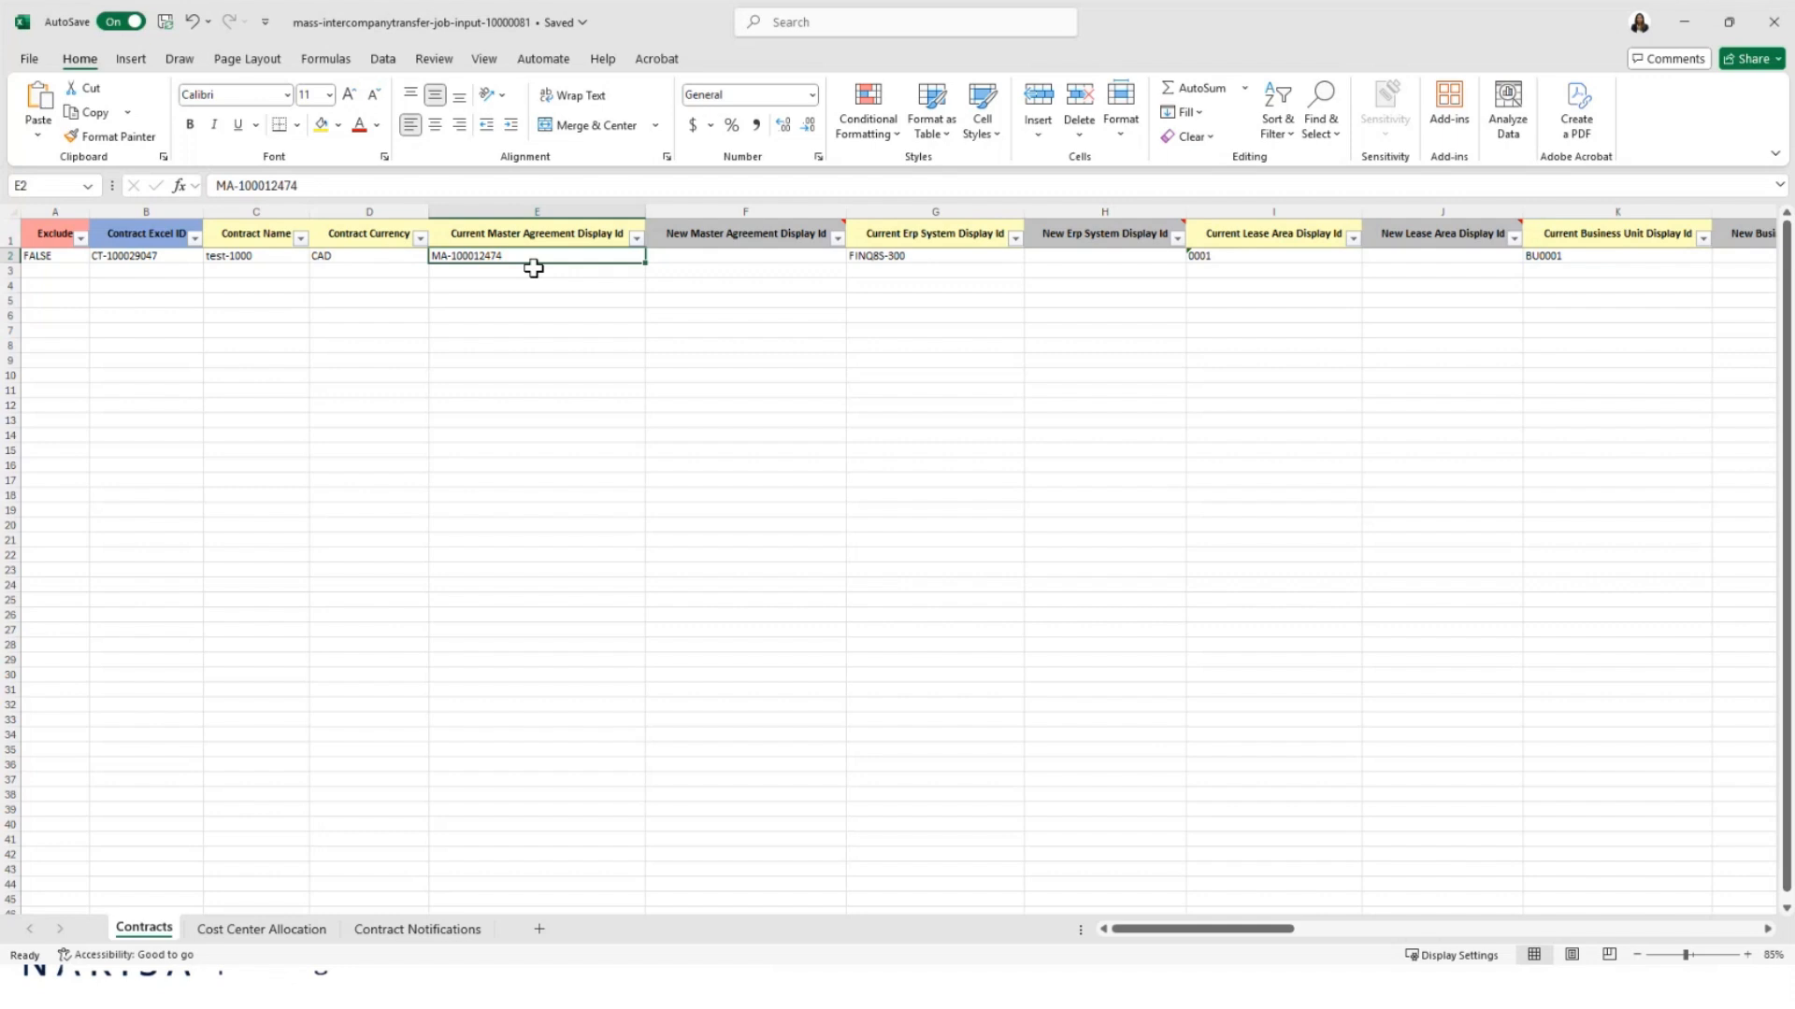
key("Tab")
key("Tab")
key("Tab")
key("Tab")
key("Tab")
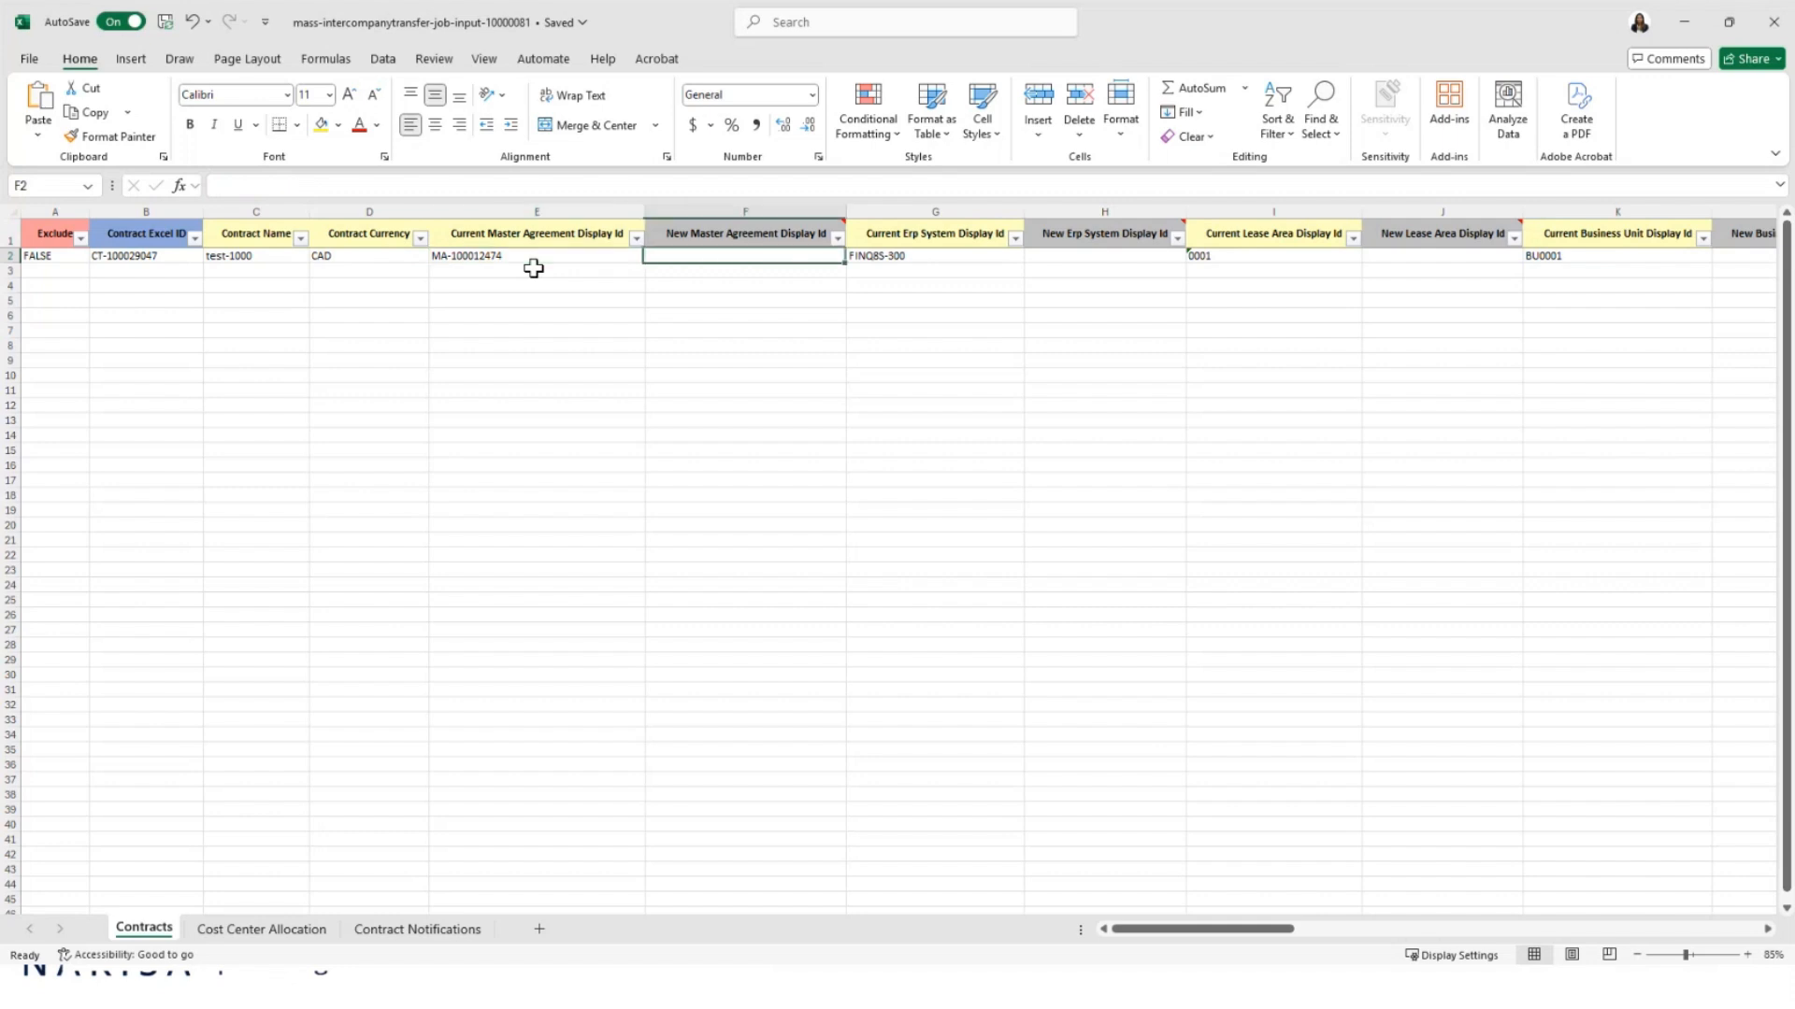
key("Tab")
key("Tab")
key("Tab")
key("Tab")
key("Tab")
key("Tab")
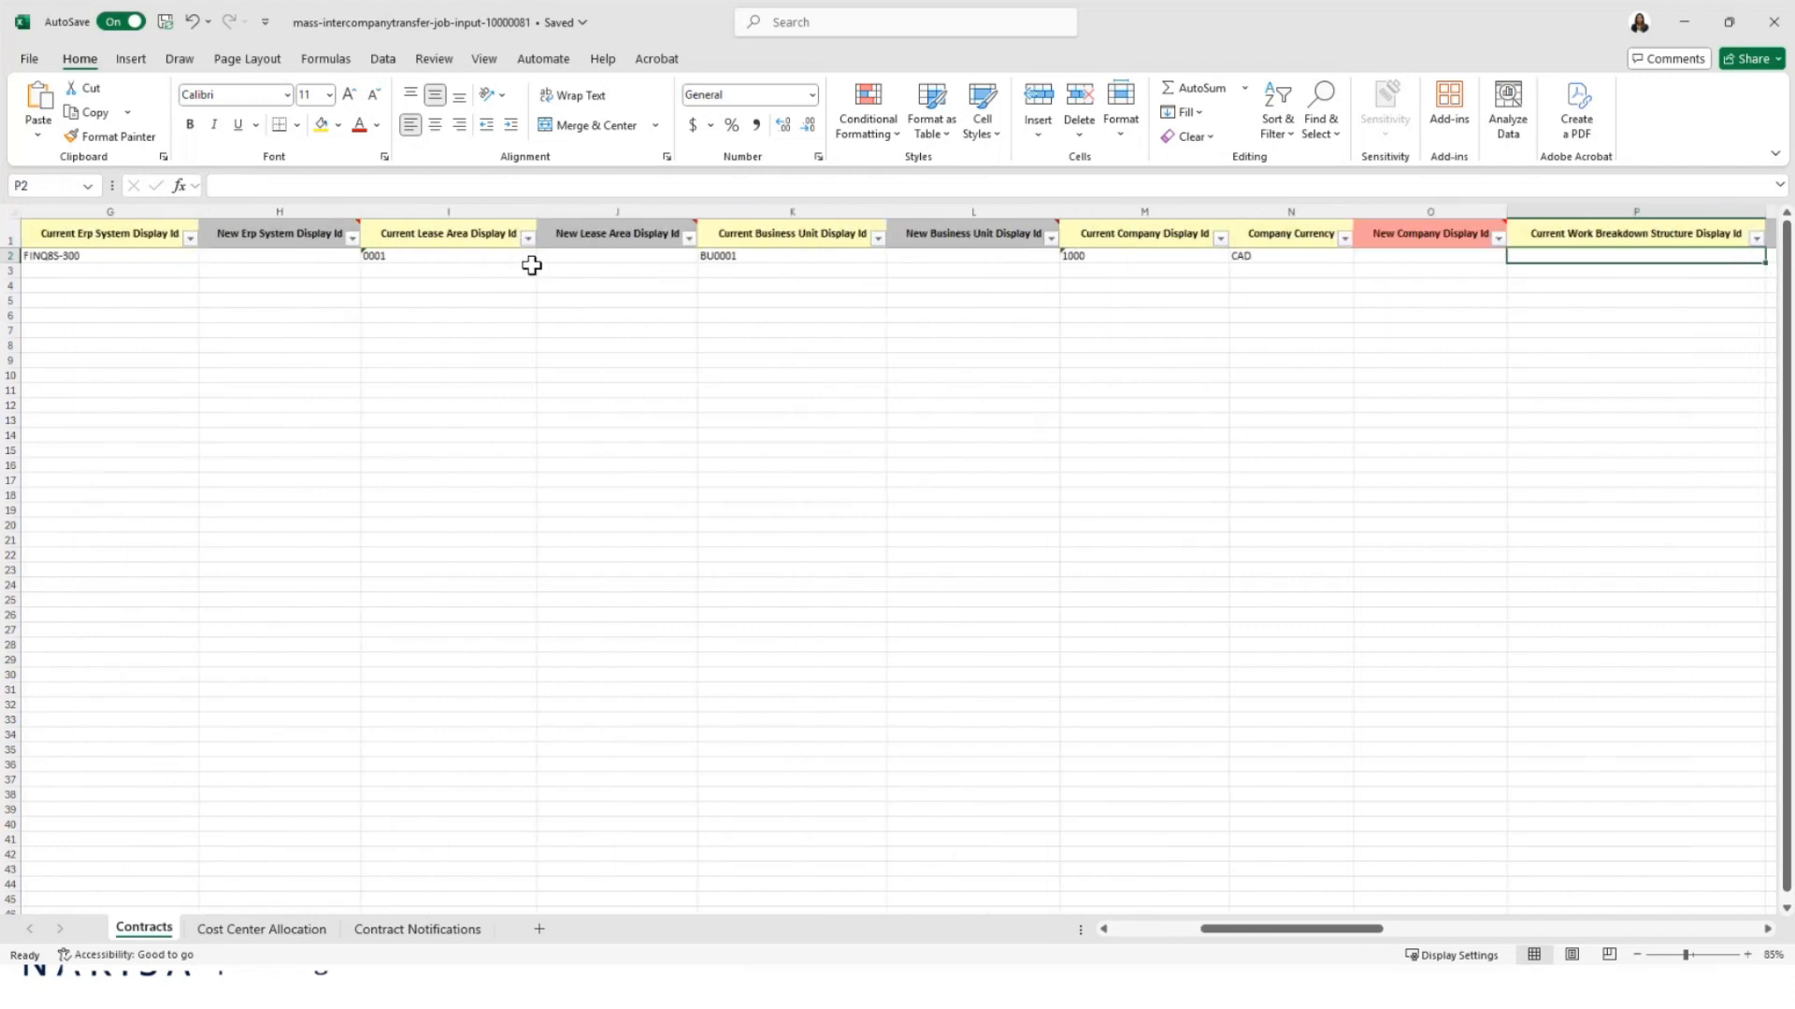
left_click(154, 255)
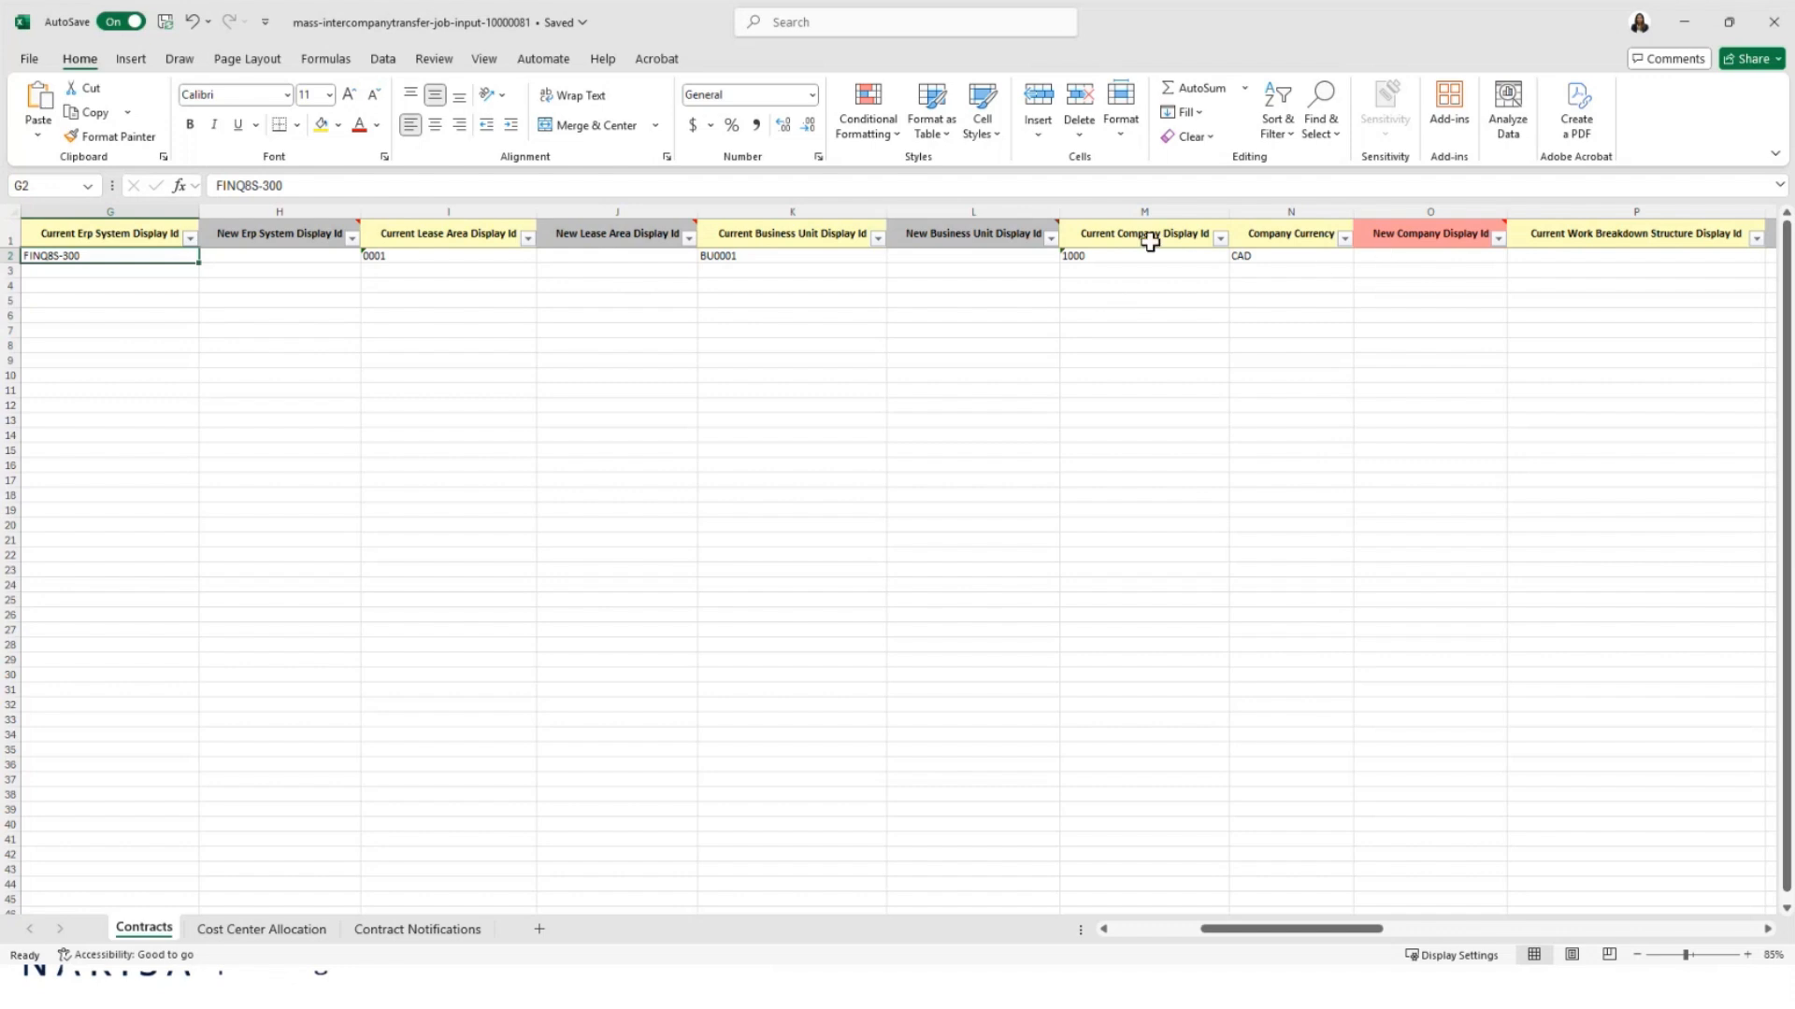
left_click(1120, 255)
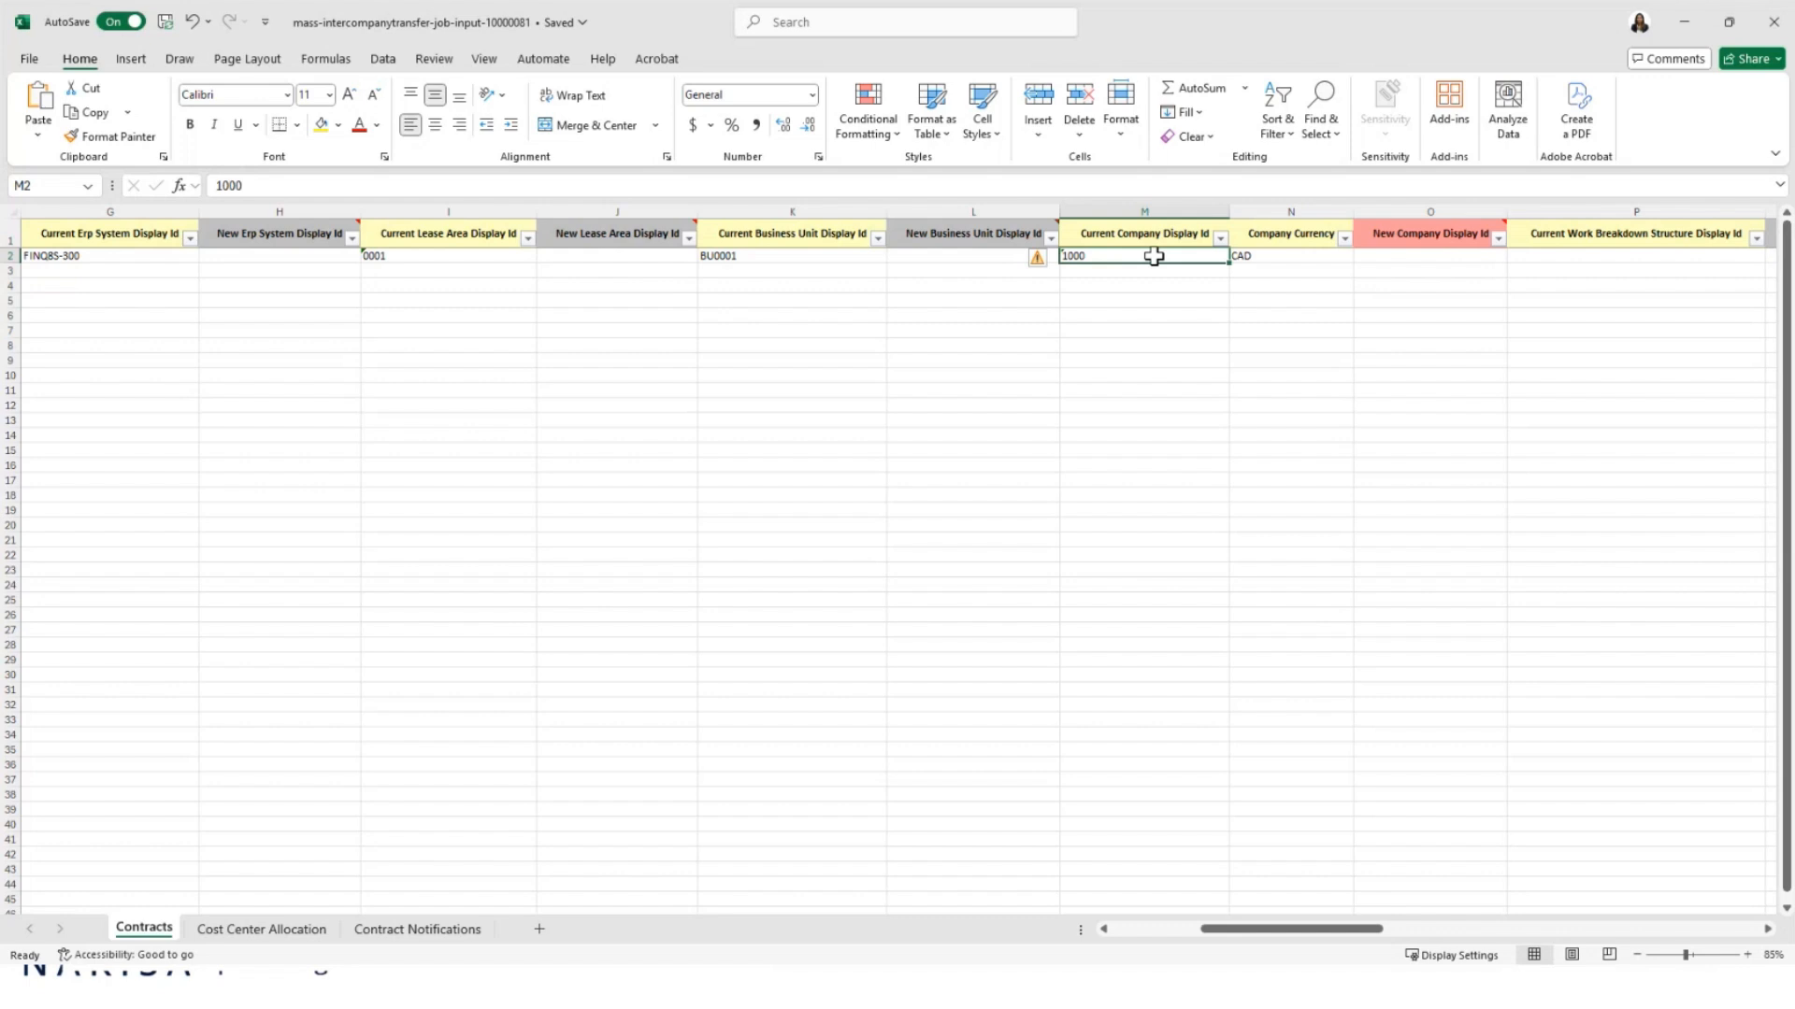
left_click(1383, 262)
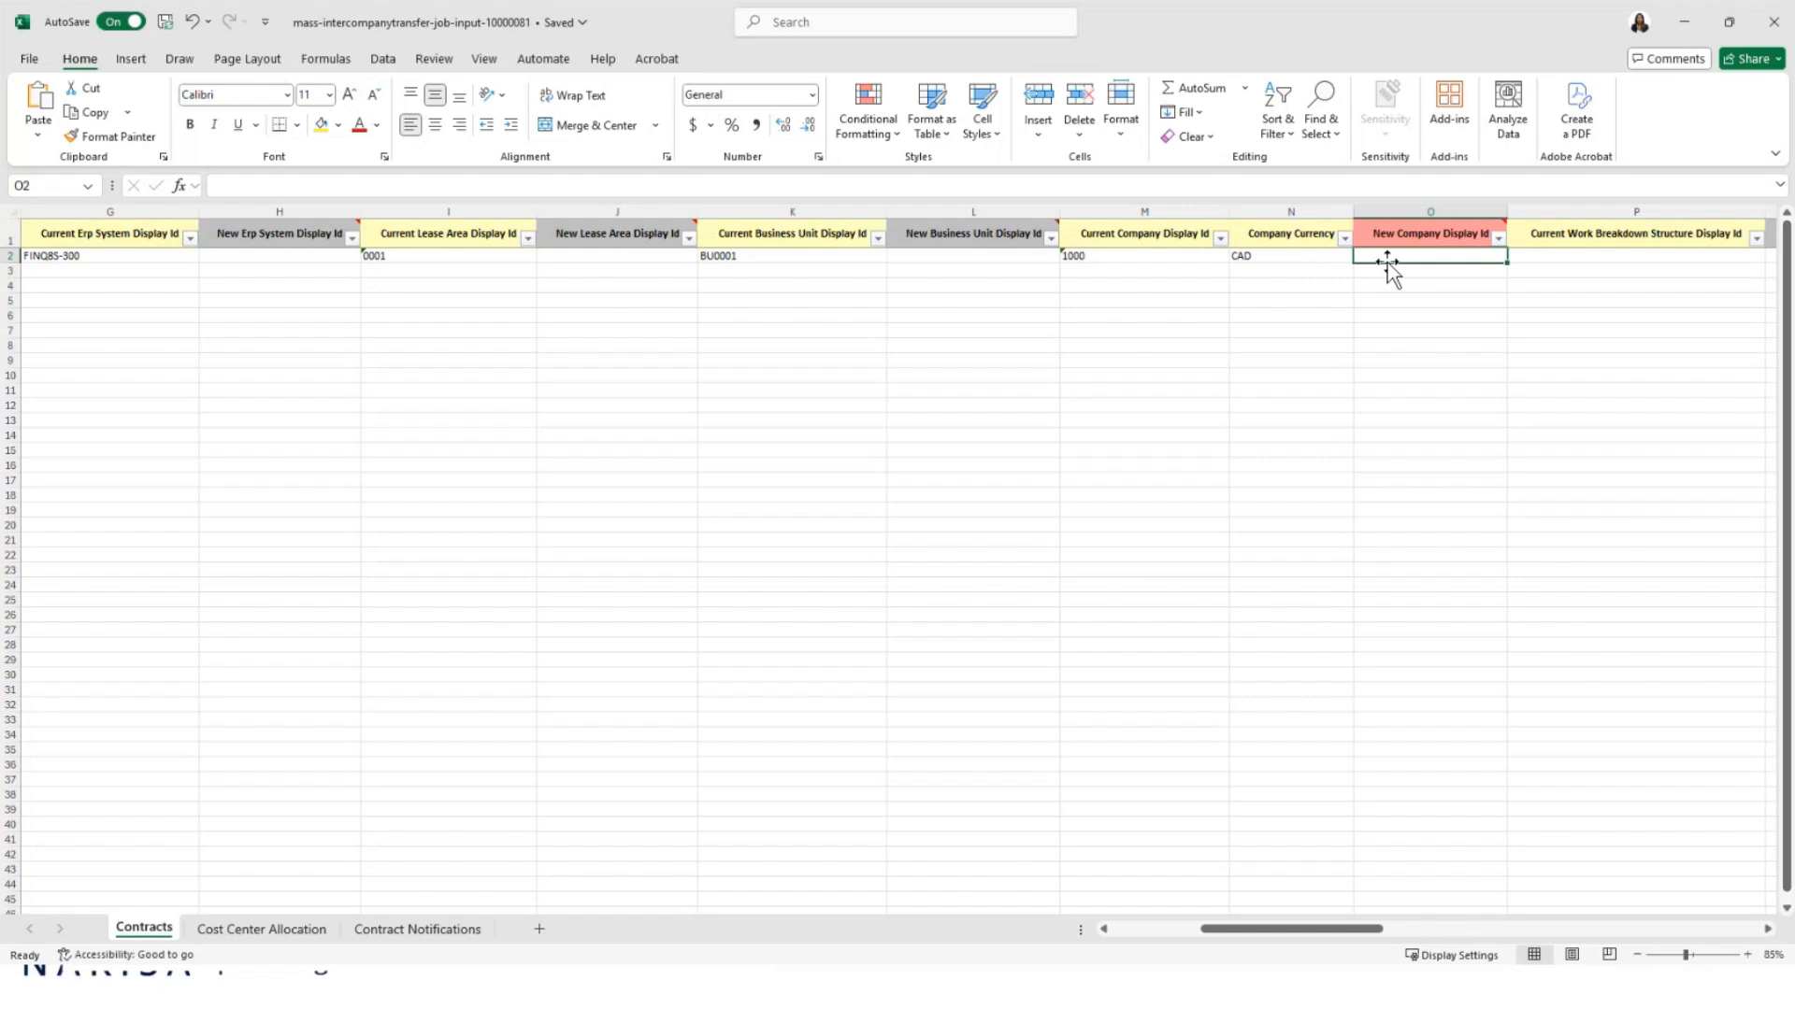
type("1003")
left_click(1425, 312)
left_click_drag(1303, 933, 1440, 954)
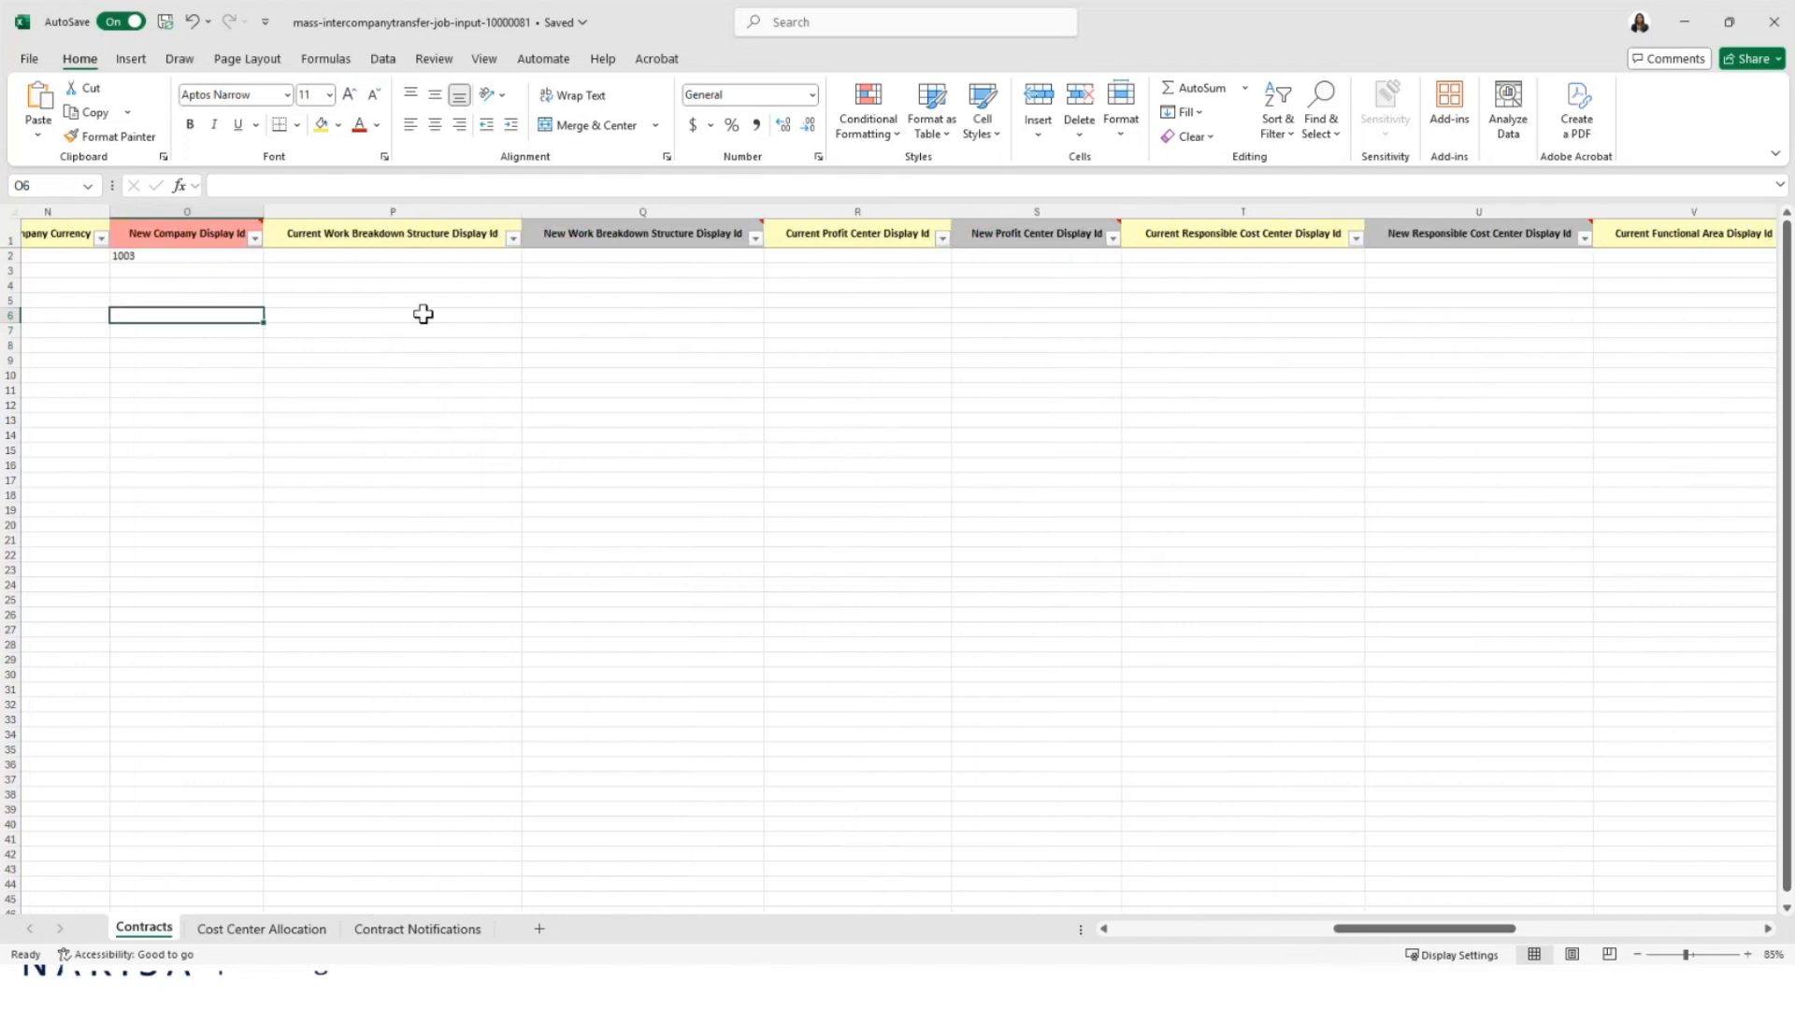
left_click(895, 256)
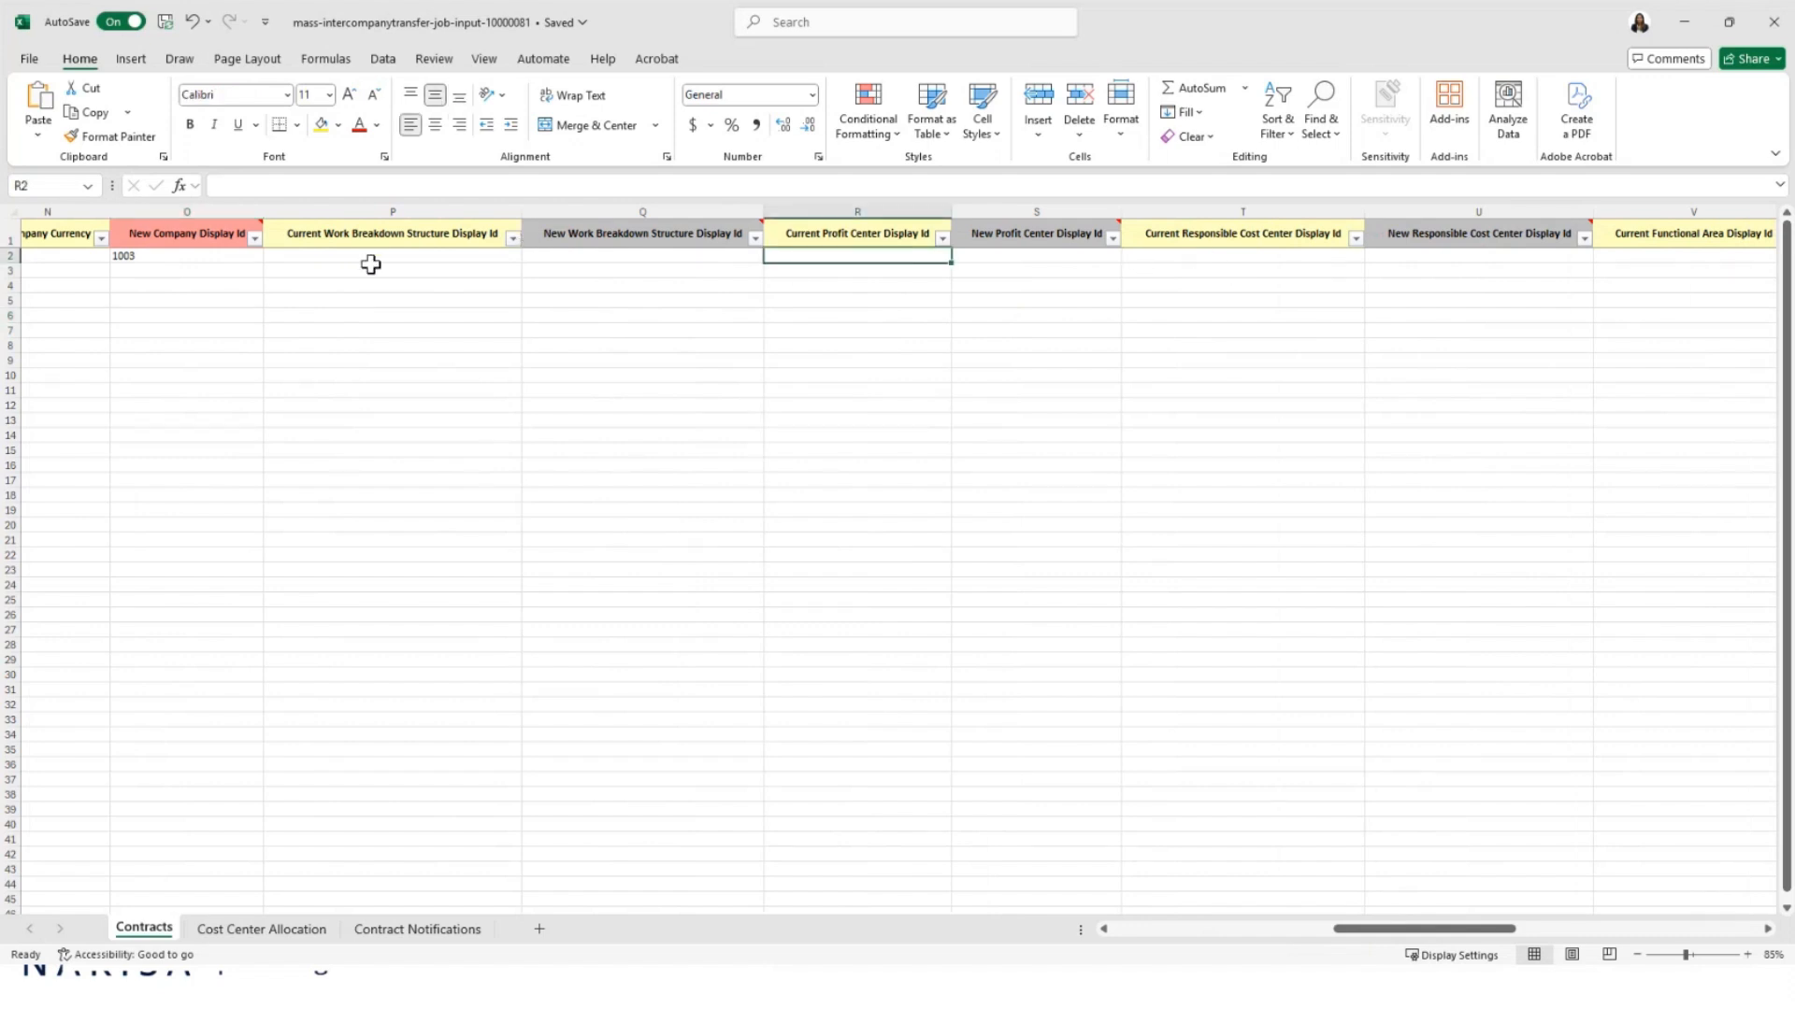
left_click(336, 255)
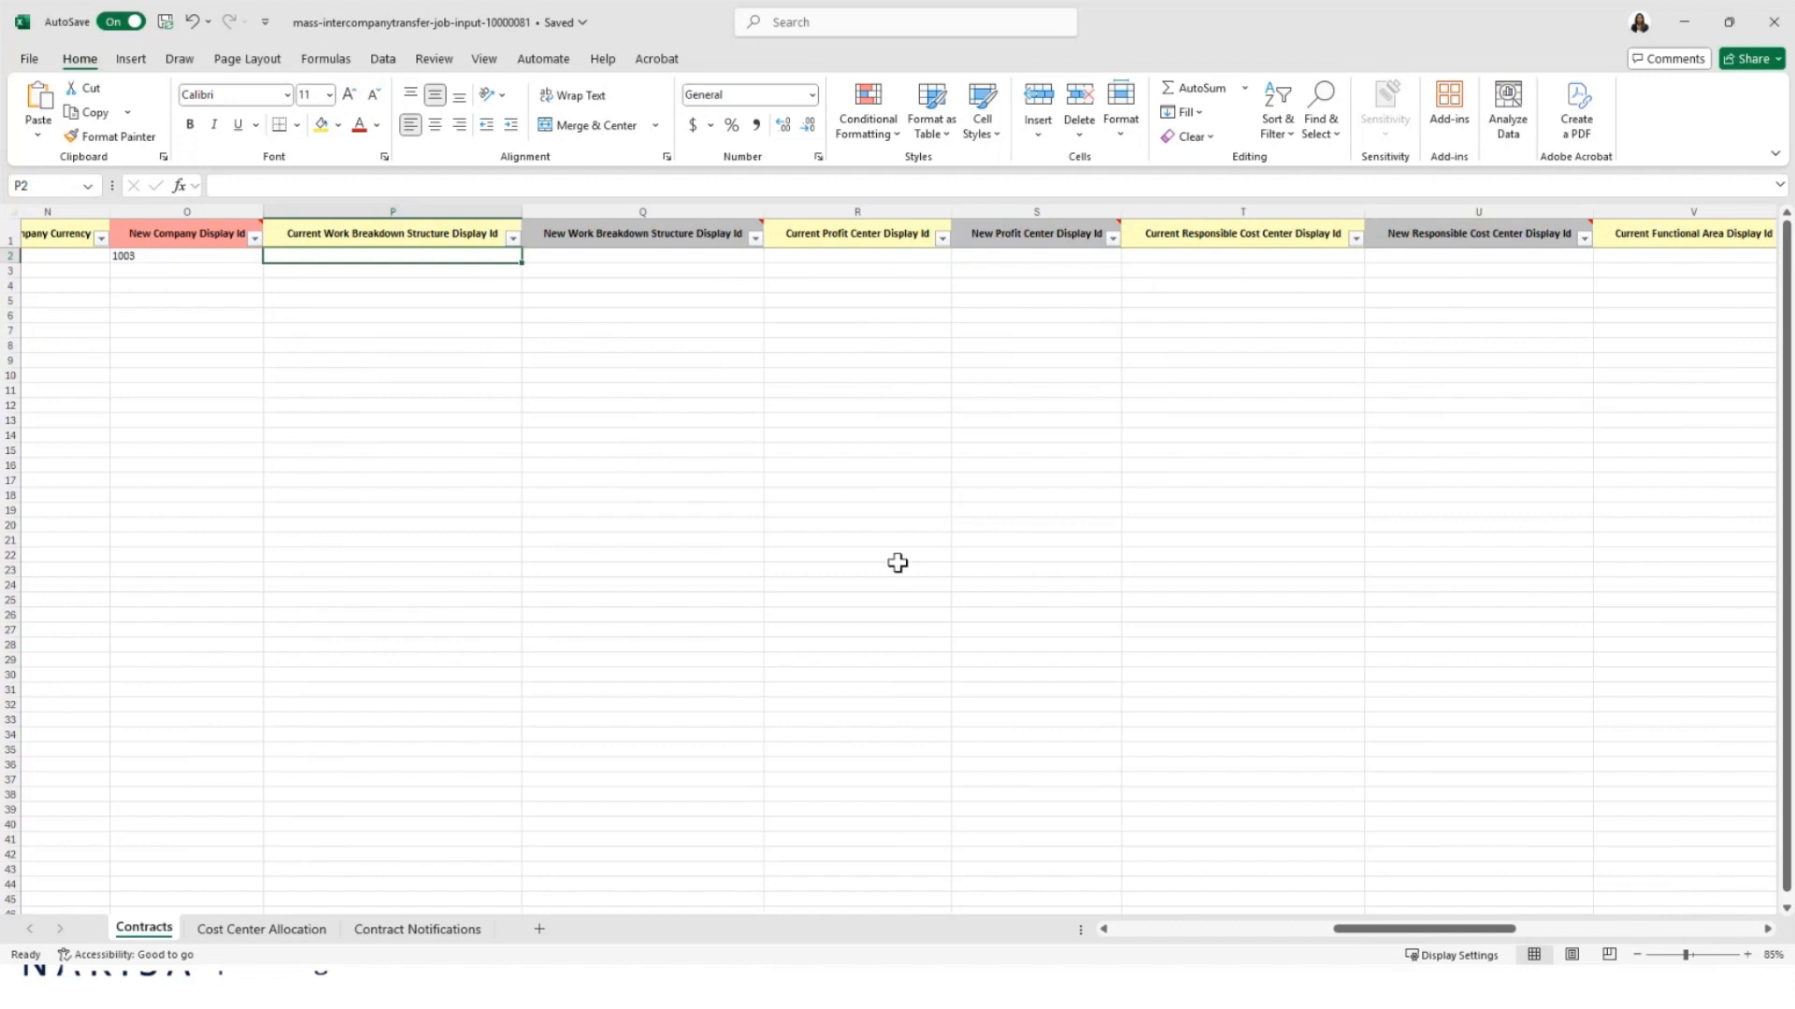
mouse_move(1447, 940)
left_mouse_down()
mouse_move(1693, 978)
mouse_move(1420, 949)
left_mouse_up()
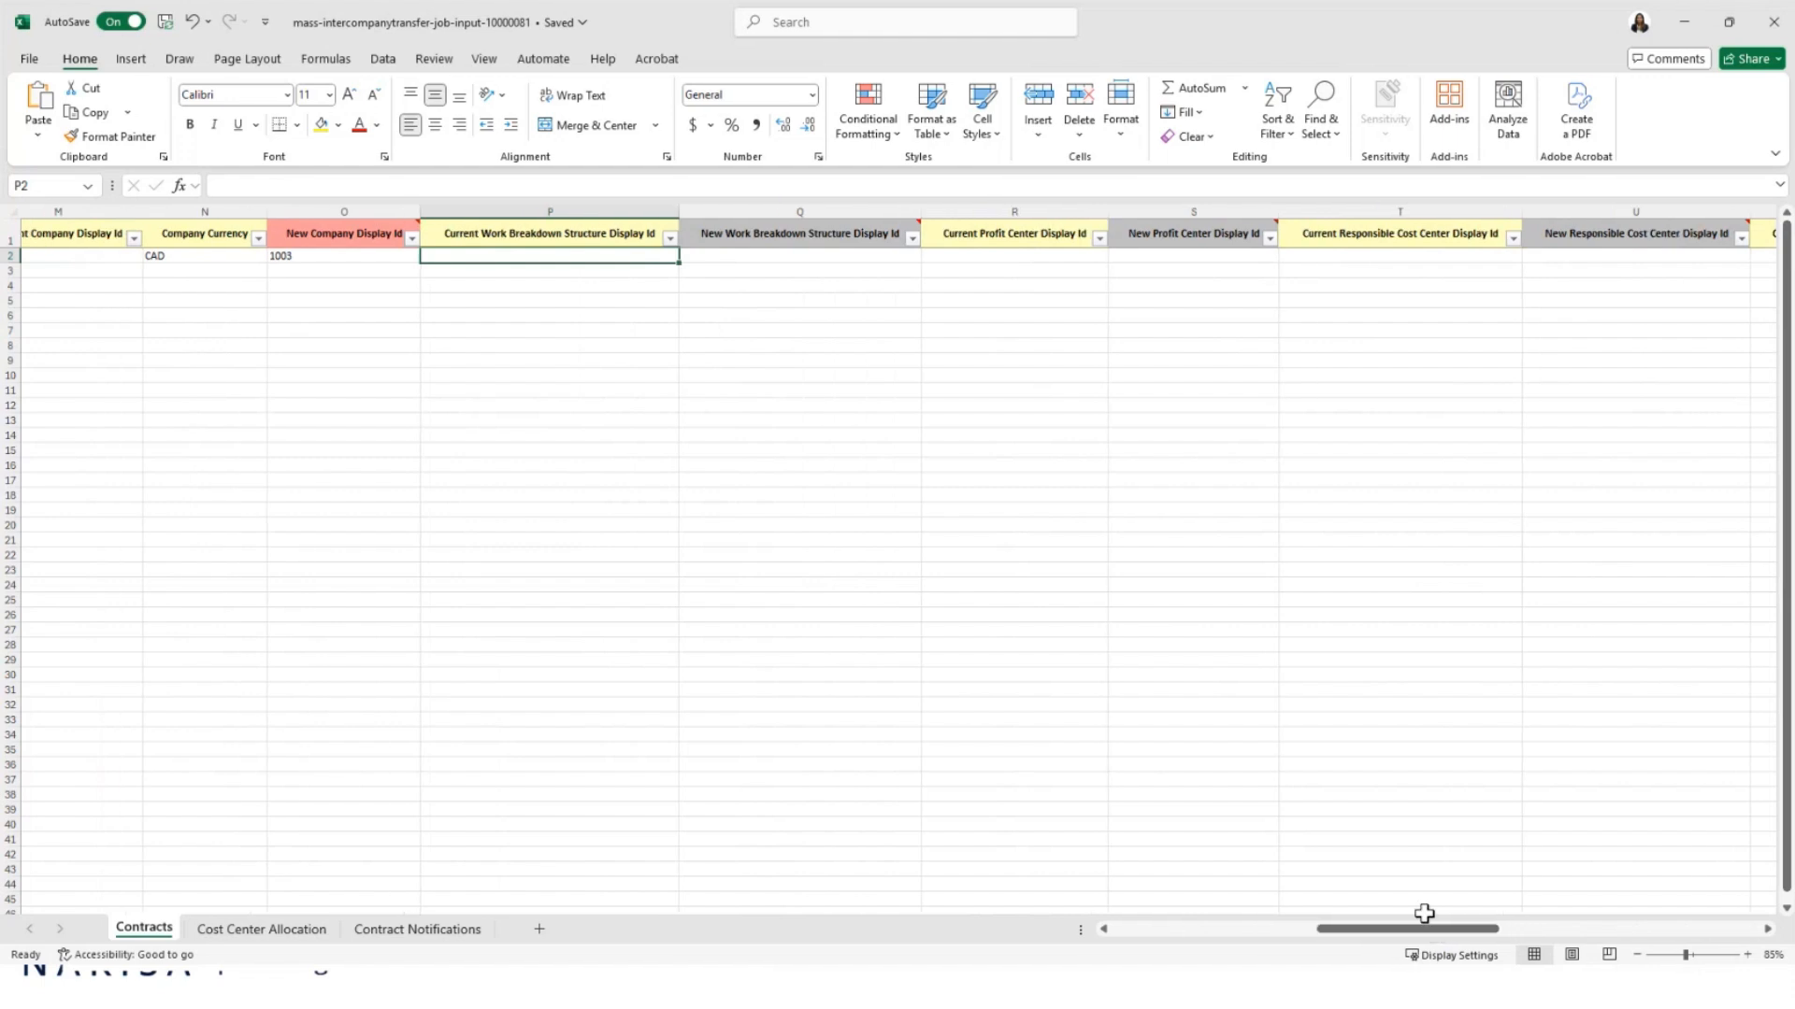
Step: Switch to Cost Center Allocation and AutoFit all its columns
left_click(252, 929)
left_click(280, 714)
left_click(17, 217)
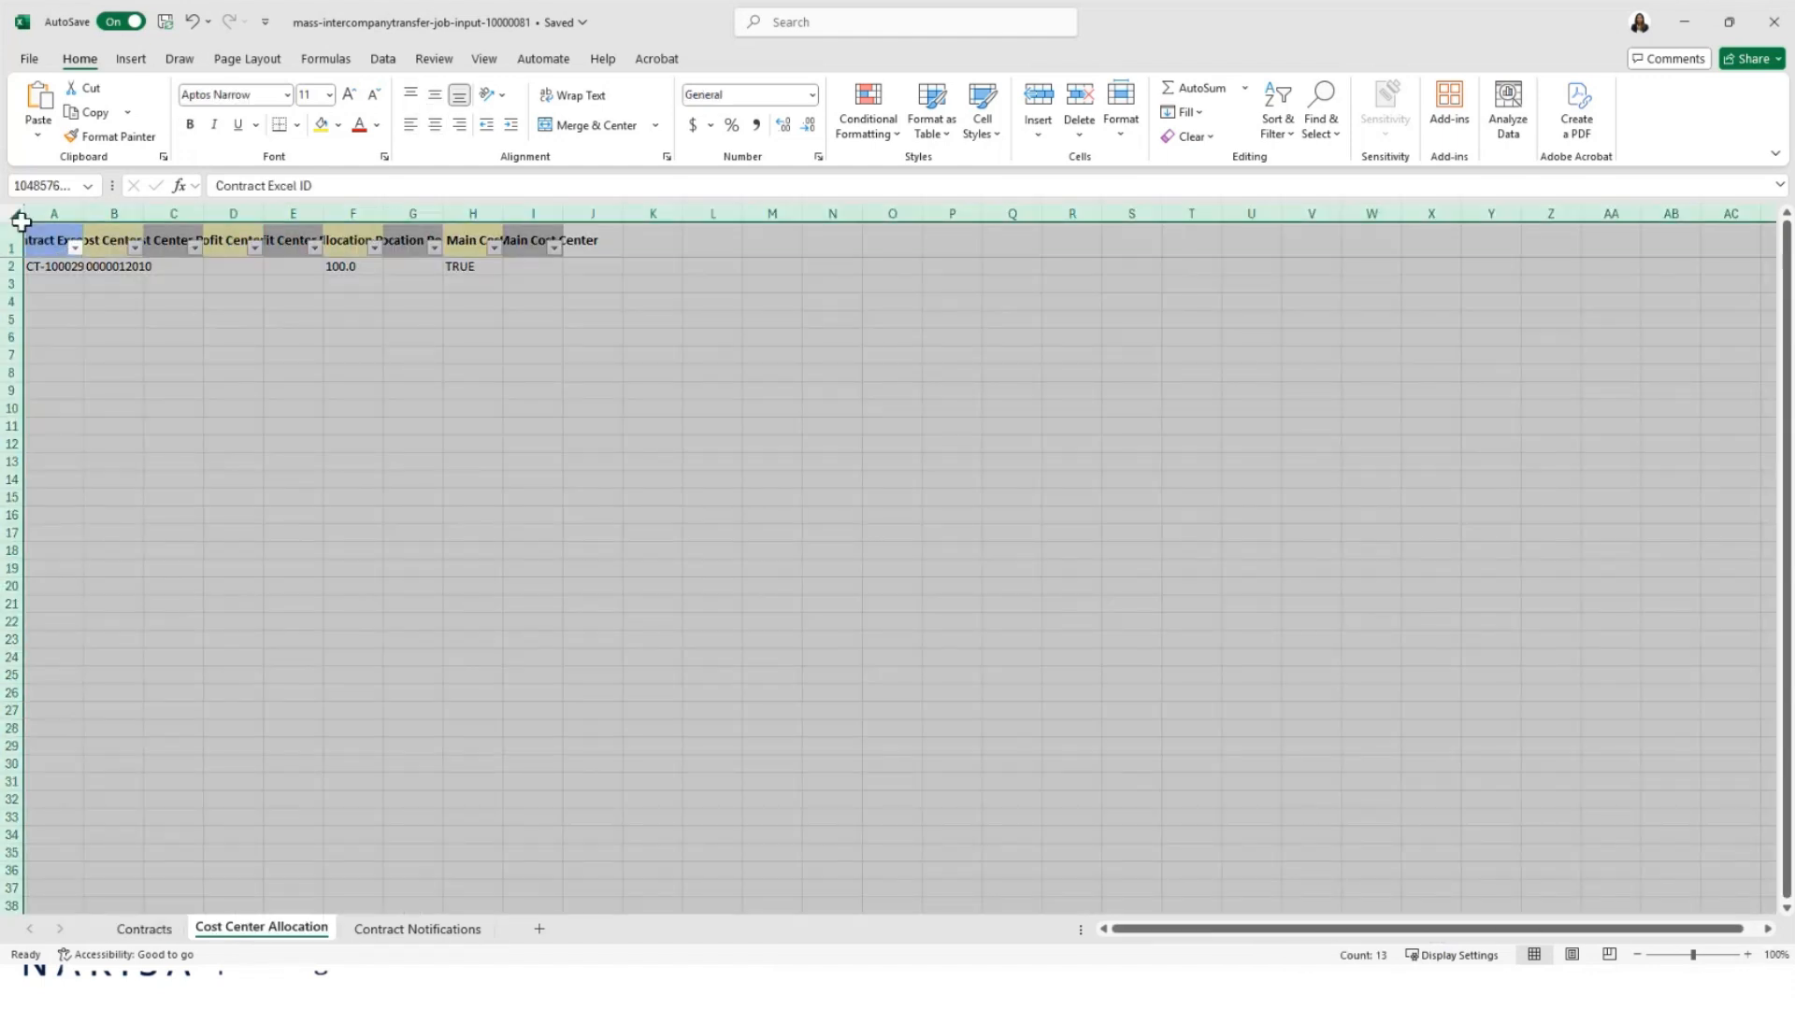
double_click(85, 215)
left_click_drag(322, 390, 344, 374)
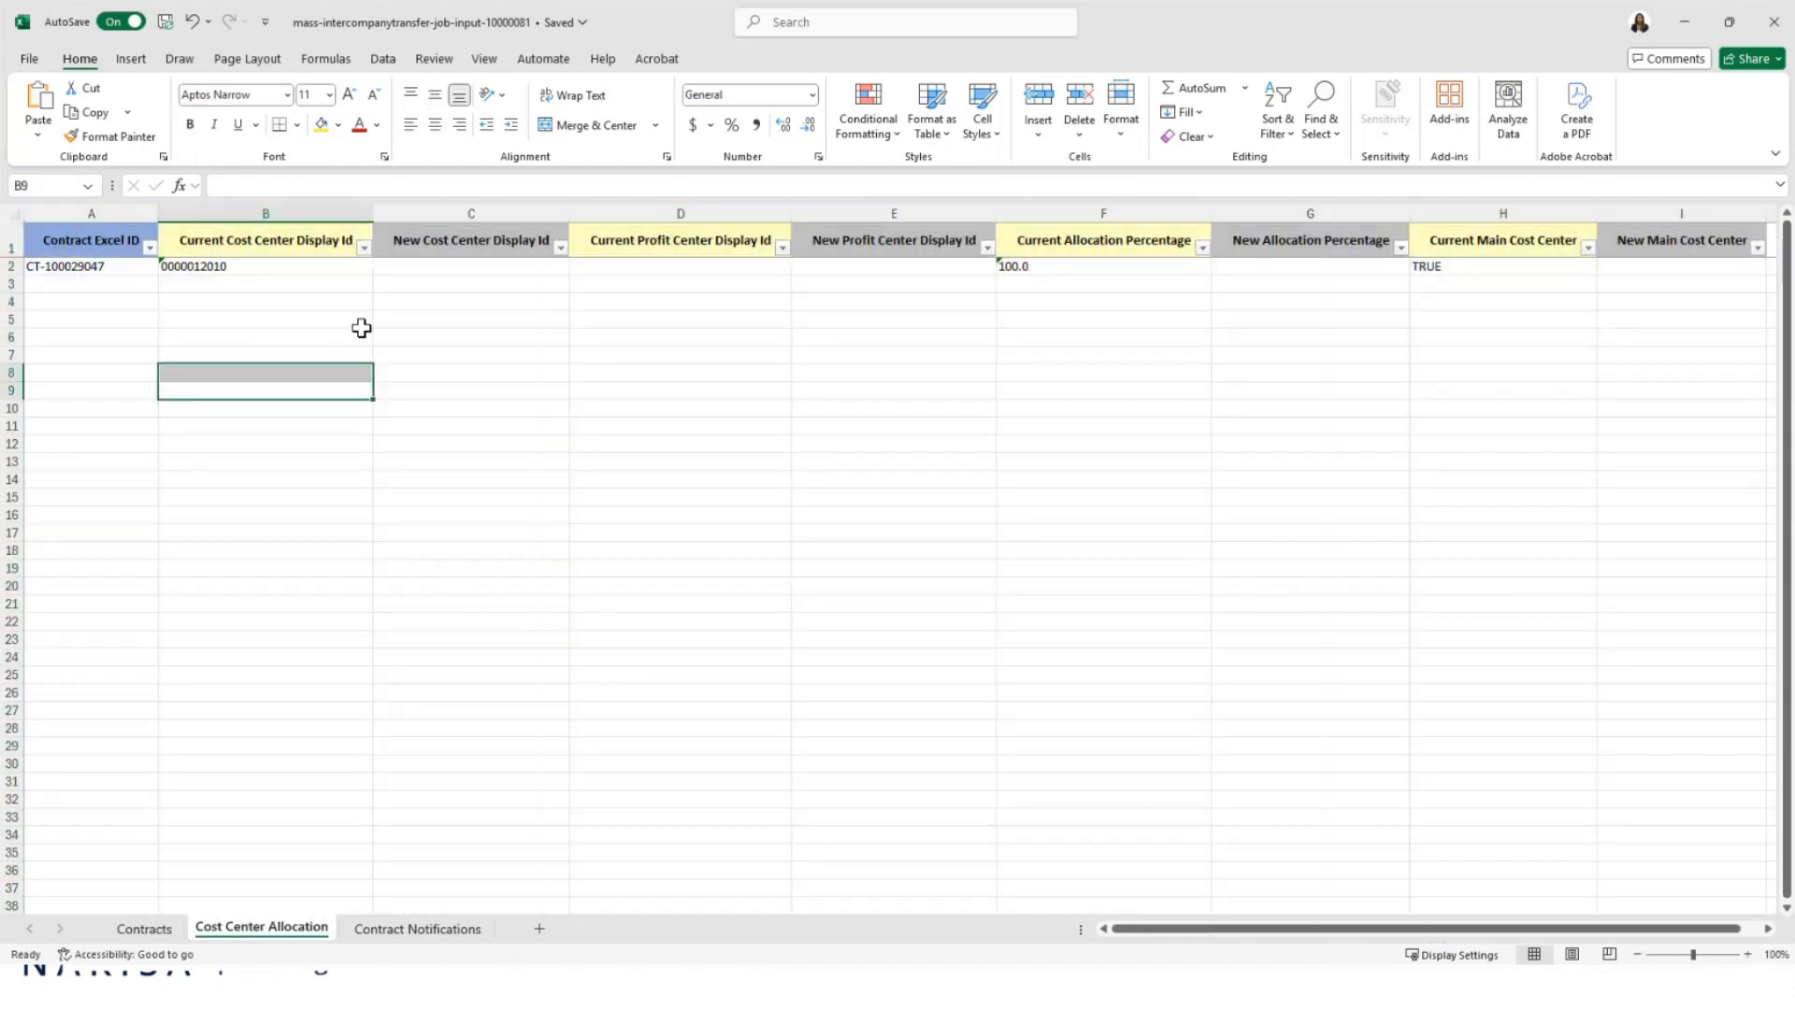
Step: Check the current cost center in B2 and the blank New Cost Center Display Id, then go to Contract Notifications
left_click(352, 280)
left_click(277, 267)
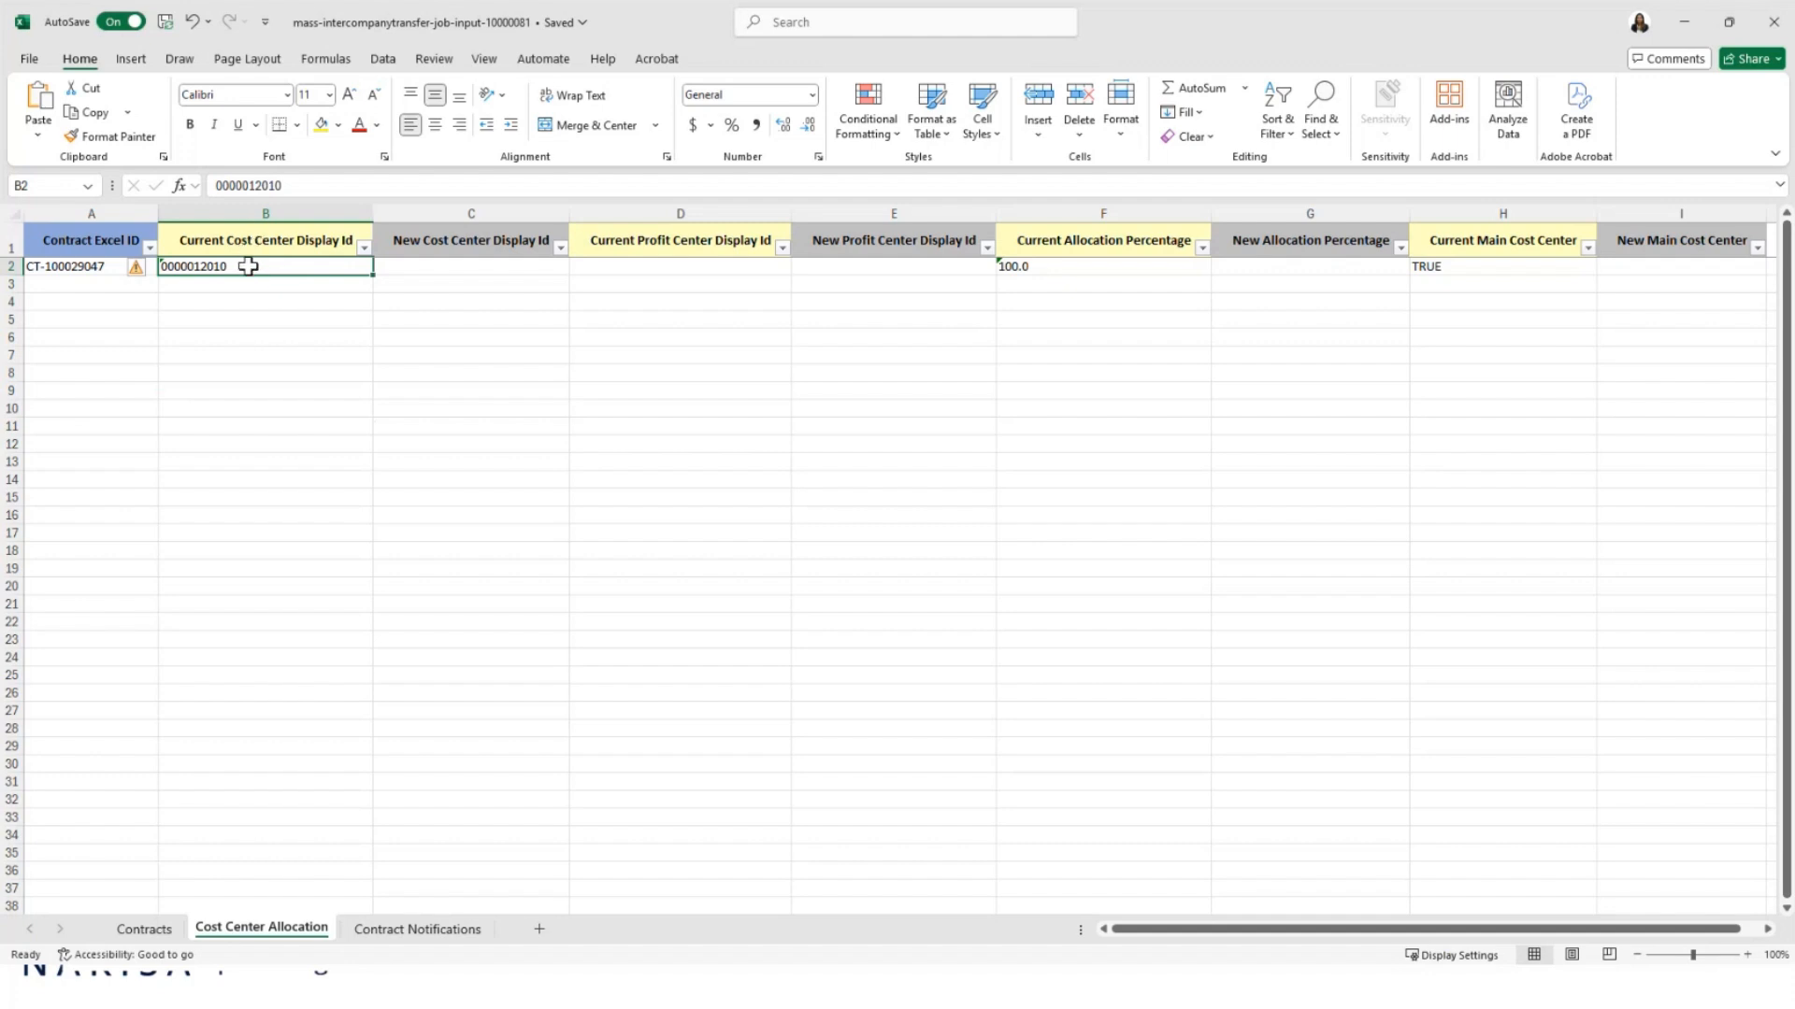
left_click(309, 324)
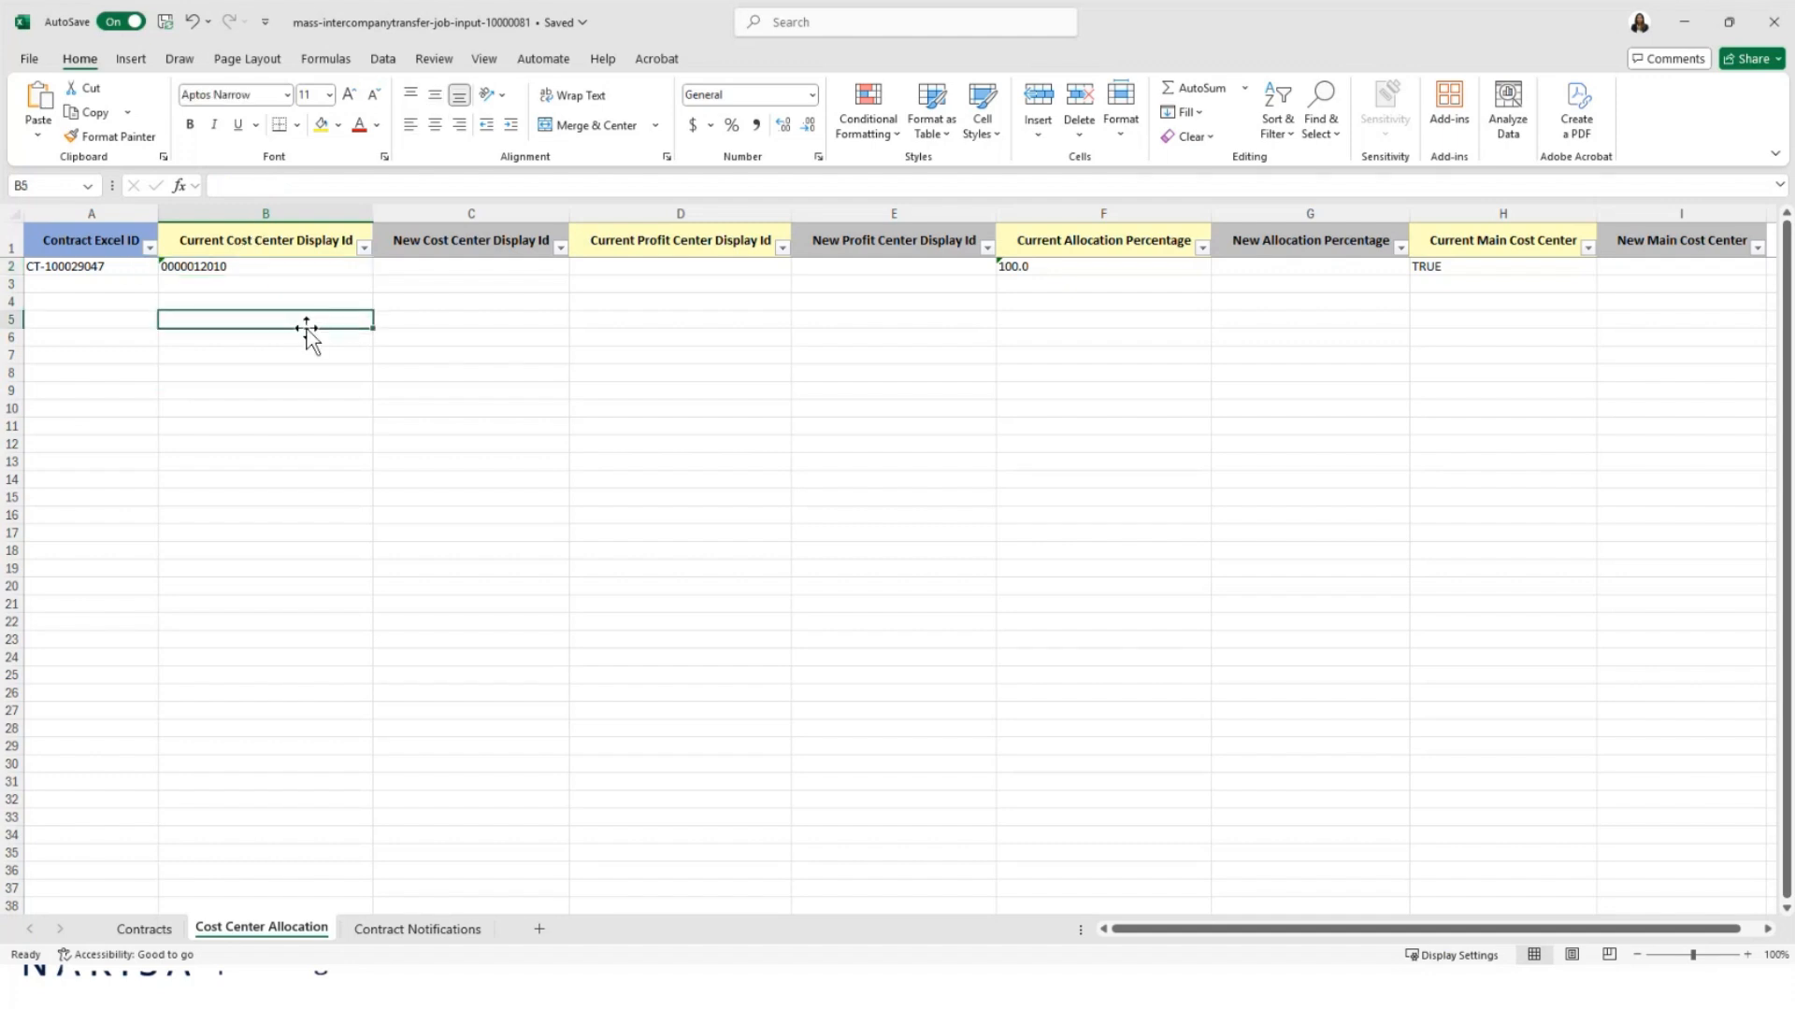
scroll(309, 329, "up", 1)
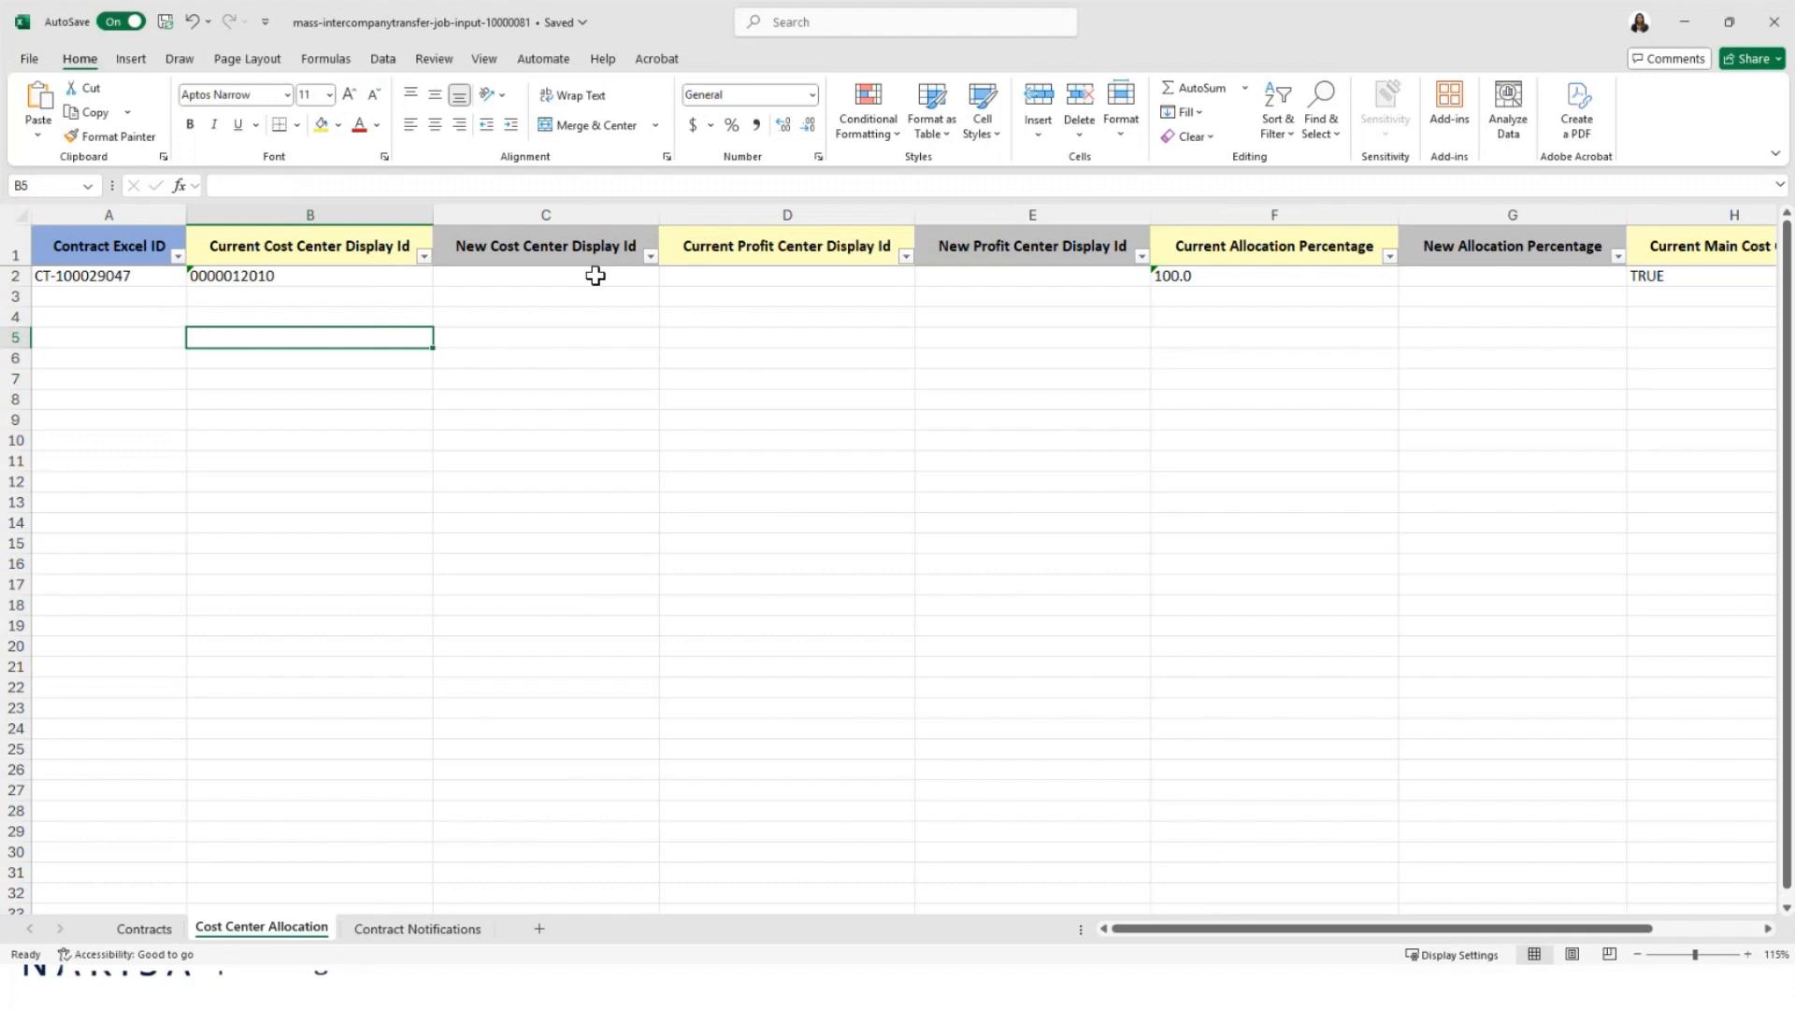
left_click(465, 273)
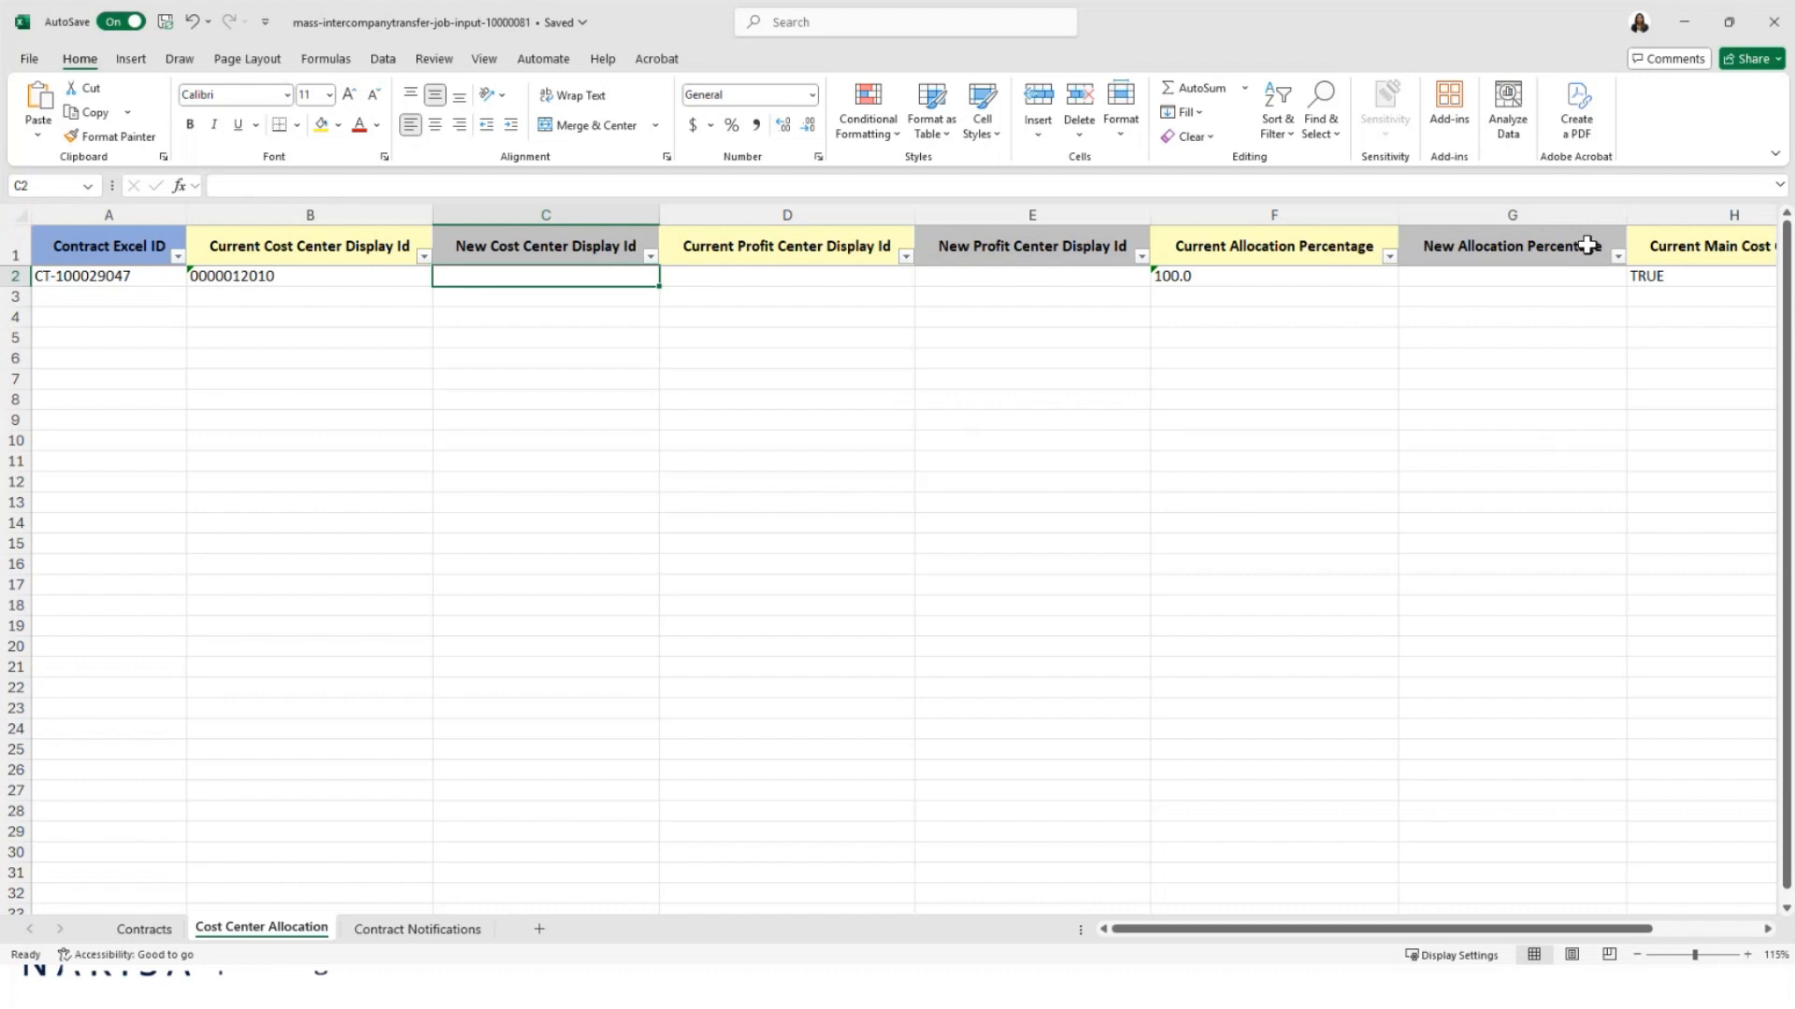
left_click(425, 934)
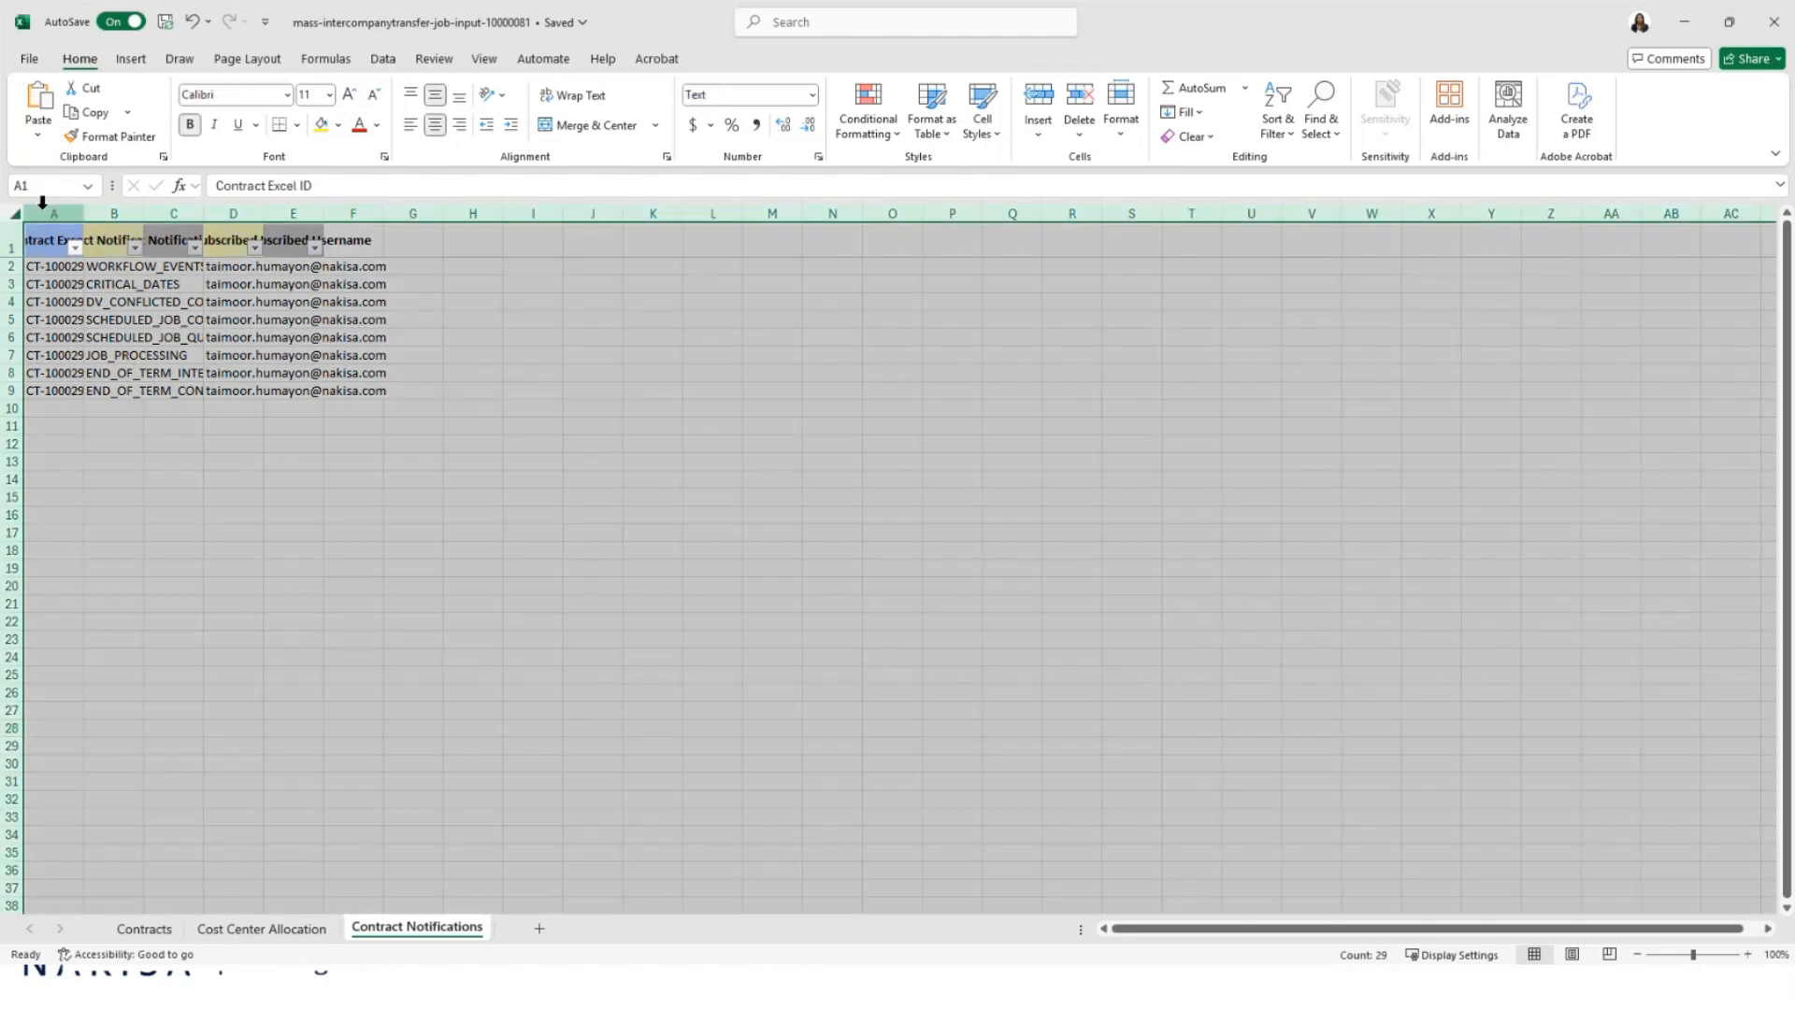
Step: AutoFit all Contract Notifications columns, review username D4 and blank E3, then close the workbook
left_click(14, 214)
double_click(84, 207)
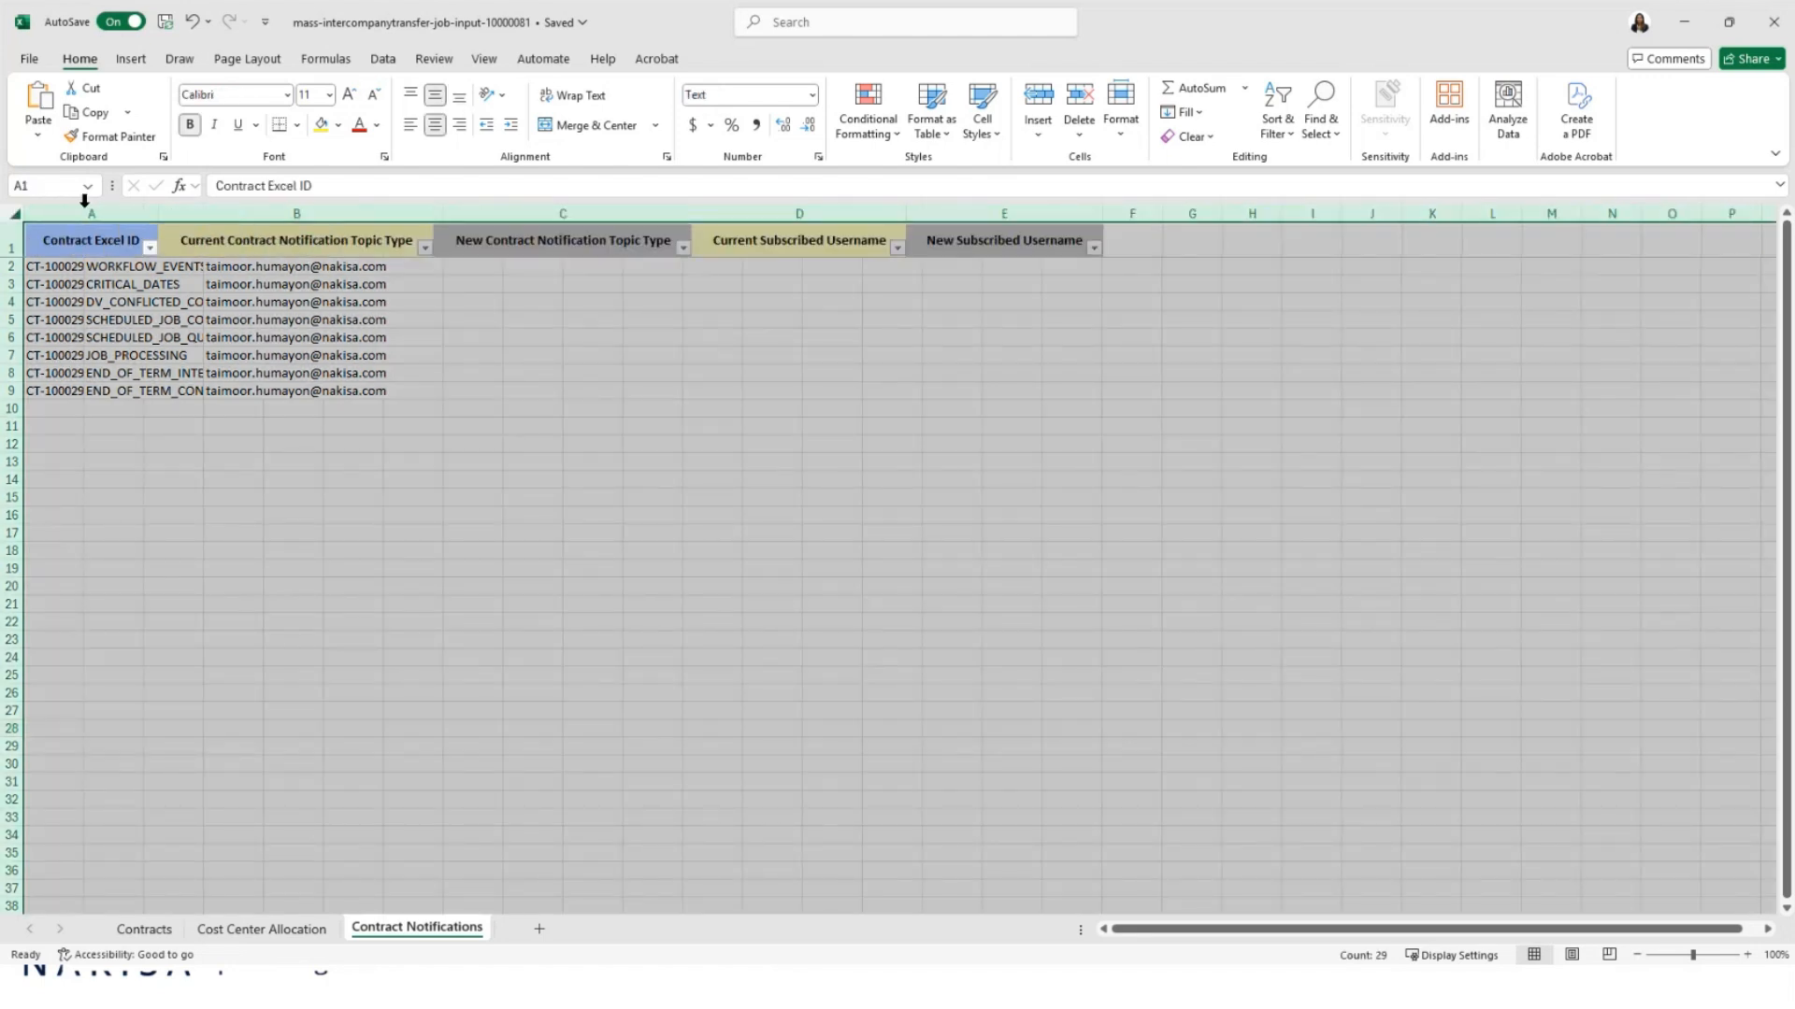
left_click(393, 427)
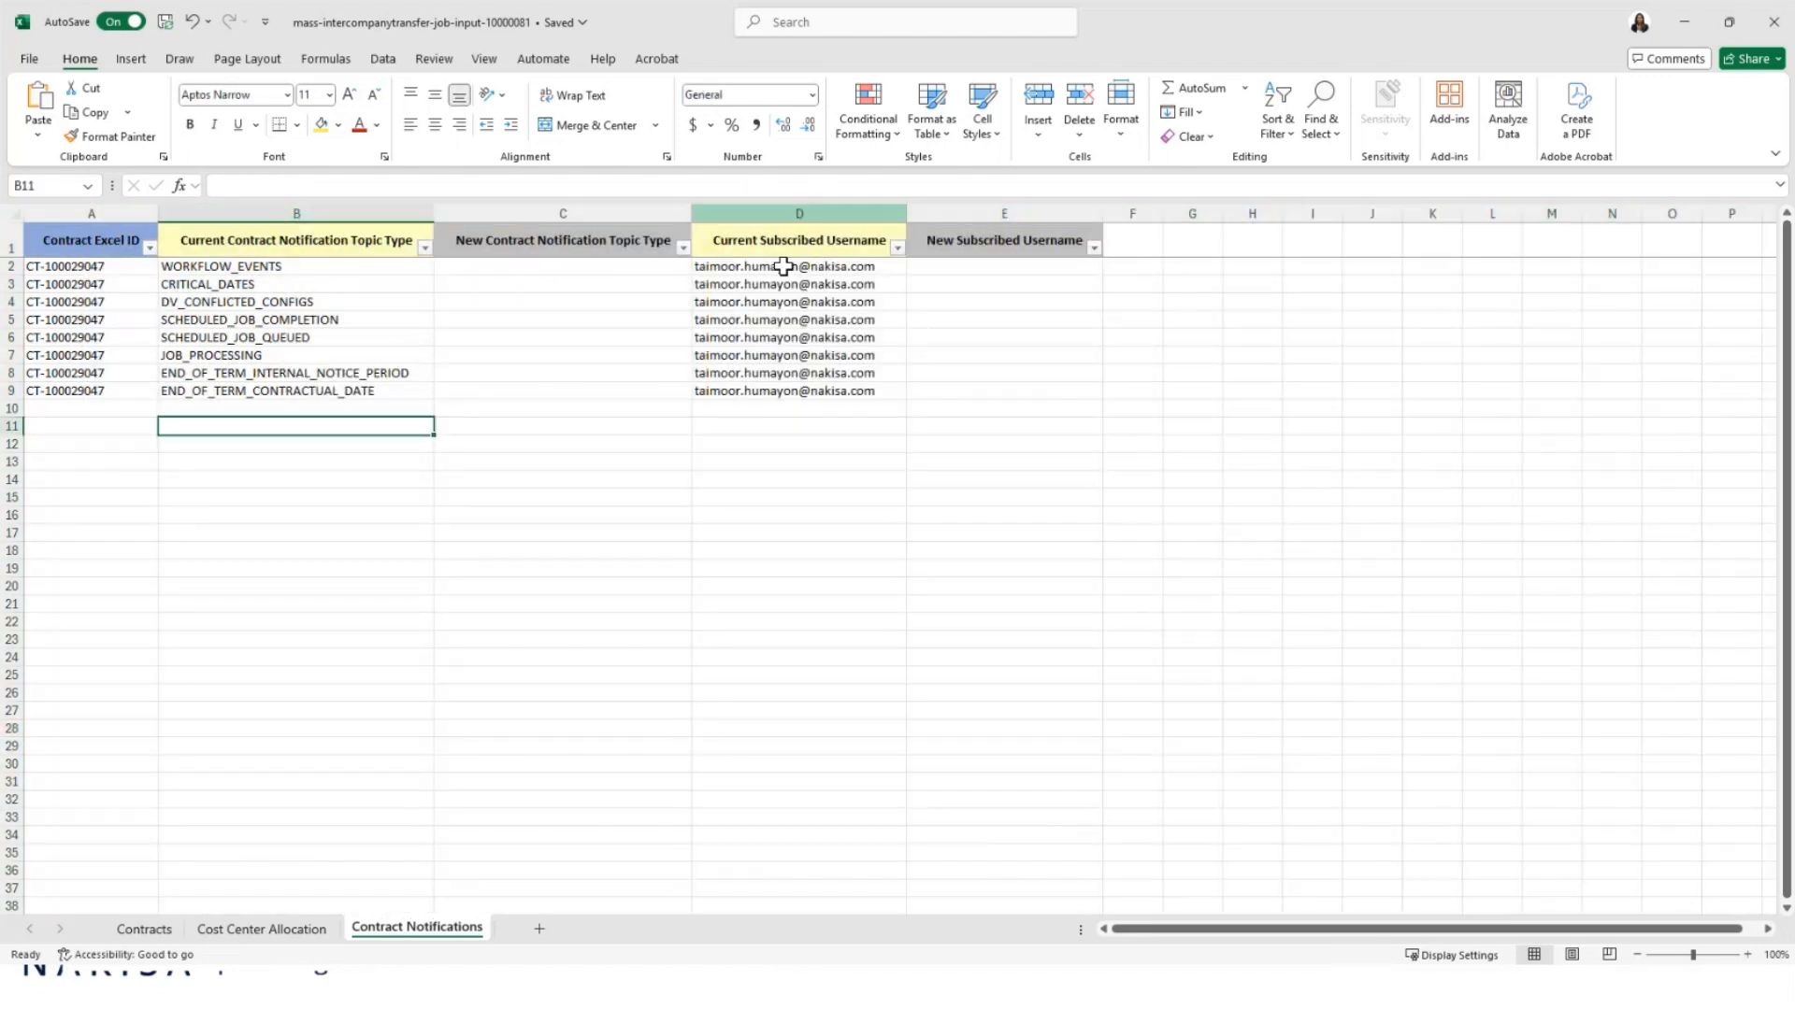
left_click(771, 499)
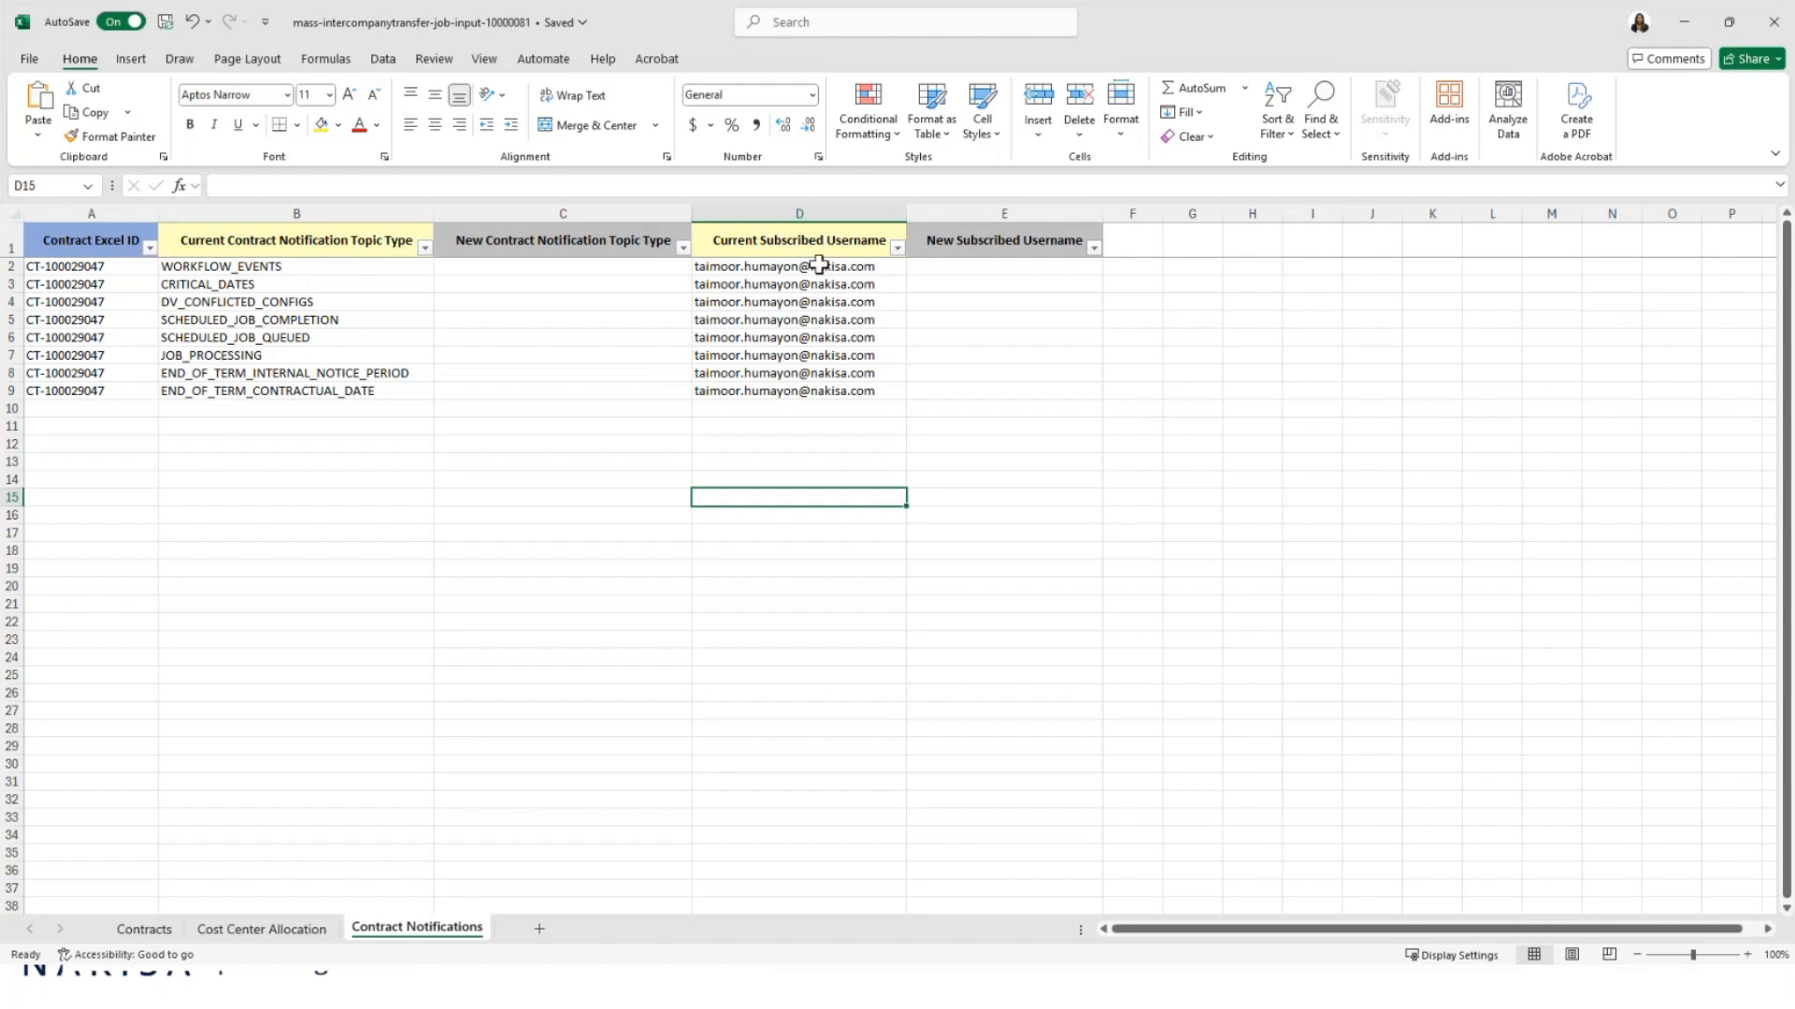
left_click(809, 301)
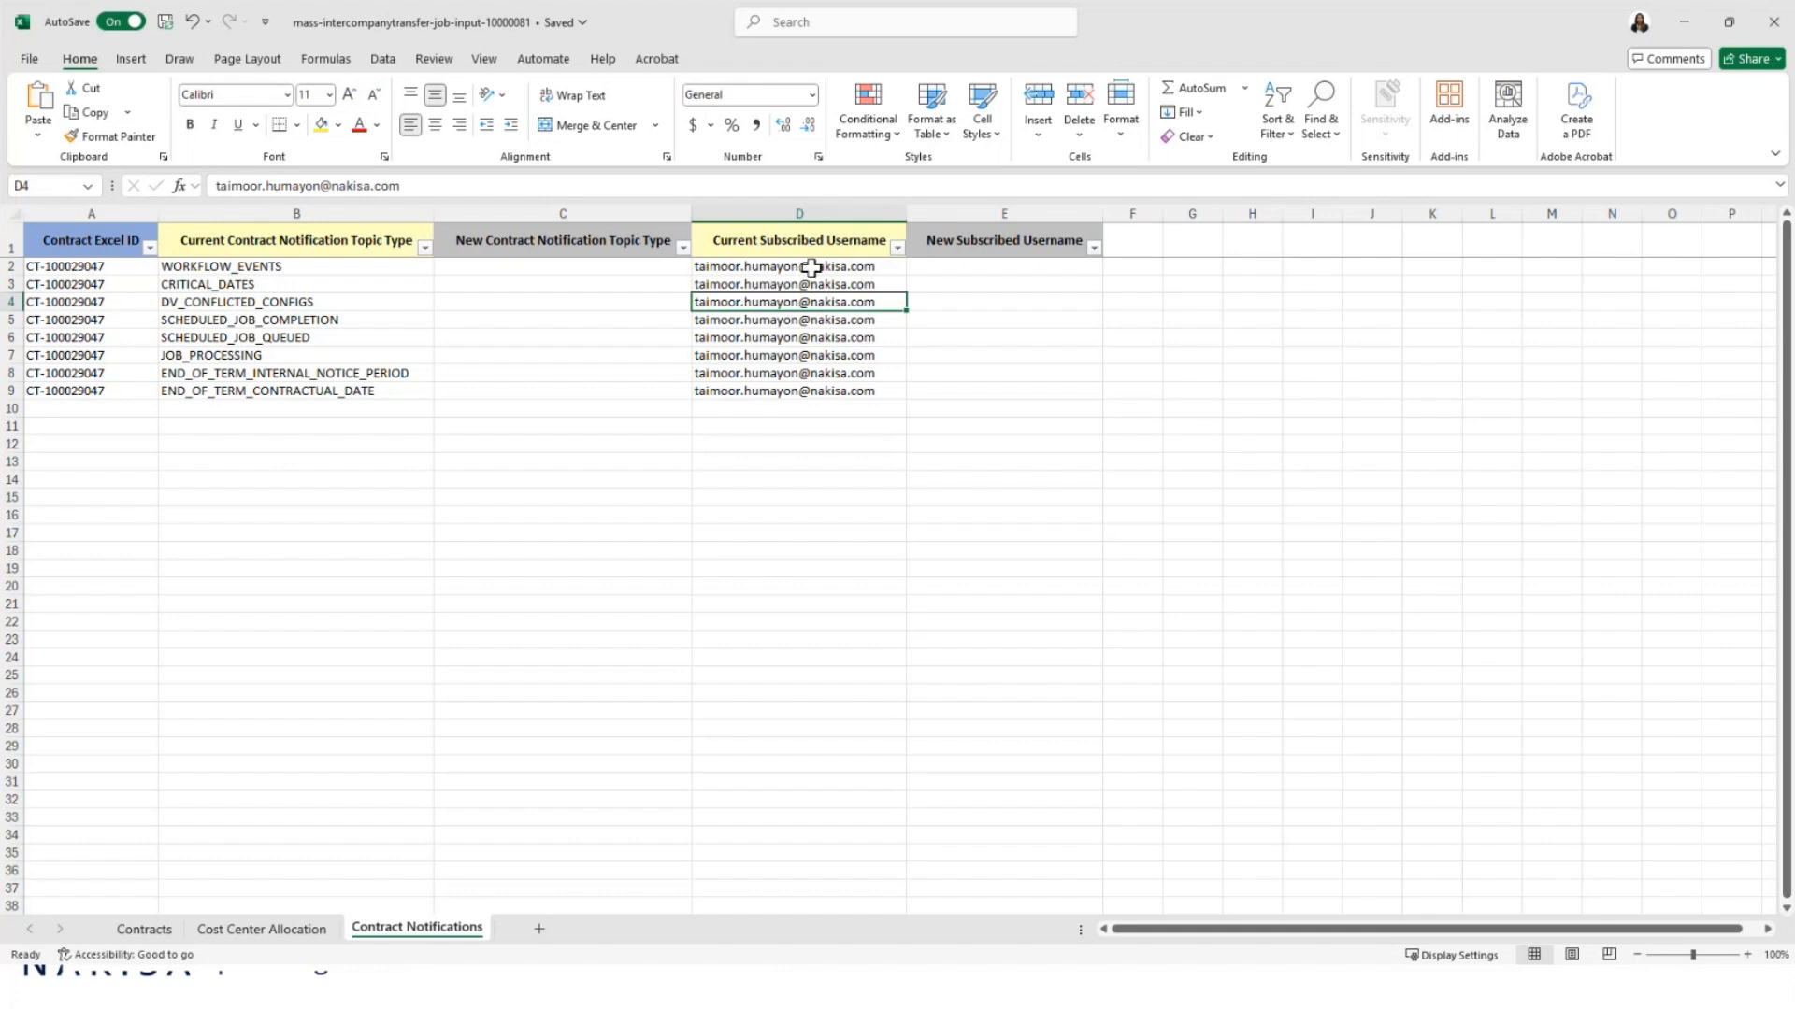
left_click(956, 289)
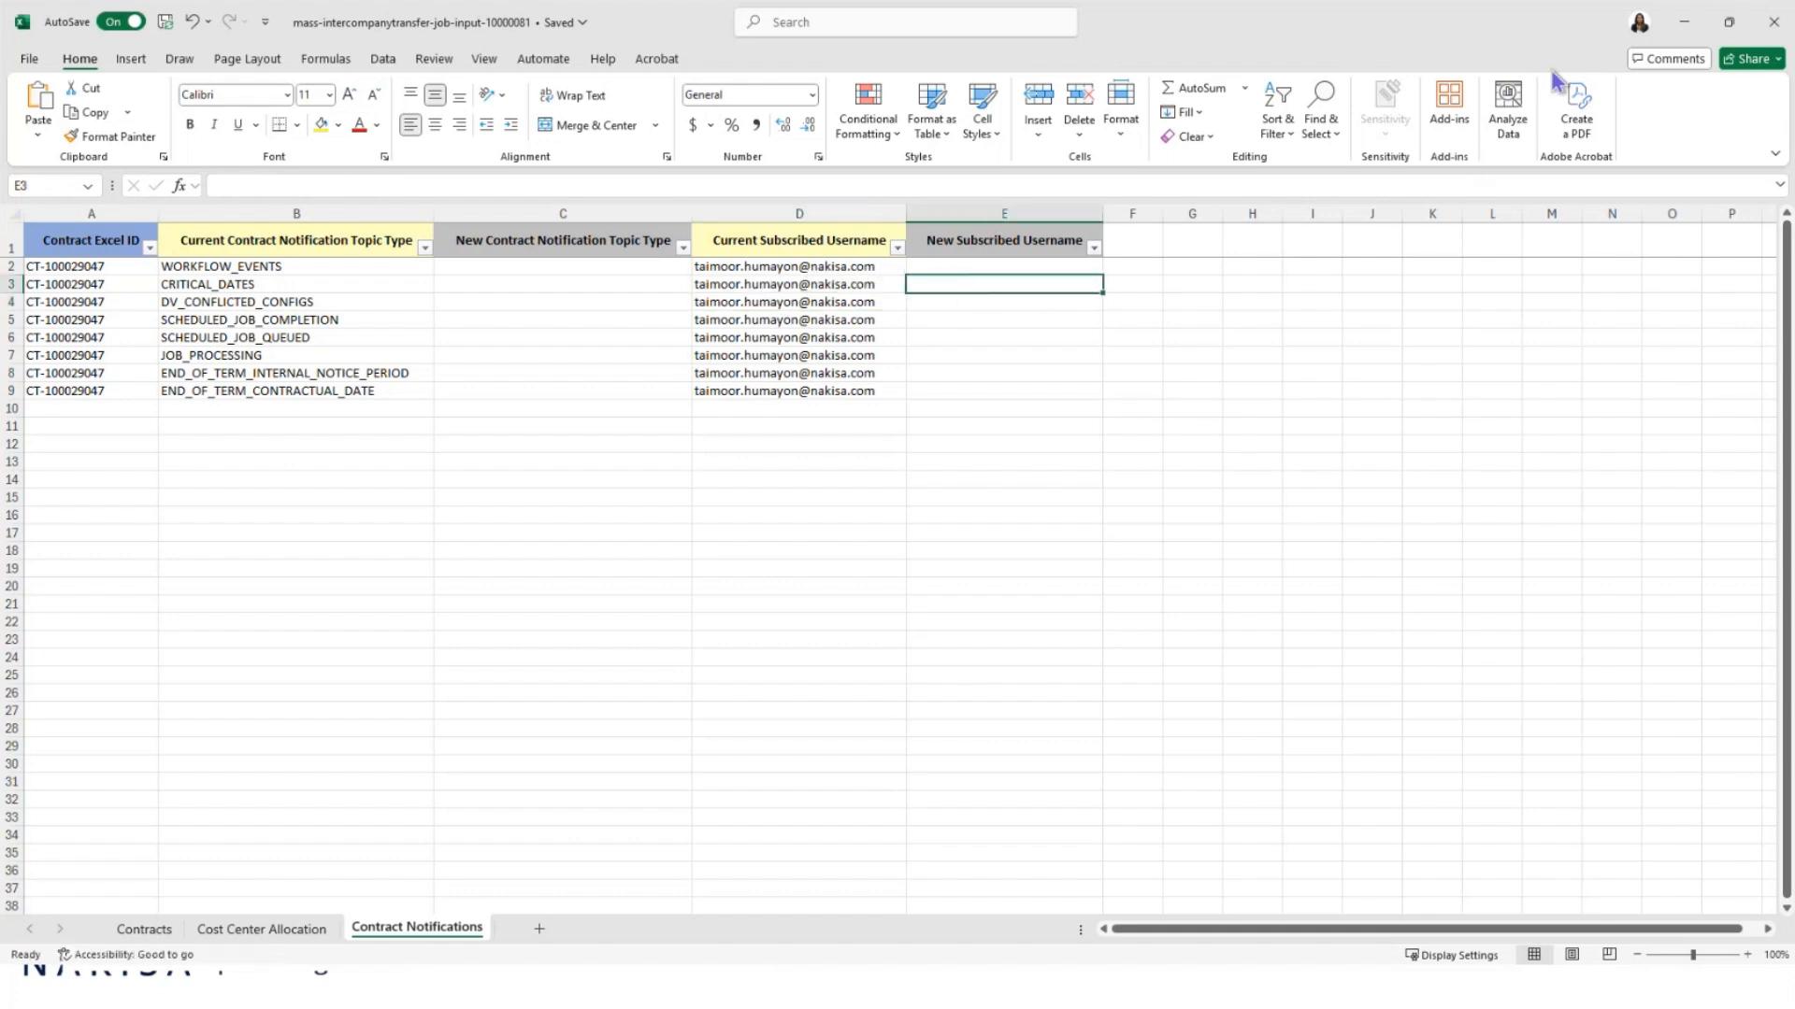
left_click(1775, 30)
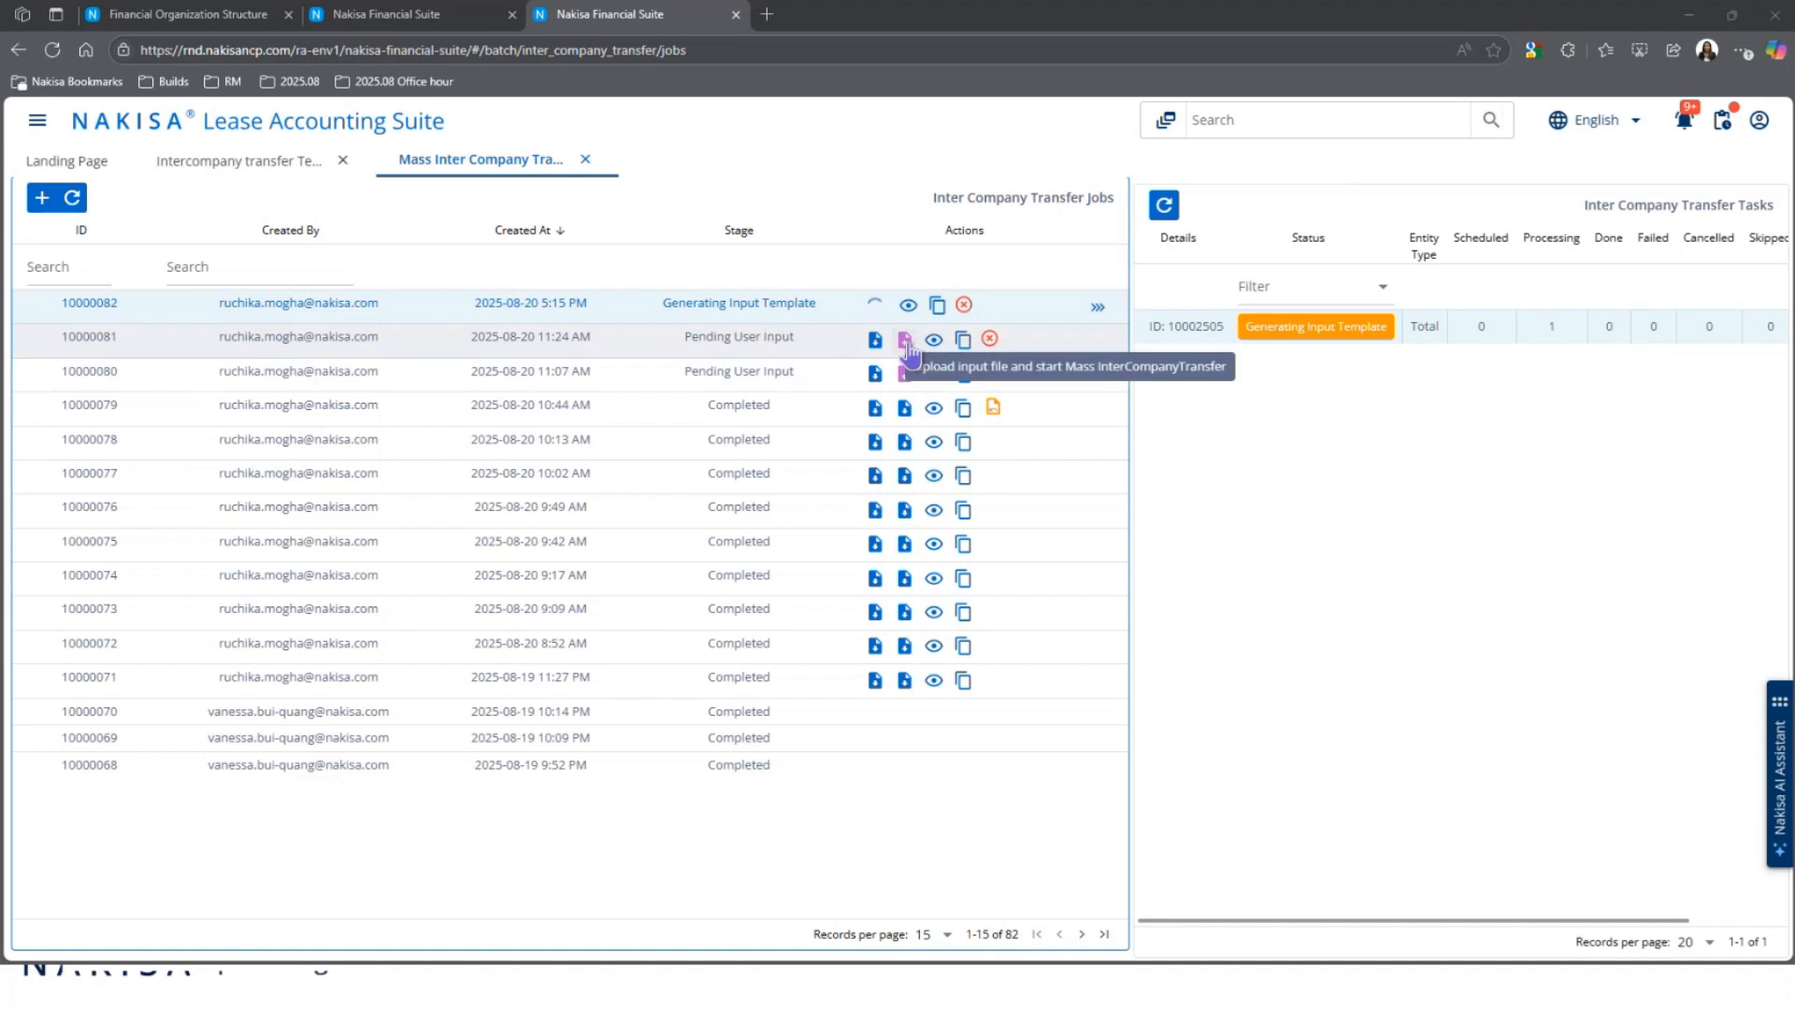
Step: Open and cancel job 10000081's Upload Excel Input dialog, then show job 10000079's tasks
left_click(905, 342)
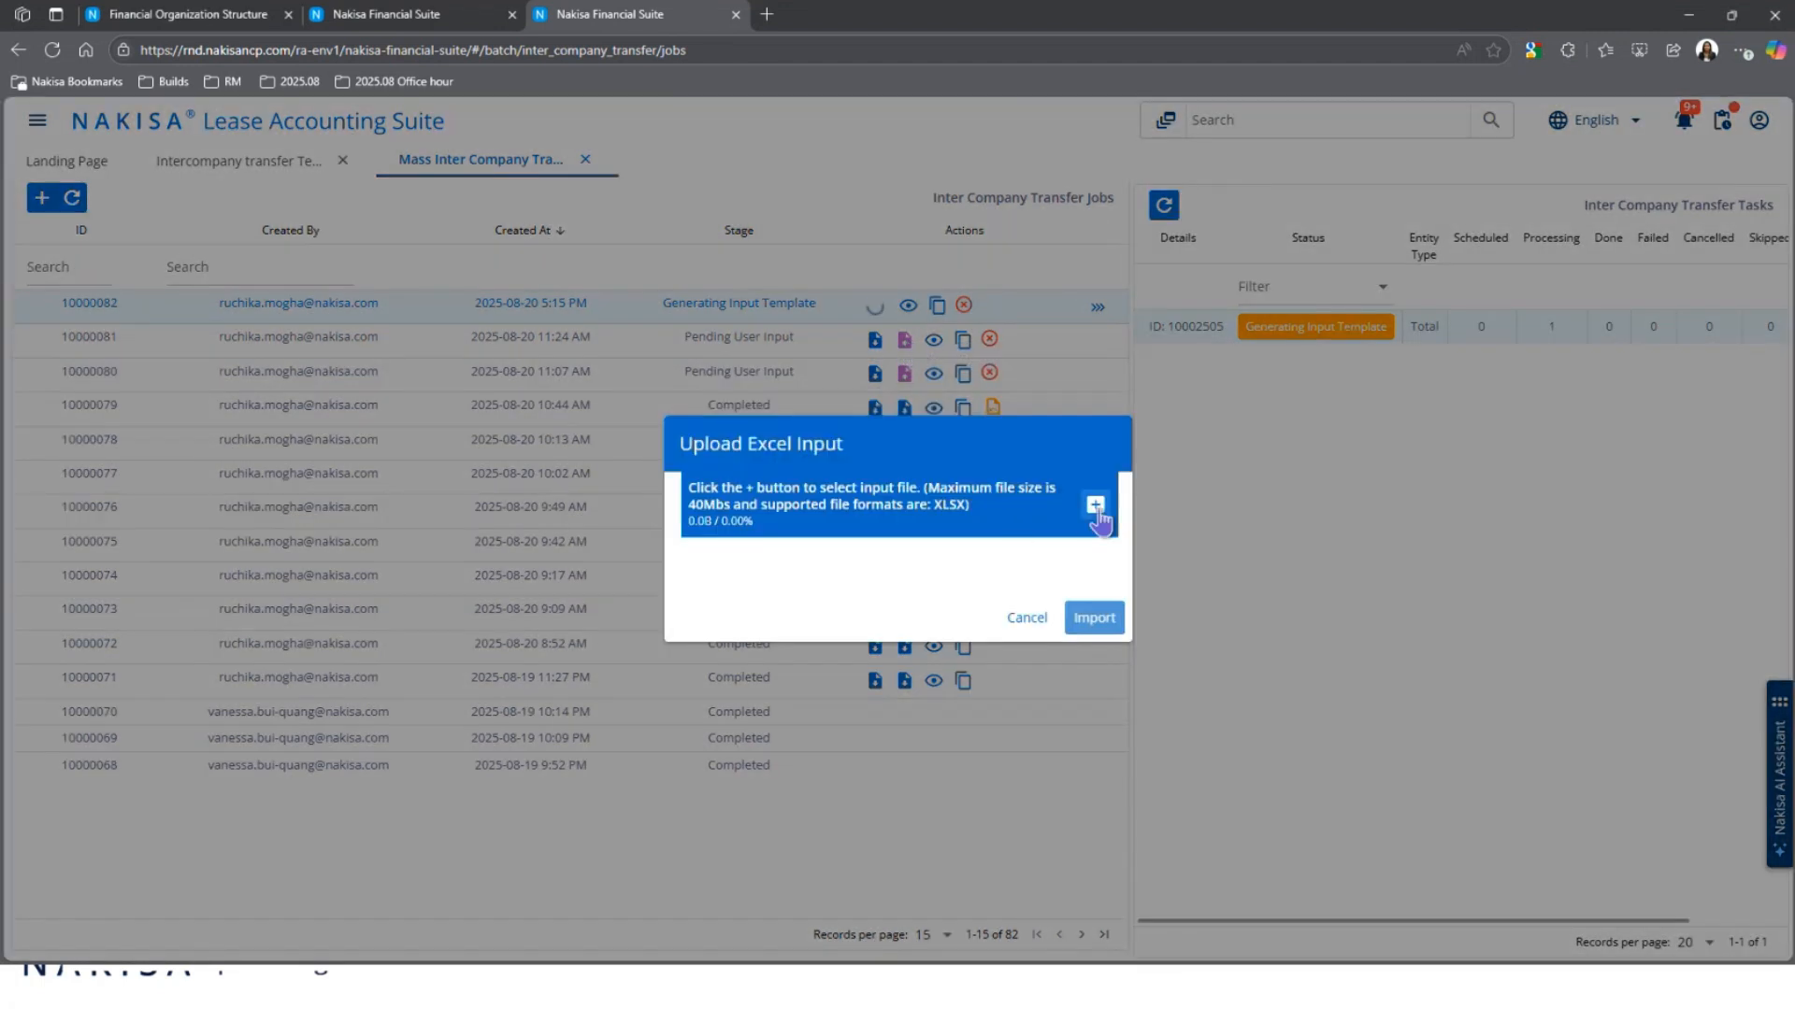
left_click(1028, 619)
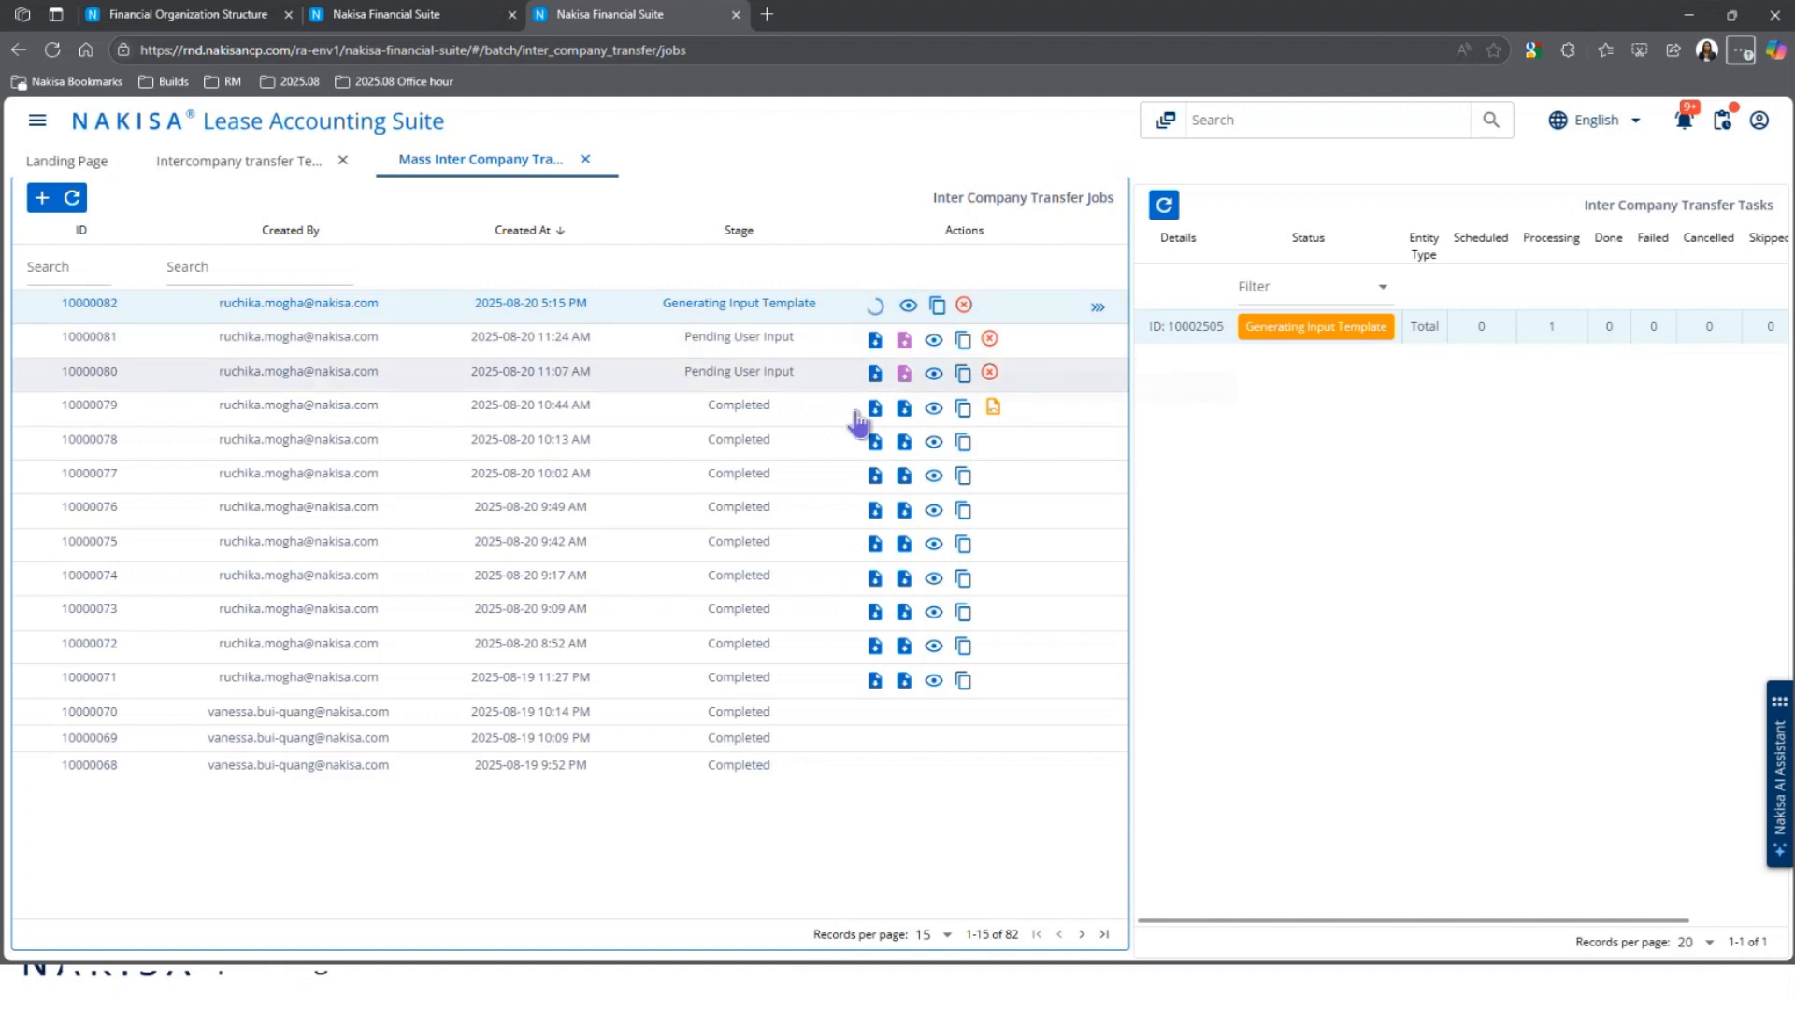
left_click(781, 417)
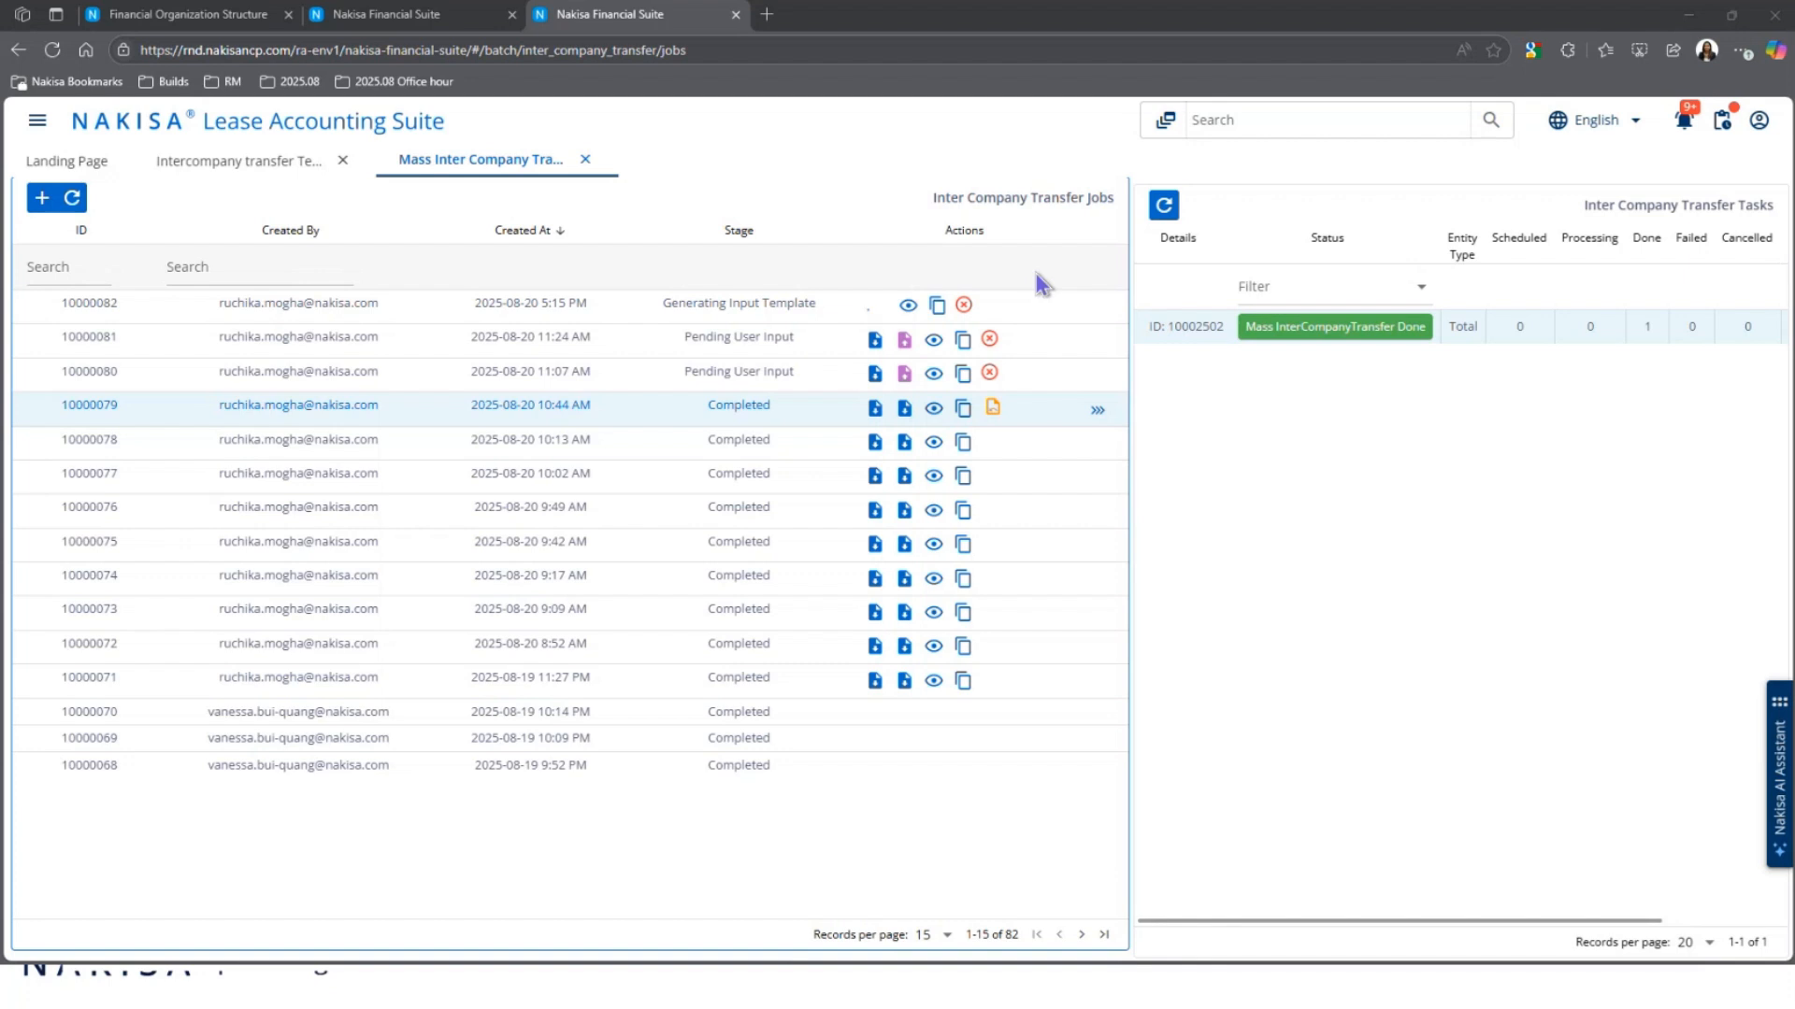
Step: Return to the PowerPoint slideshow and advance to the 'Start an IC Job' slide
key("alt+Tab")
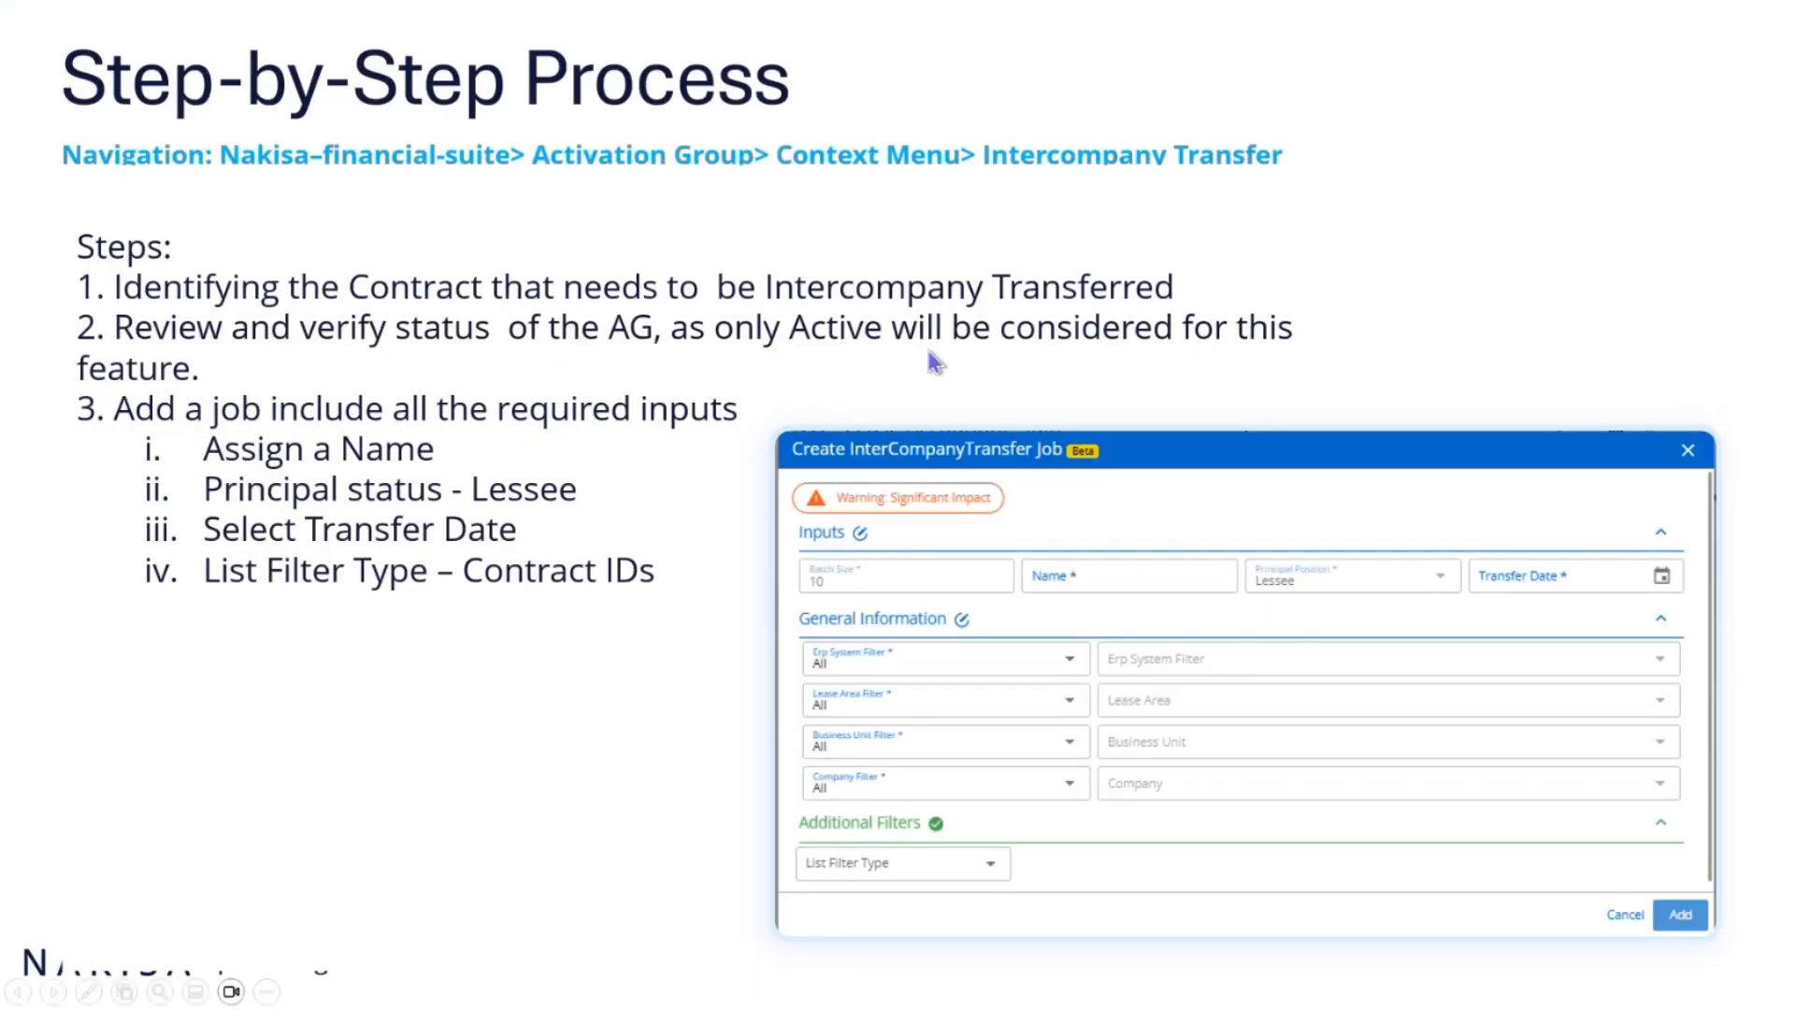
key("Right")
key("Left")
key("Right")
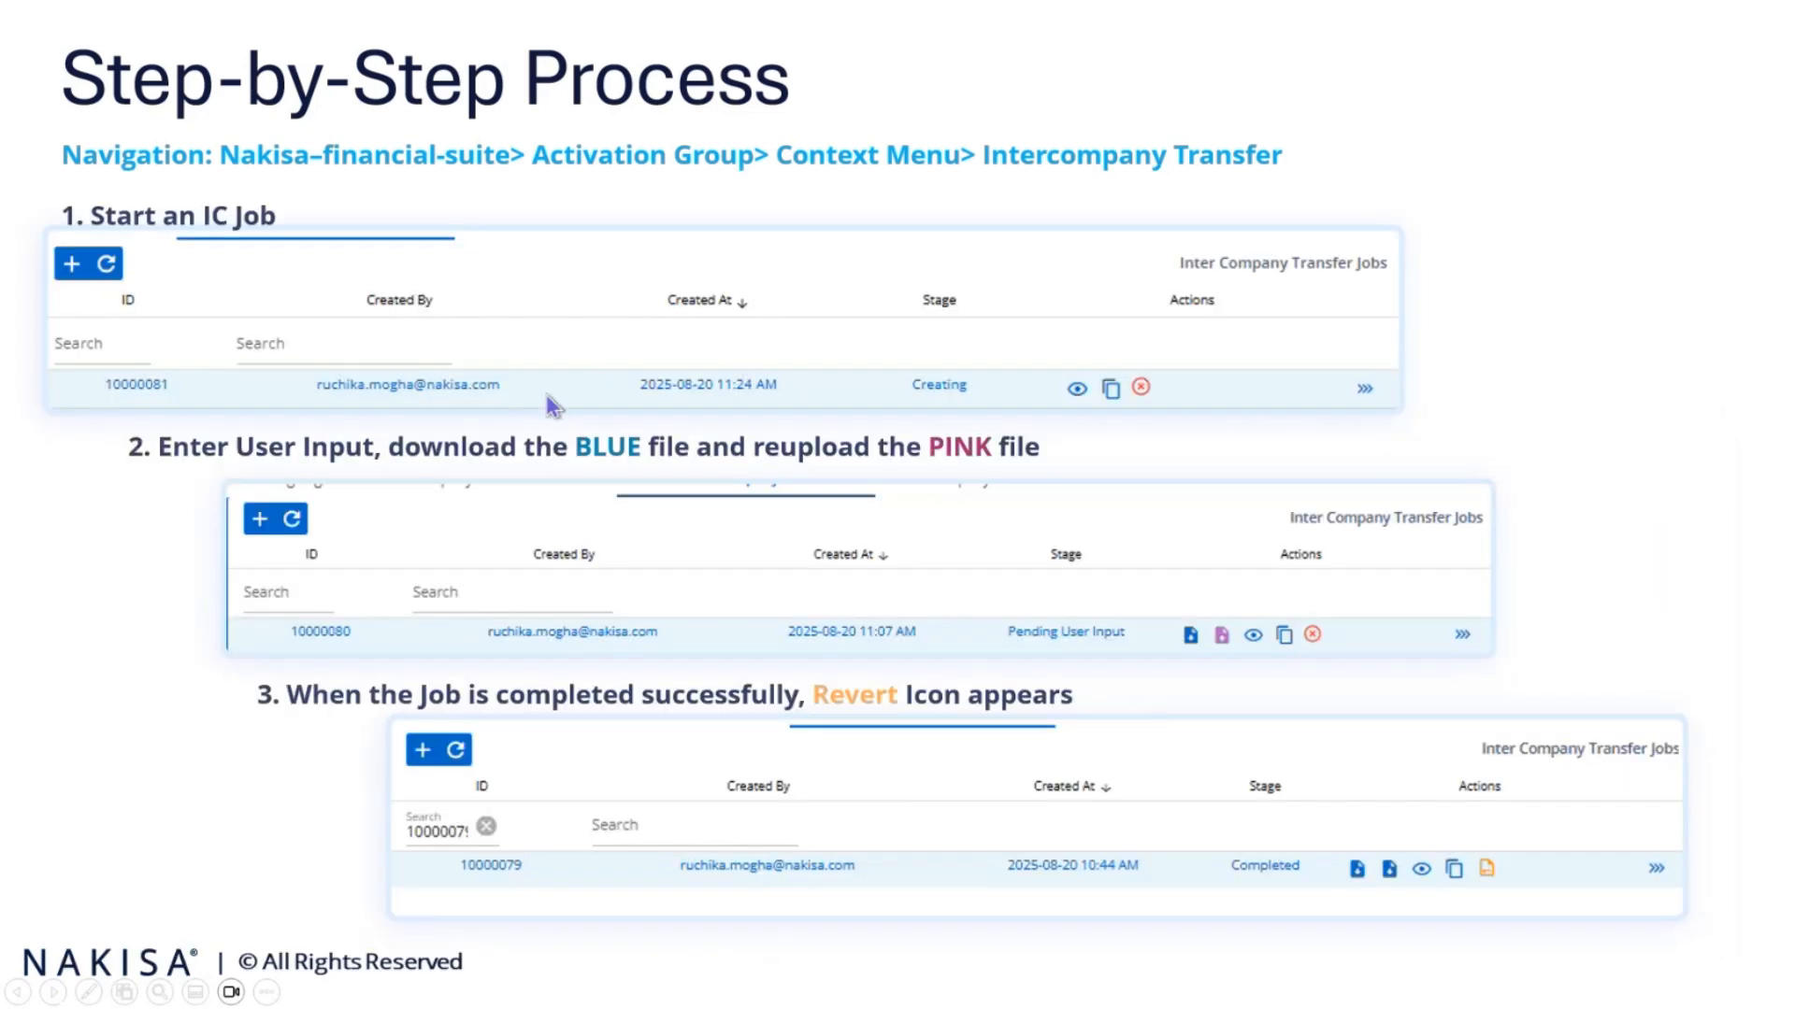
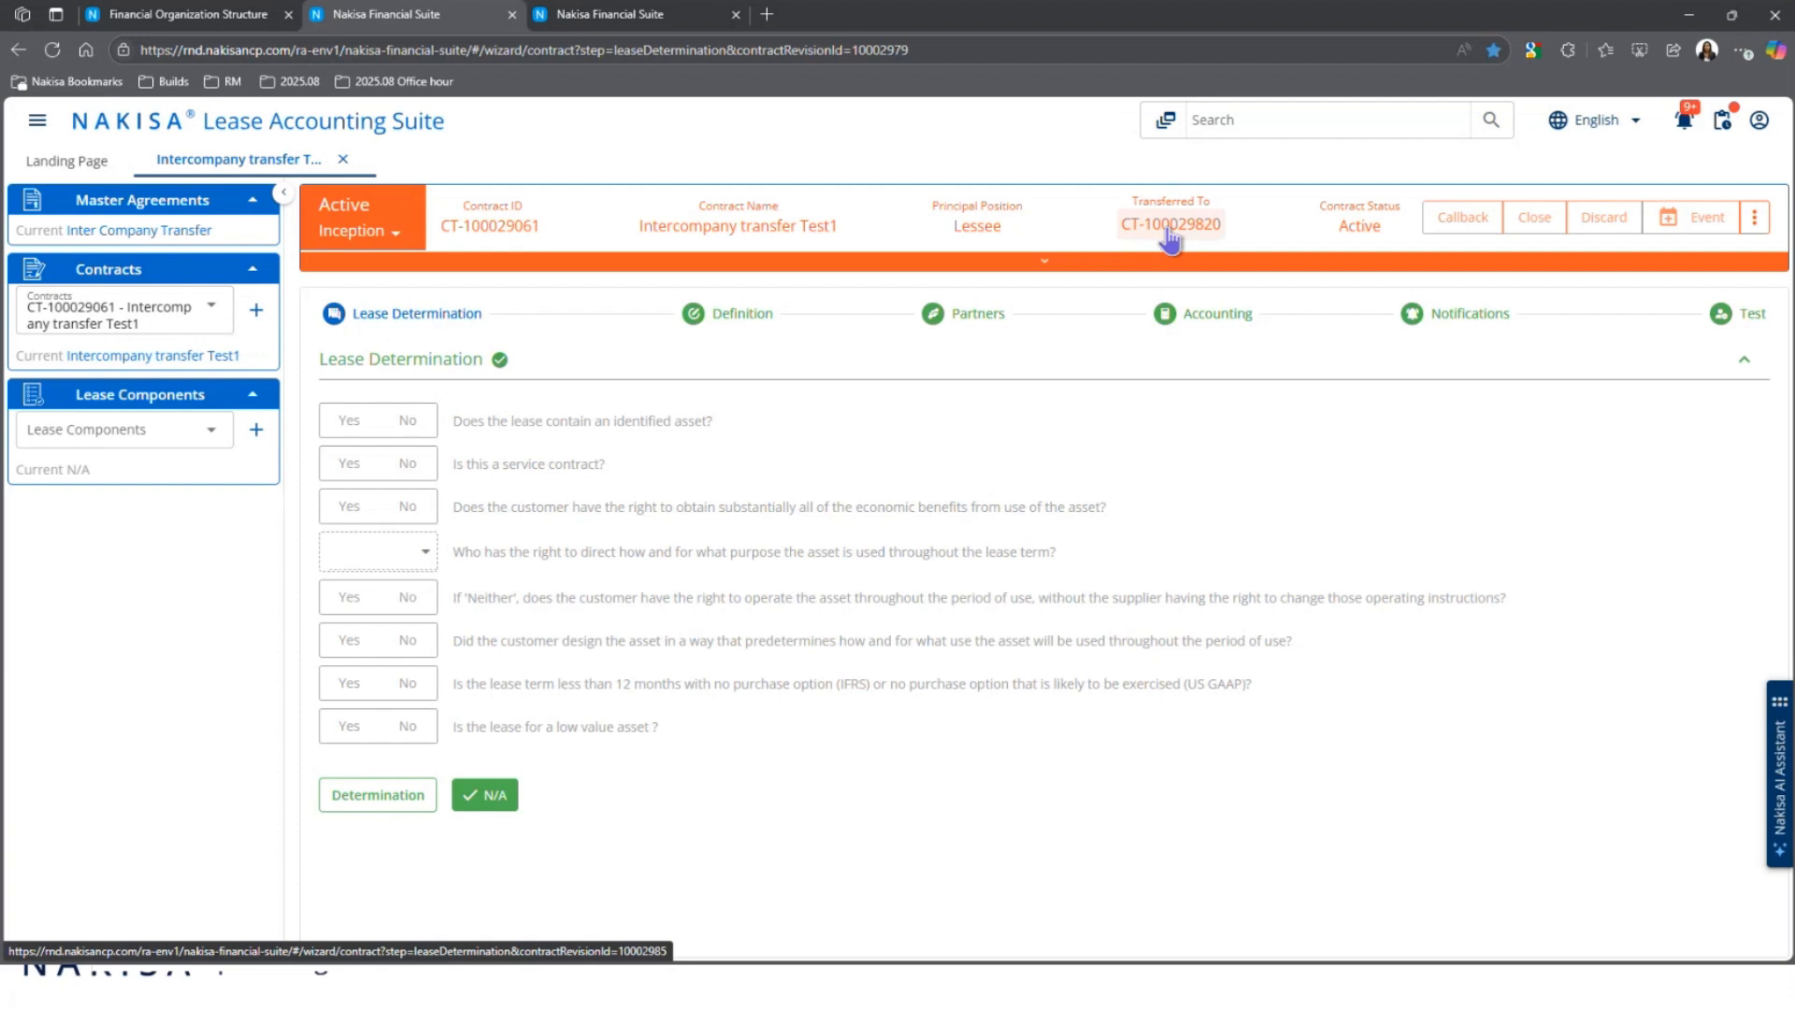
Step: Select lease component LC-100025157, then its activation group AG-100019332 - Interco Test 1
left_click(140, 435)
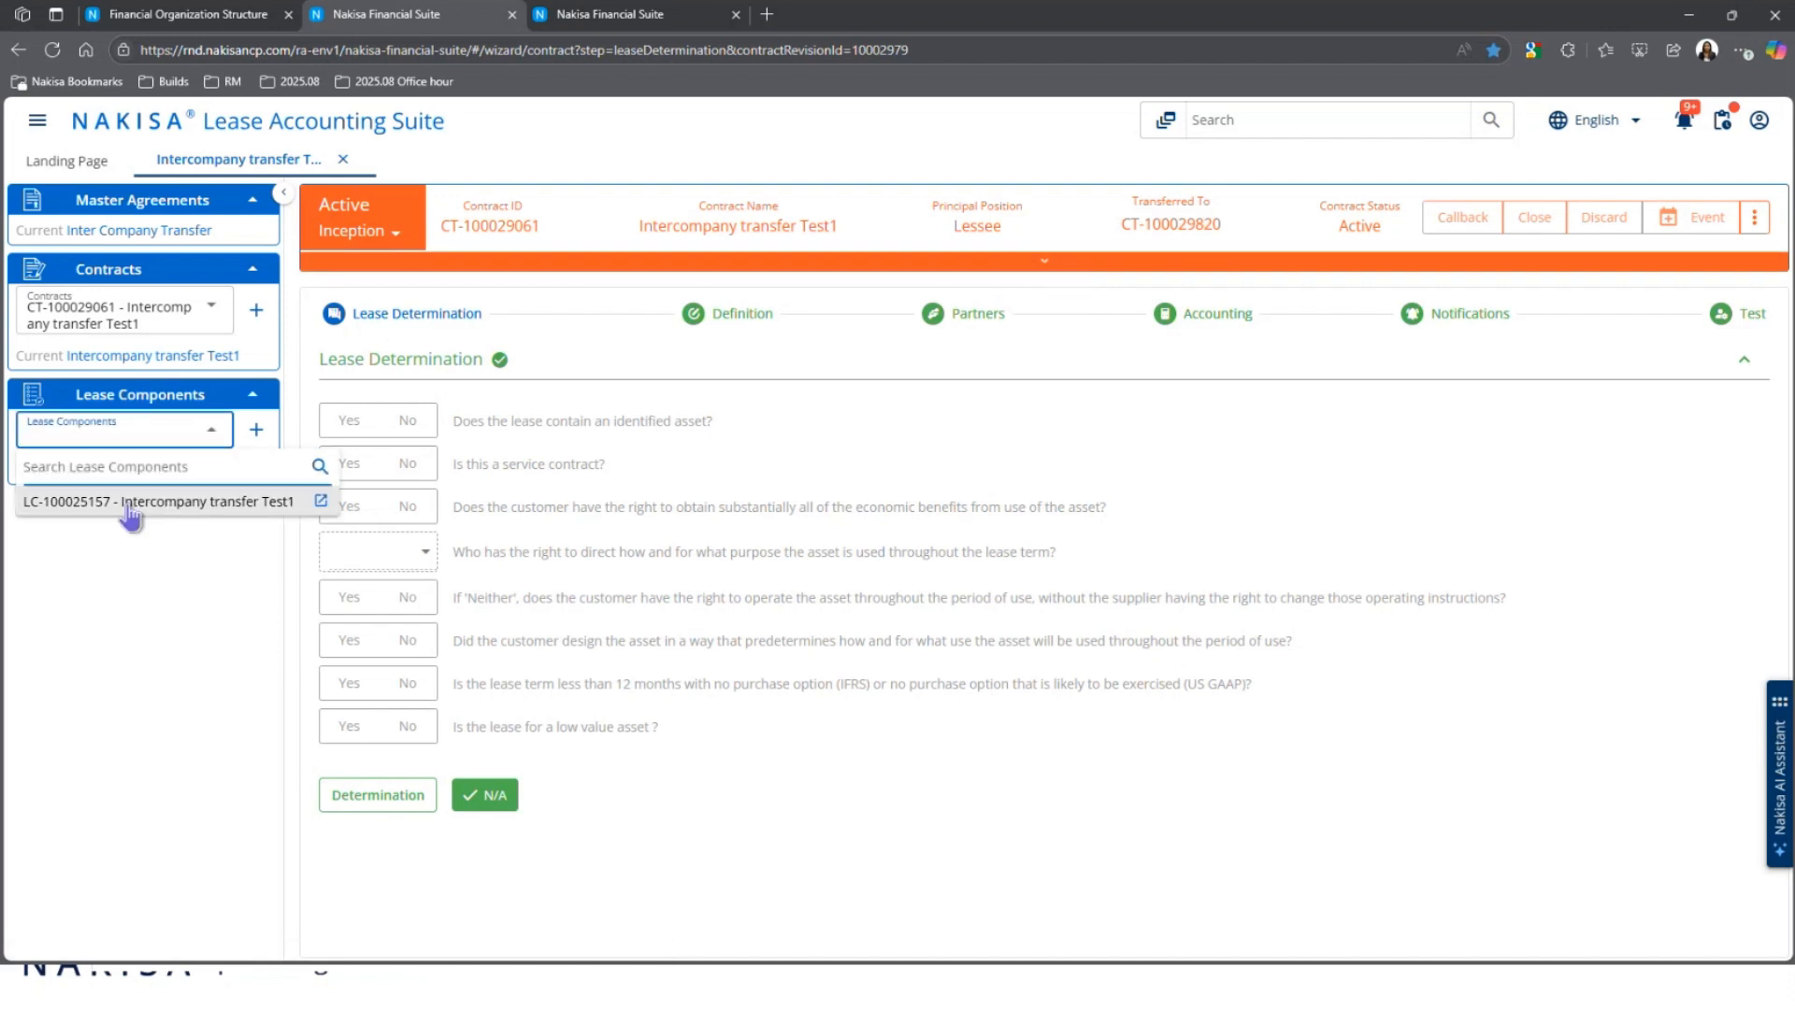
left_click(128, 502)
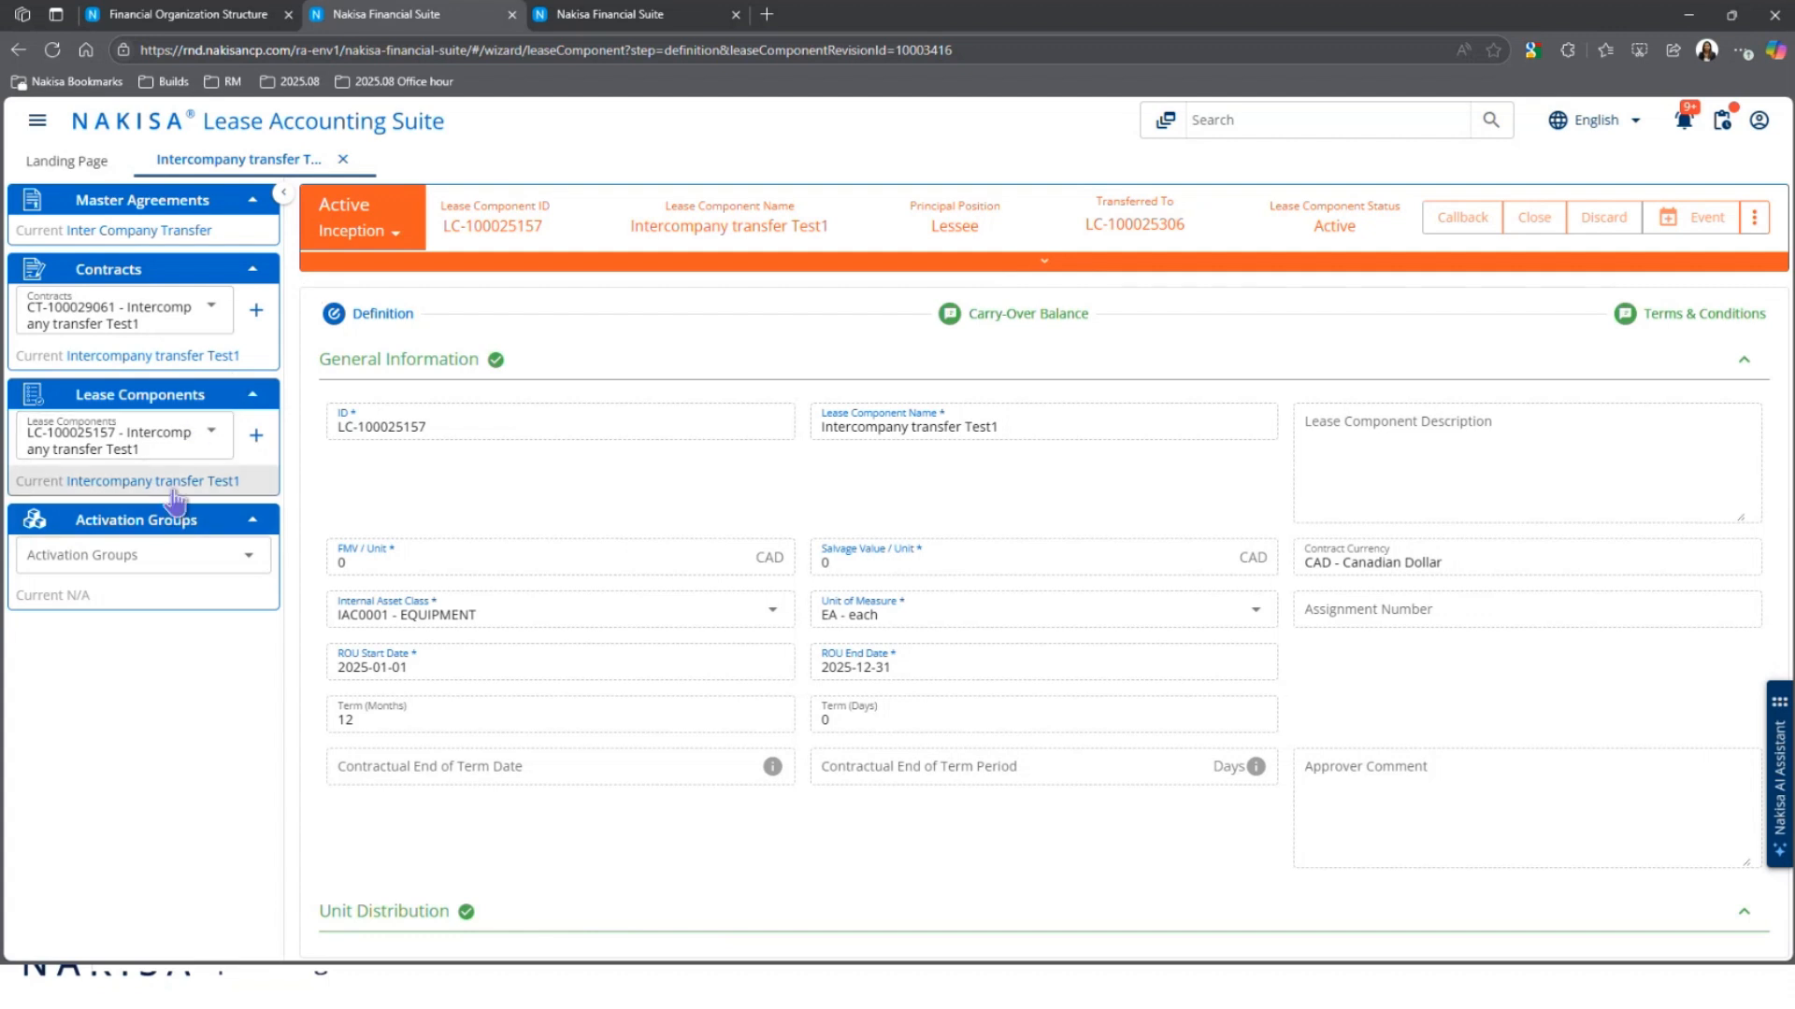
left_click(157, 566)
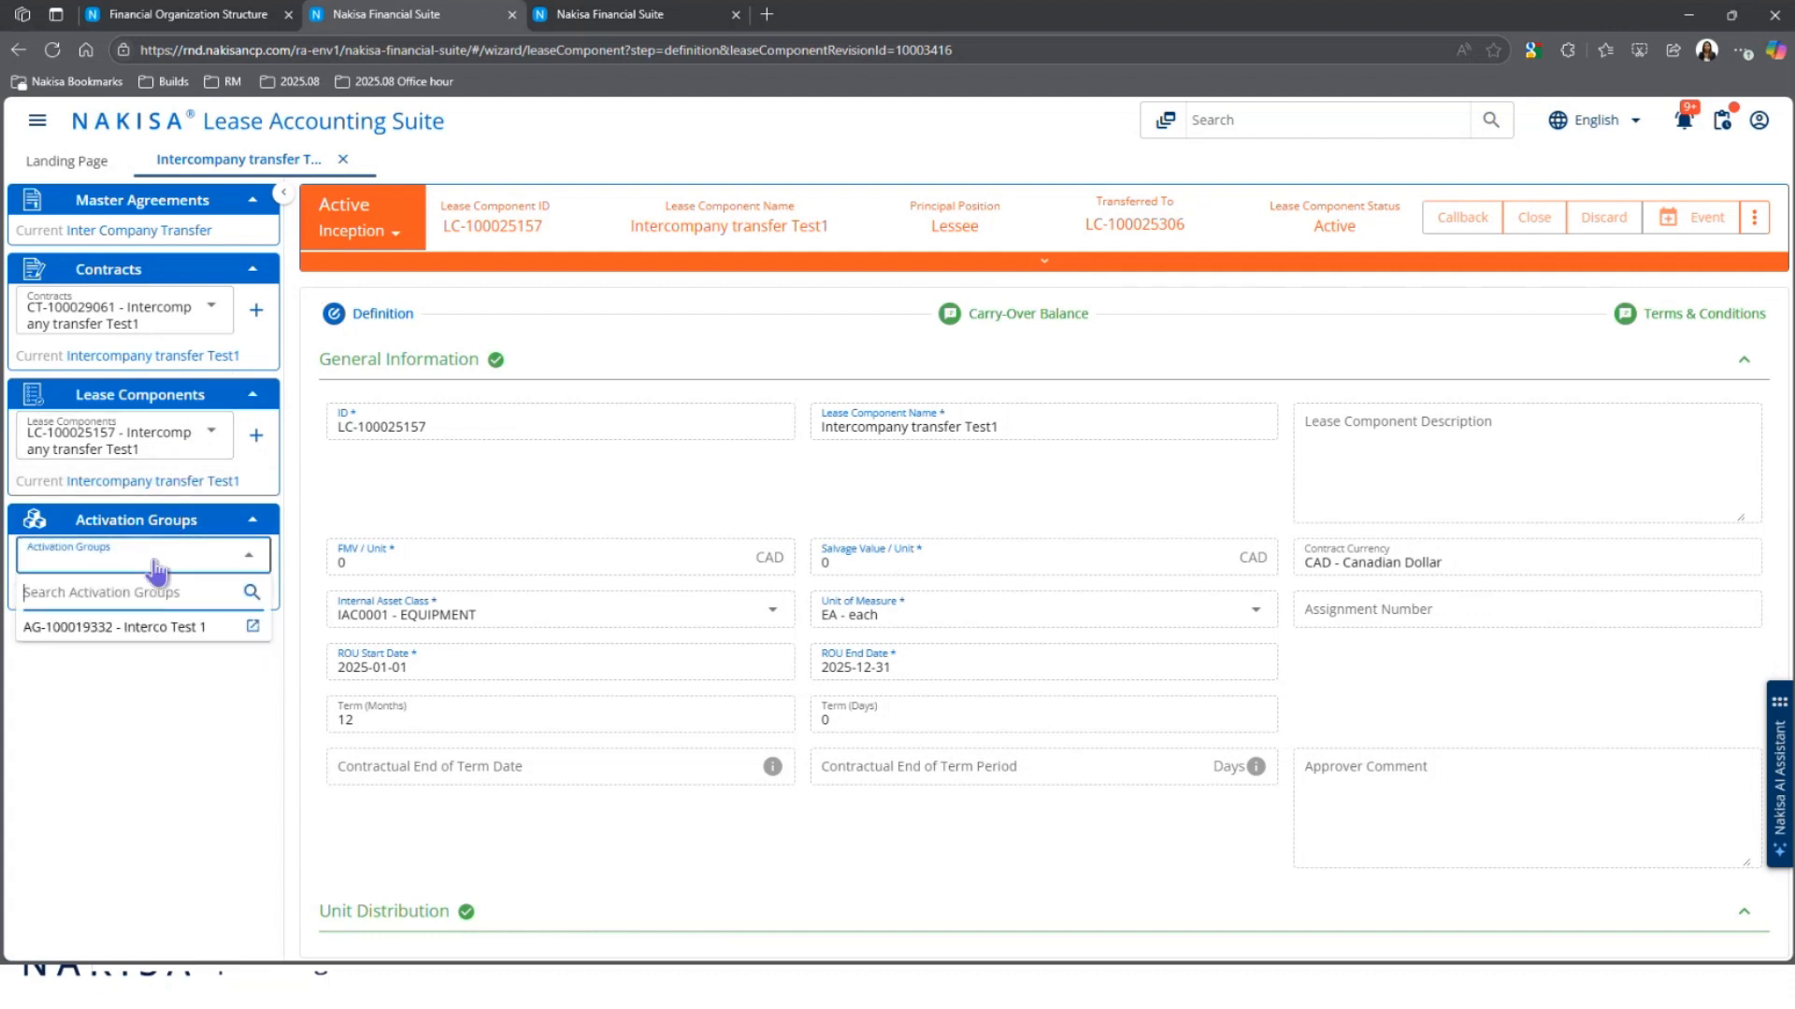
left_click(158, 629)
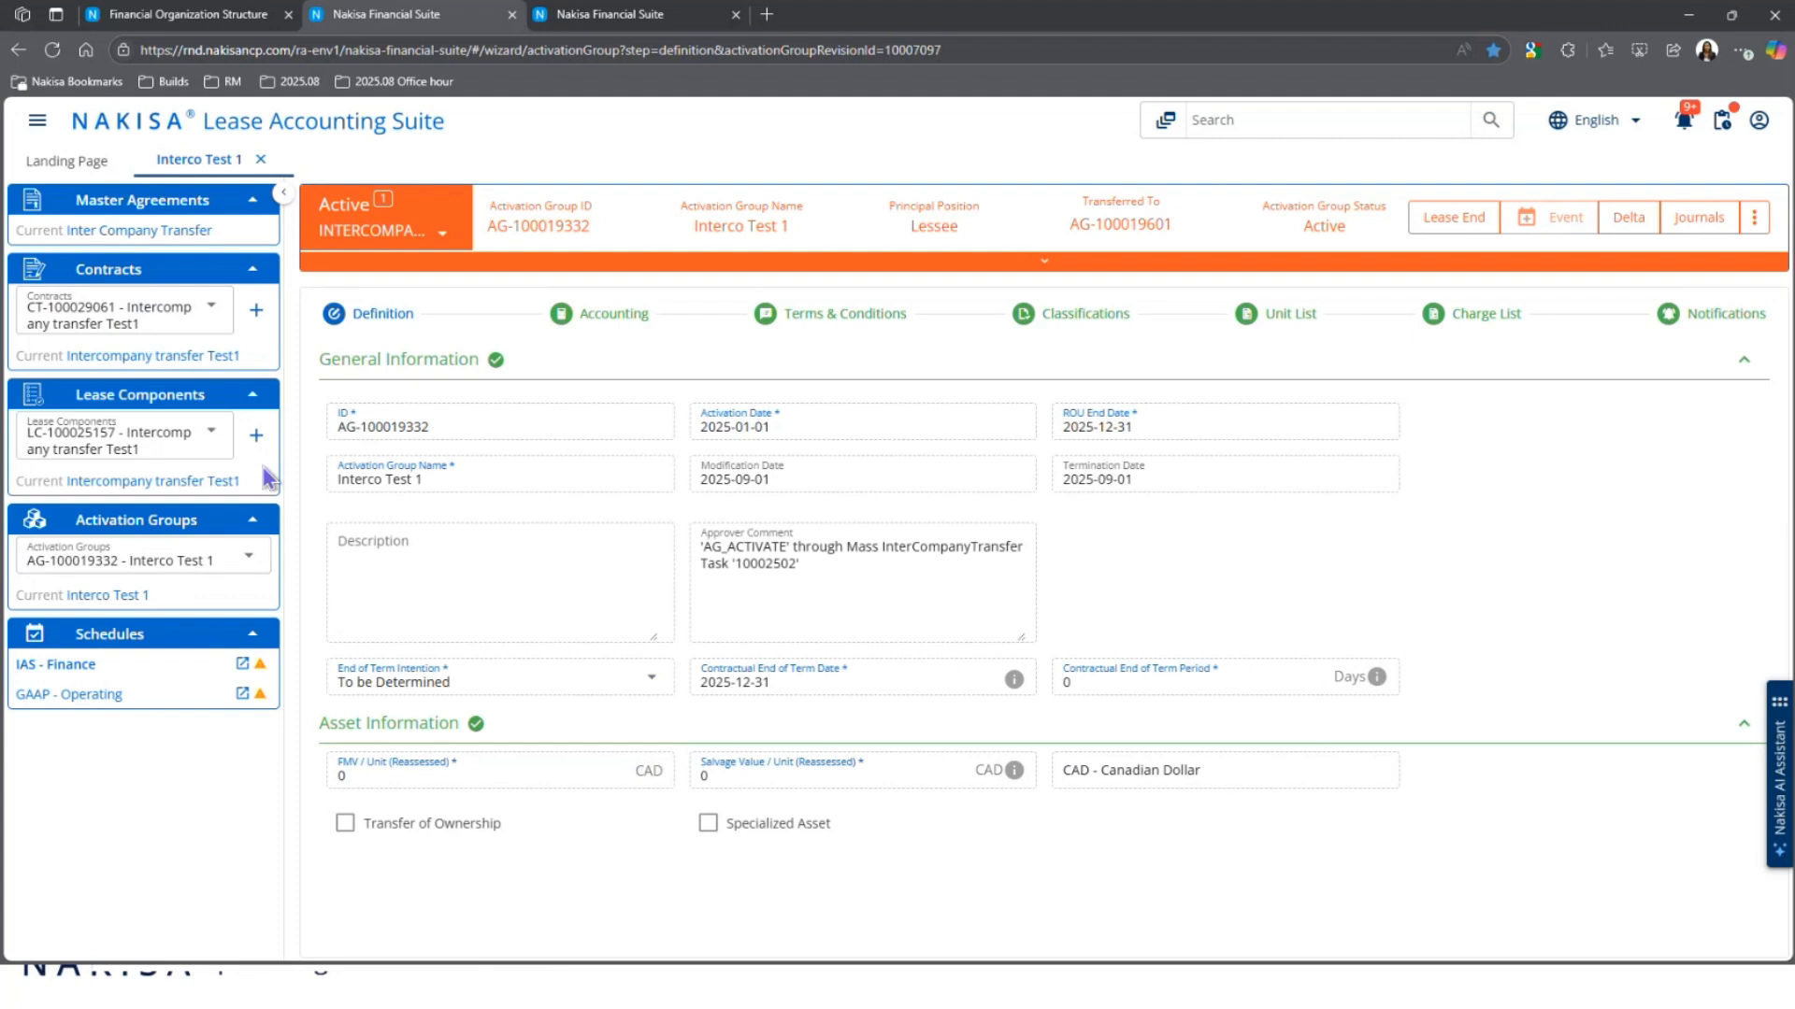
Step: Open AG-100019332's IAS - Finance schedule for 2025, with accruals posted for periods 1–9
left_click(1059, 430)
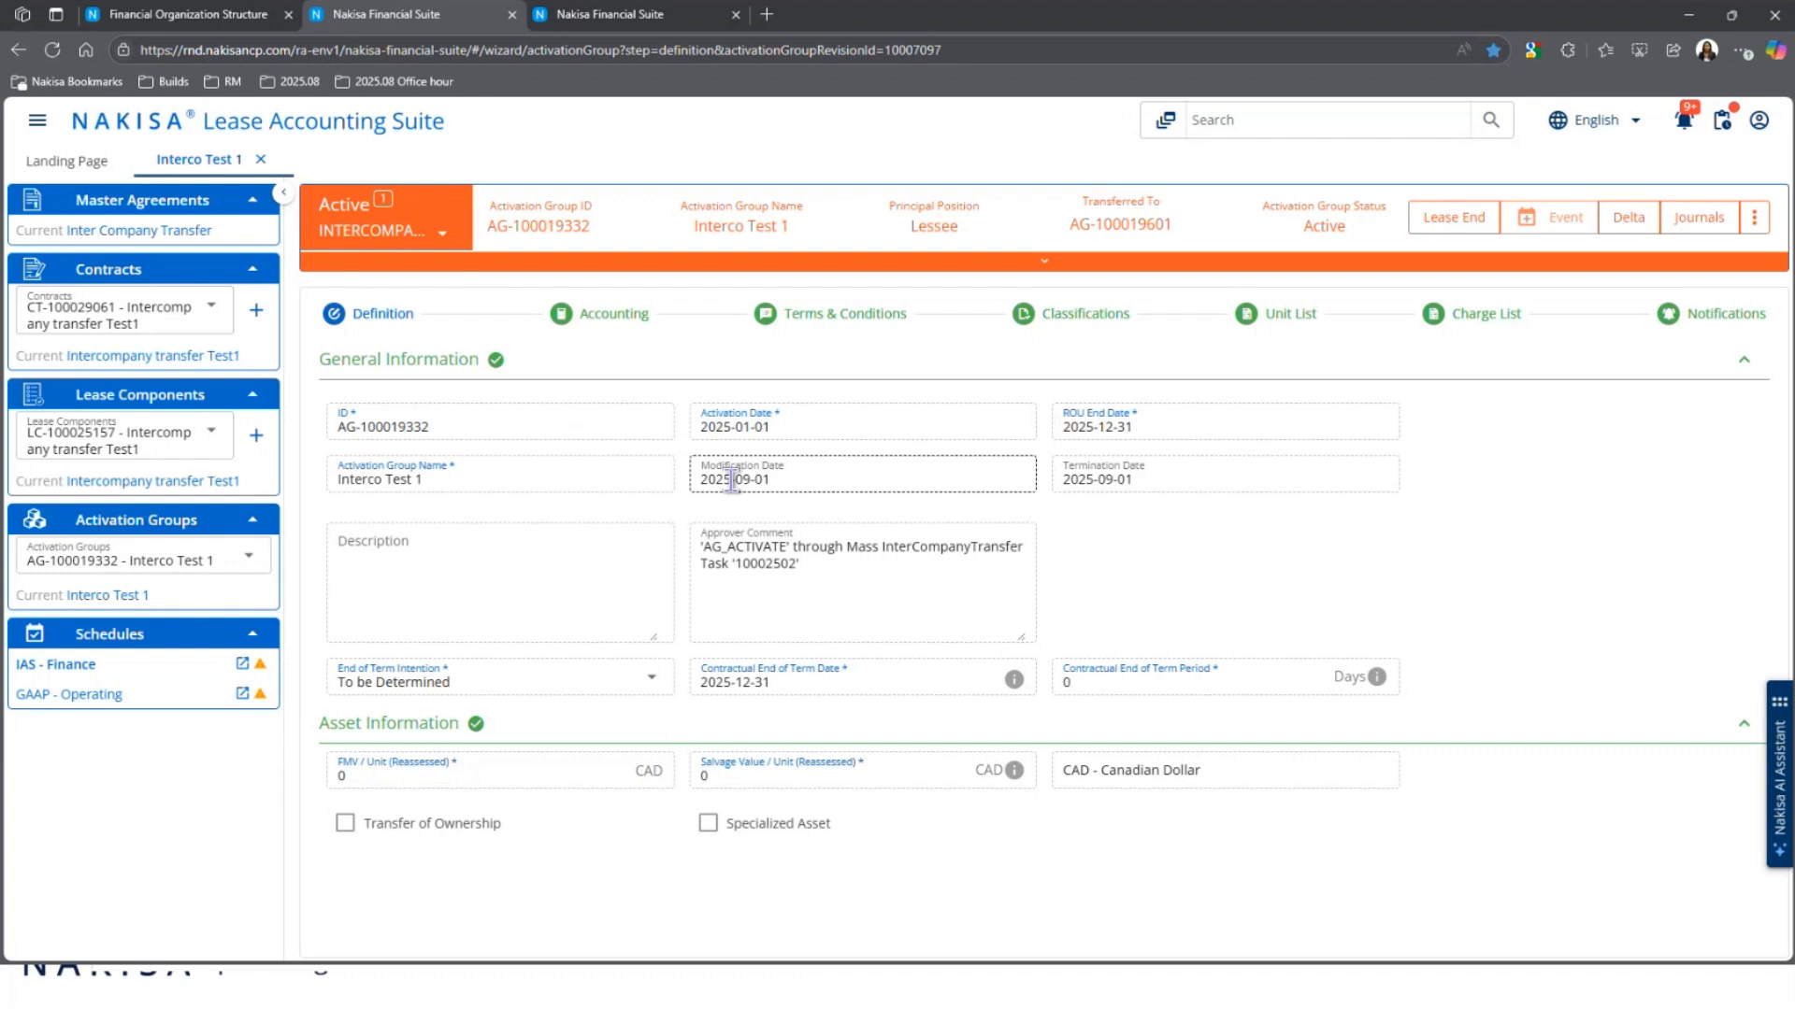
left_click(83, 666)
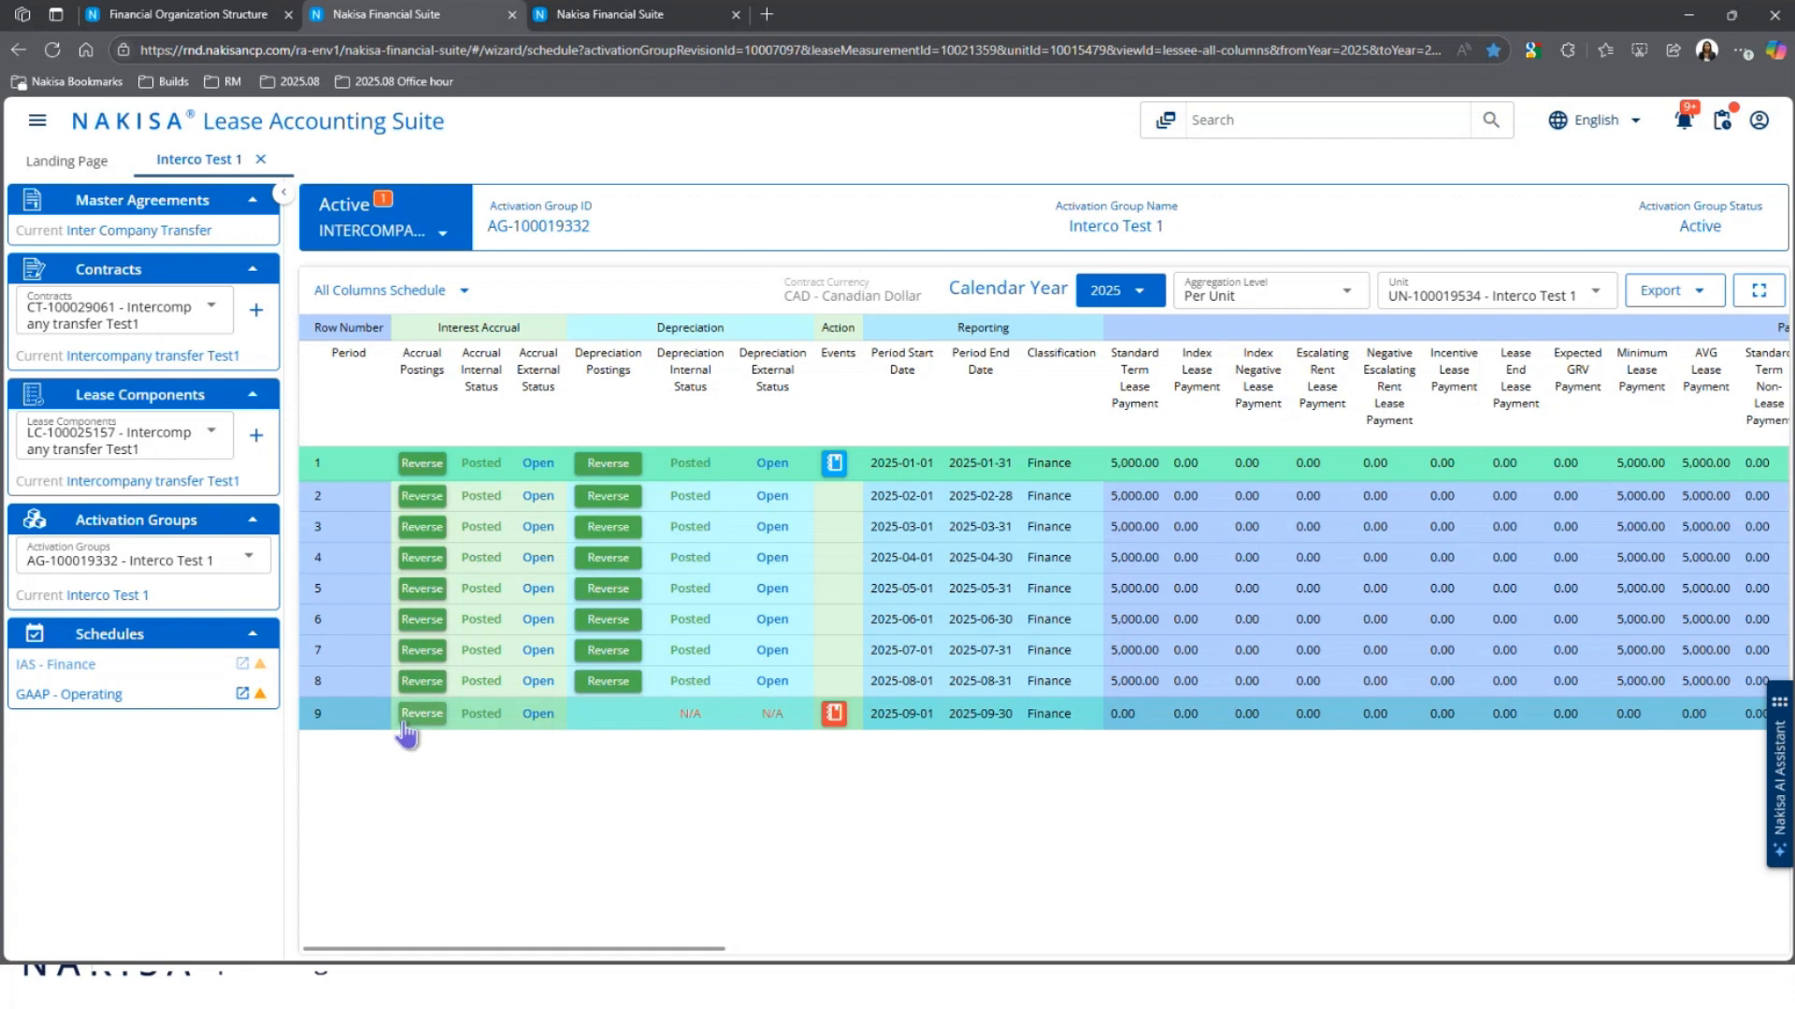
Step: View the Inception revision 10007088's IAS - Finance schedule, then switch back to Active revision 10007097
left_click(413, 234)
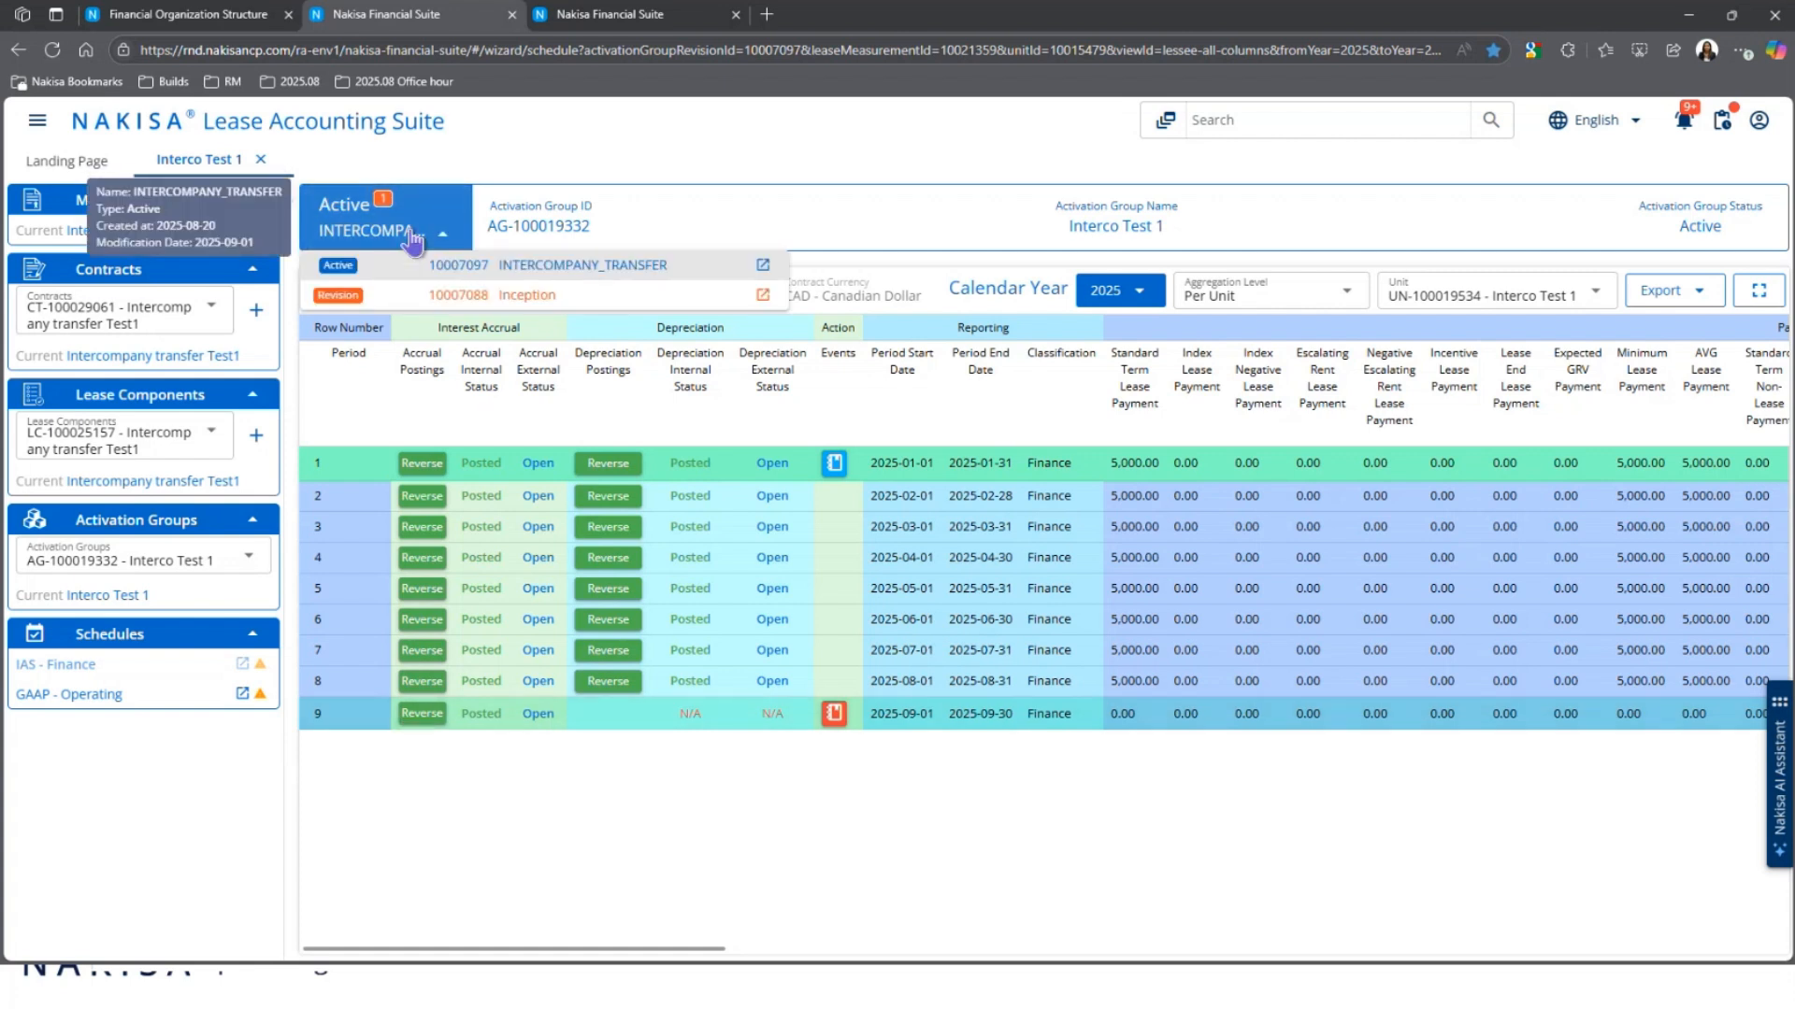
left_click(457, 301)
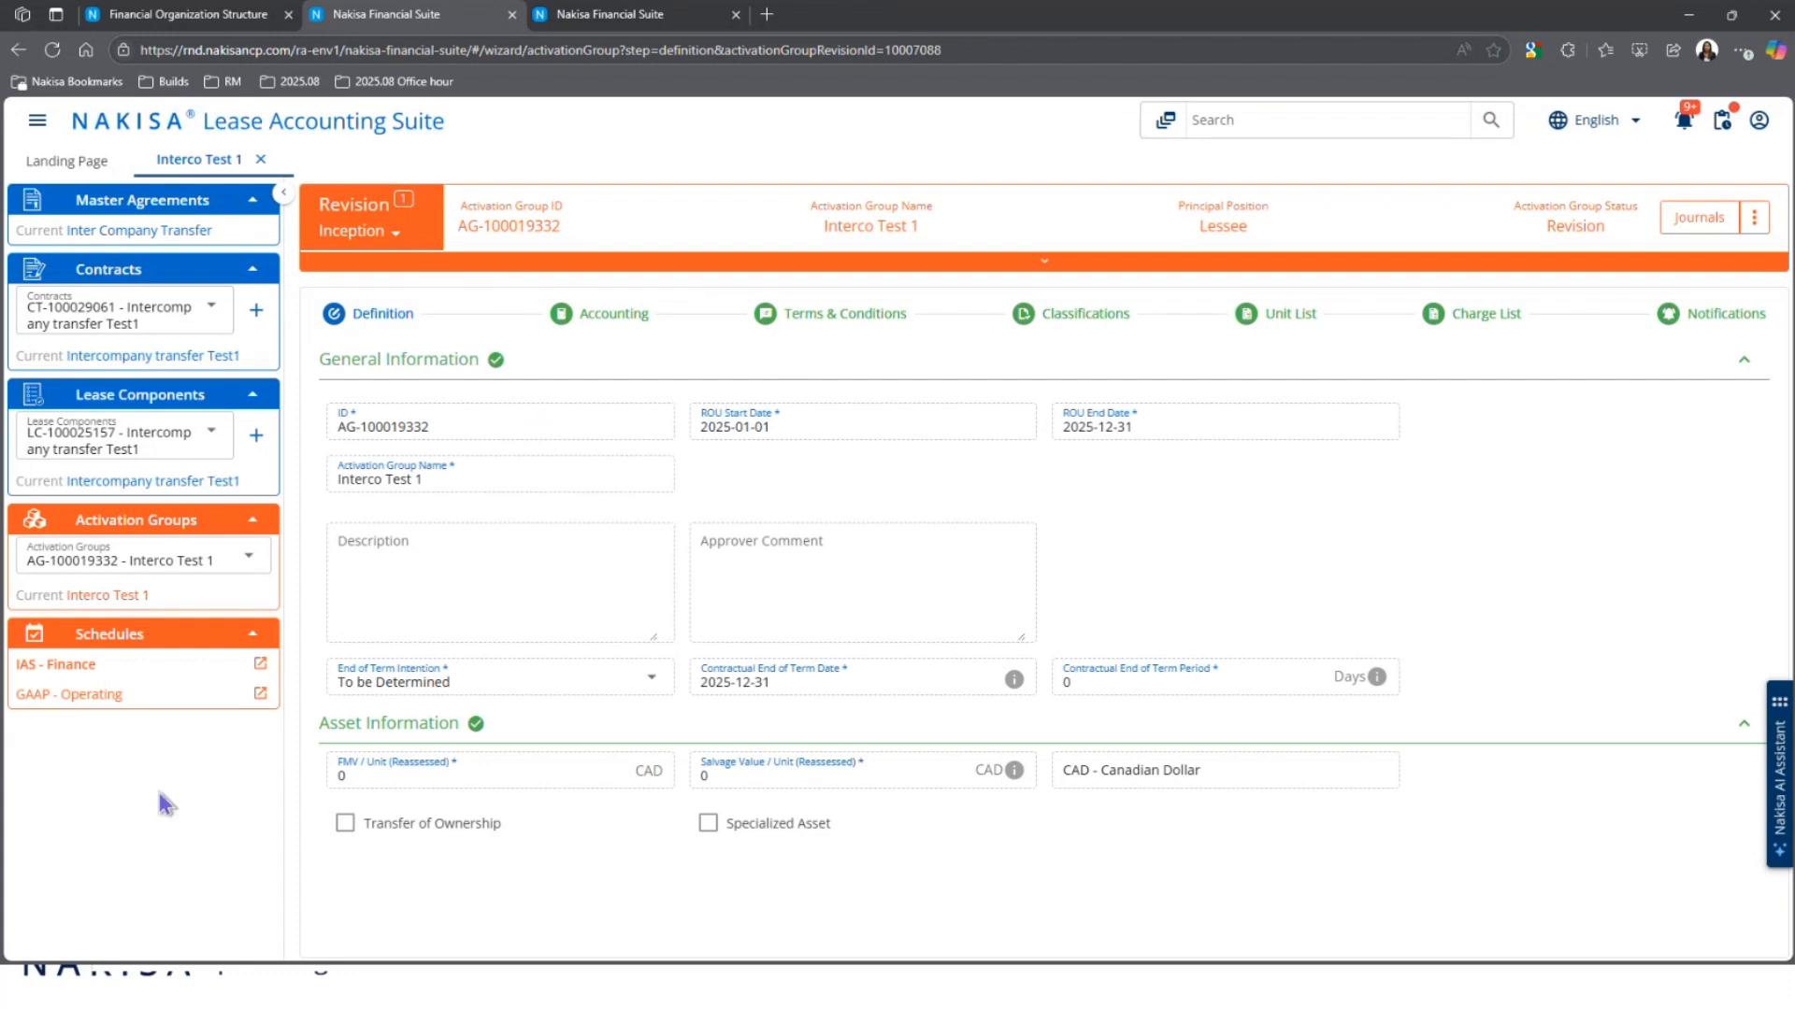
left_click(101, 668)
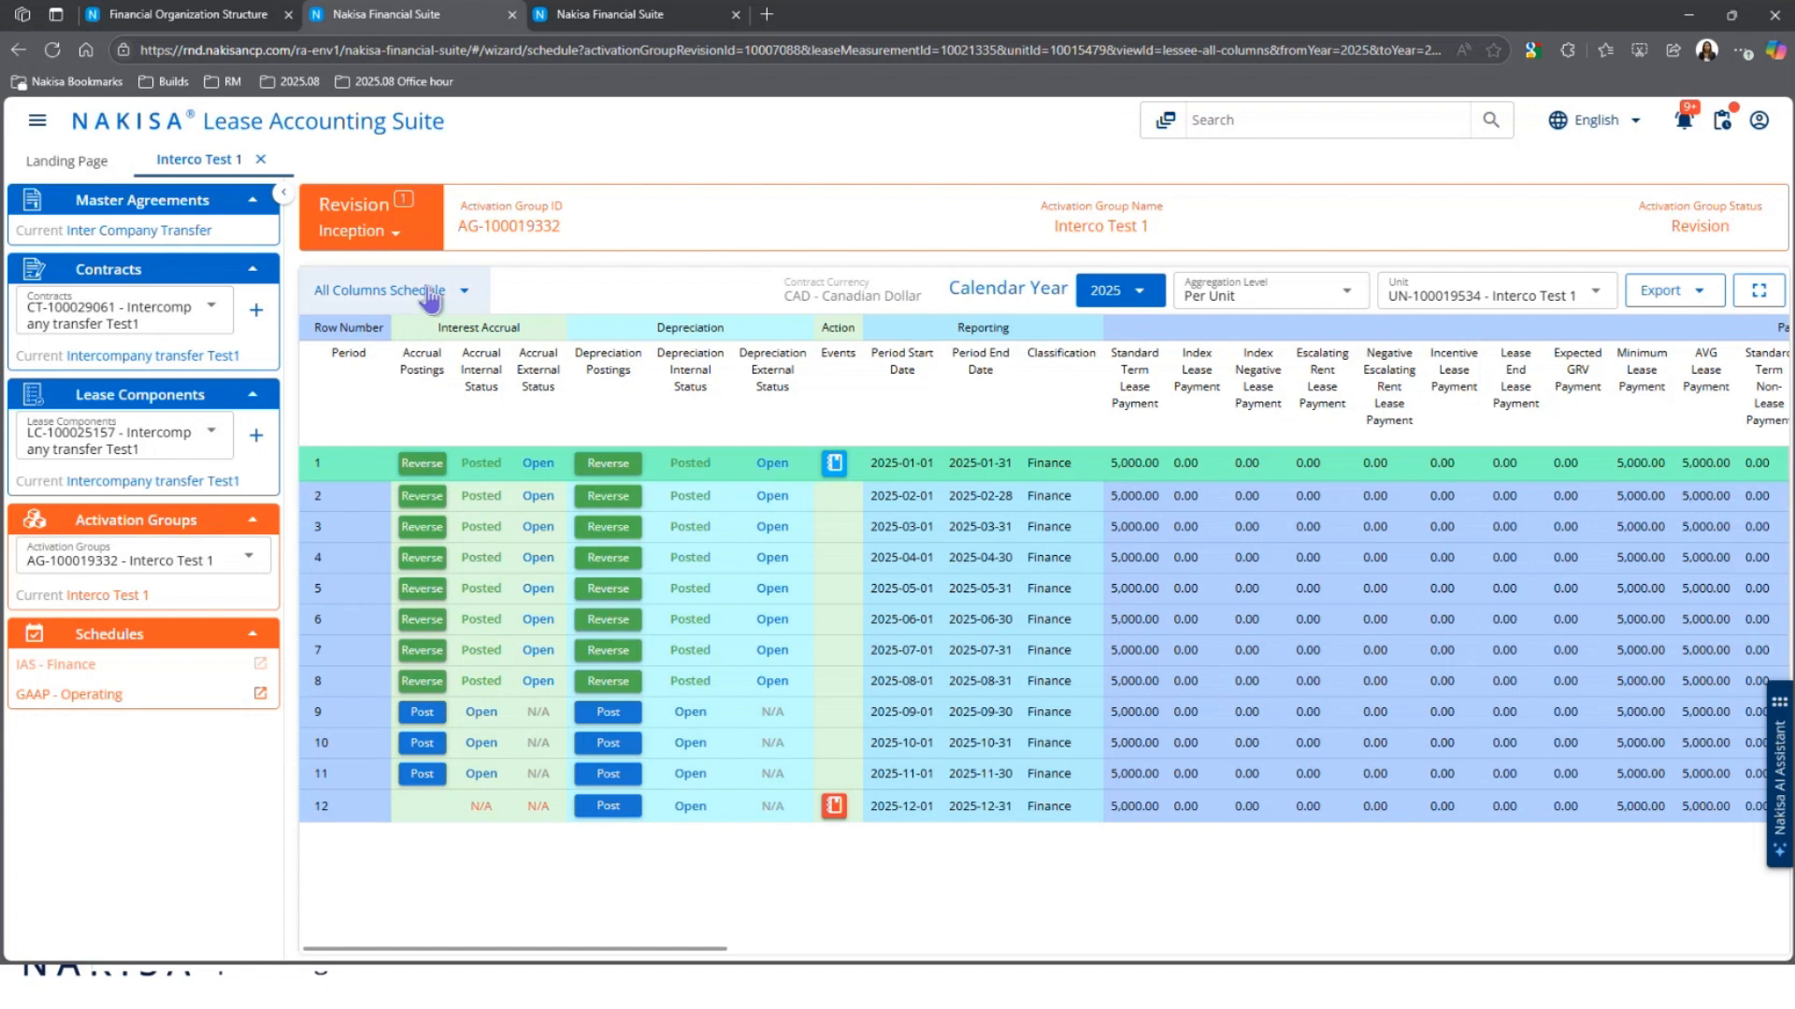
left_click(376, 232)
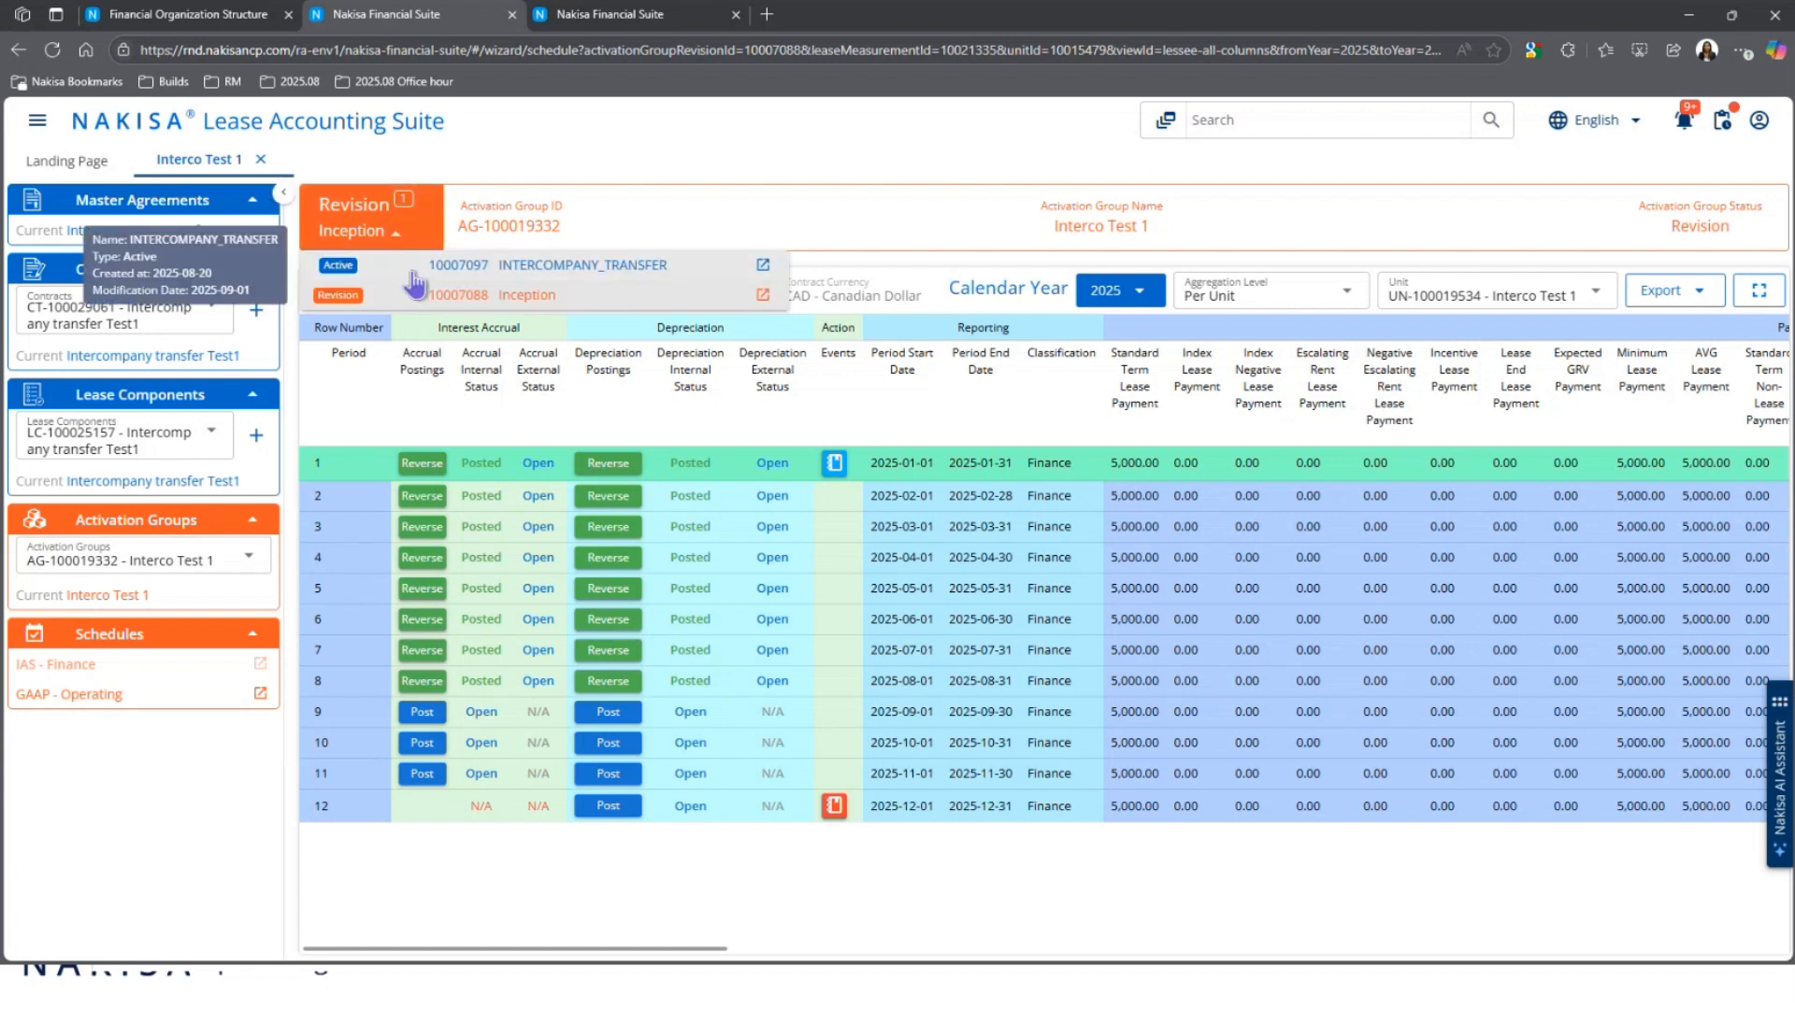
left_click(416, 280)
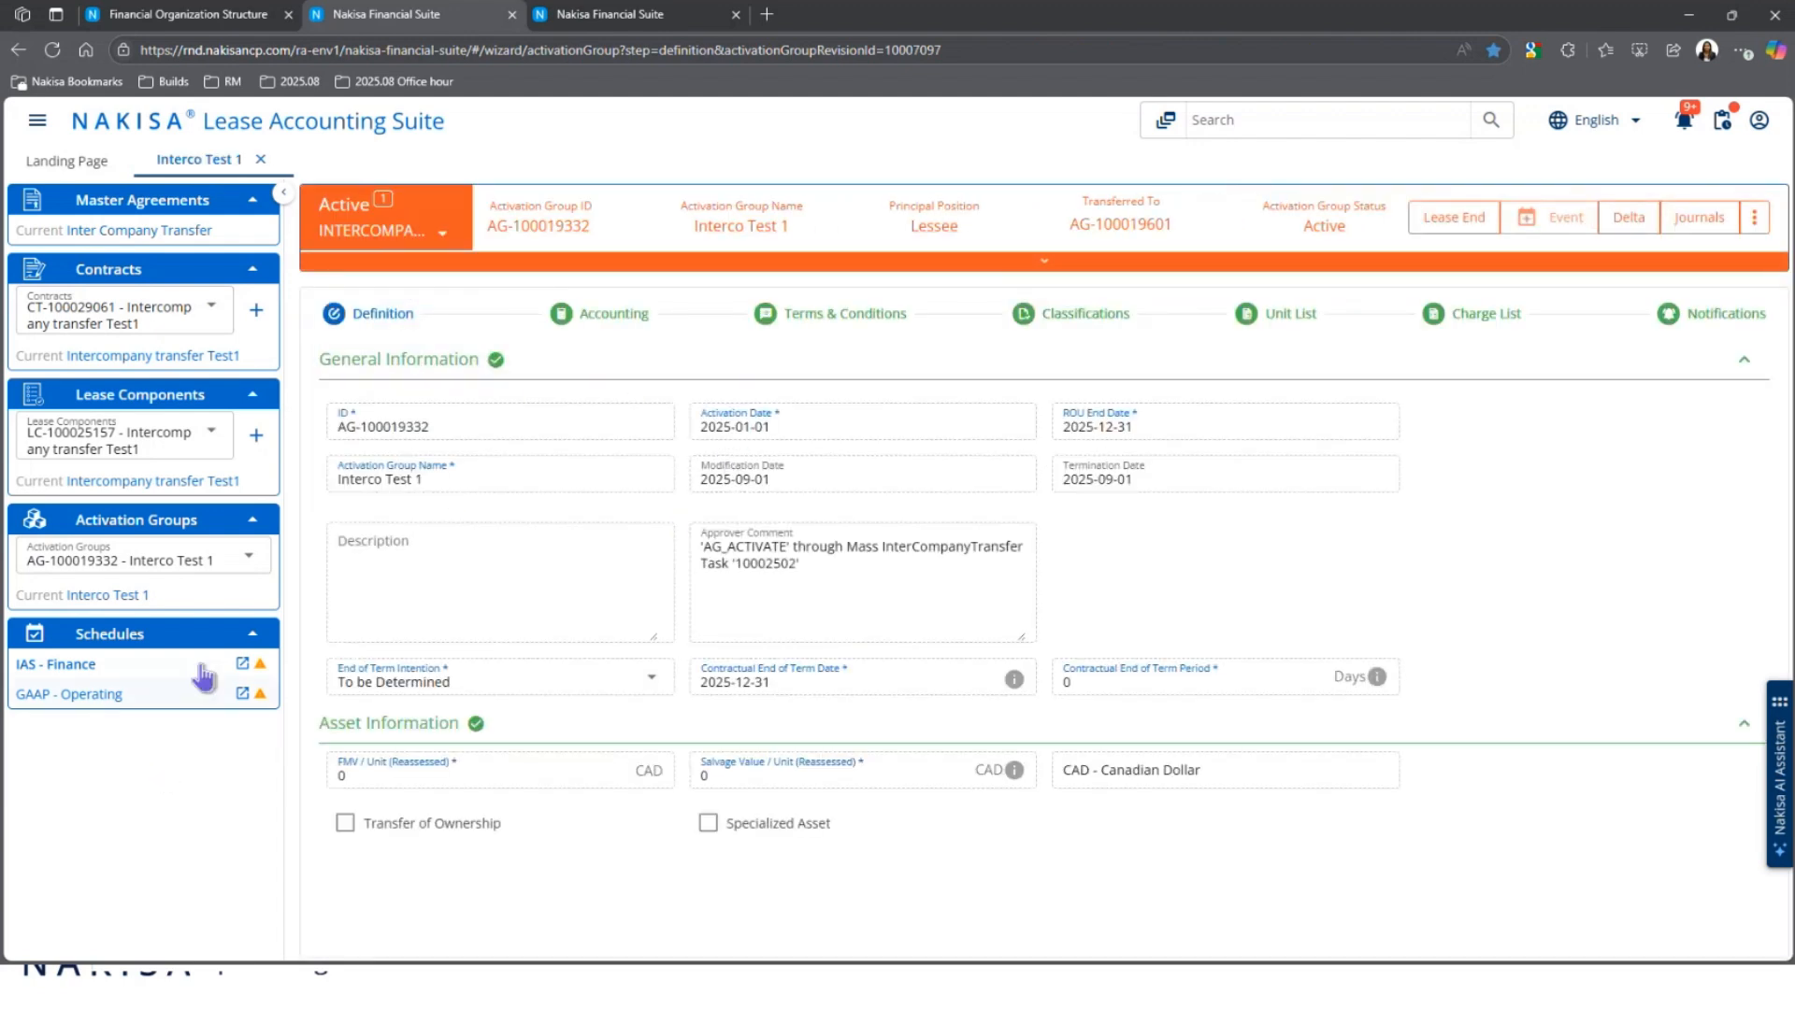
left_click(734, 478)
left_click(84, 693)
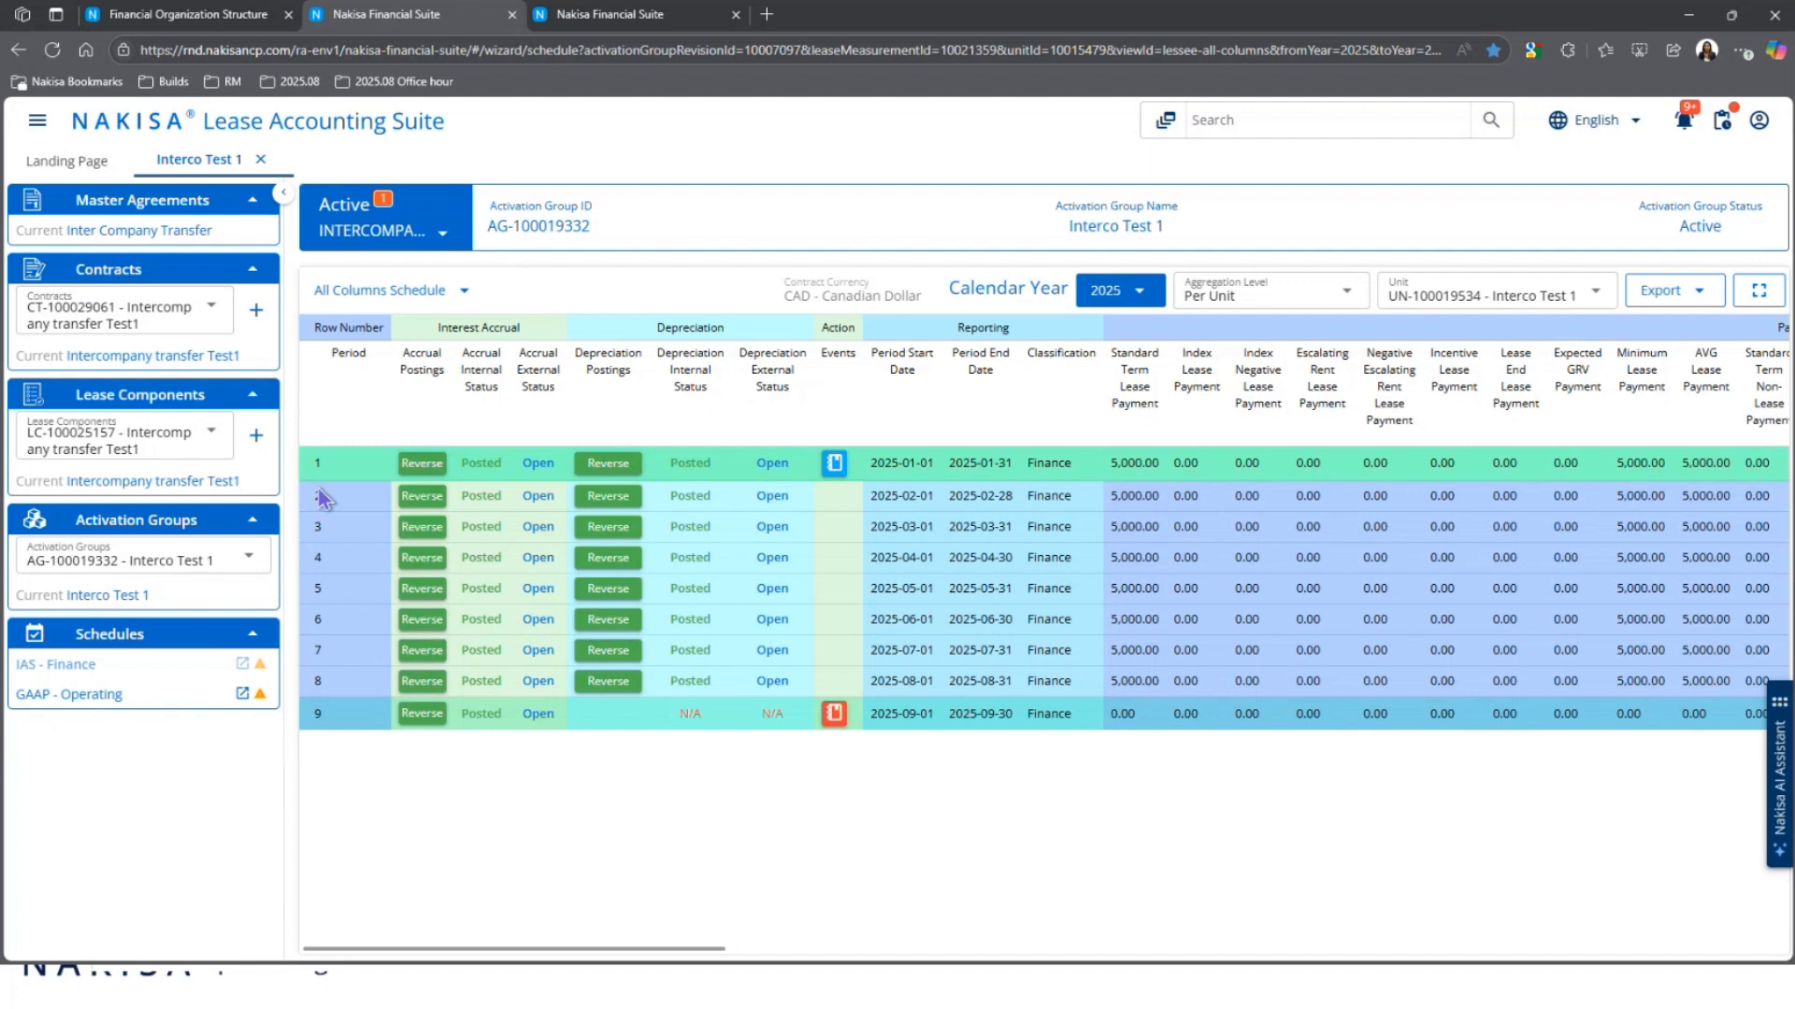
left_click(119, 598)
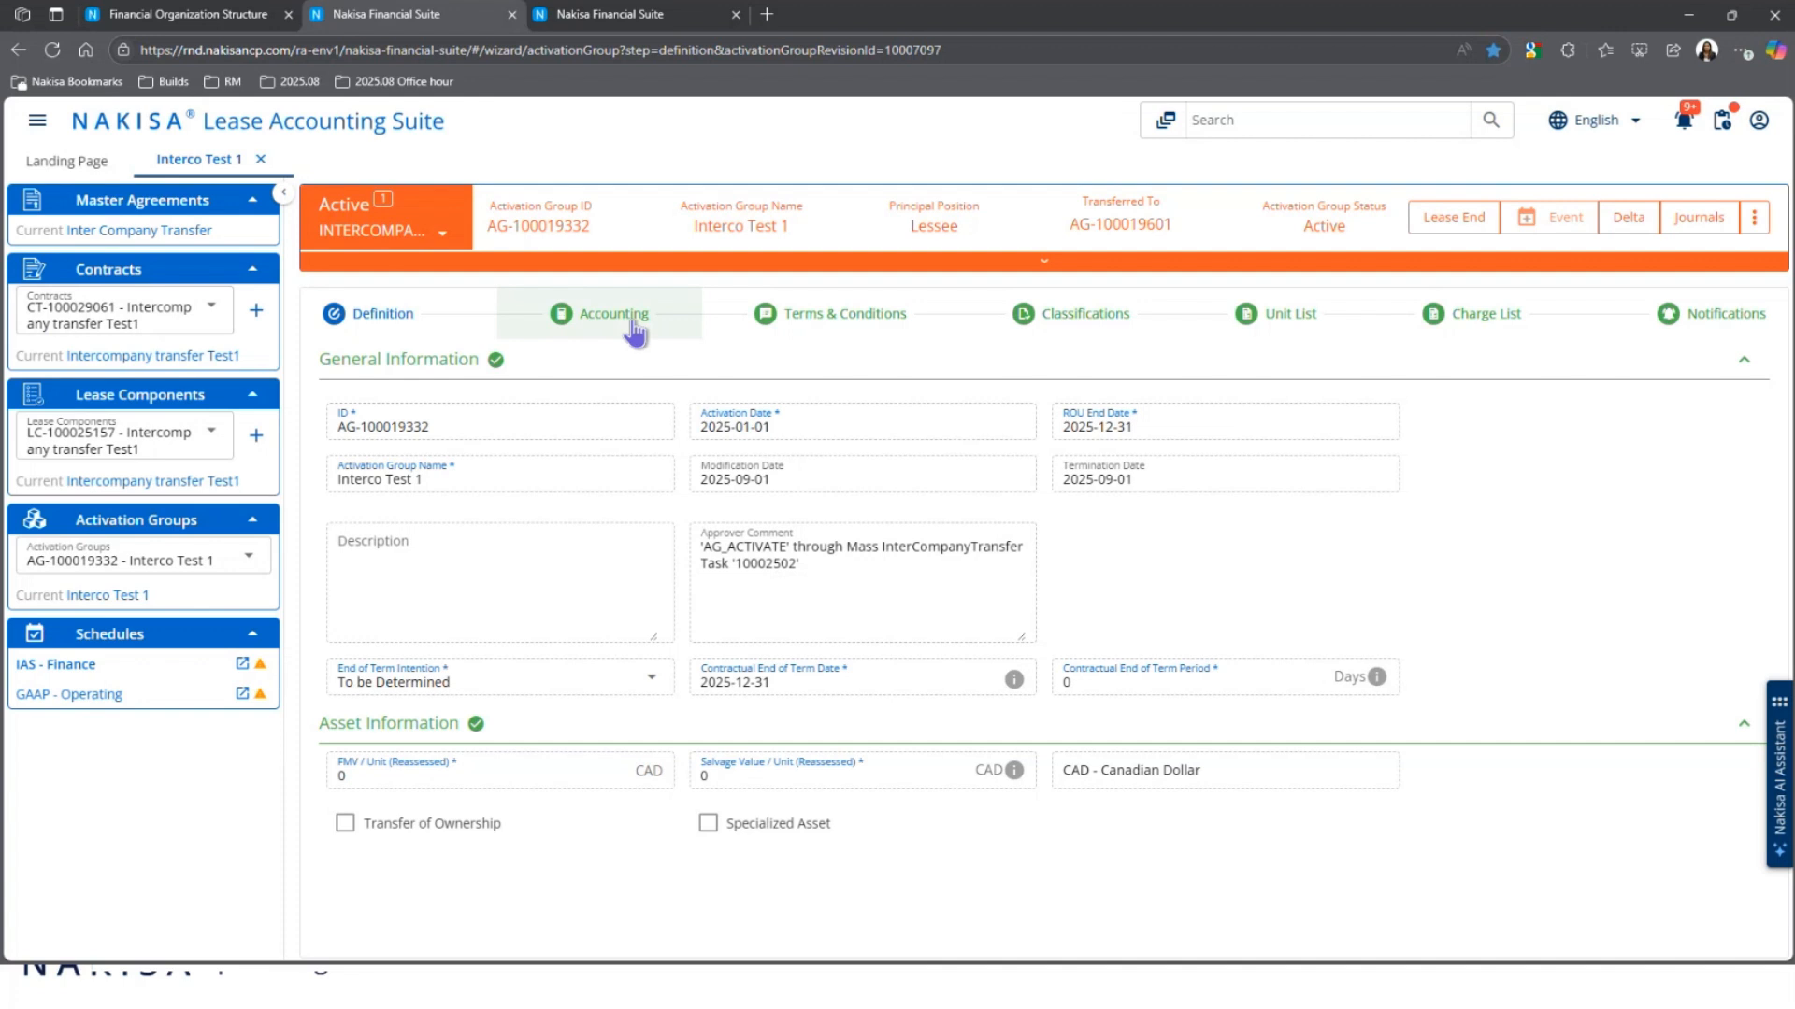
Step: Review the Accounting step, then show Terms & Conditions with Base Rent 5,000.000 CAD monthly over 4 months
left_click(634, 327)
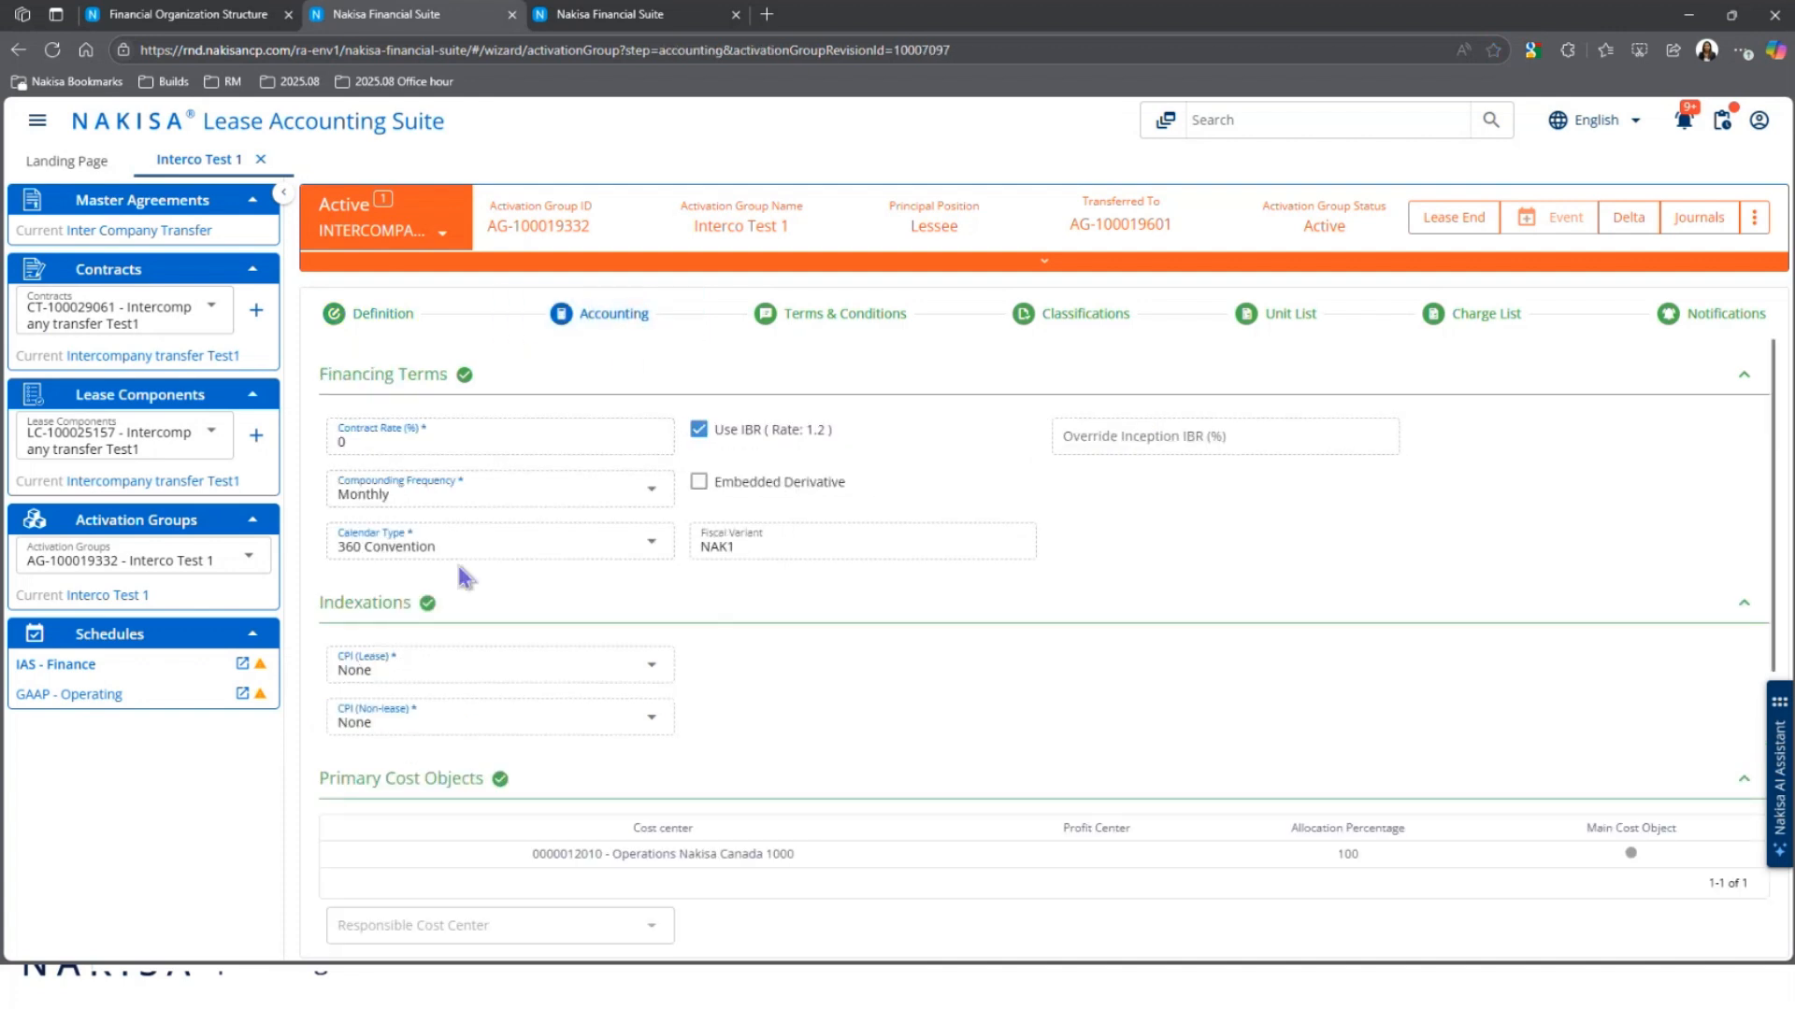
scroll(673, 598, "down", 2)
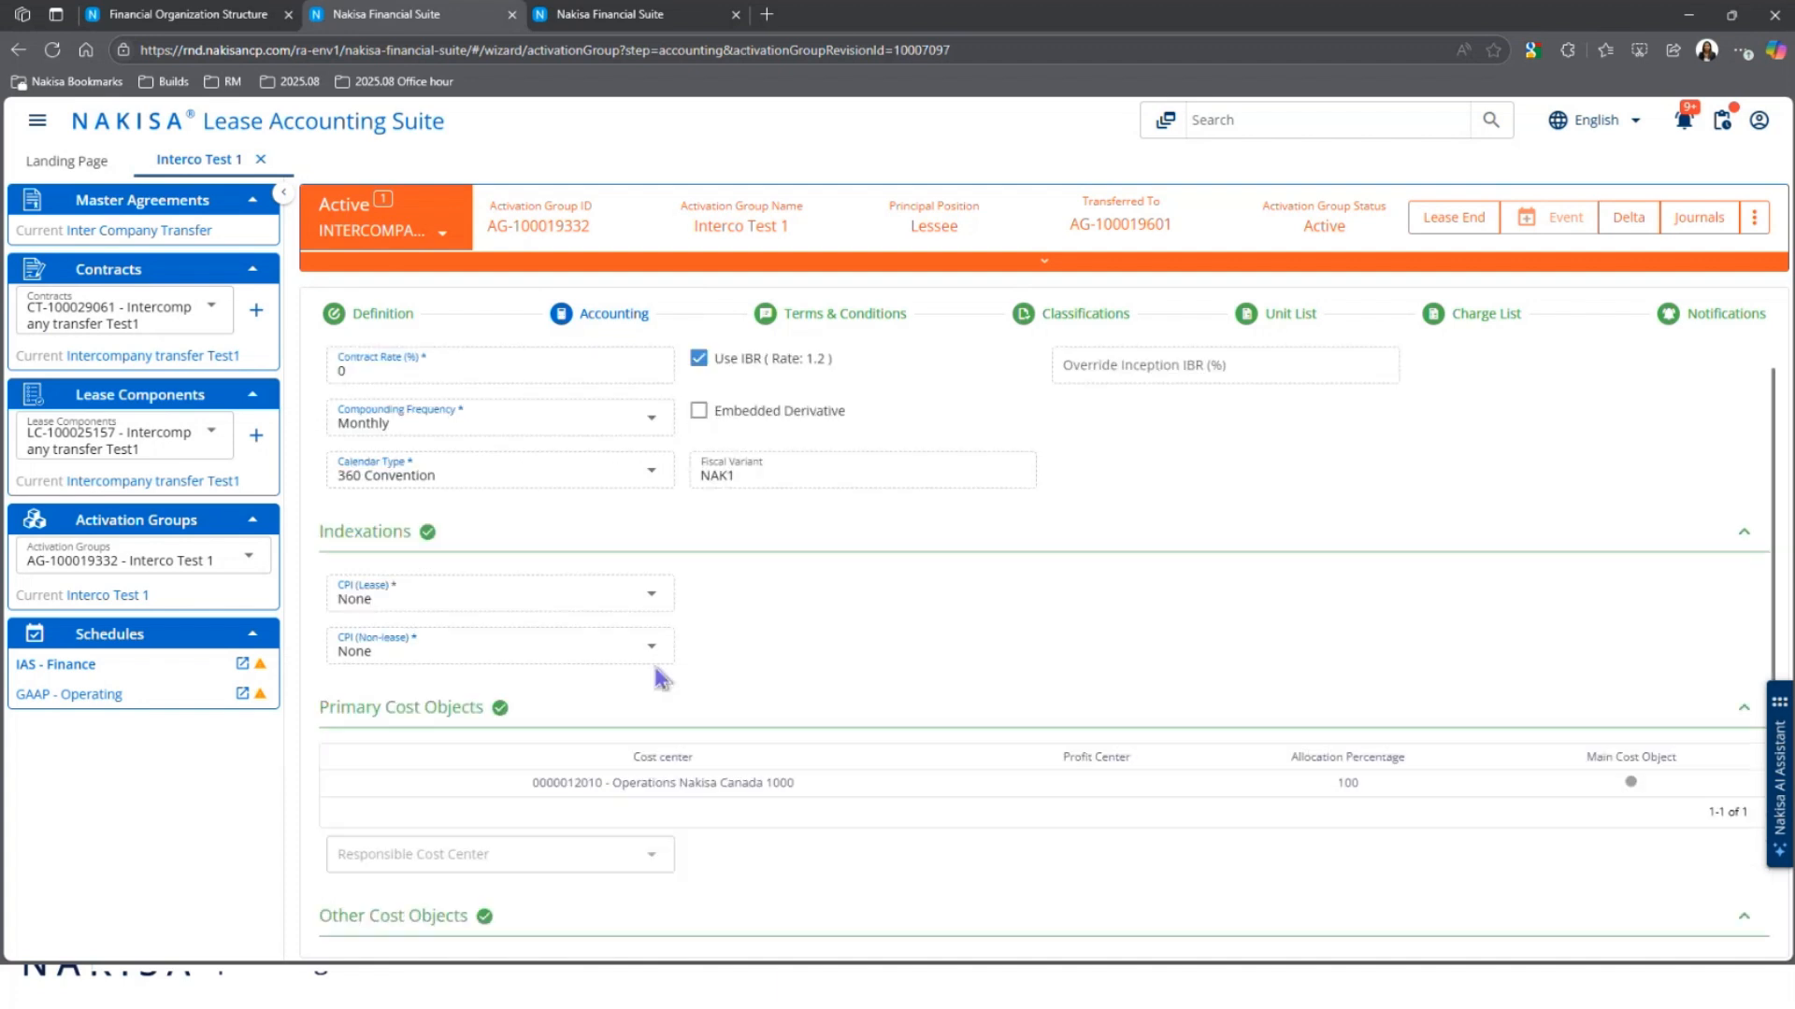
scroll(590, 736, "down", 2)
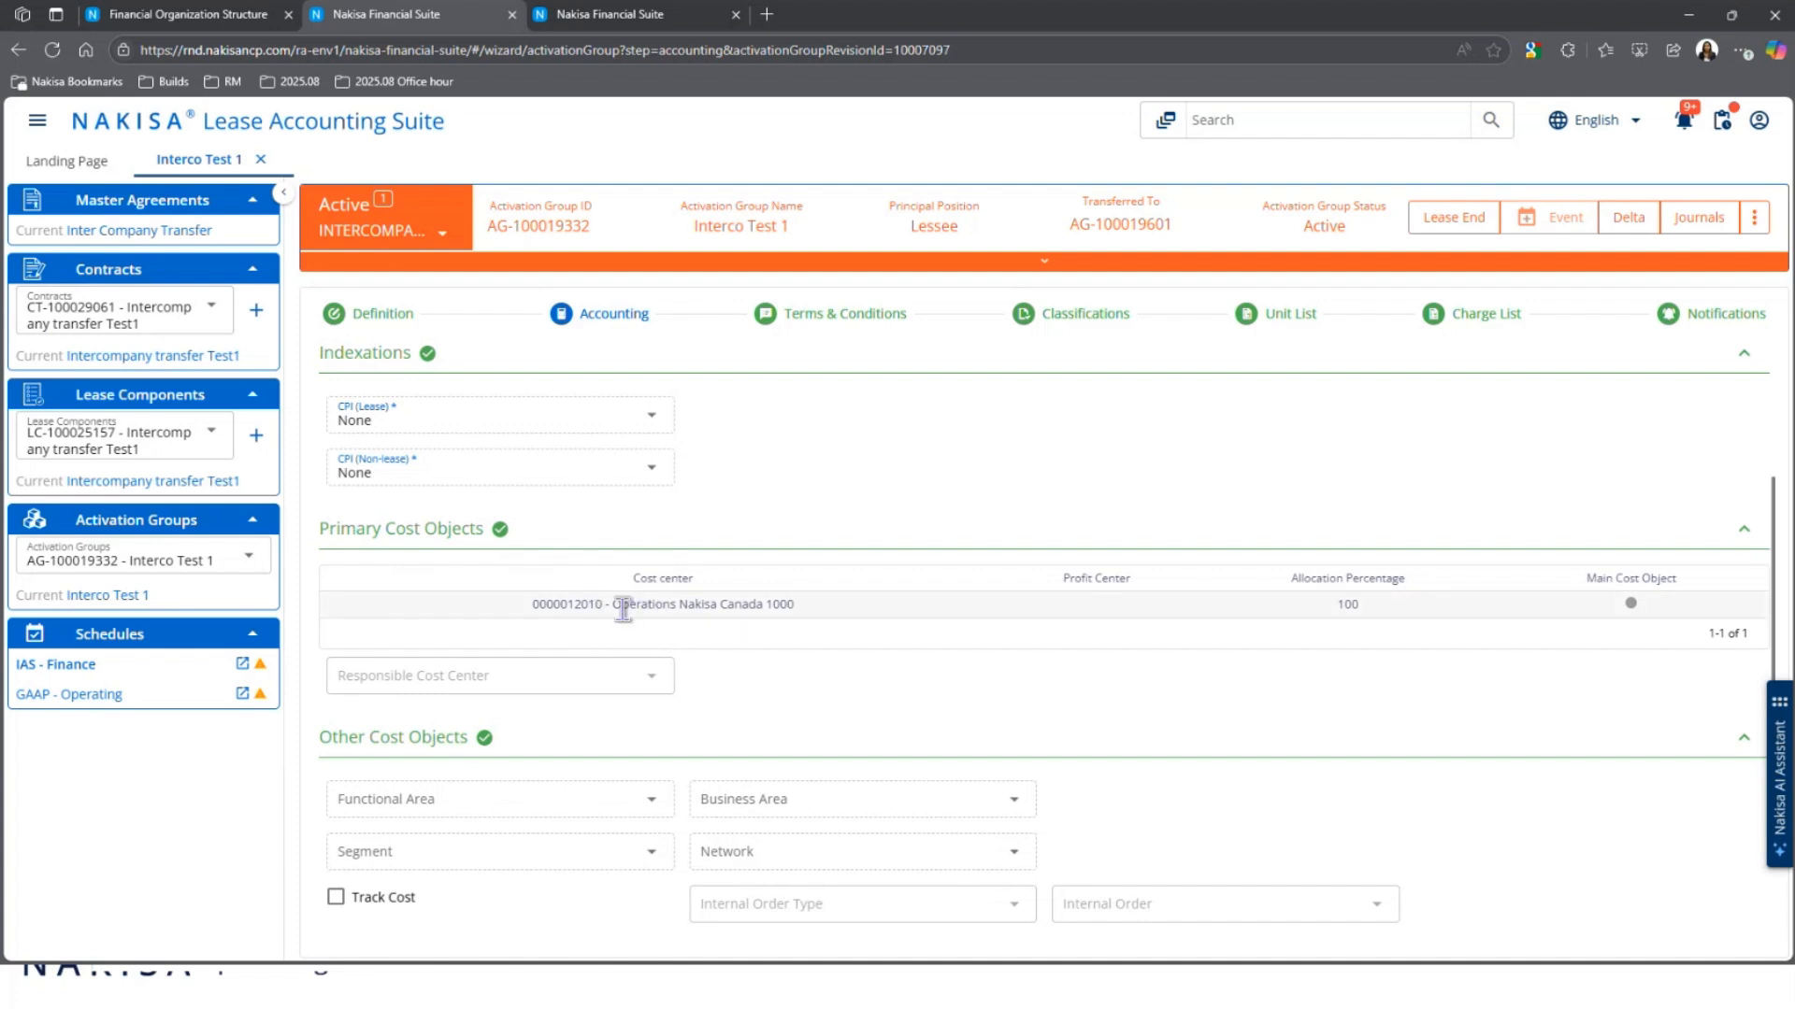
left_click(855, 320)
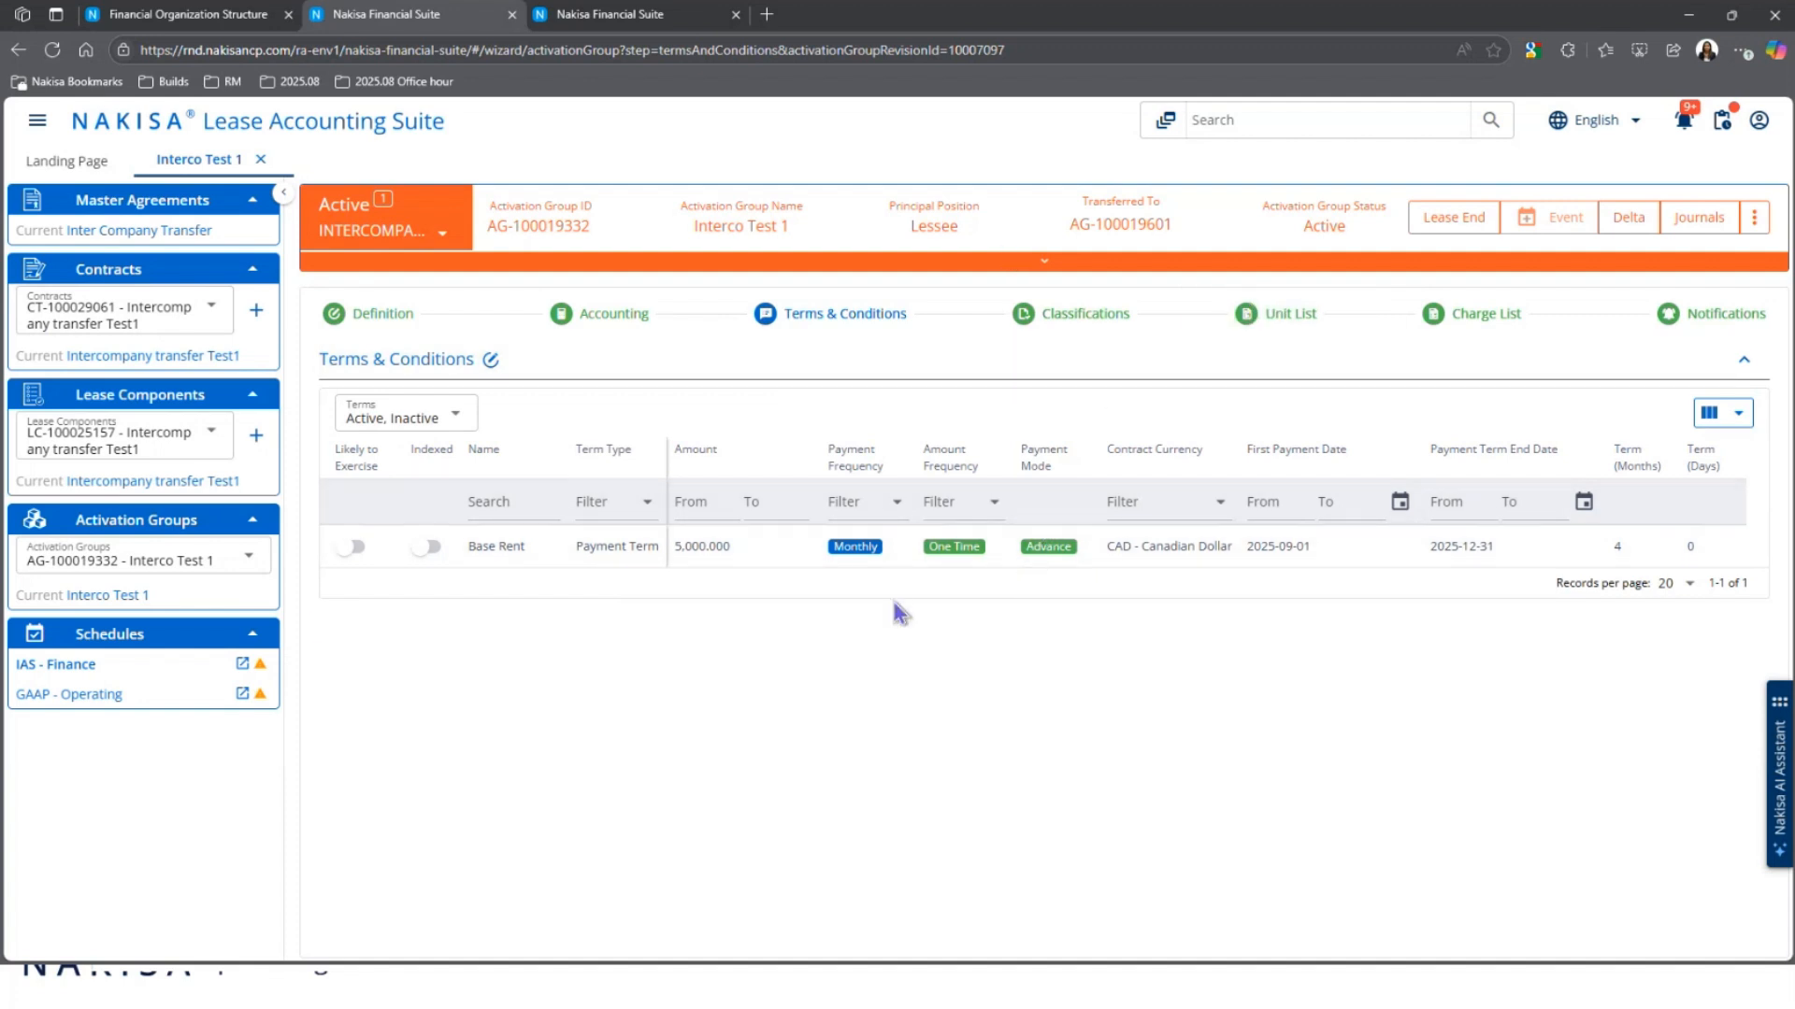
Step: From the original contract's Definition step, follow the Transferred To link to contract CT-100029820
left_click(145, 356)
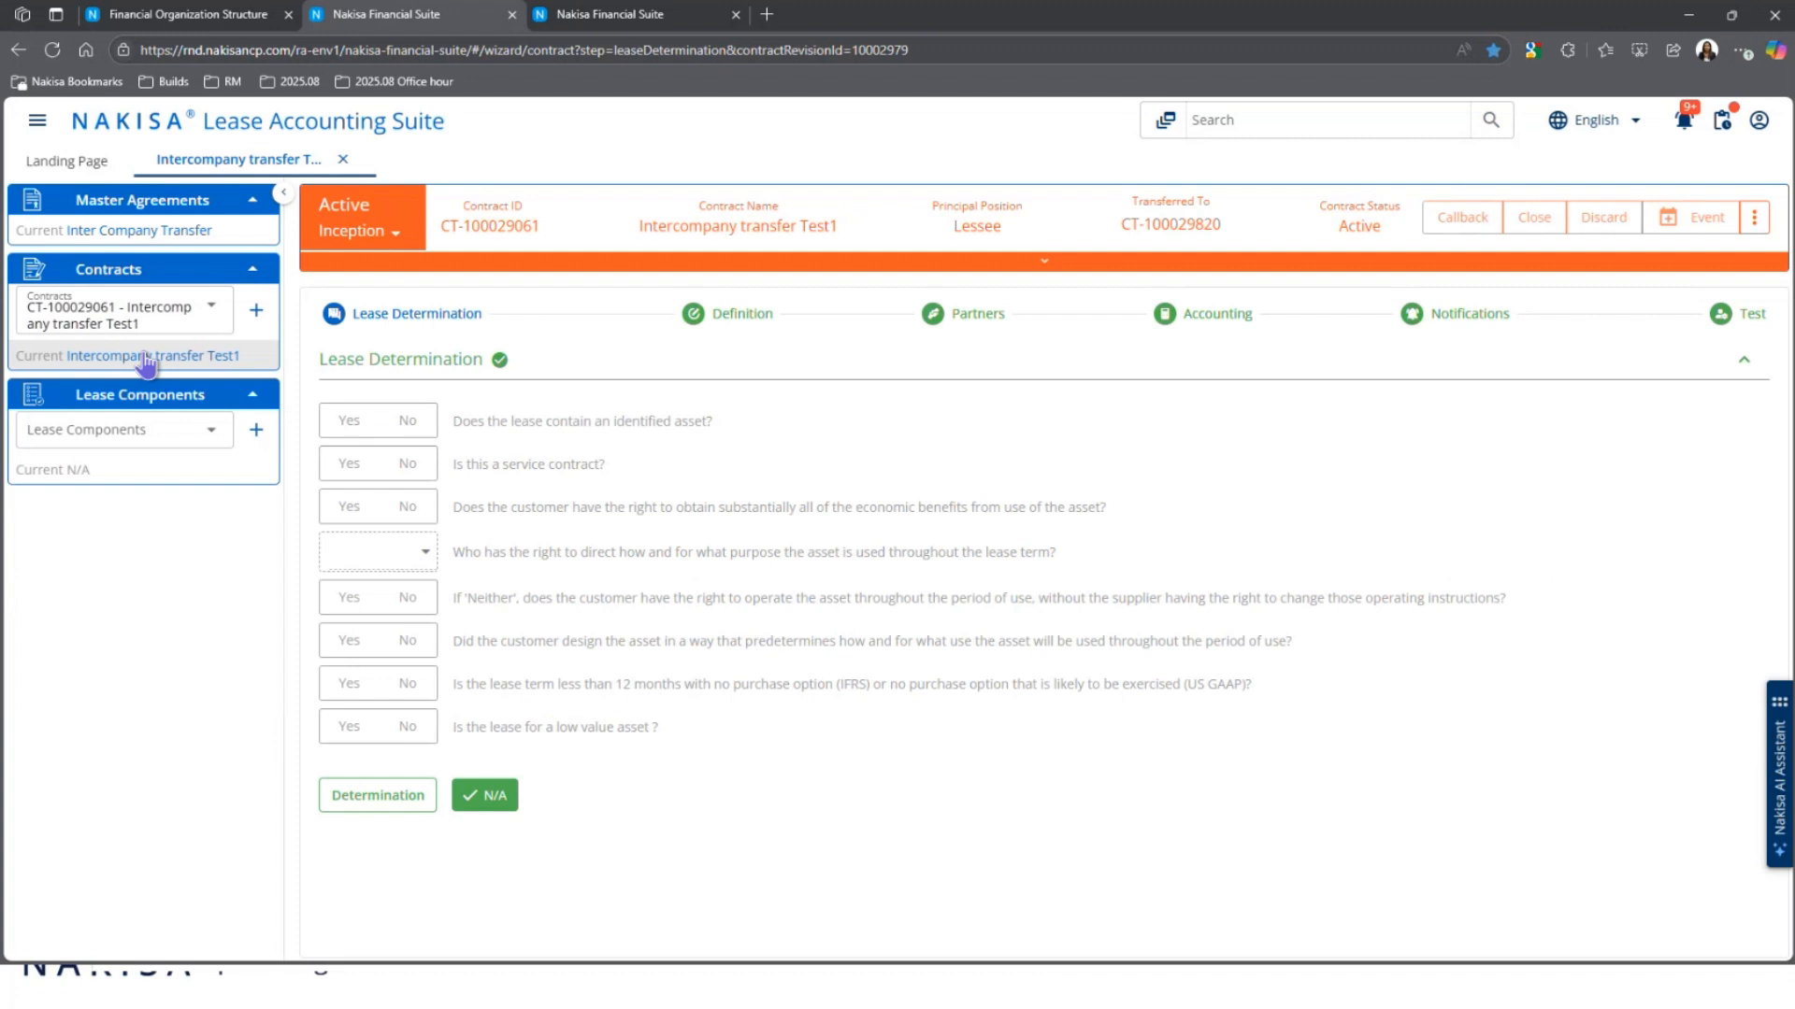
left_click(734, 329)
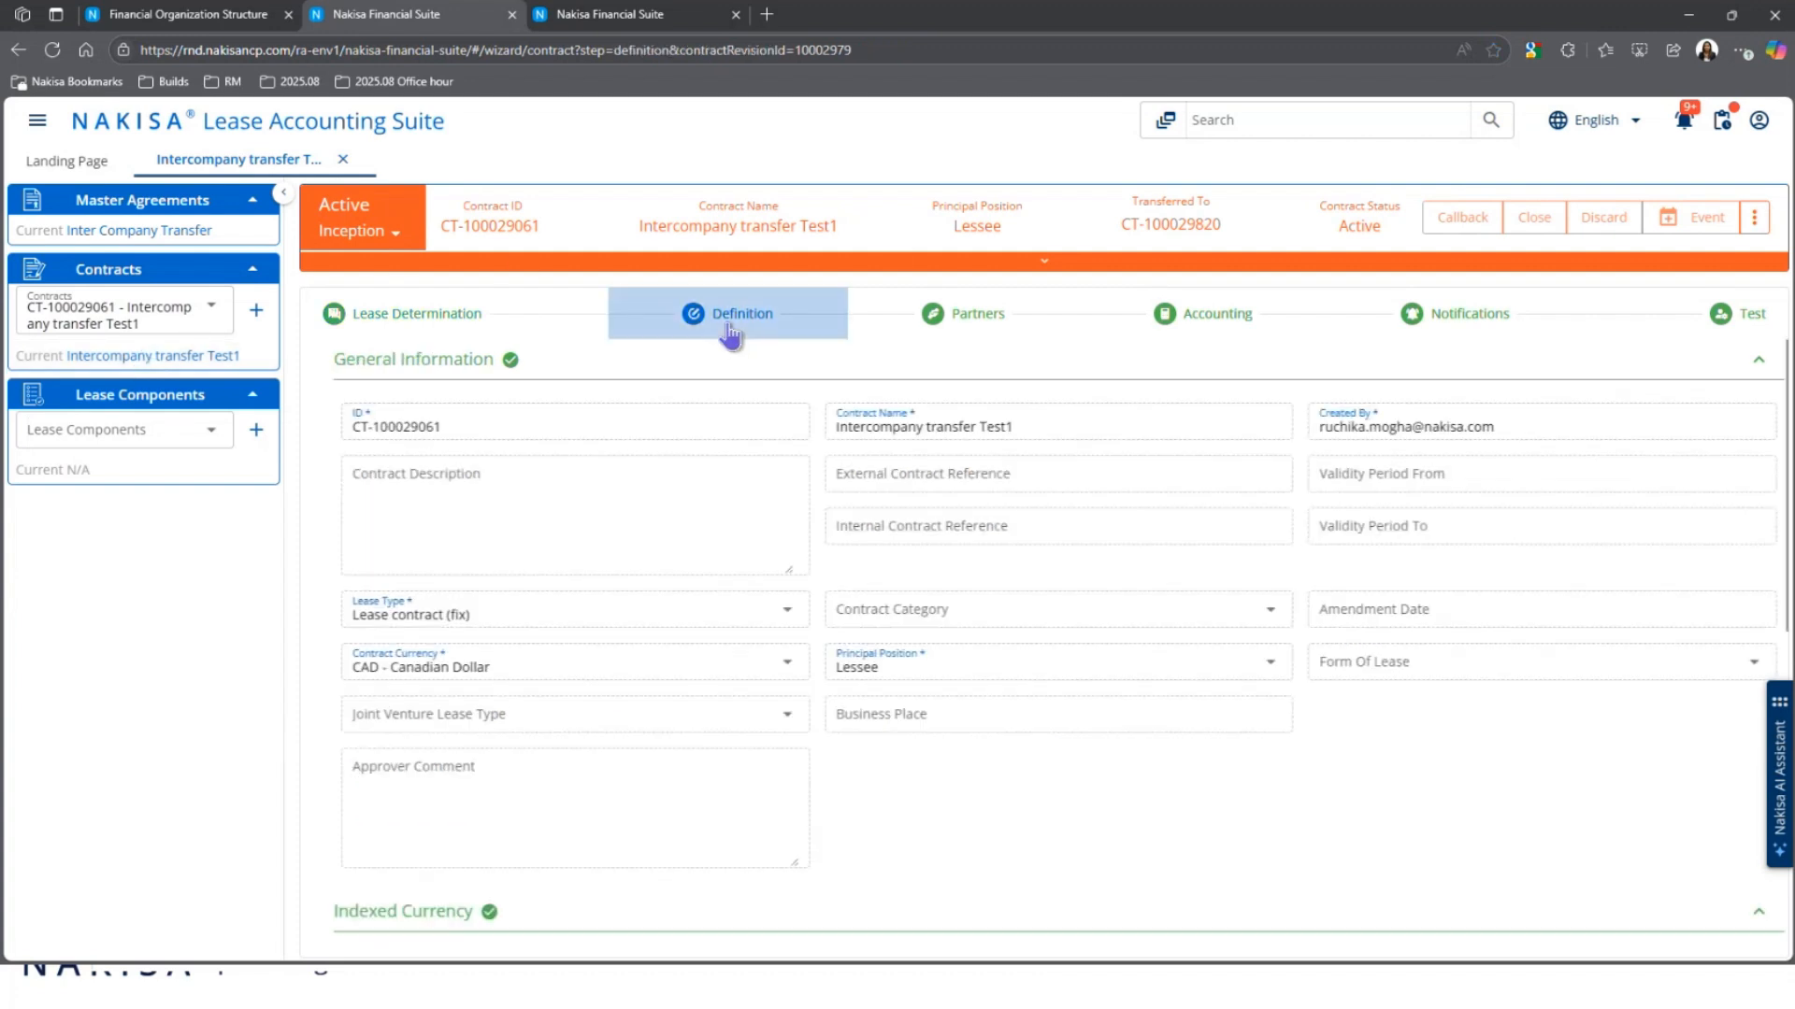
scroll(1209, 648, "down", 5)
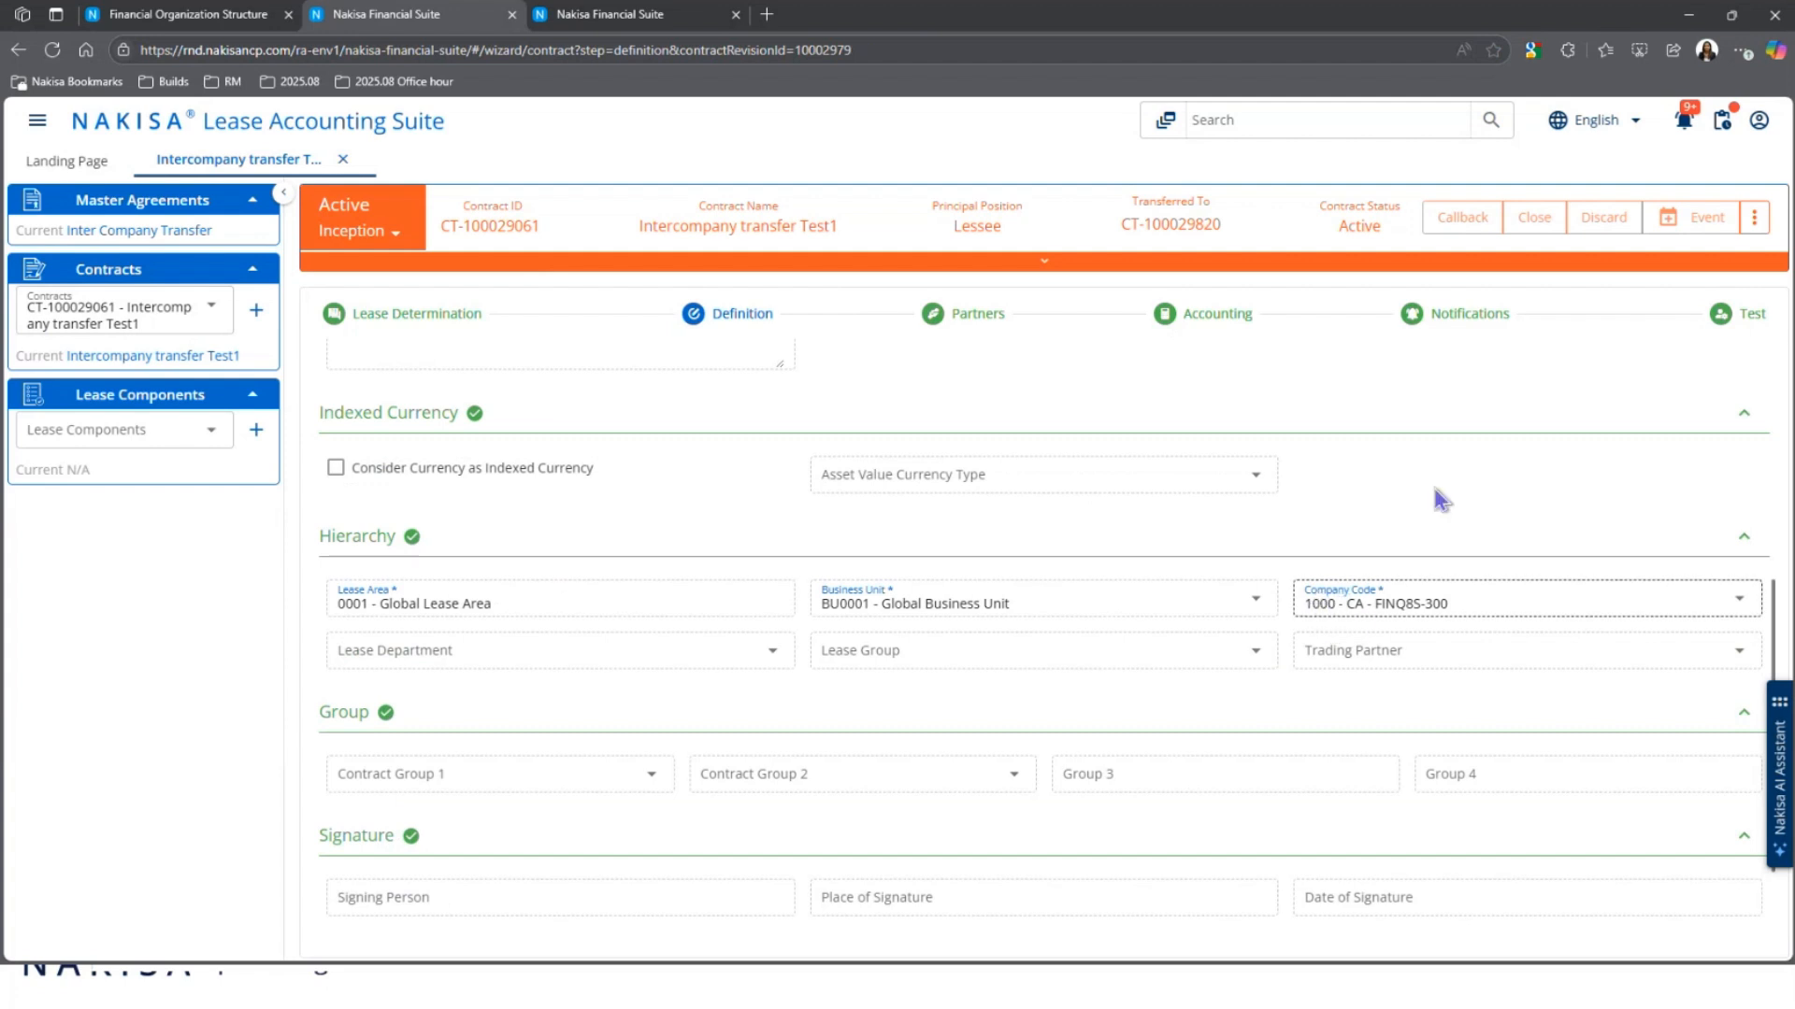
left_click(1199, 242)
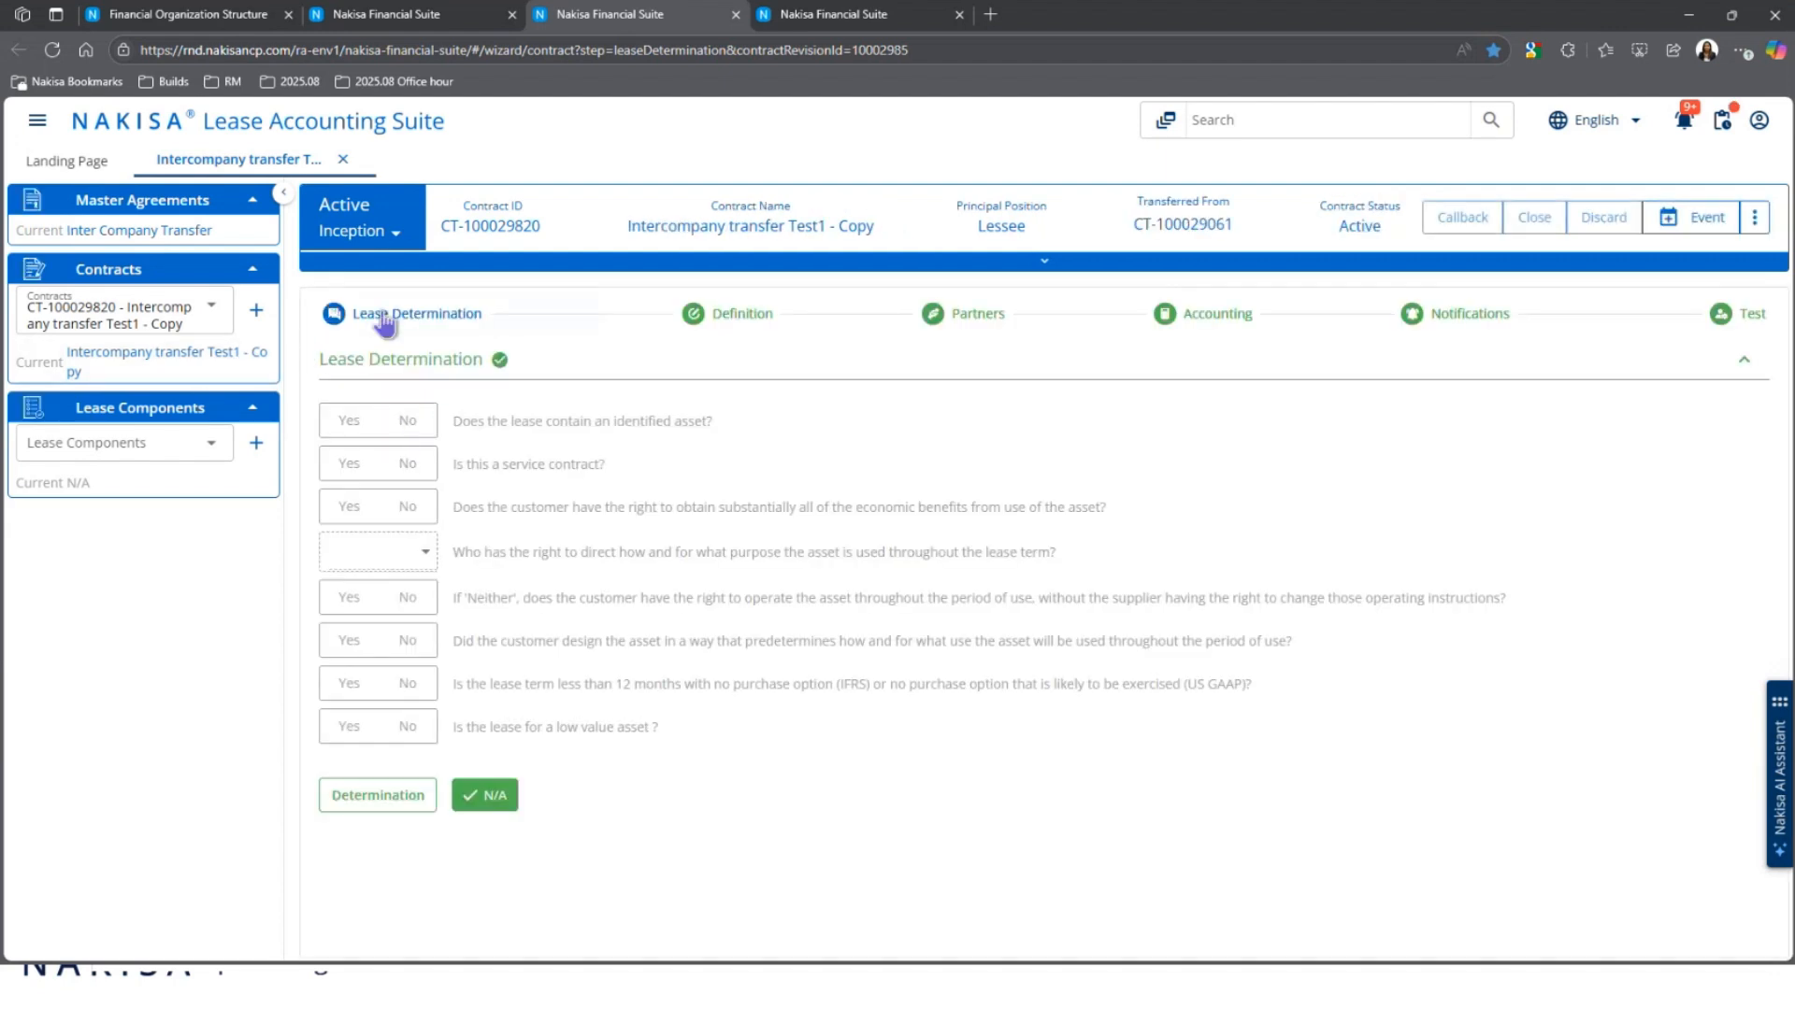
Step: Select copied lease component LC-100025306, then its new activation group AG-100019601 - Interco Test 1
left_click(760, 327)
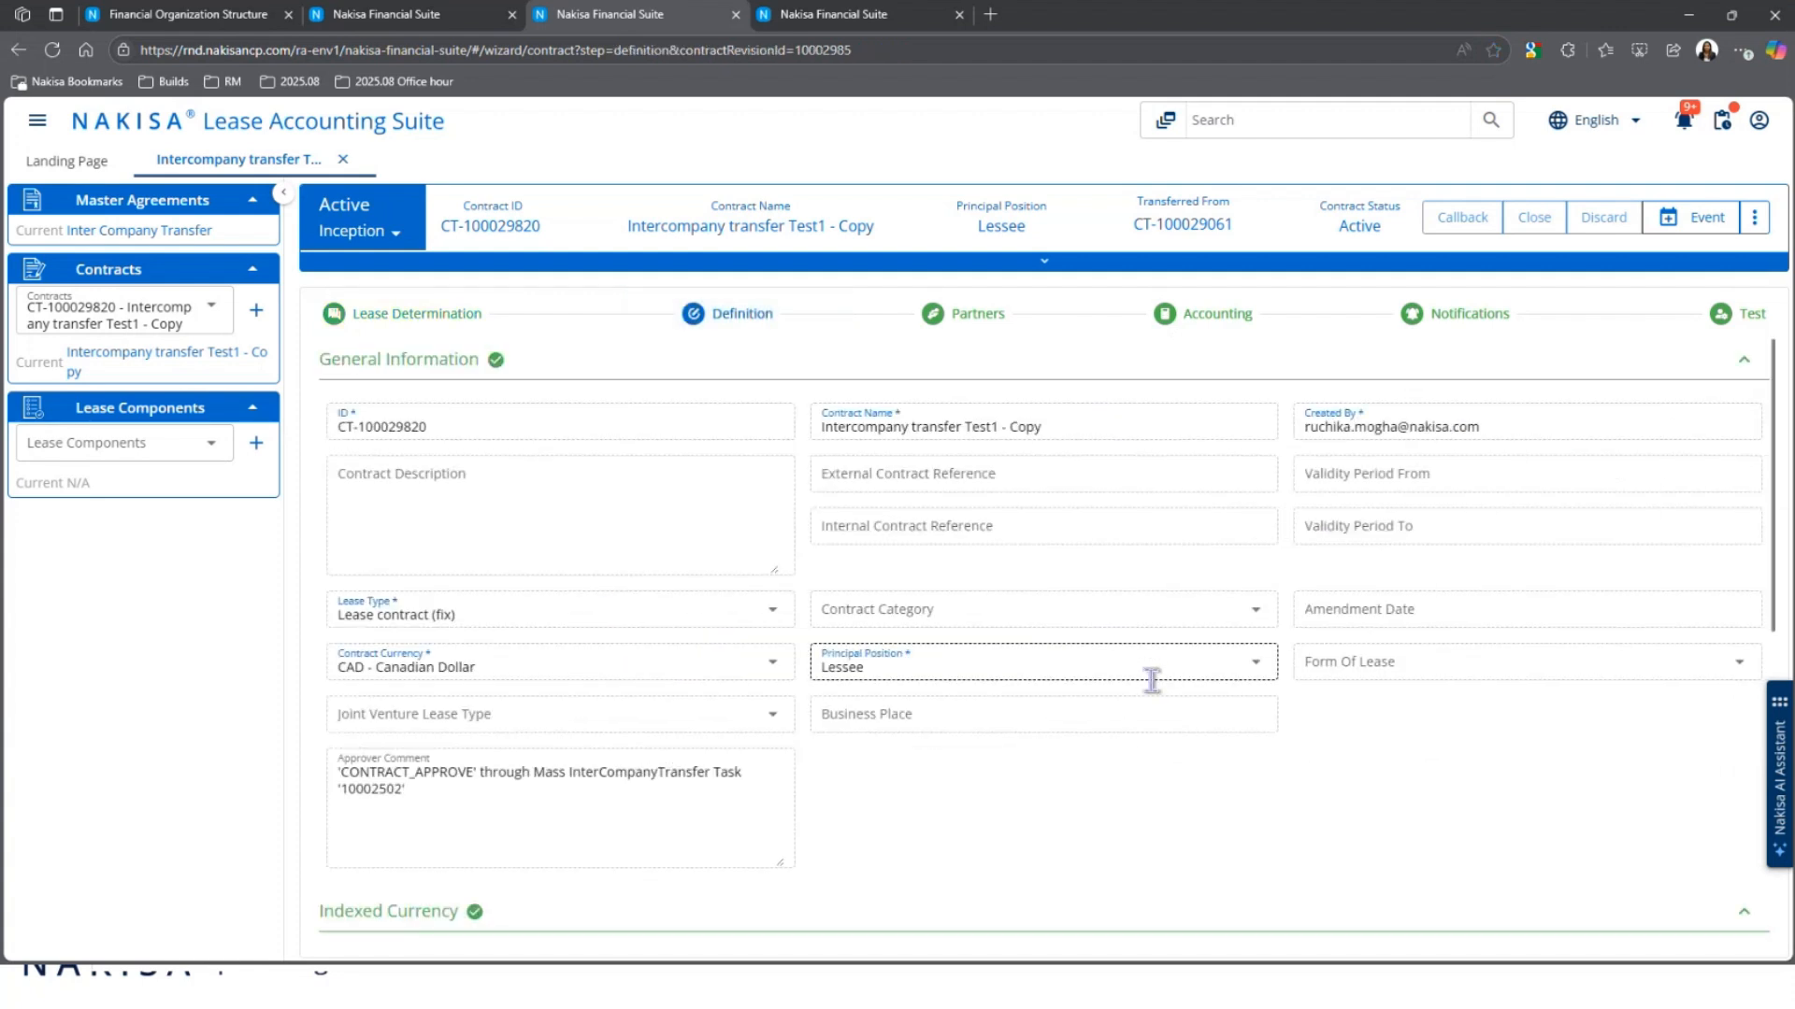
scroll(1153, 687, "down", 1)
scroll(1142, 682, "down", 3)
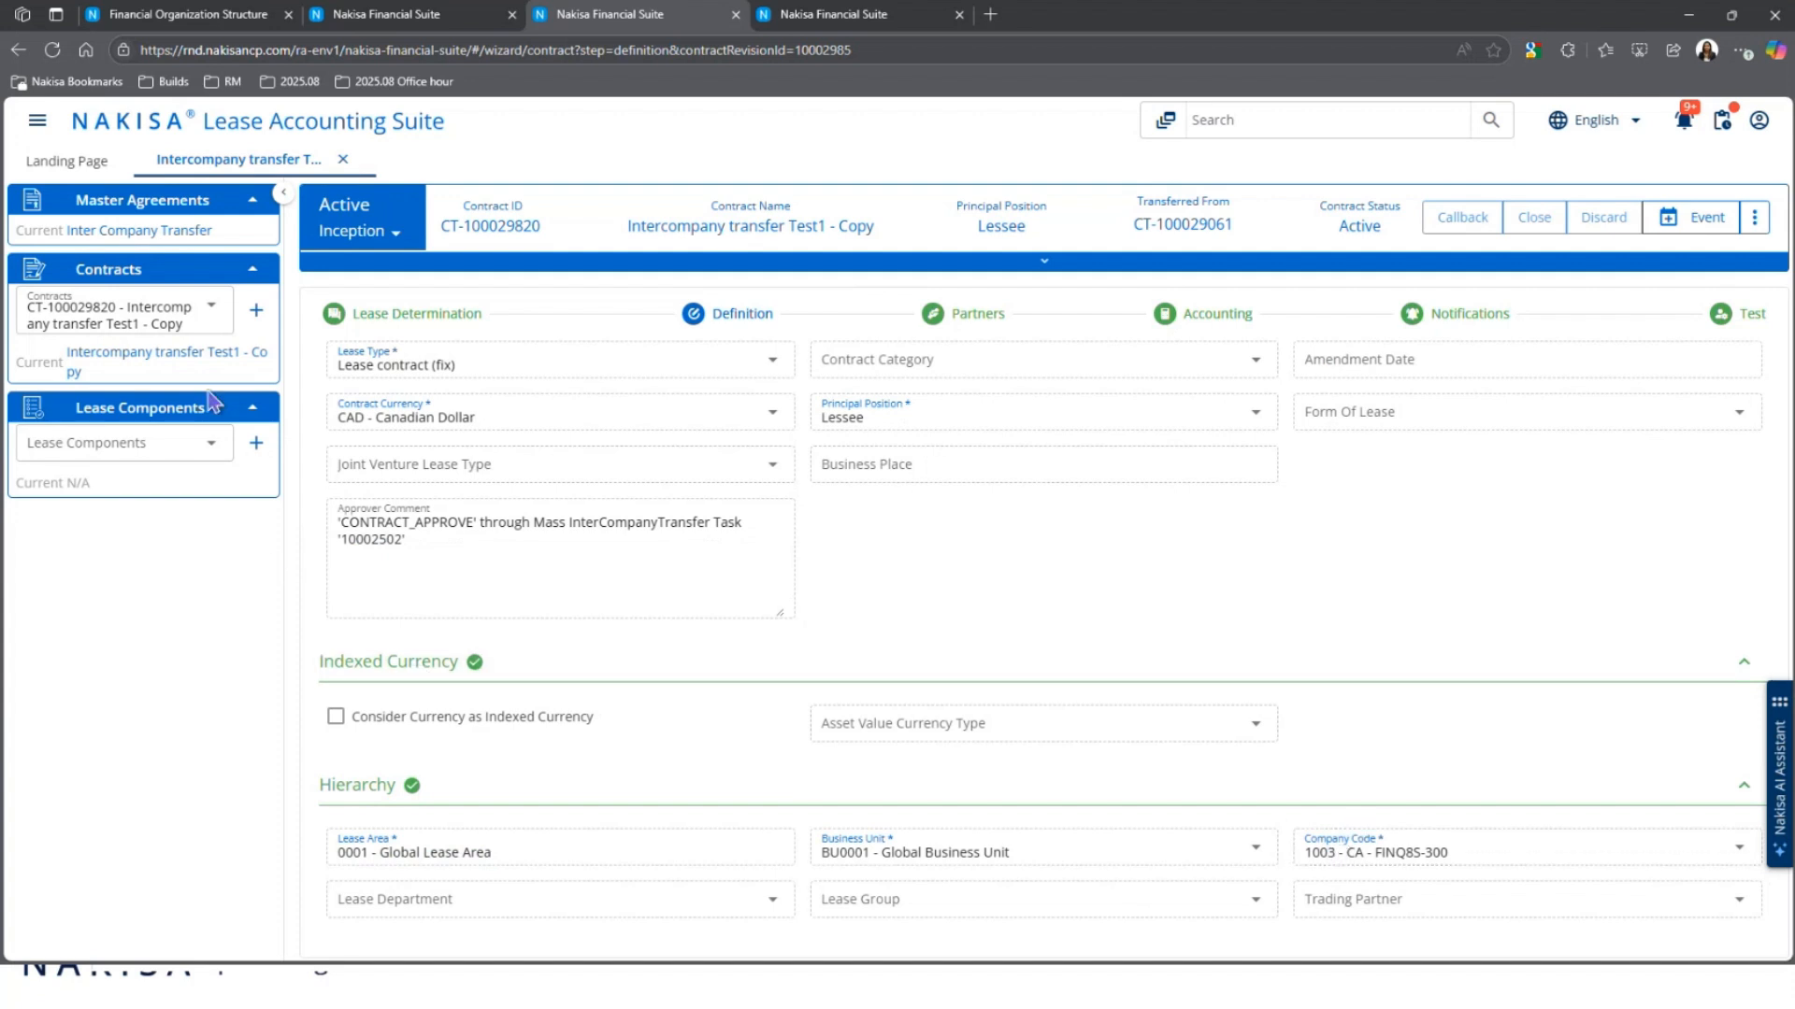
left_click(187, 456)
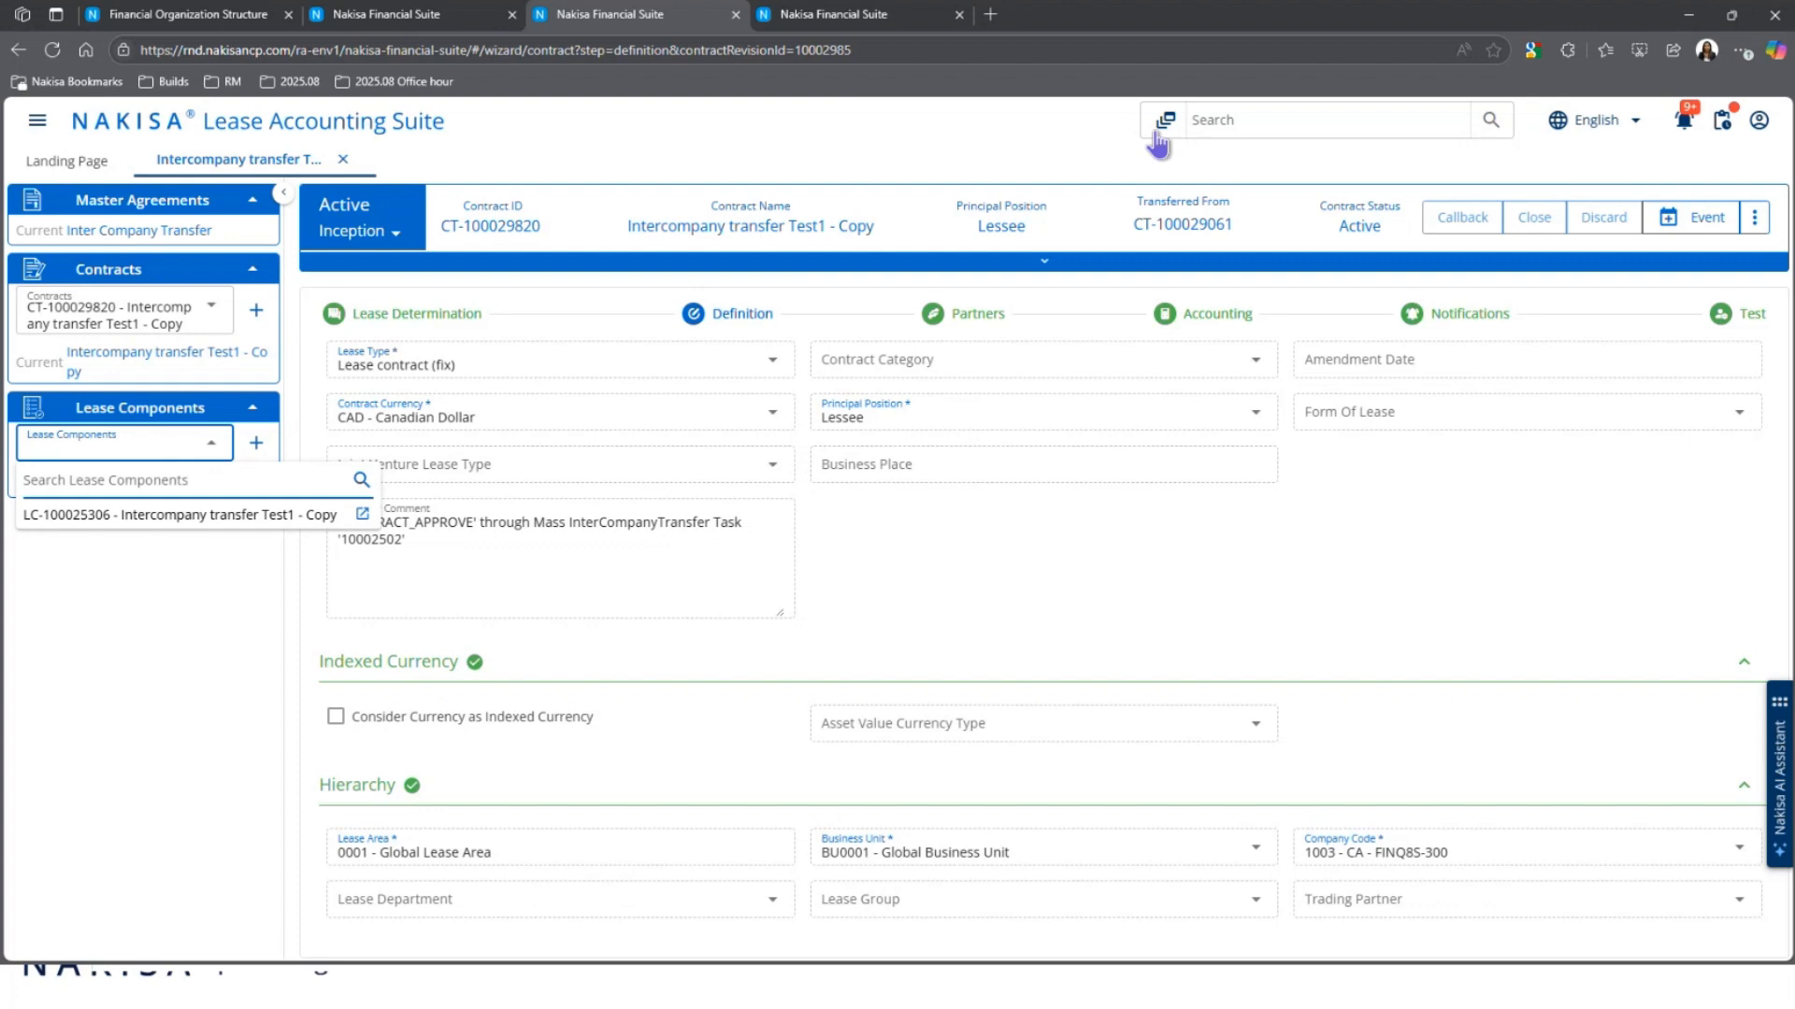
left_click(169, 515)
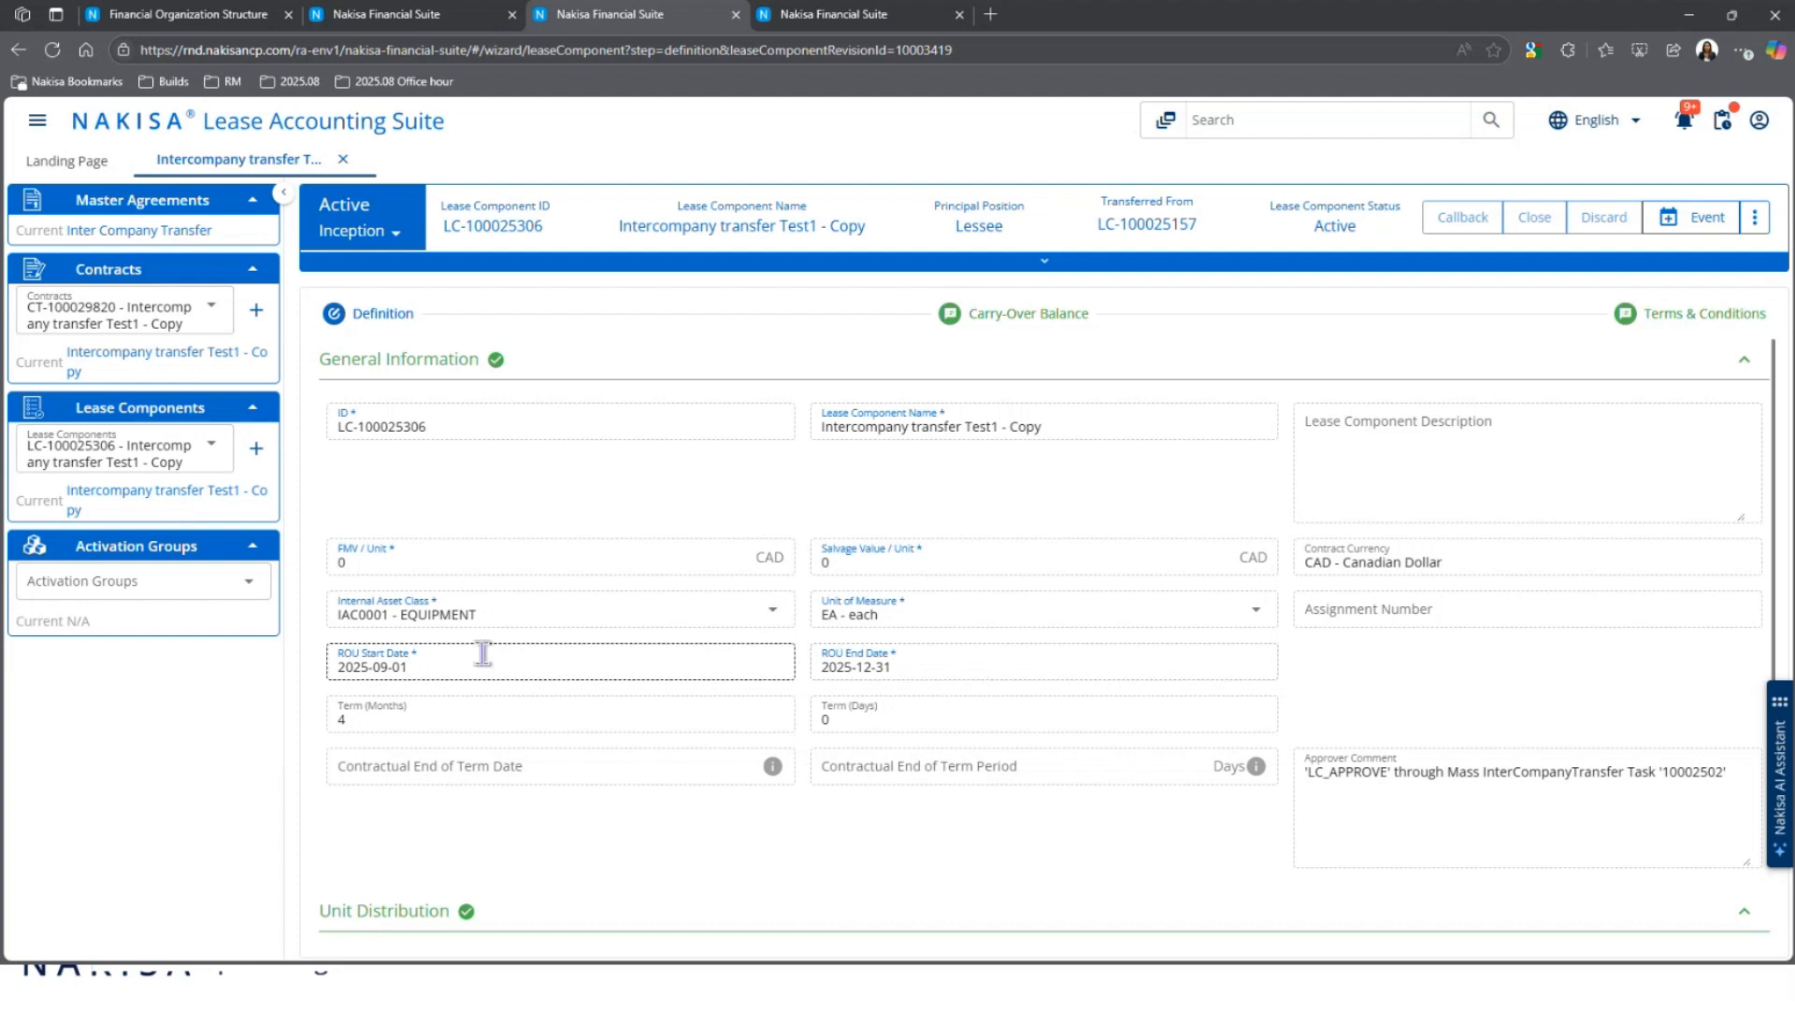
left_click(175, 585)
left_click(160, 658)
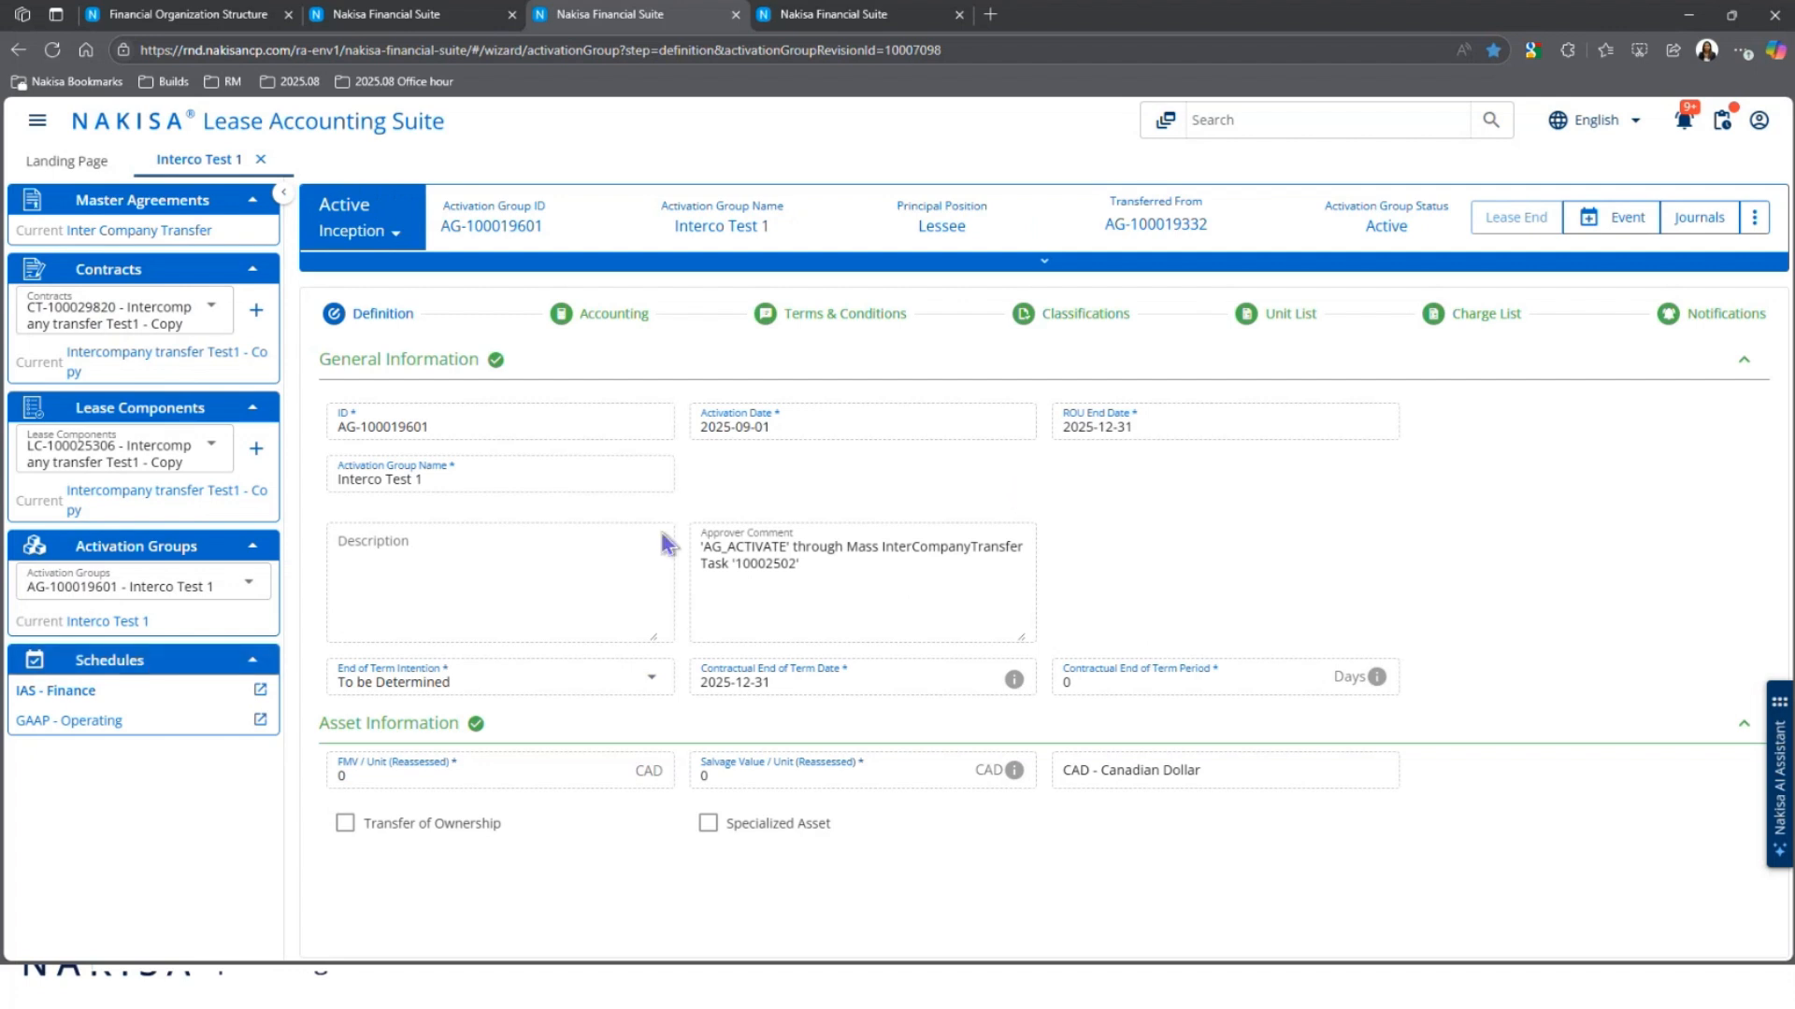
Step: Show AG-100019601's Terms & Conditions: Base Rent 5,000.000 CAD monthly, 2025-09-01 to 2025-12-31
left_click(812, 311)
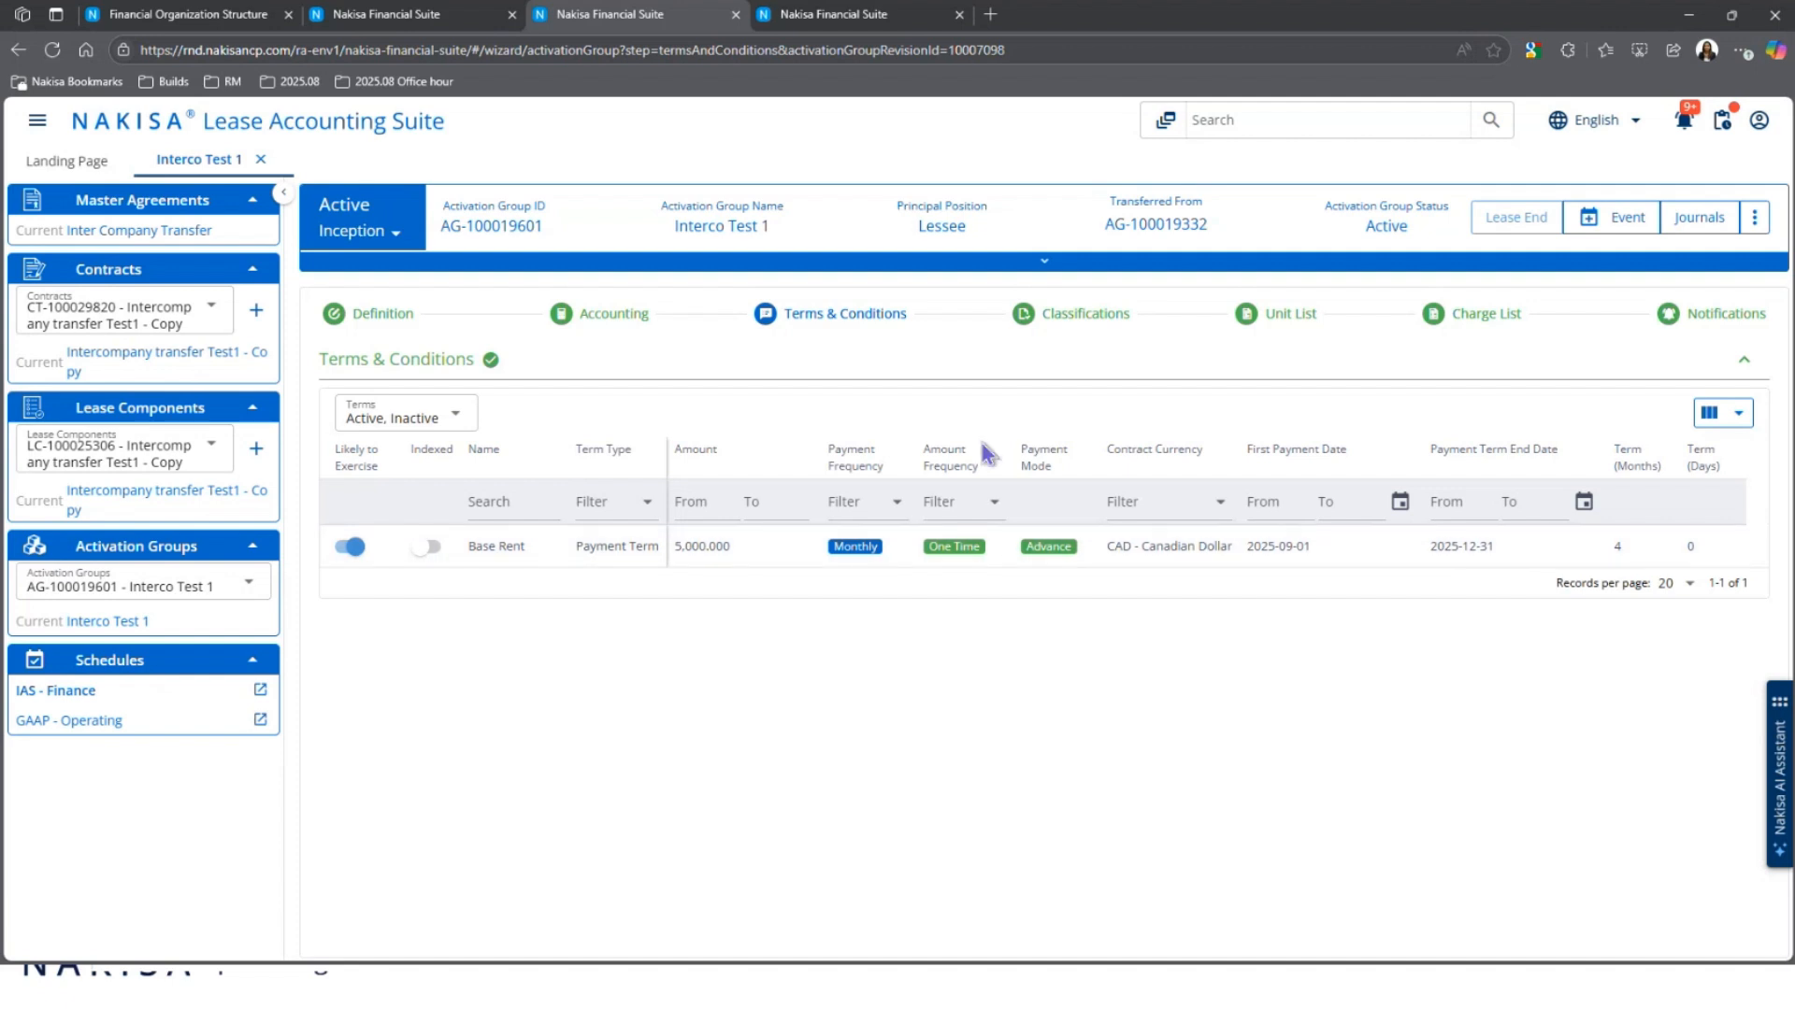
Step: Open the IAS - Finance schedule, review the Mass Intercompany Transfer slide, and return to contract CT-100029061
left_click(120, 697)
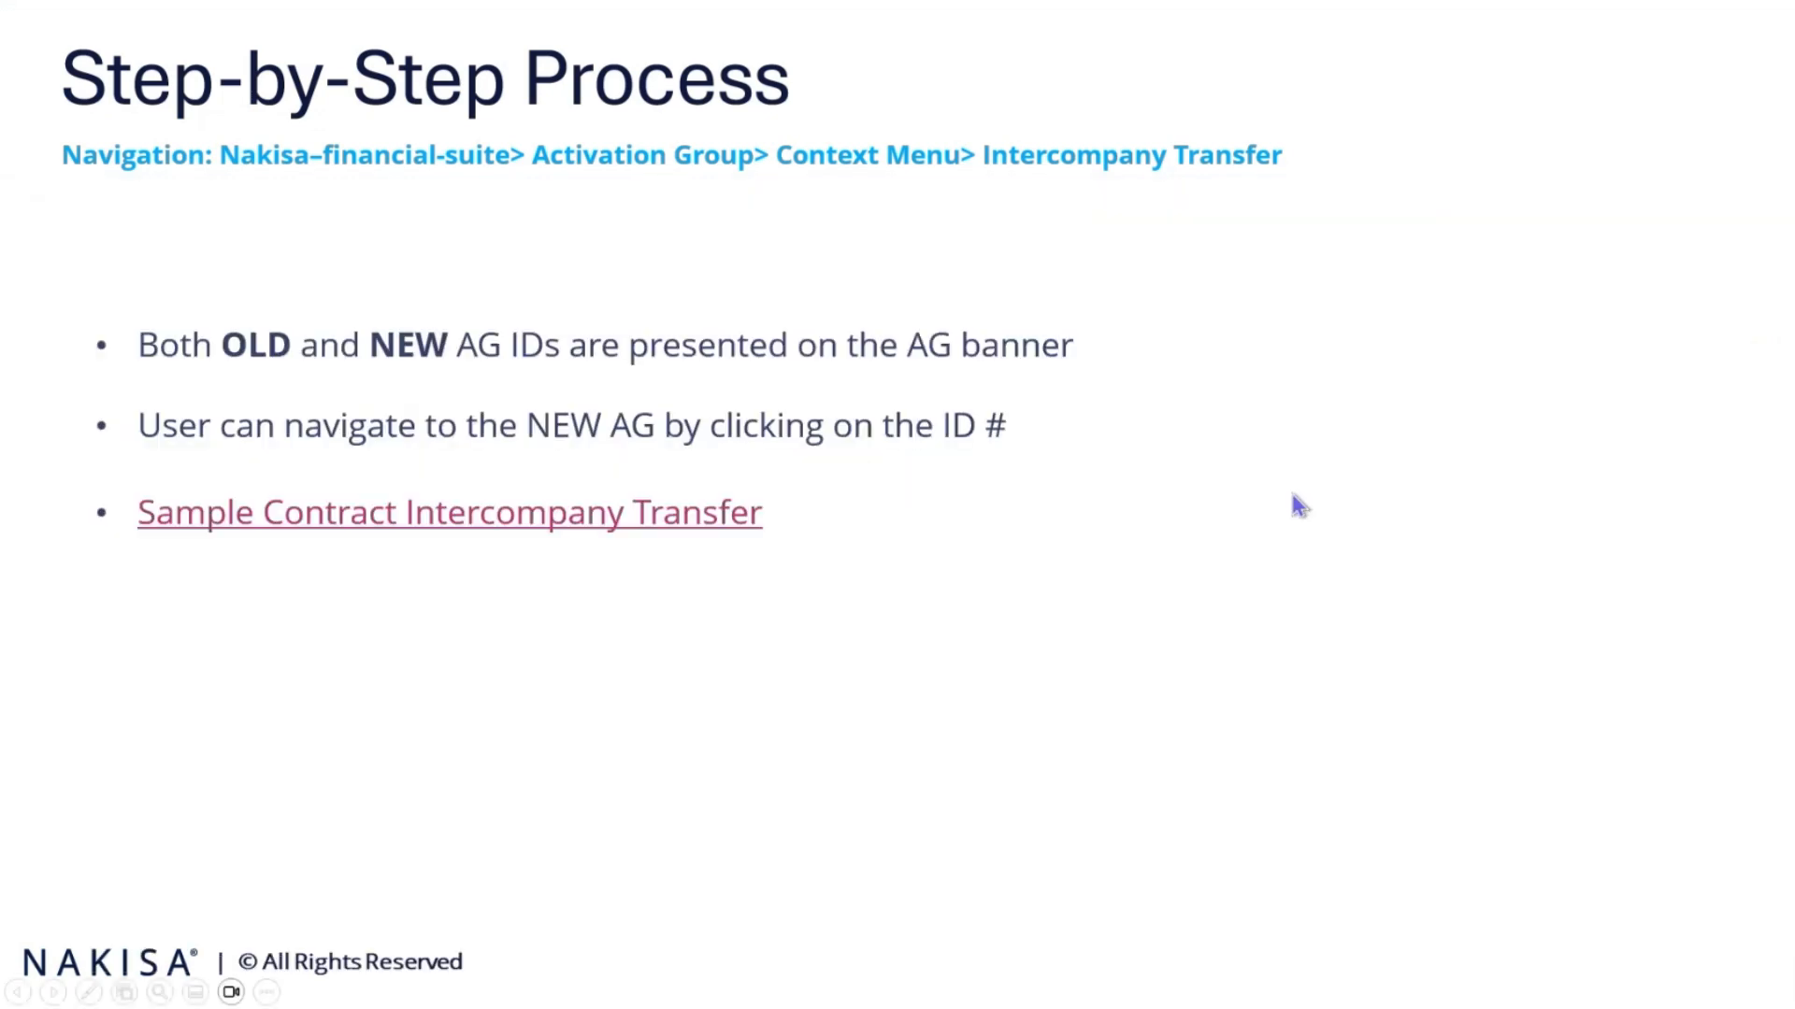
scroll(1304, 504, "down", 1)
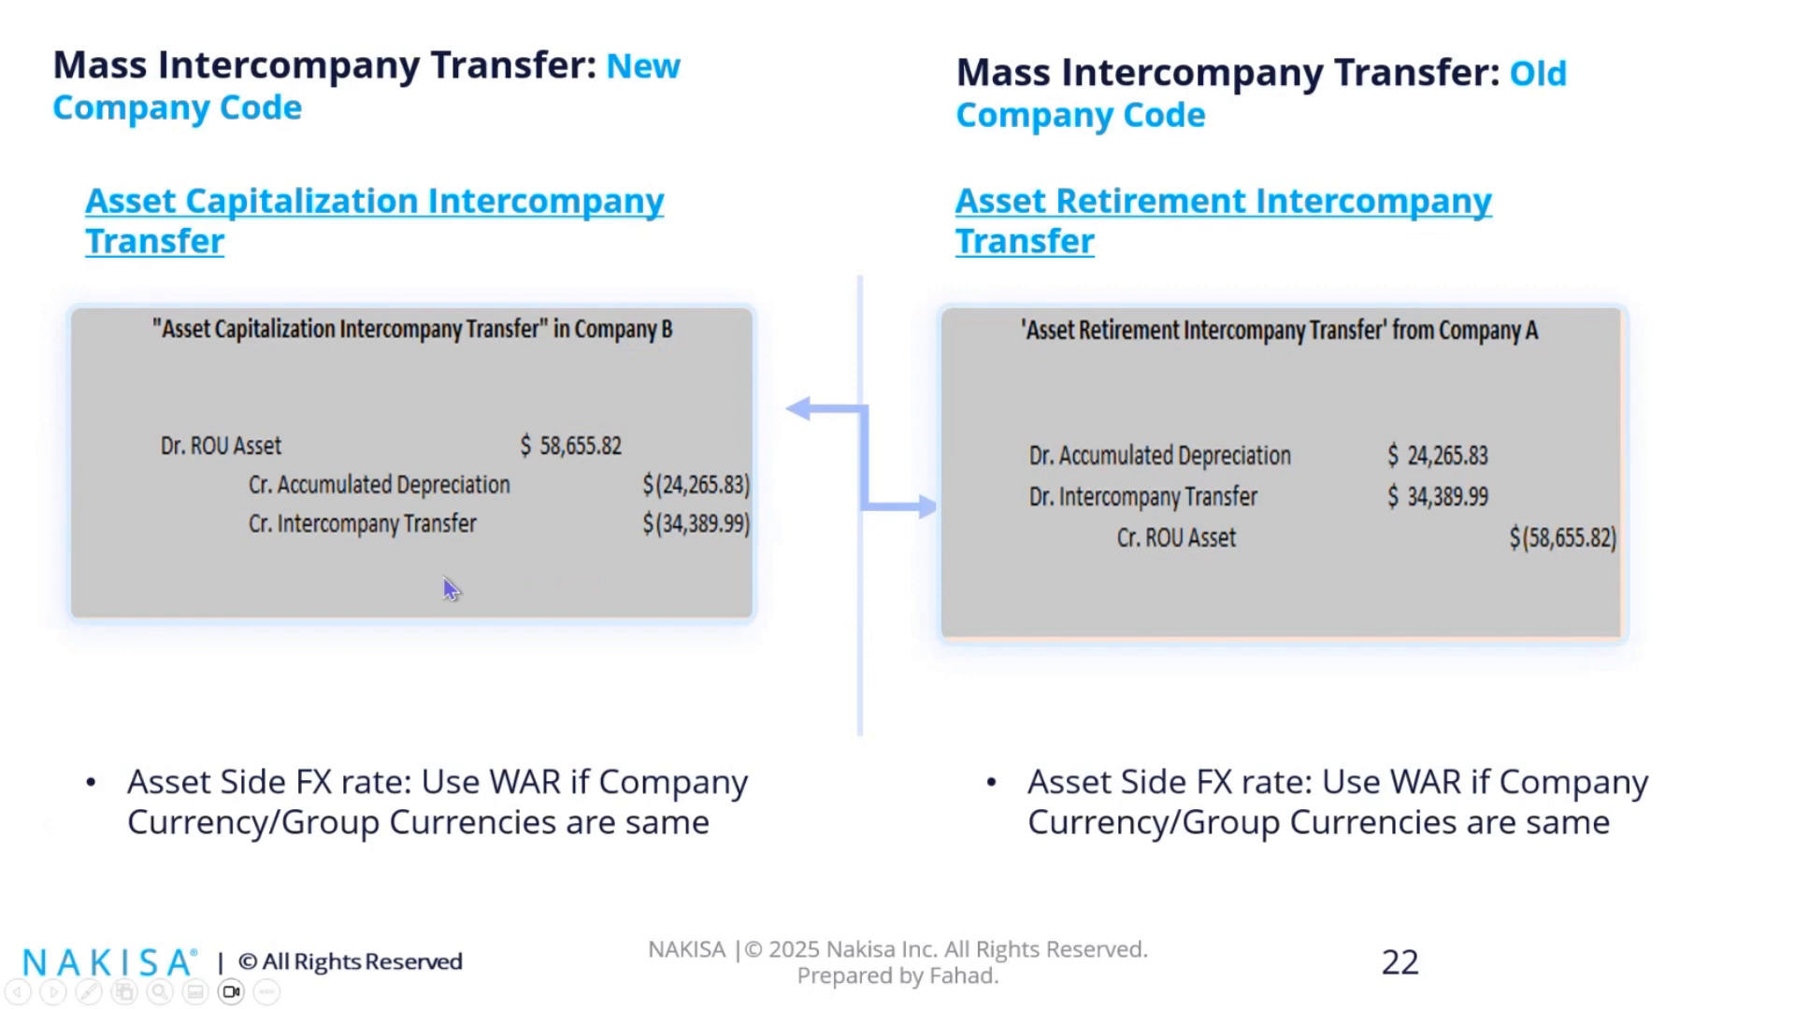
key("alt+Tab")
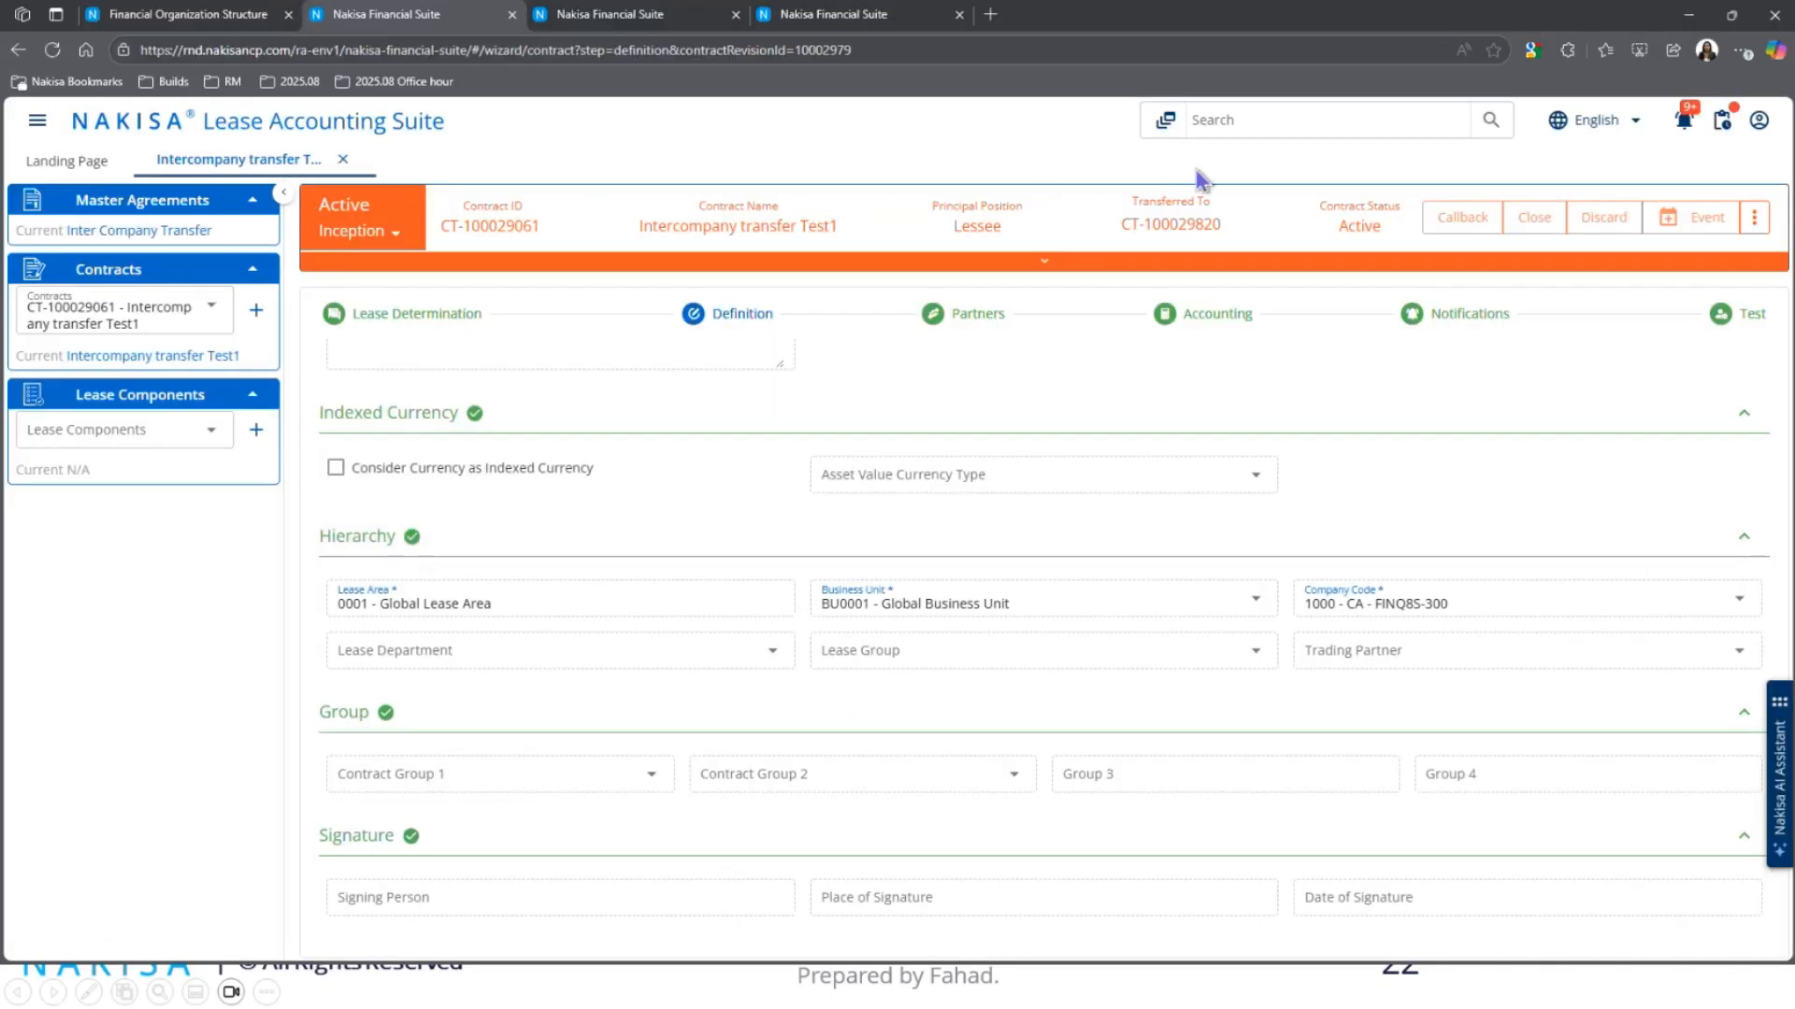
Step: Select lease component LC-100025157 and activation group AG-100019332, then open its IAS - Finance schedule
left_click(86, 432)
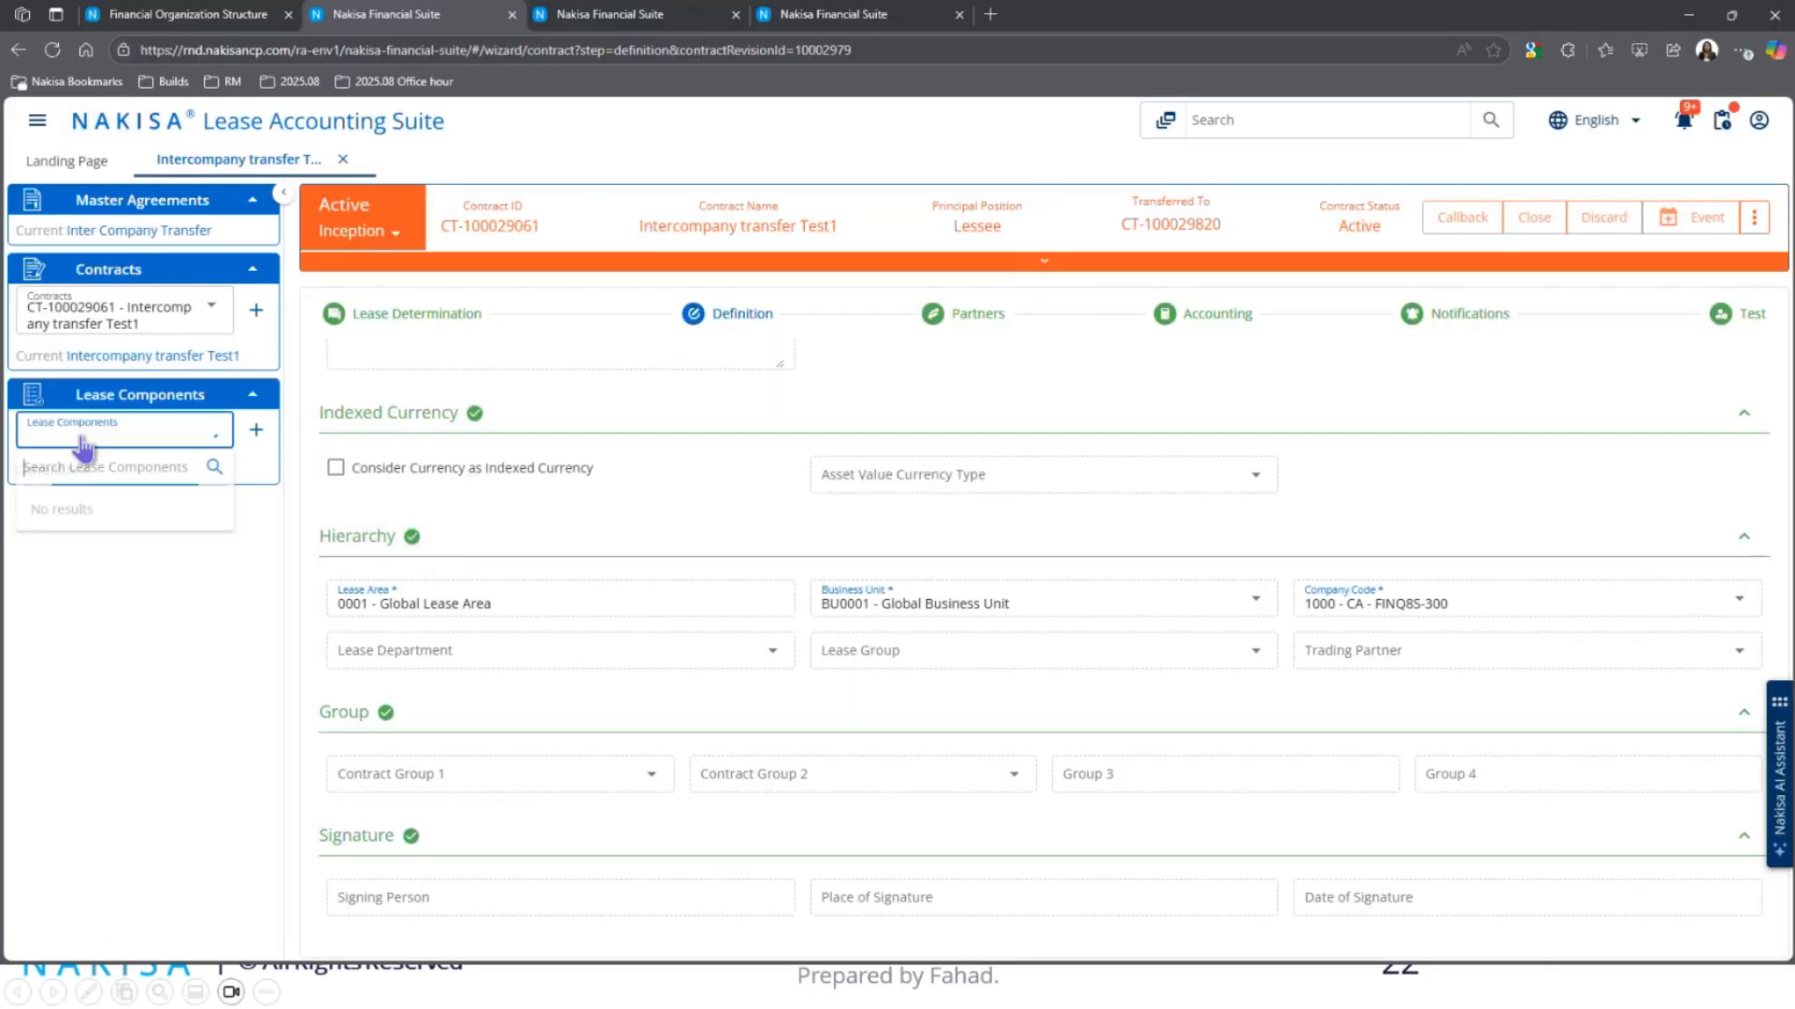
left_click(96, 496)
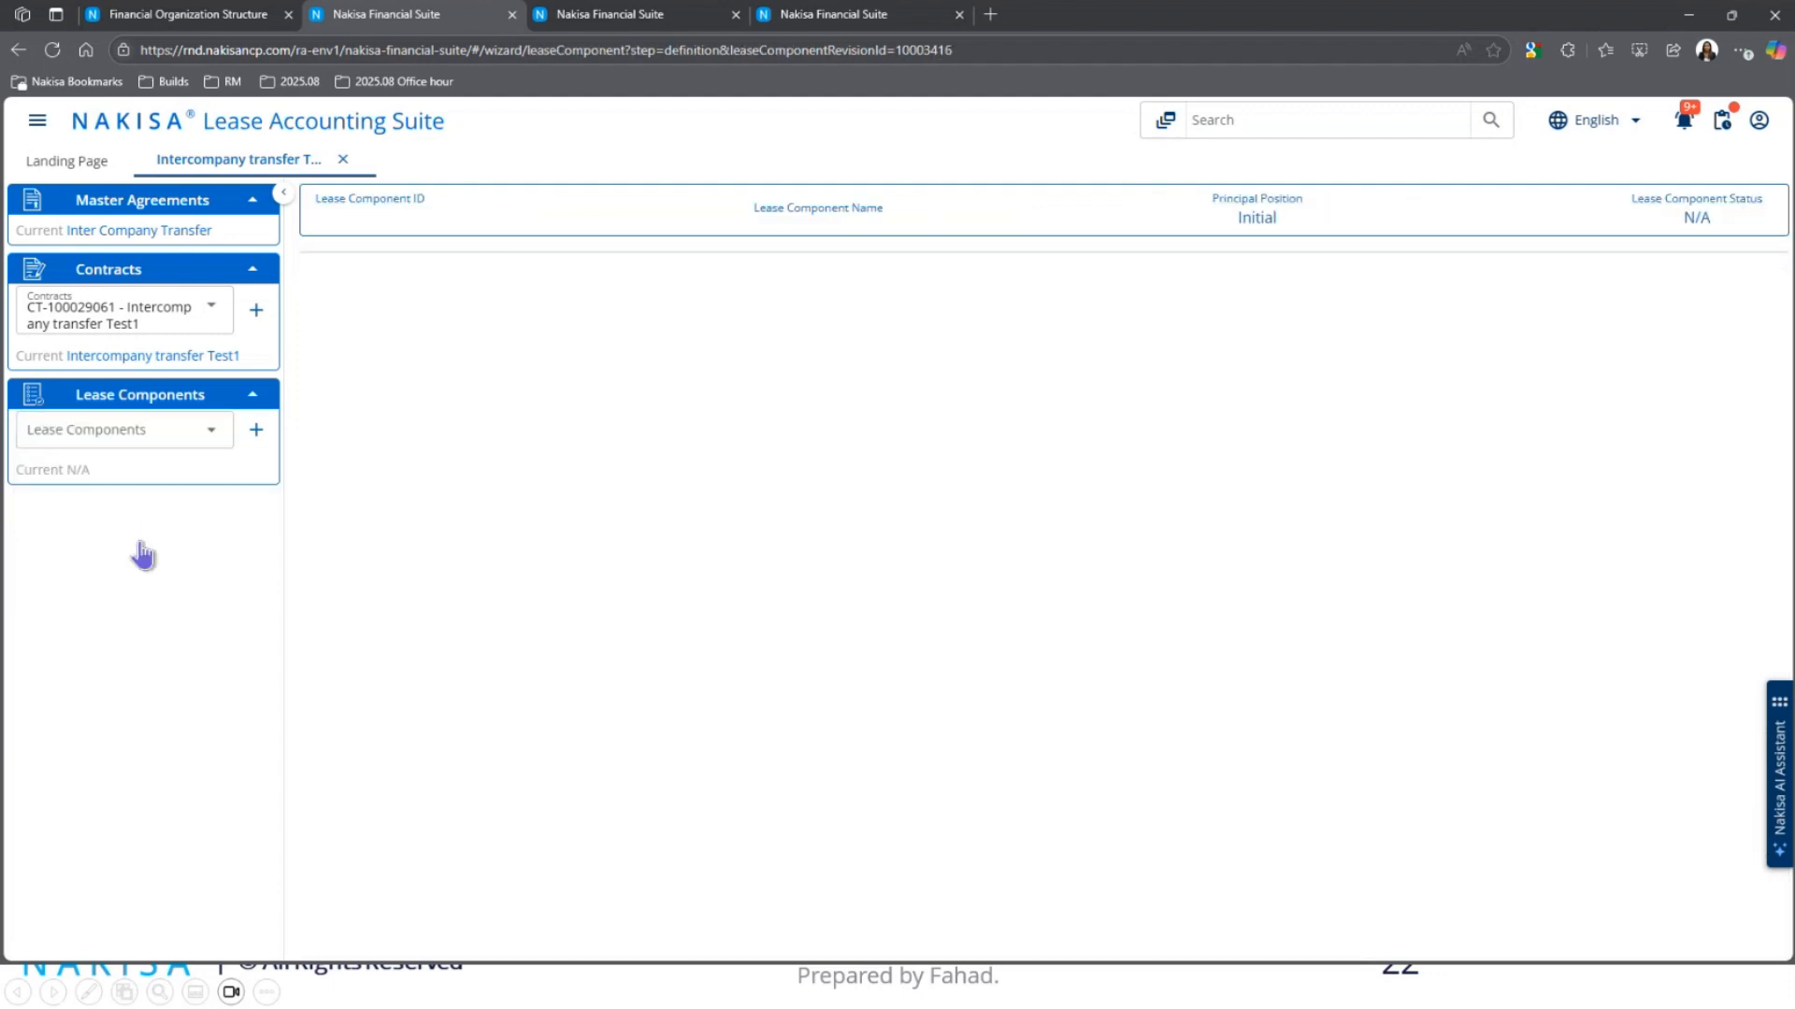
left_click(145, 557)
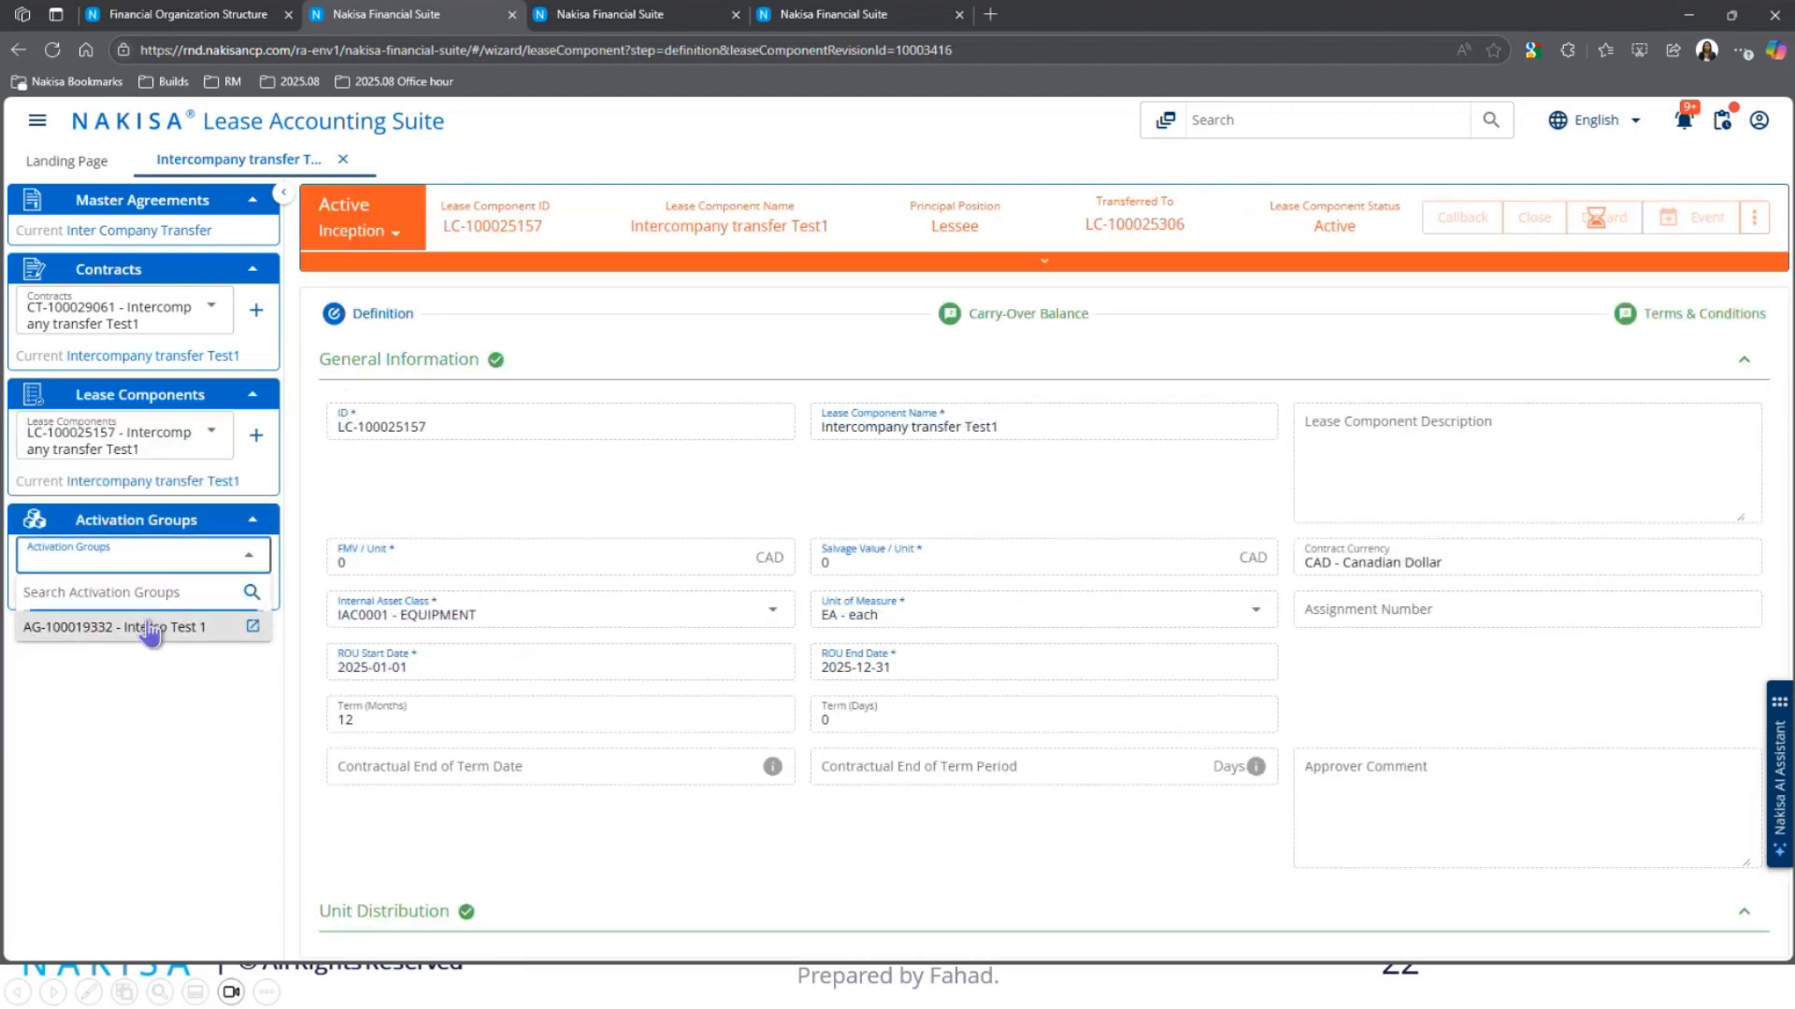
left_click(150, 628)
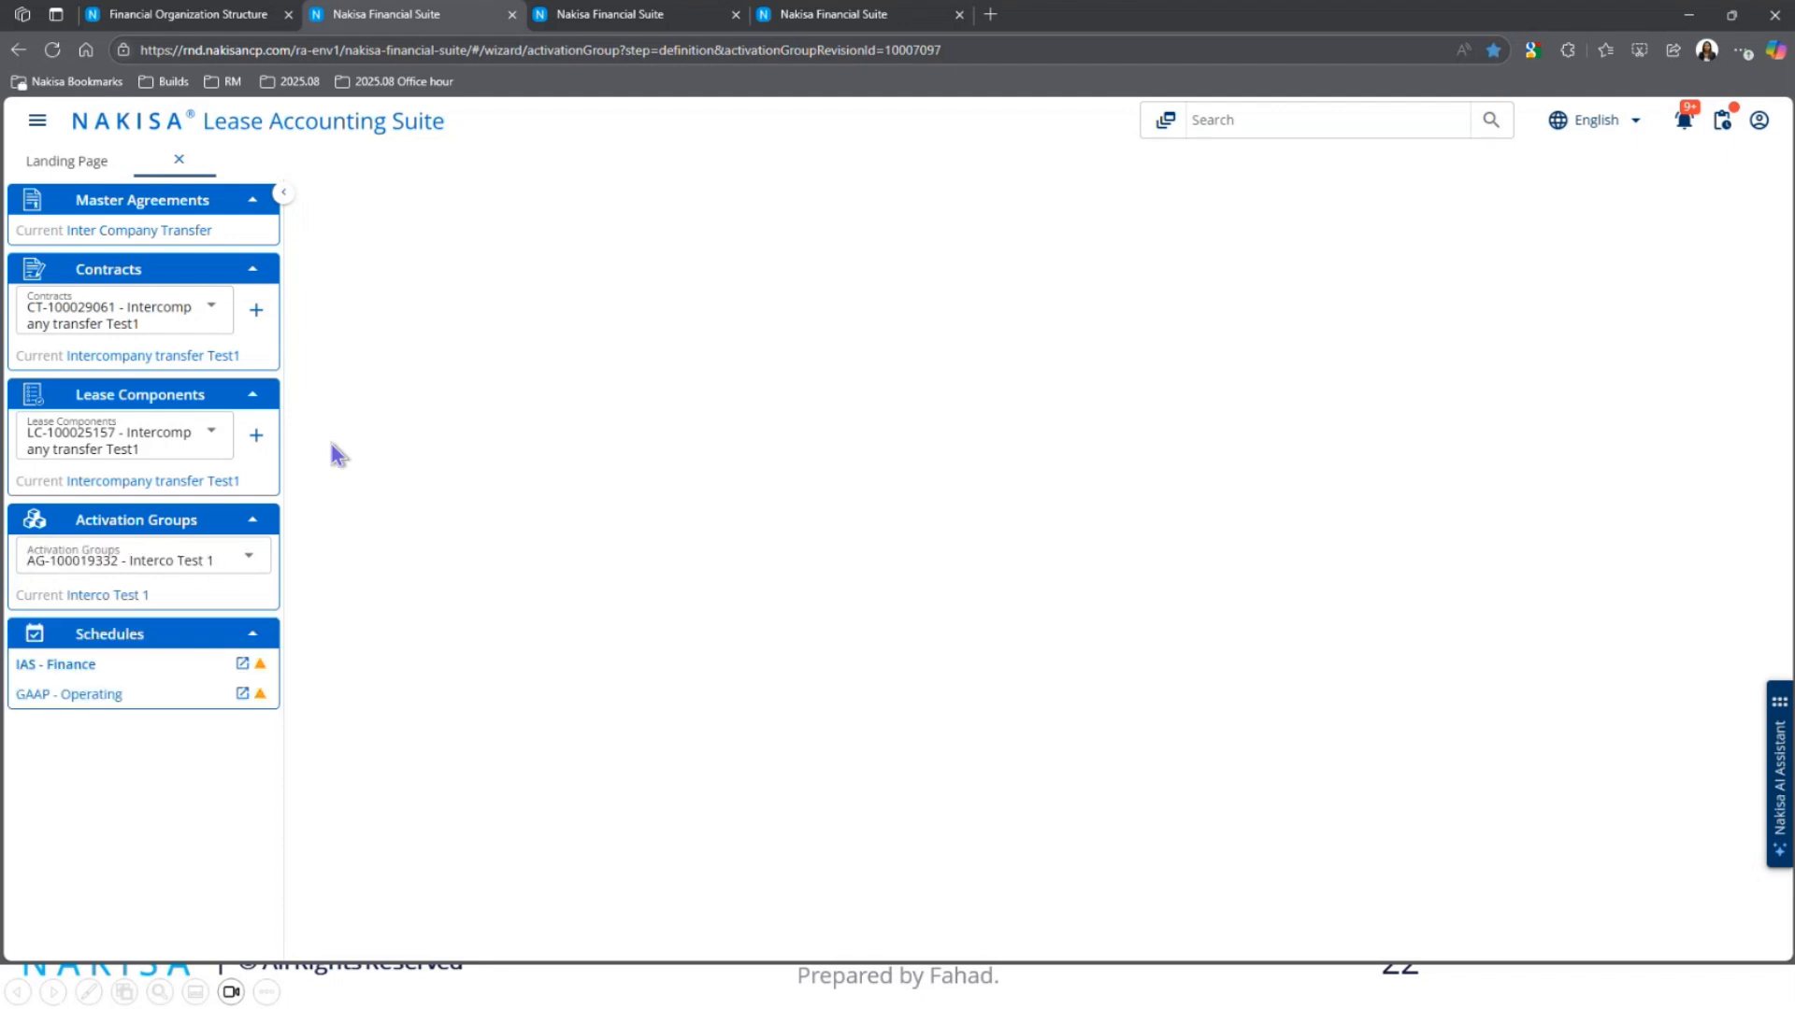
left_click(120, 669)
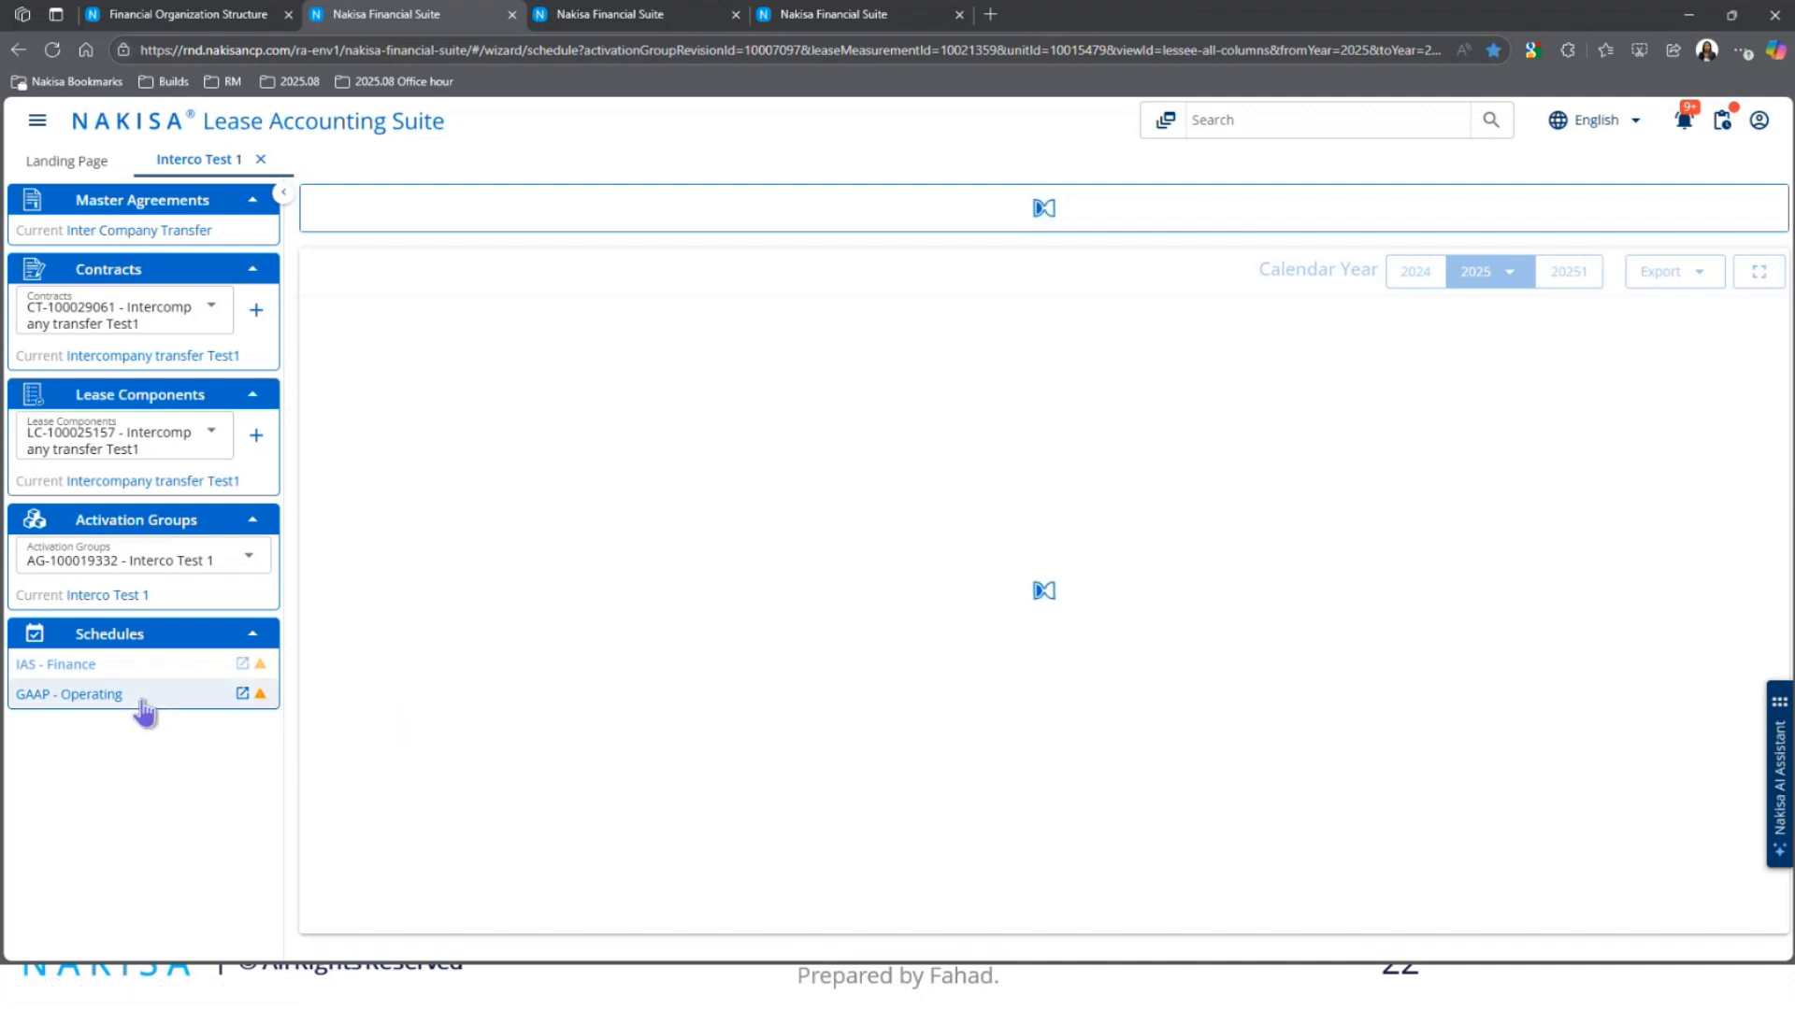
Step: Open AG-100019601's period-1 (2025-09-01) IAS - Finance recognition journal, totalling 19,968.80 CAD
left_click(666, 17)
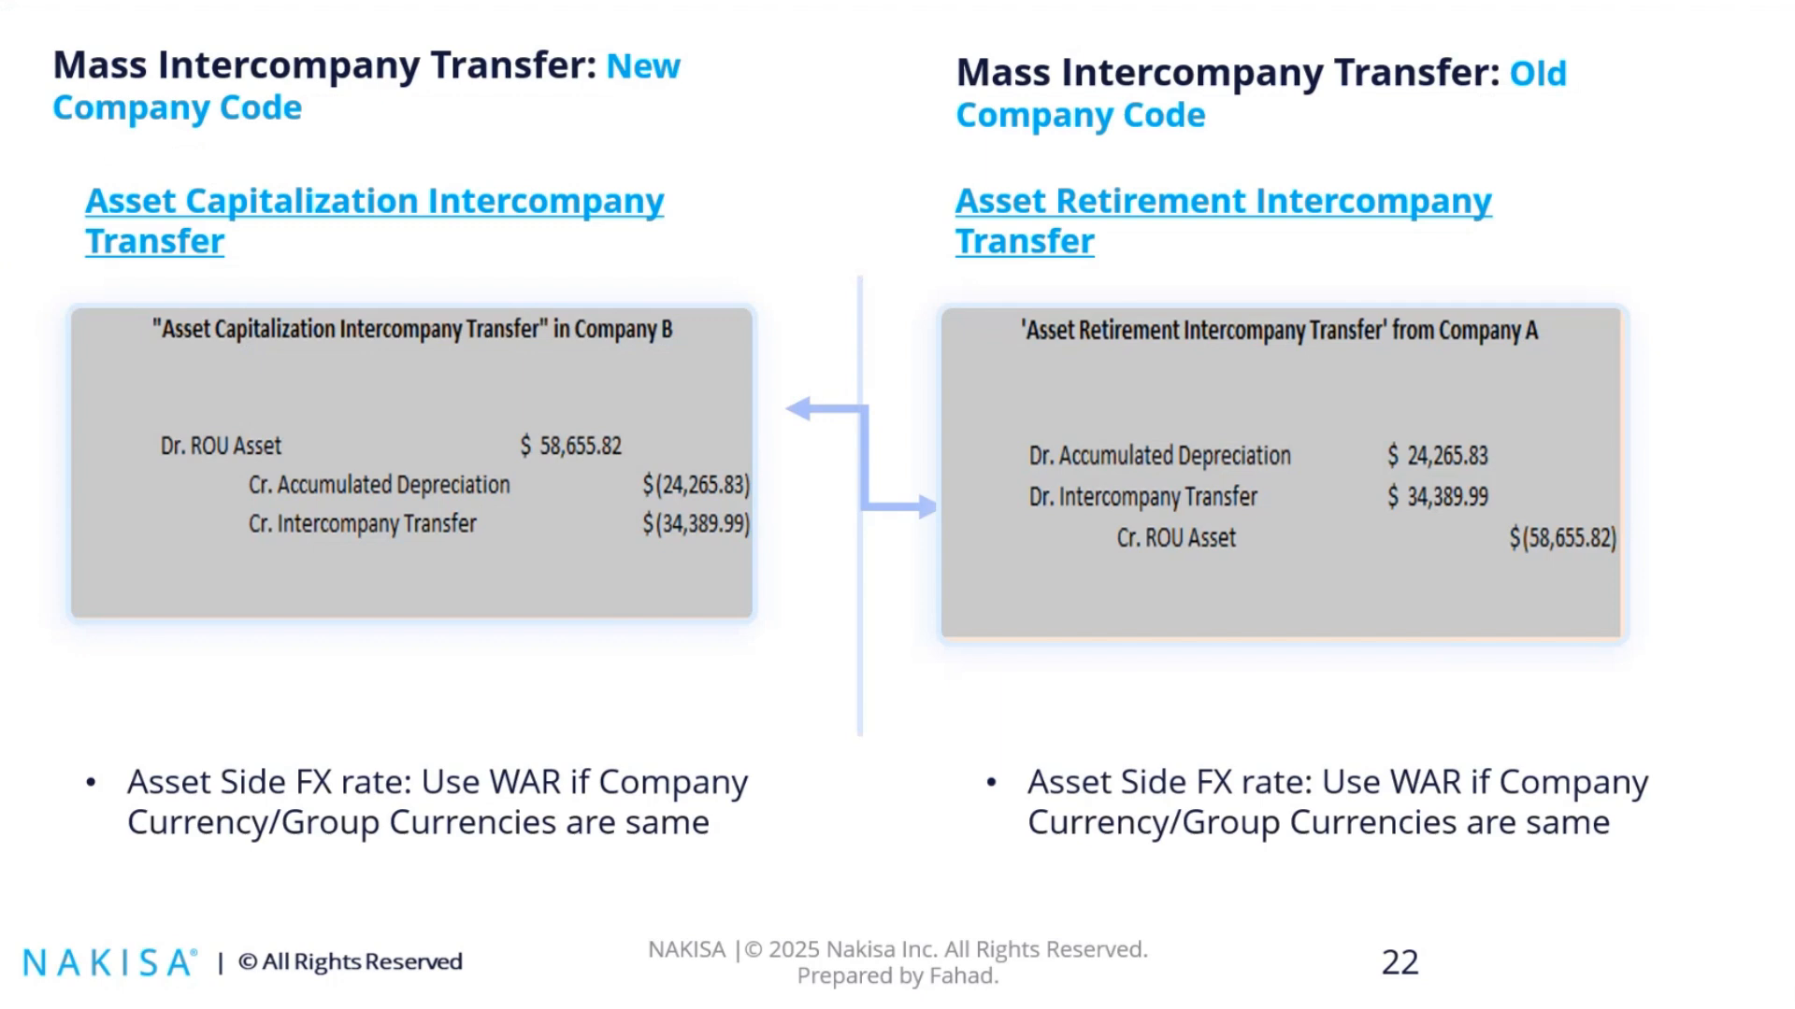
key("alt+Tab")
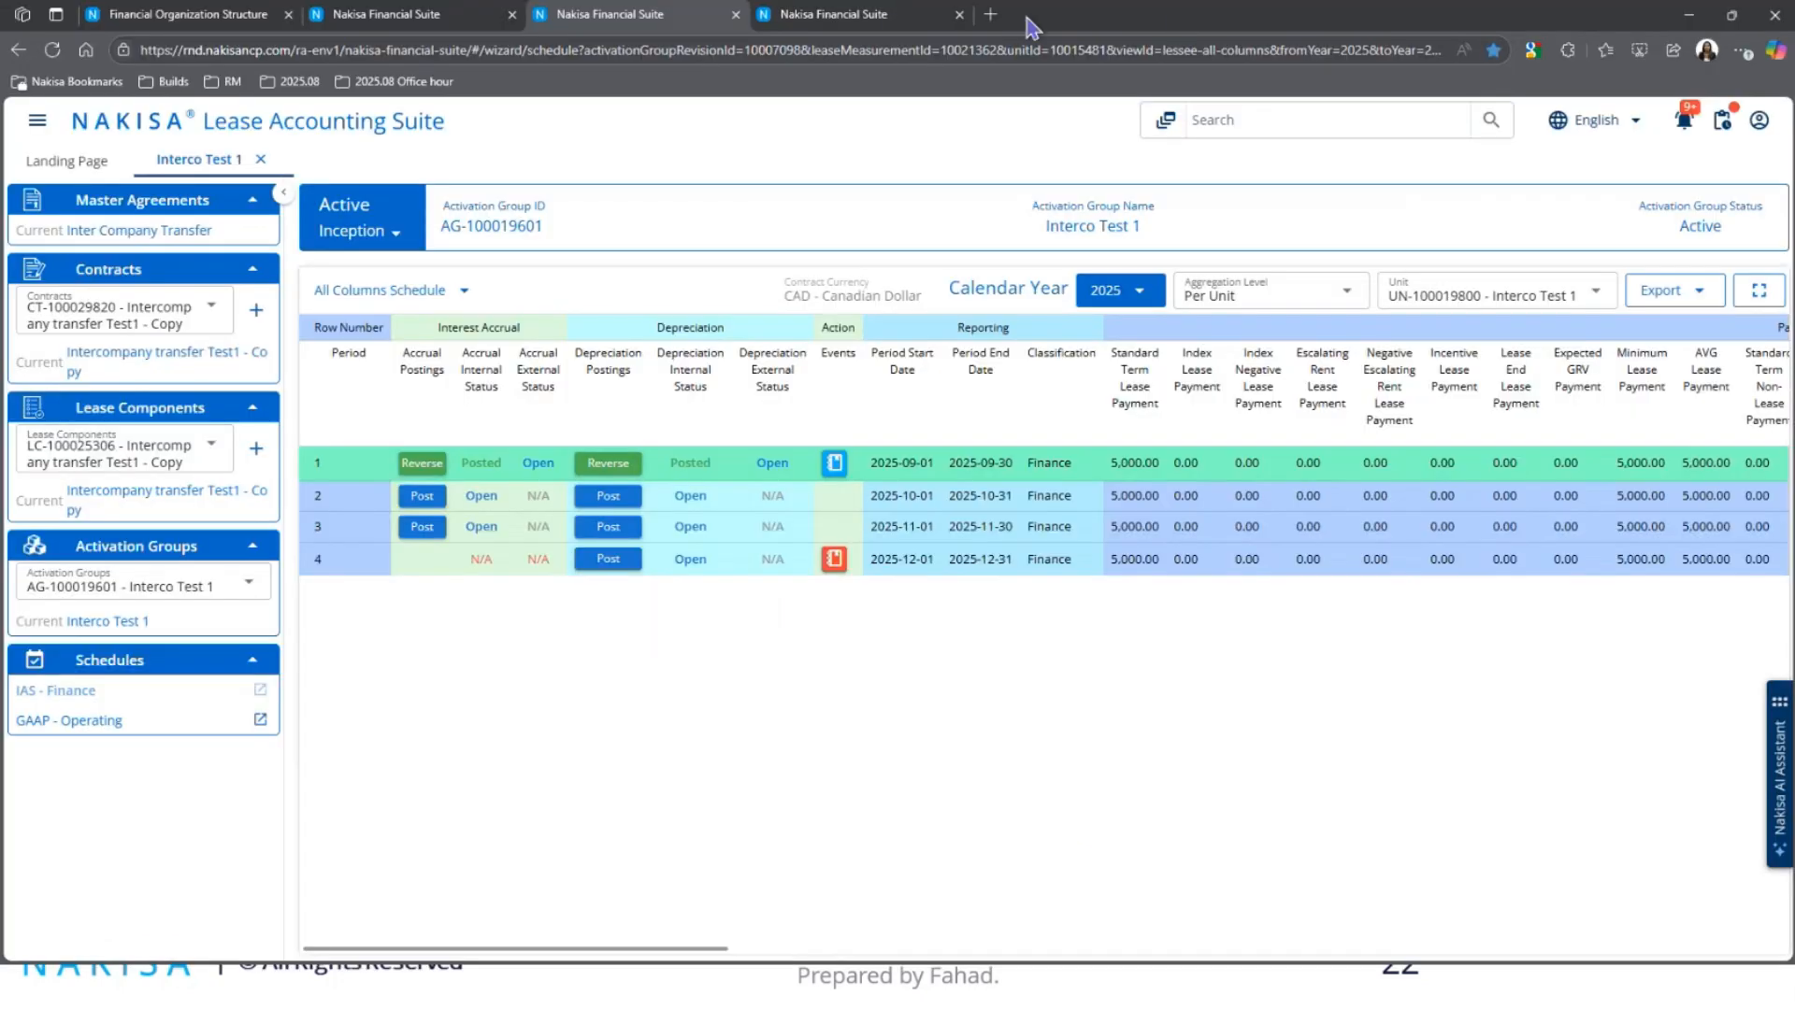
left_click(992, 16)
left_click_drag(1002, 19, 1792, 42)
left_click(834, 465)
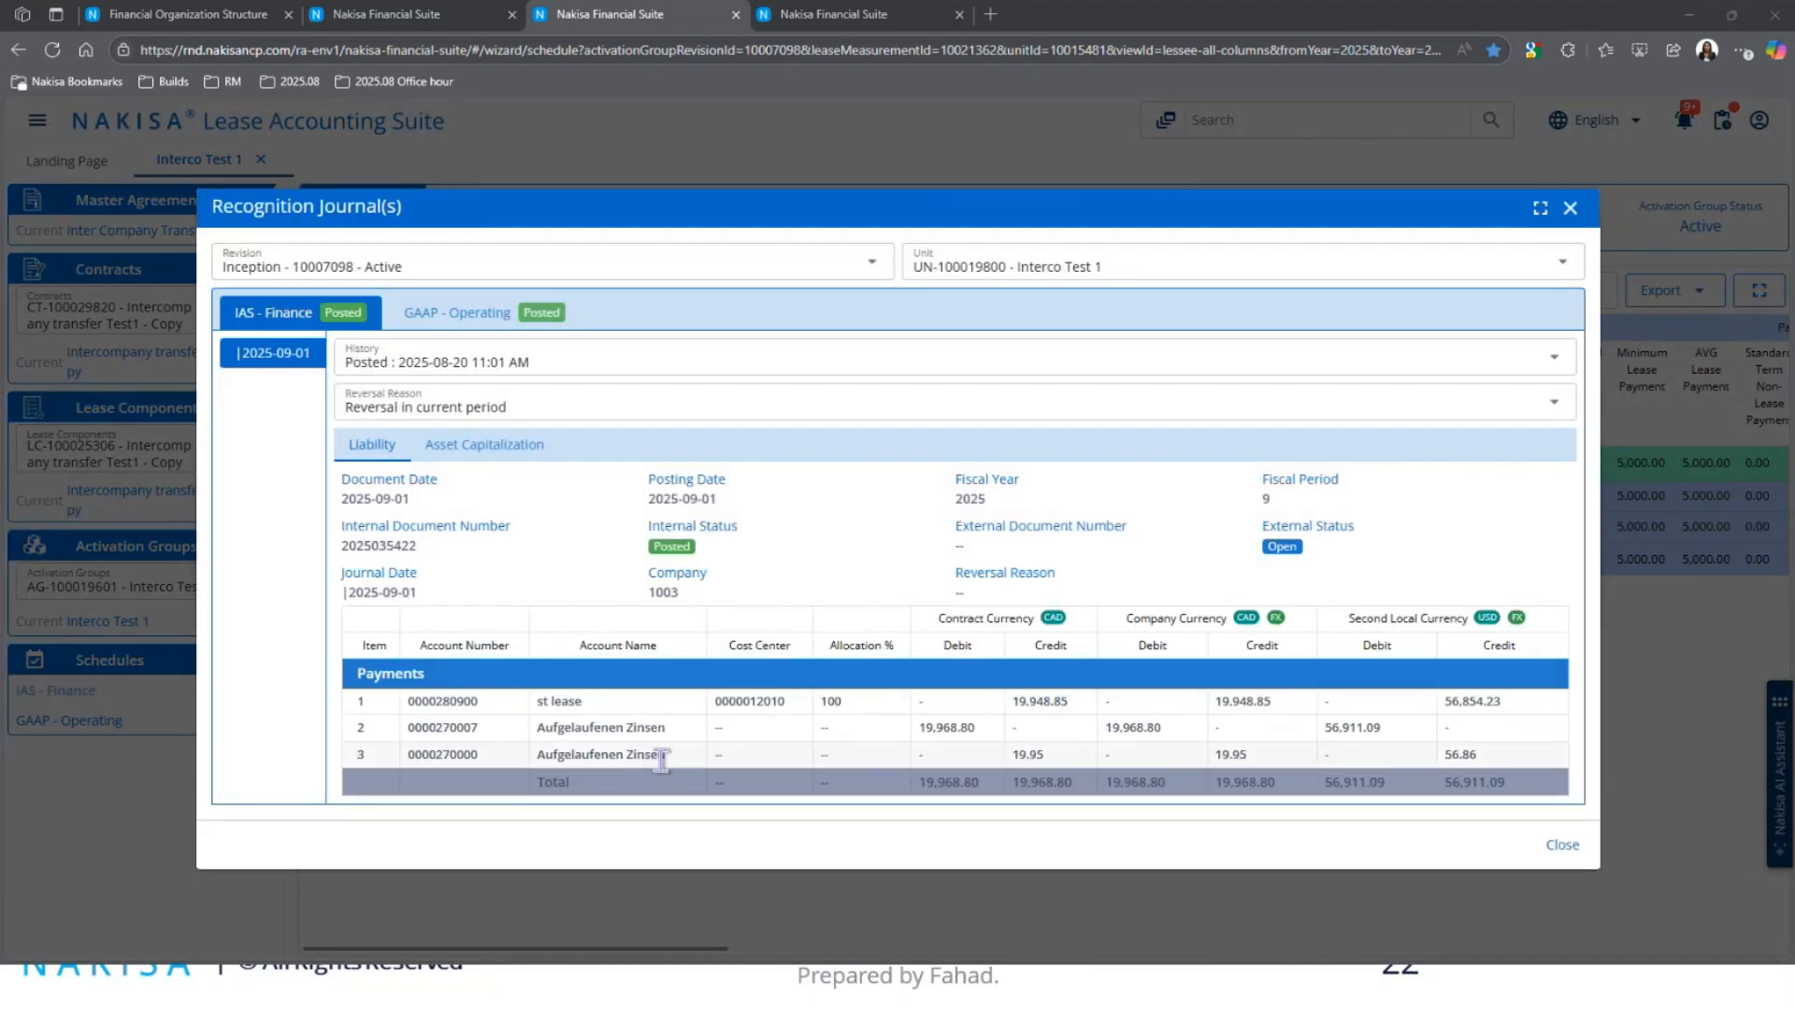
Step: Review the Asset Capitalization entries, close the journals, and return to AG-100019332's 2025 schedule
left_click(484, 445)
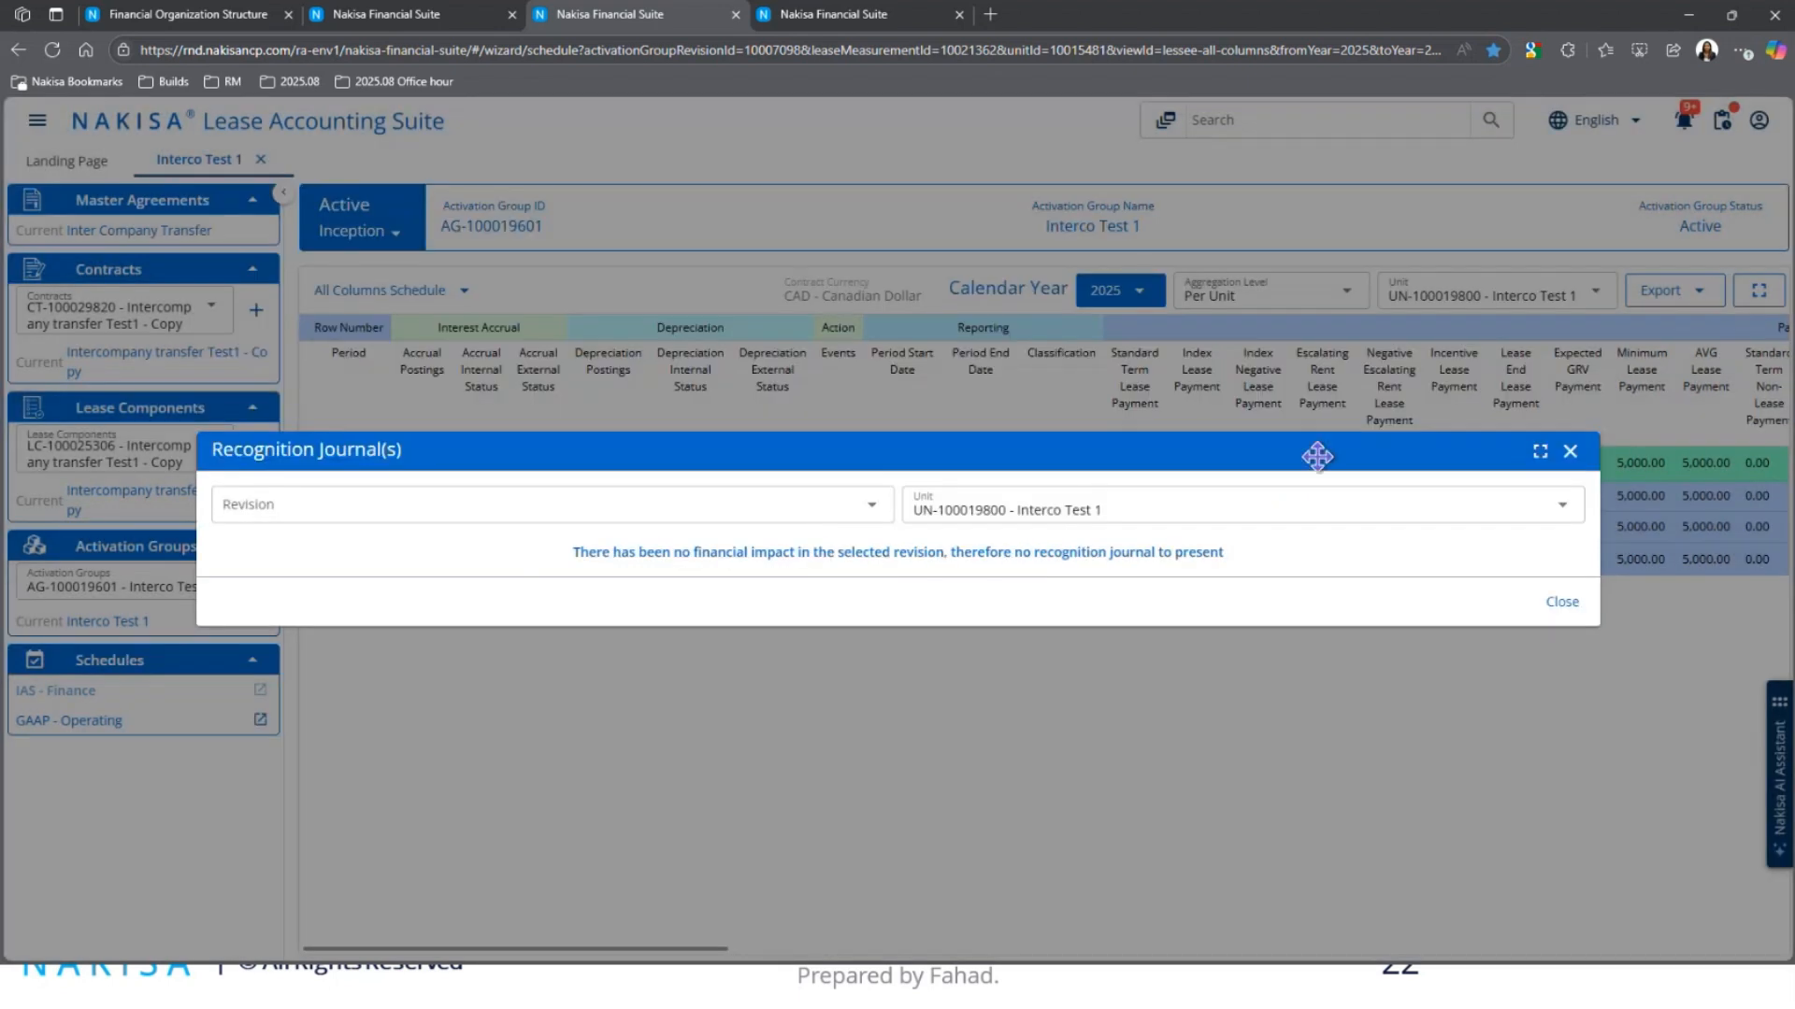
left_click(1570, 453)
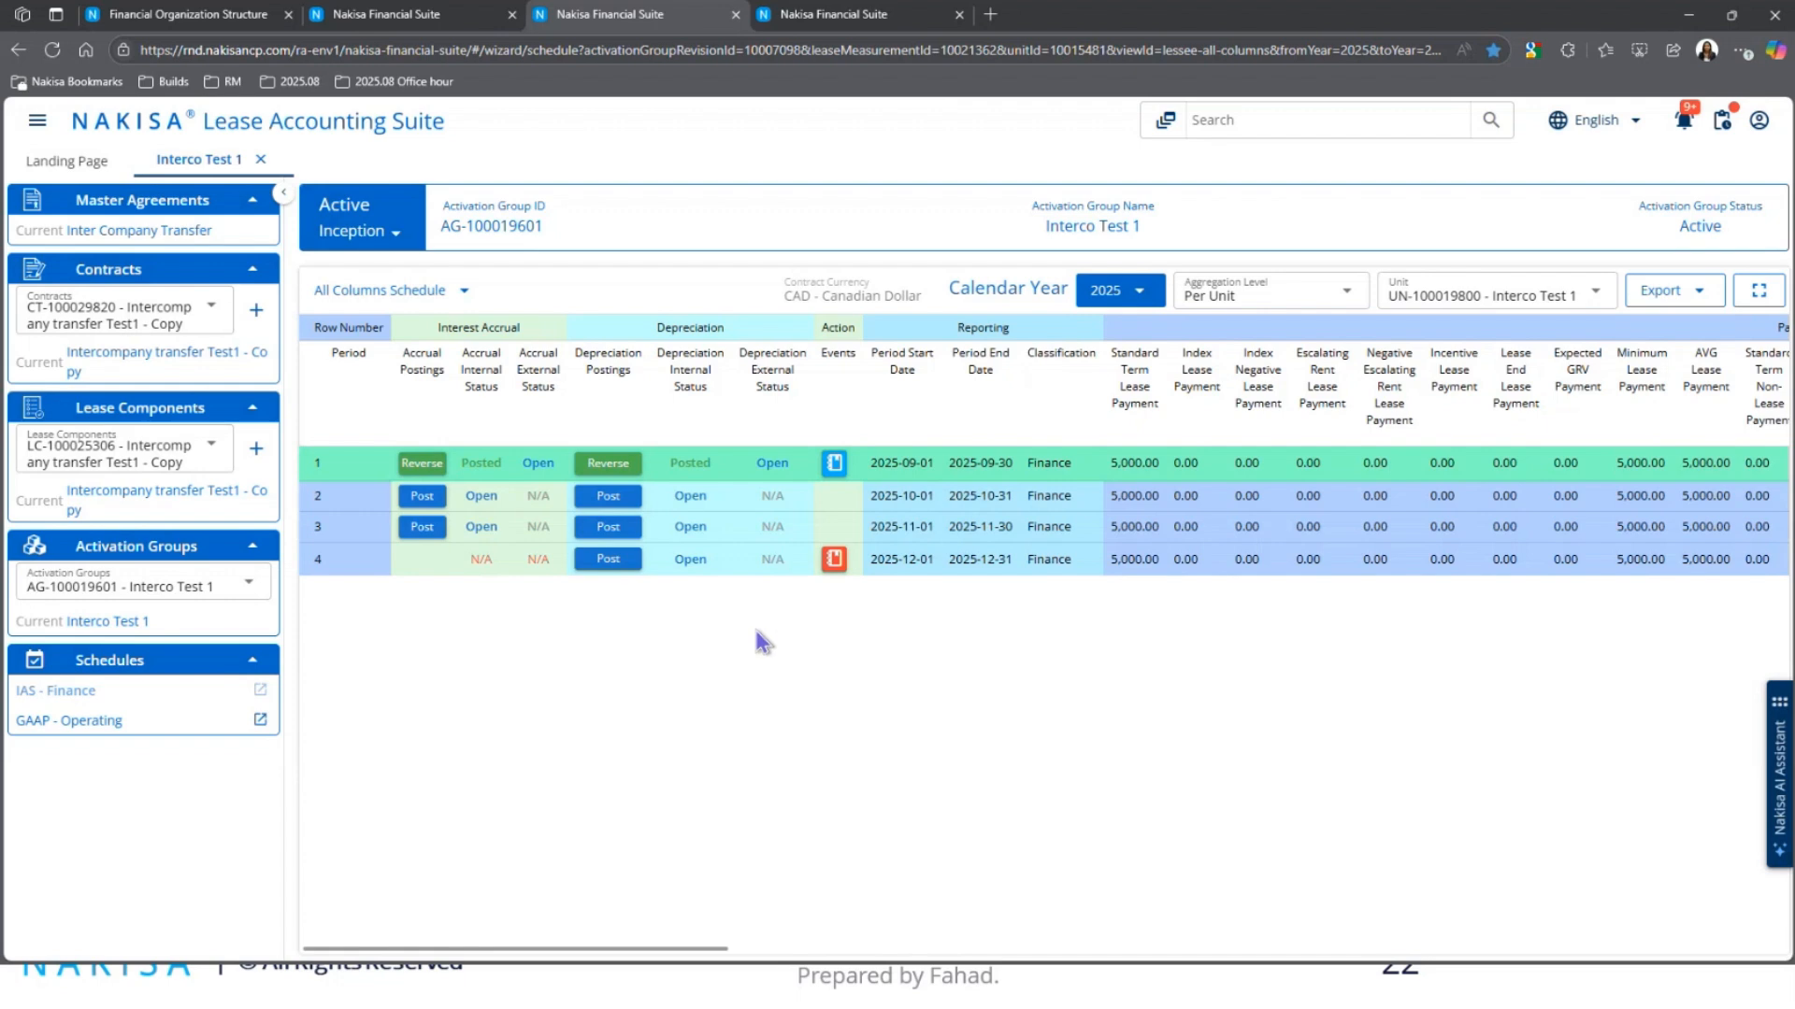
left_click(416, 19)
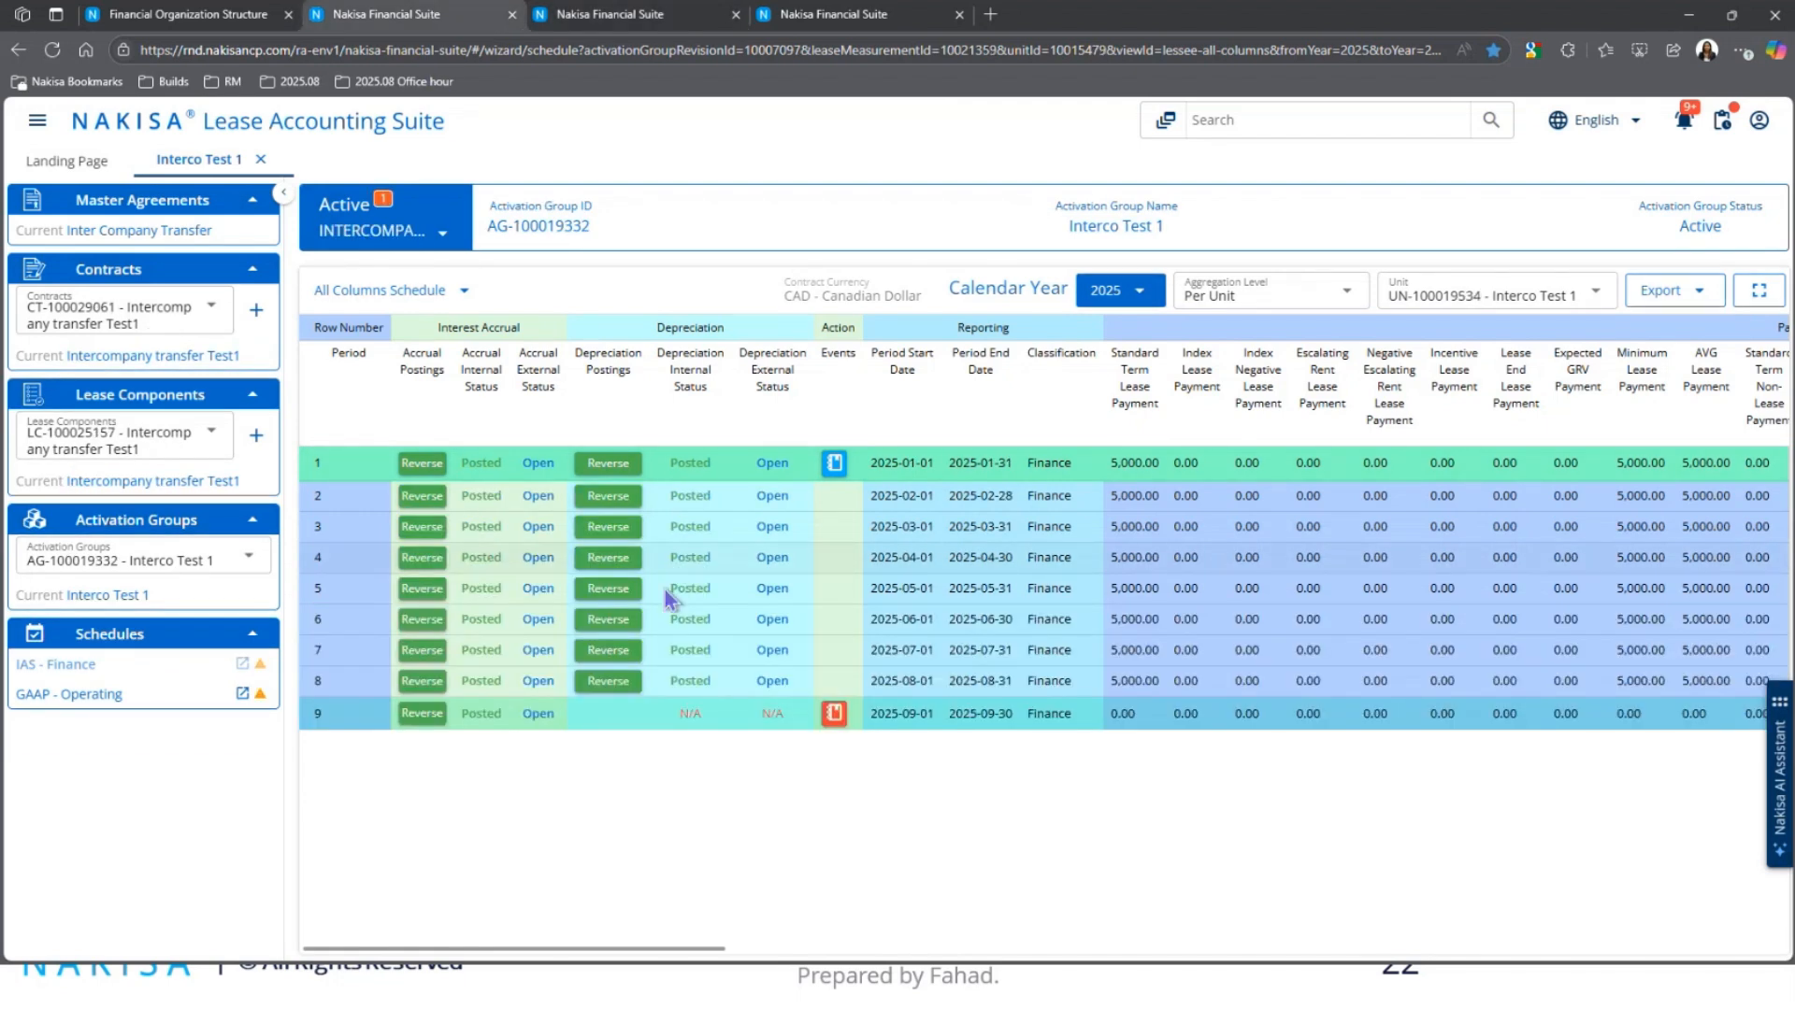
Step: Open AG-100019332's period-9 termination journal and highlight the 8,287.70 INTERCOMPANY_TRANSFER debit
left_click(832, 712)
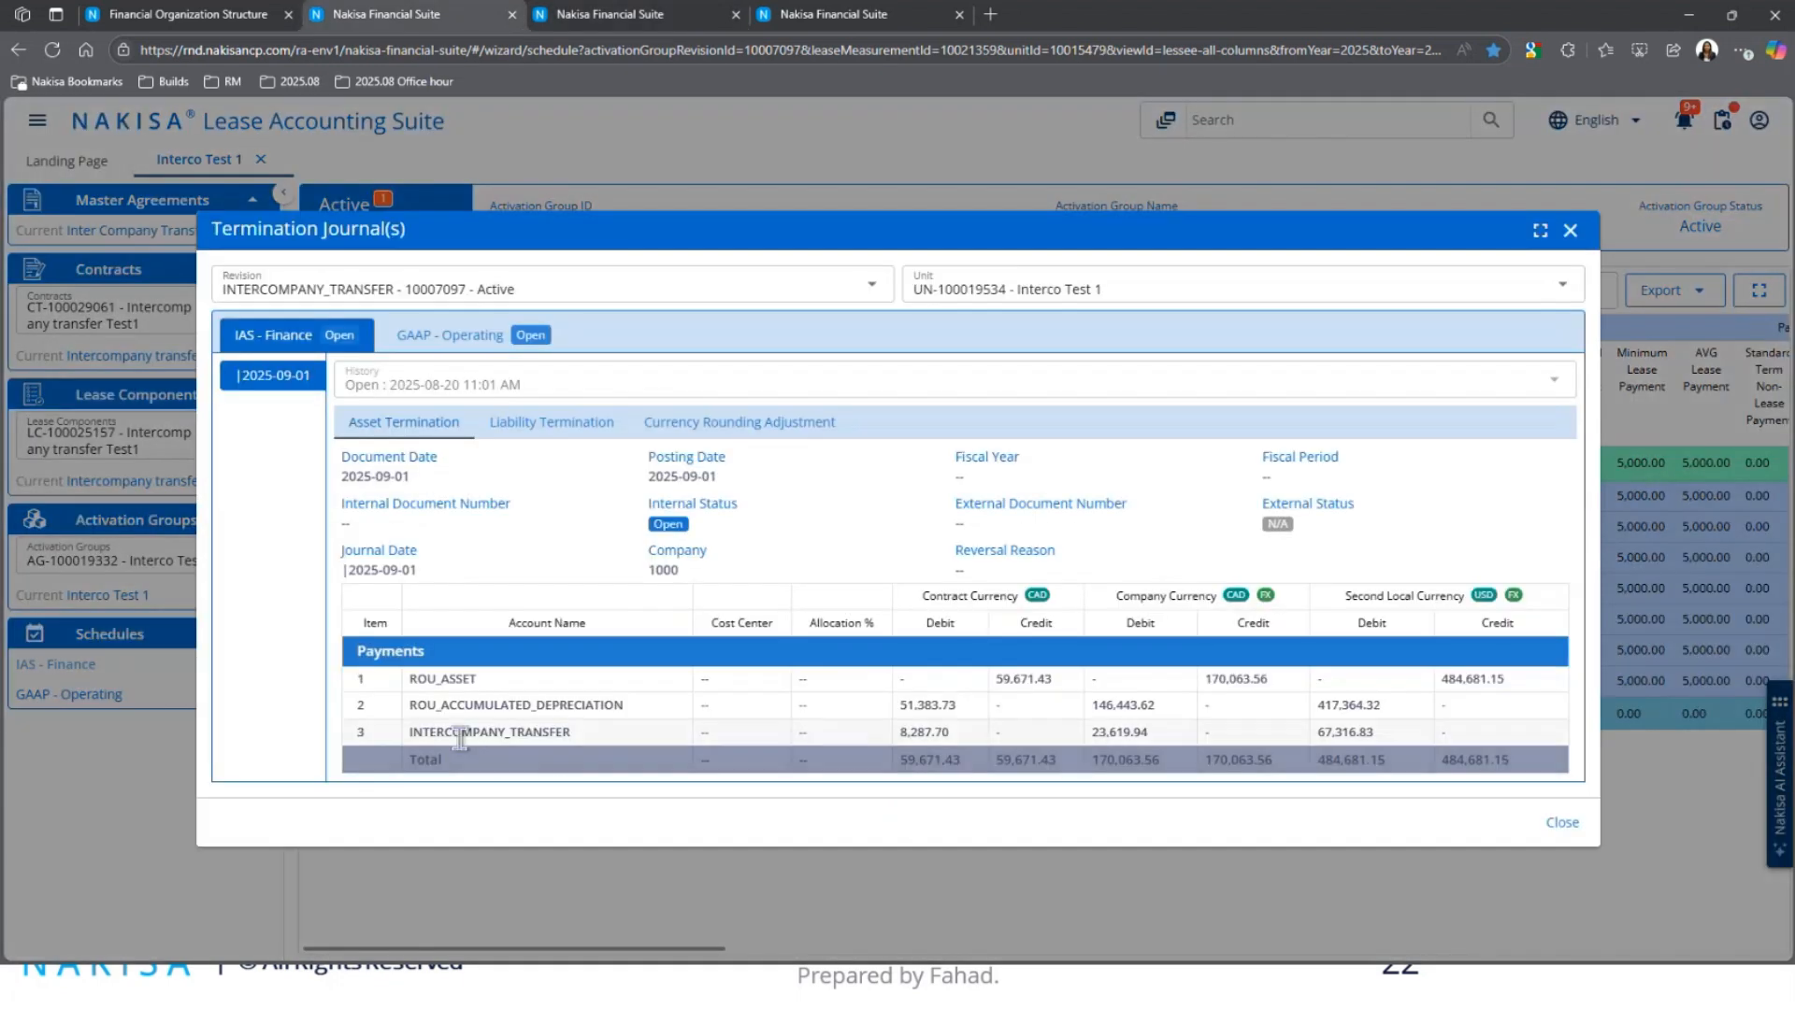
left_click_drag(430, 733, 525, 736)
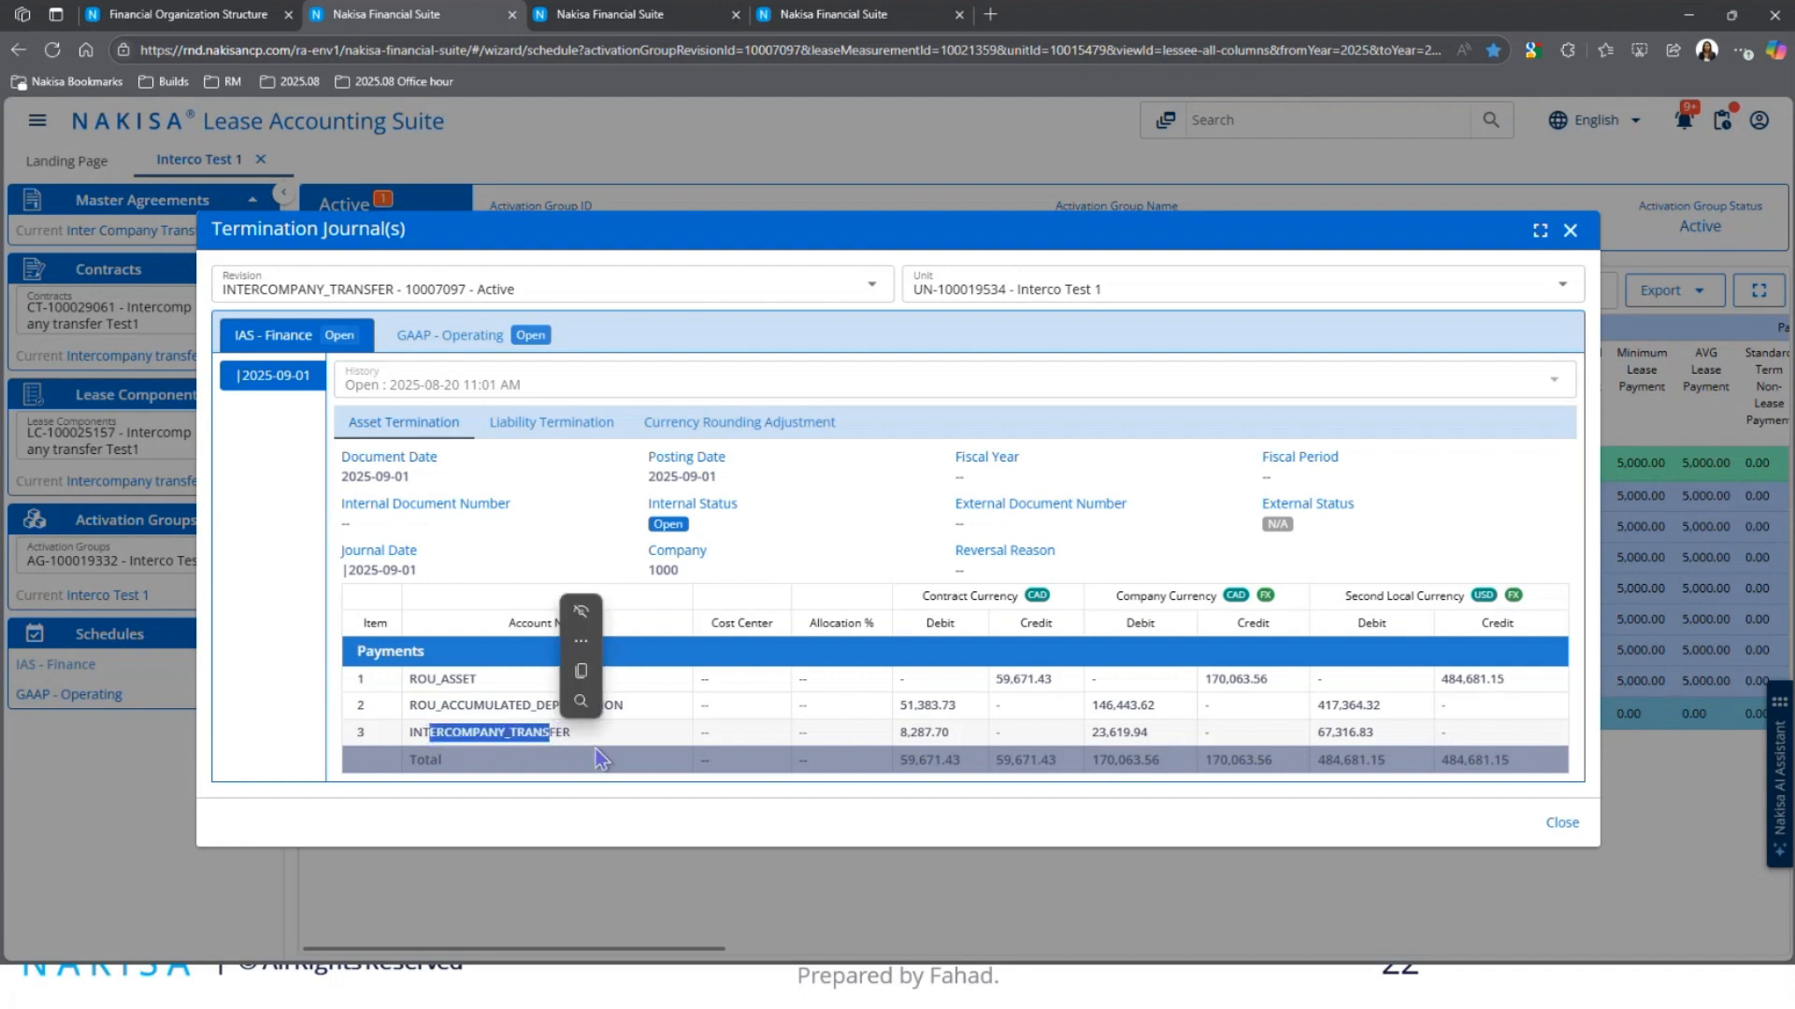
left_click(921, 732)
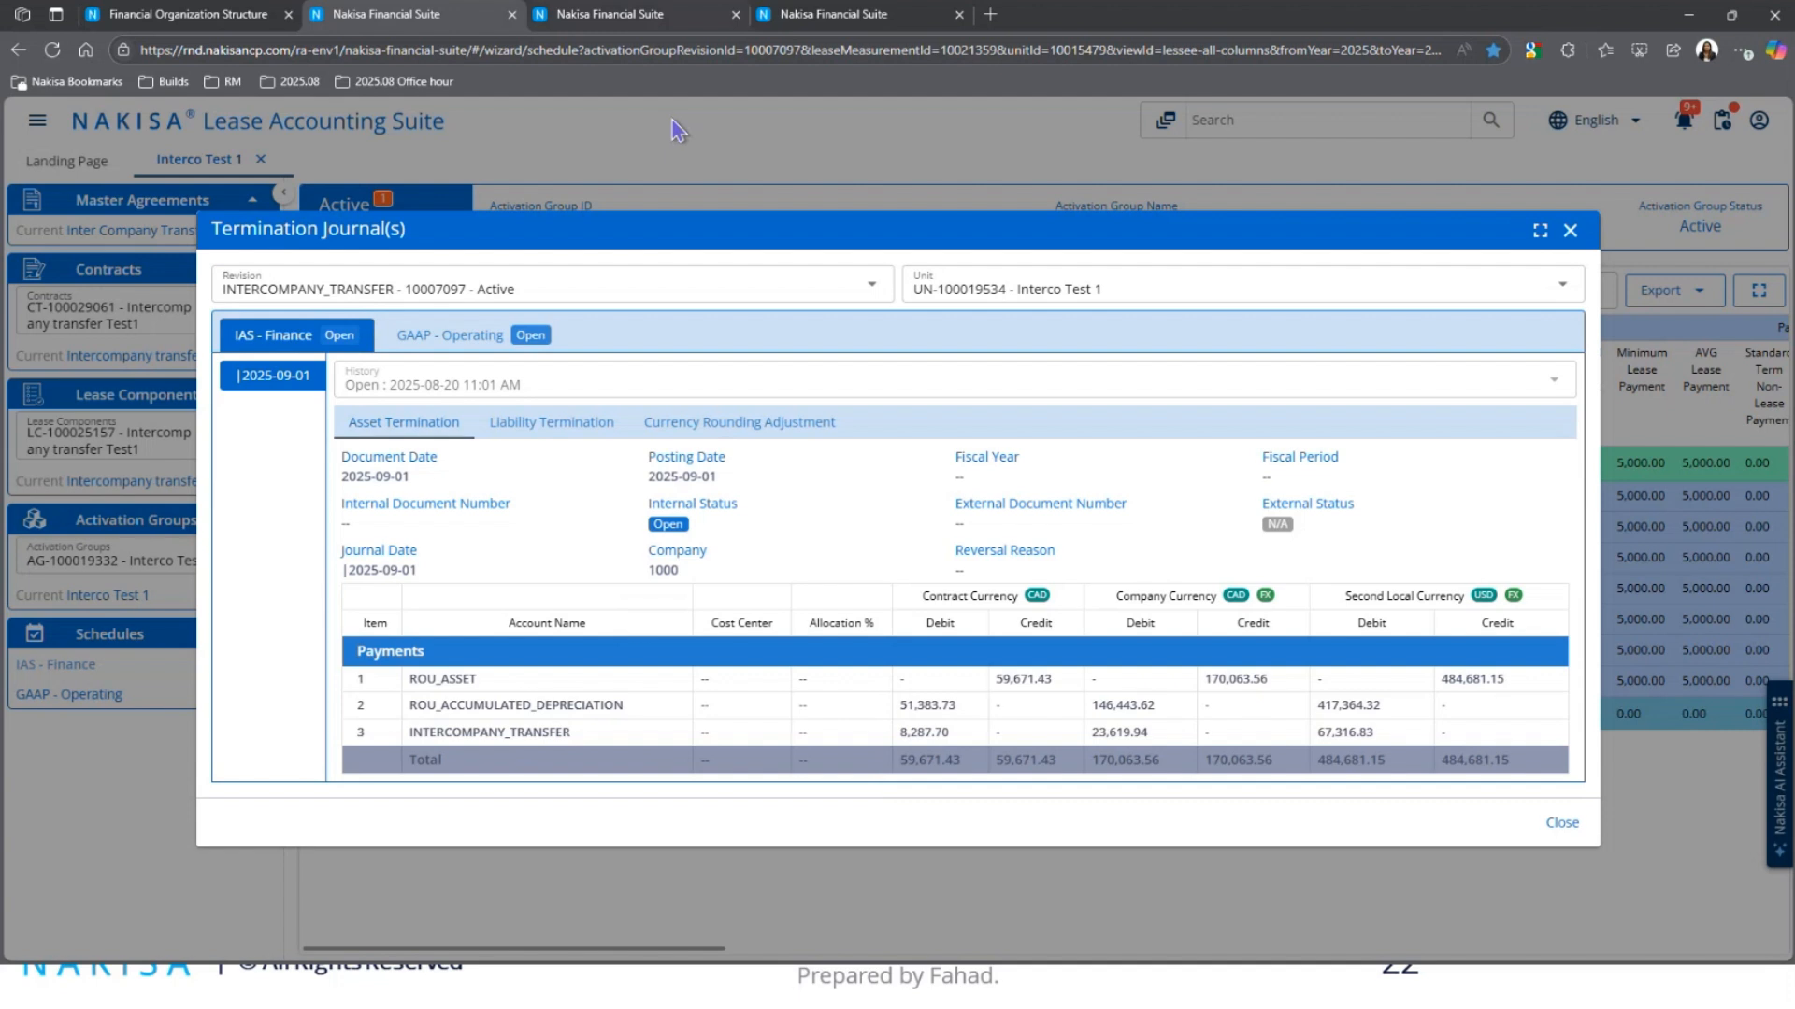
double_click(928, 734)
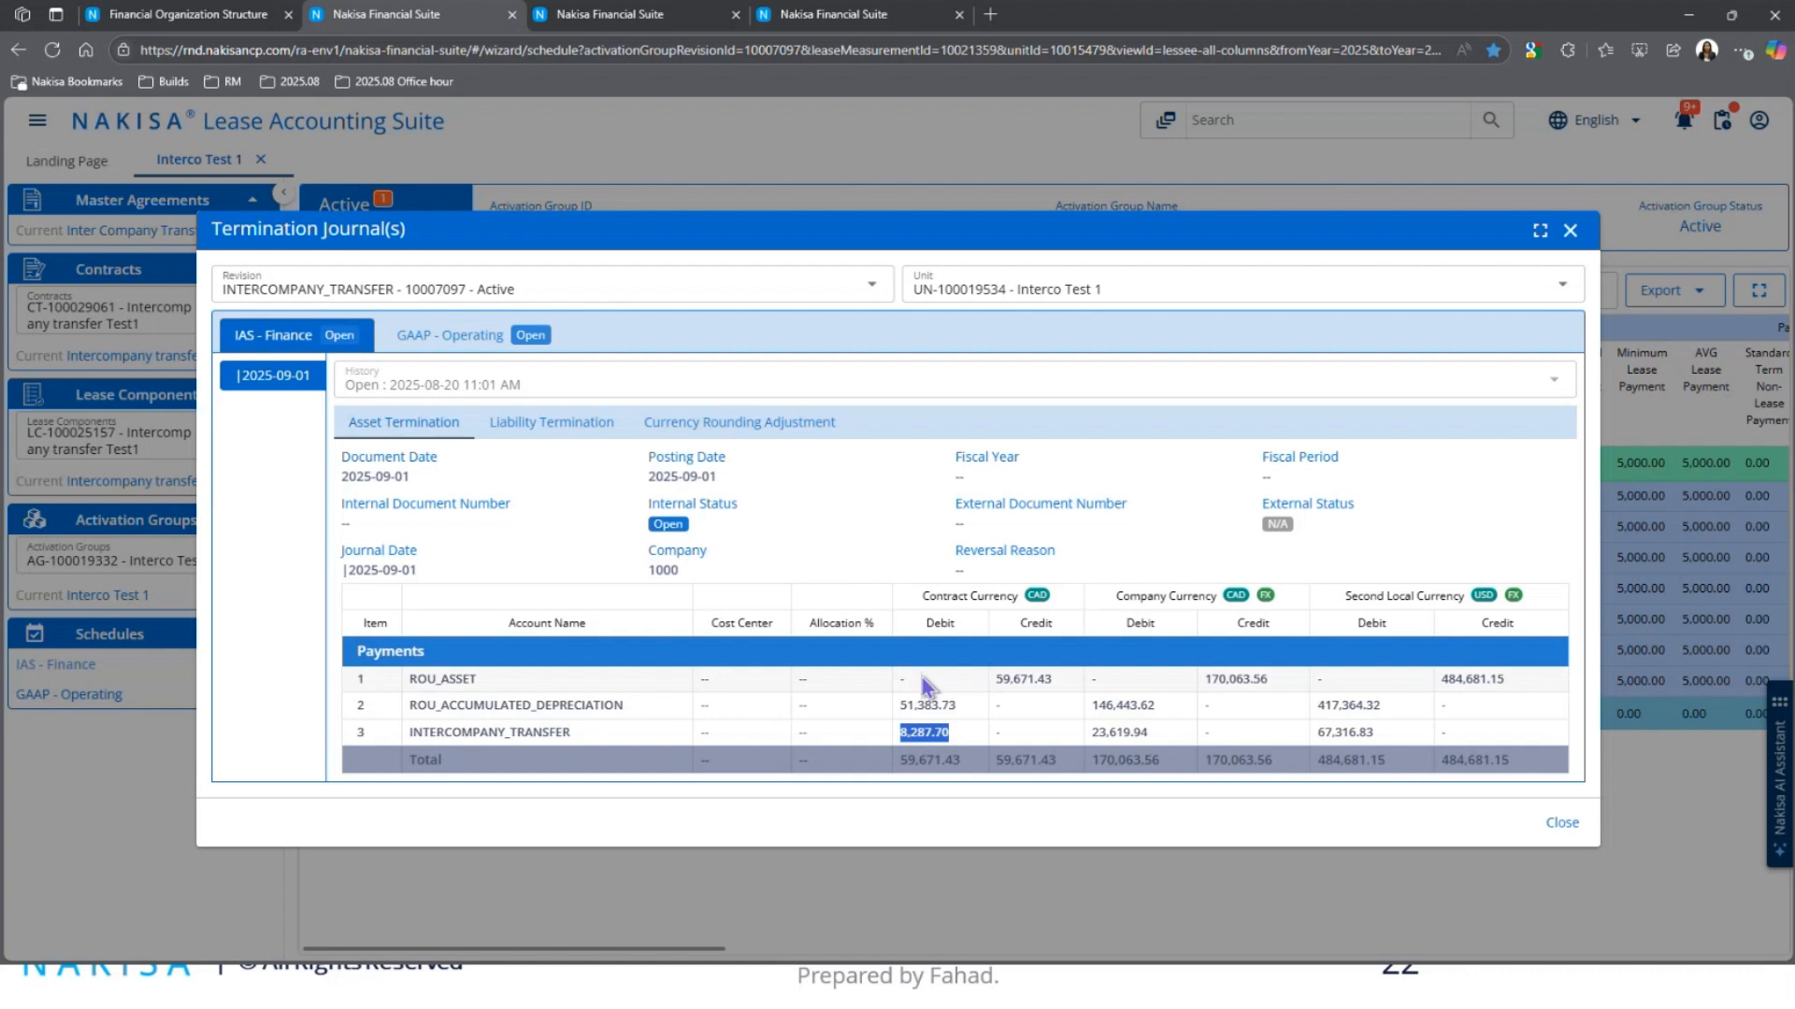
mouse_move(941, 741)
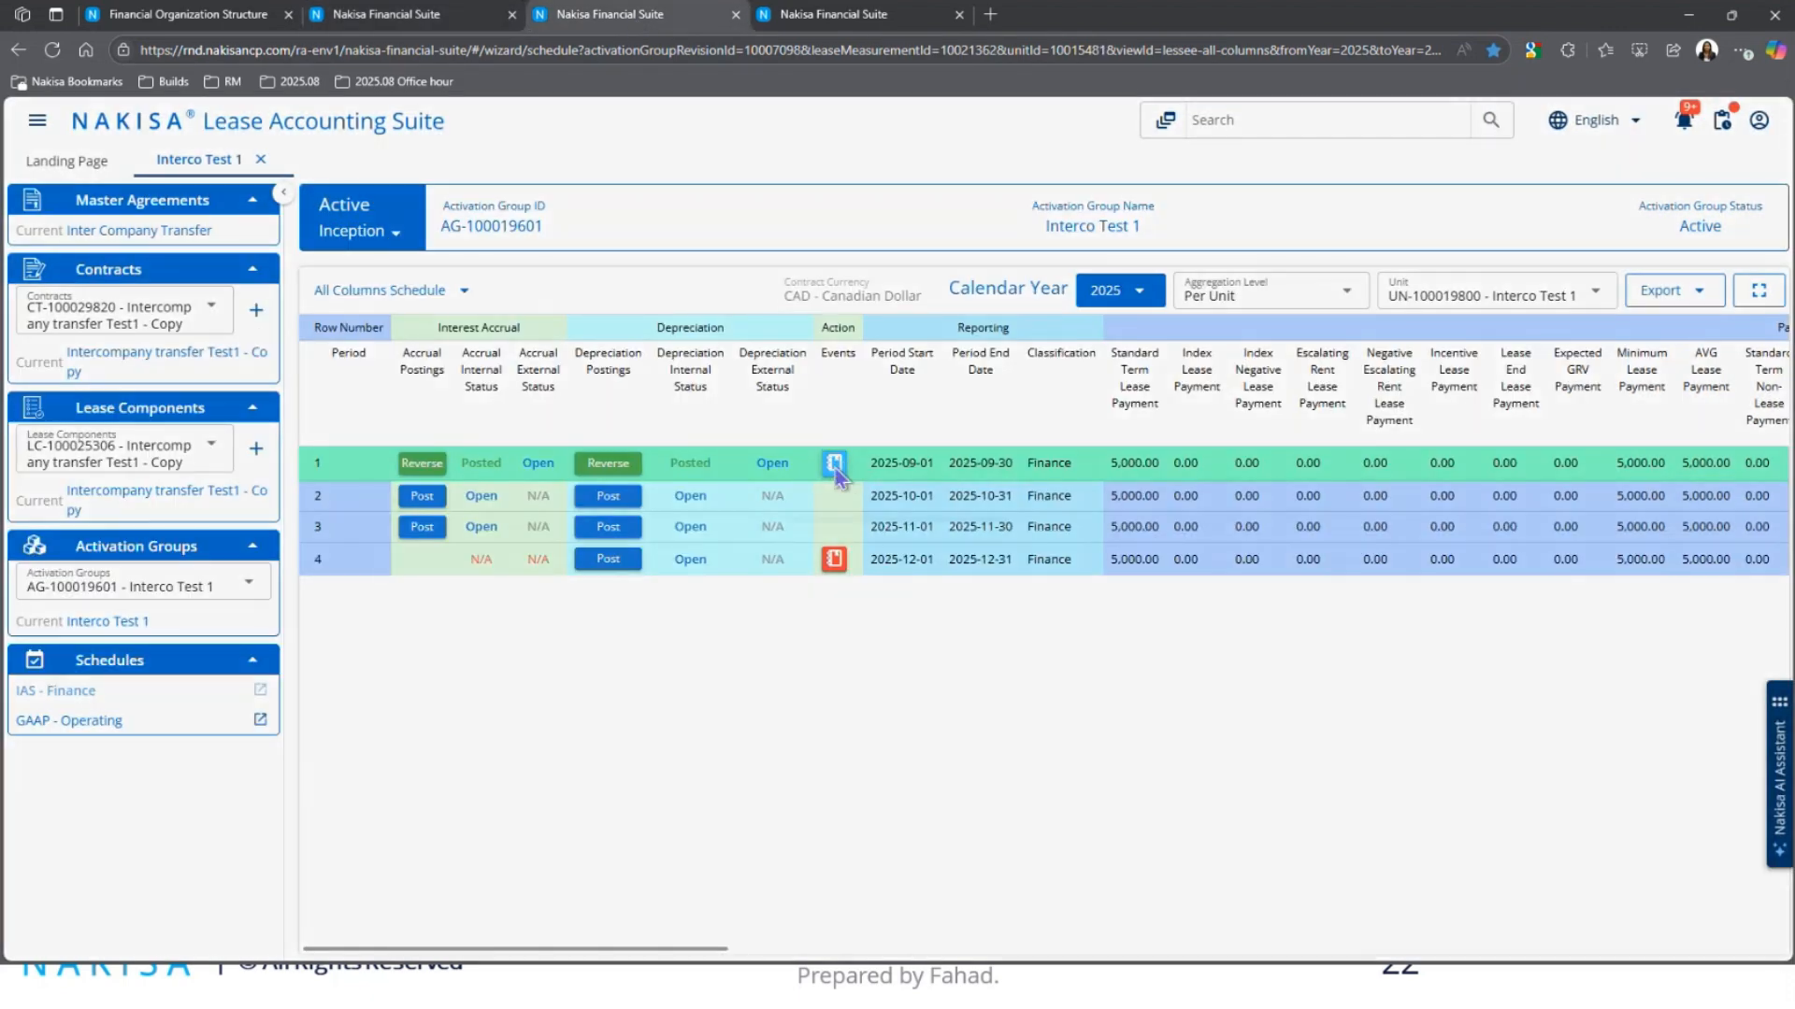
Step: Show the new group's period-1 recognition journal on its Asset Capitalization entries
left_click(834, 465)
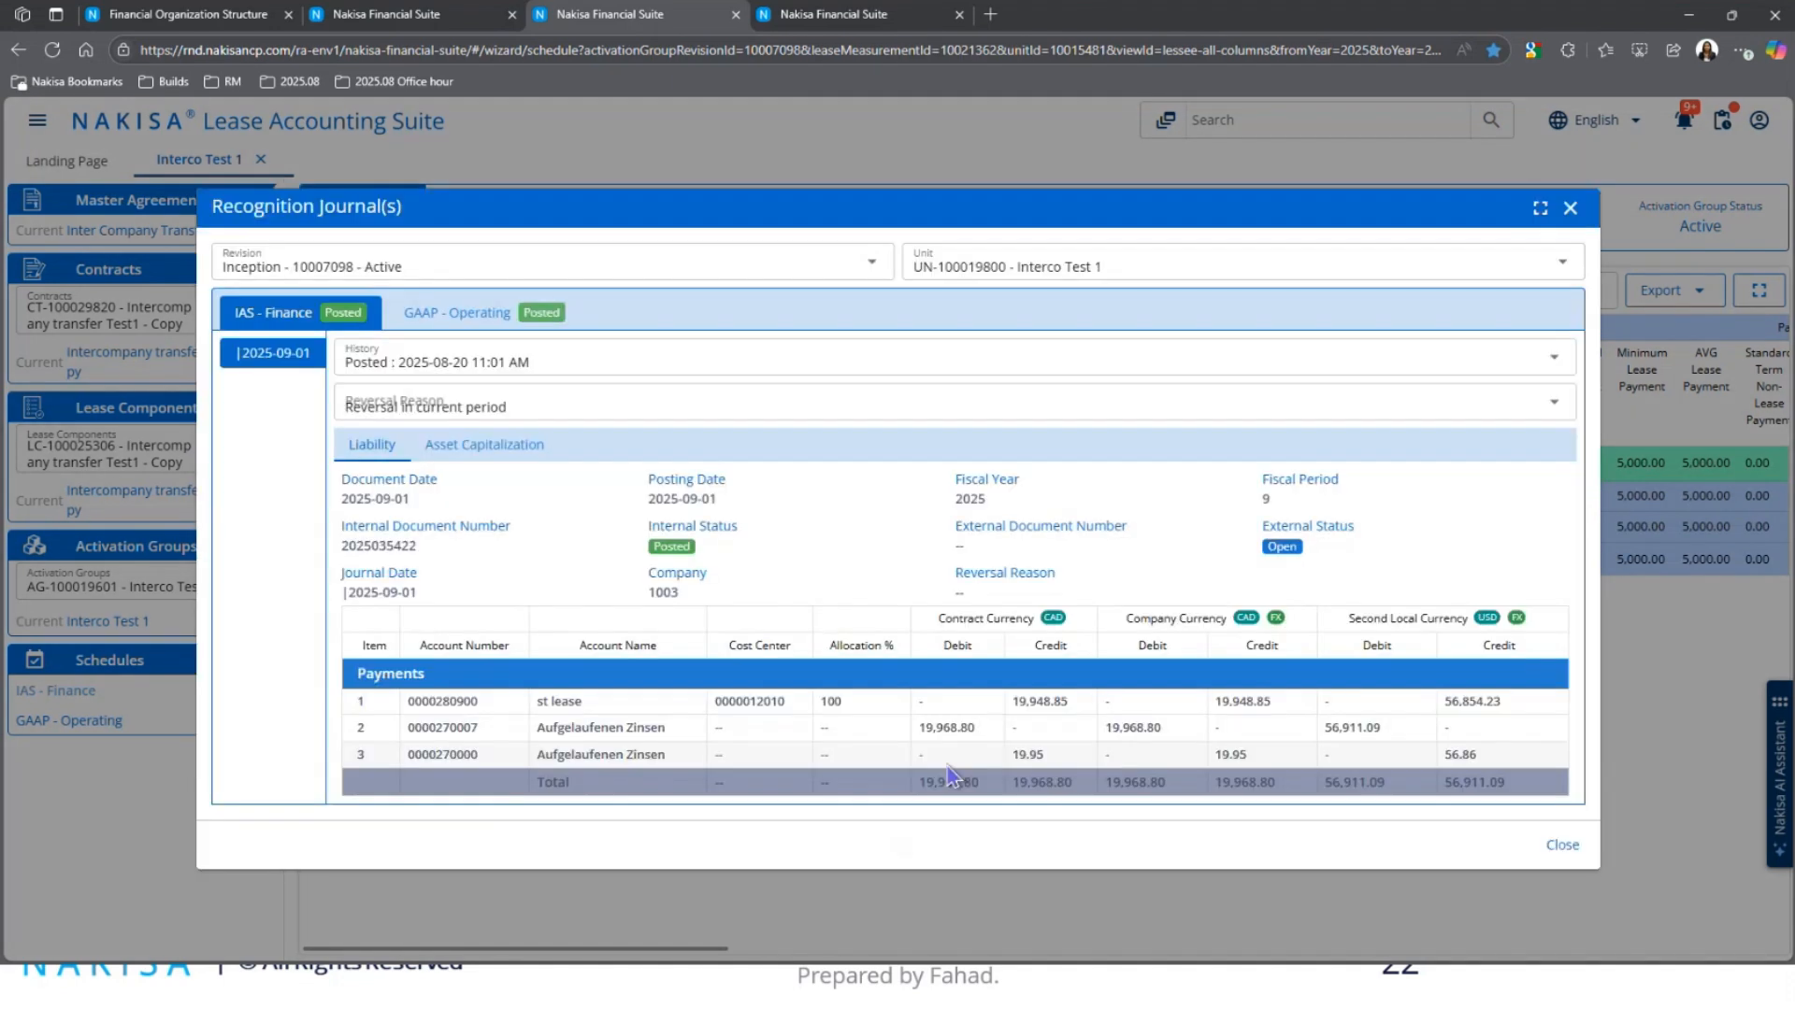
left_click(485, 445)
mouse_move(993, 768)
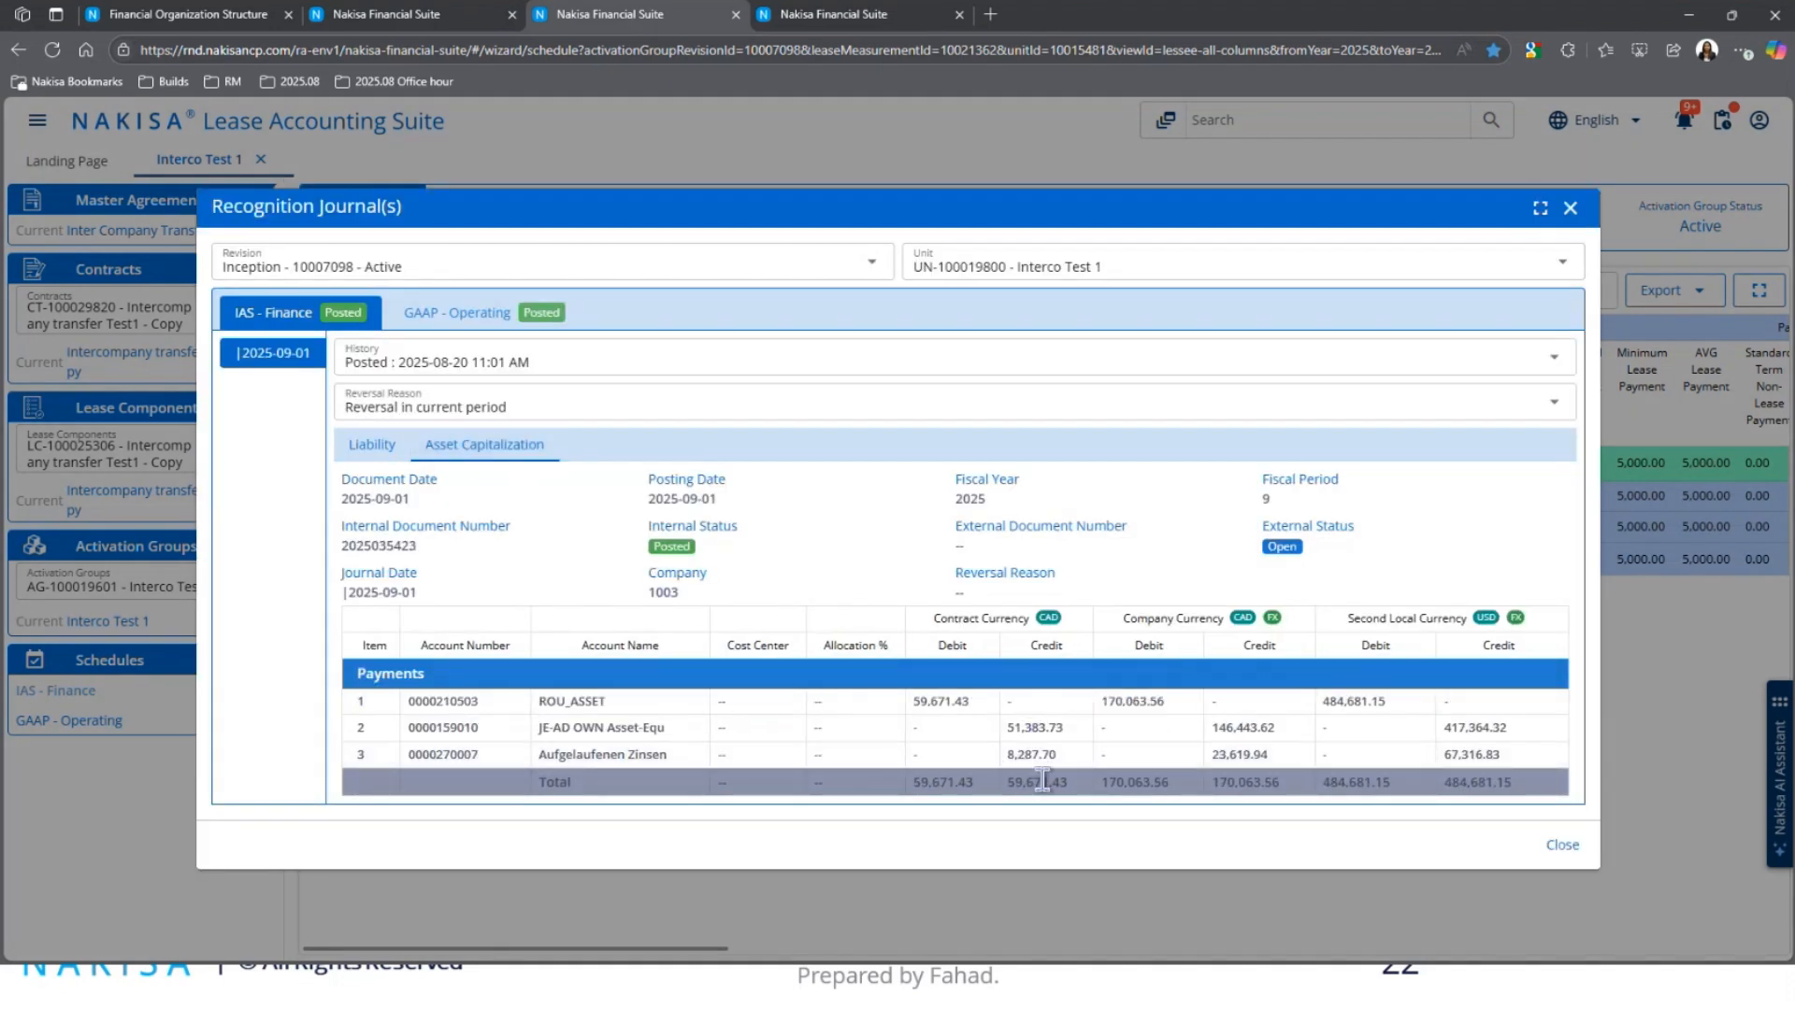
Step: Close the original group's termination journal and show AG-100019332's schedule in a maximized window
left_click(396, 32)
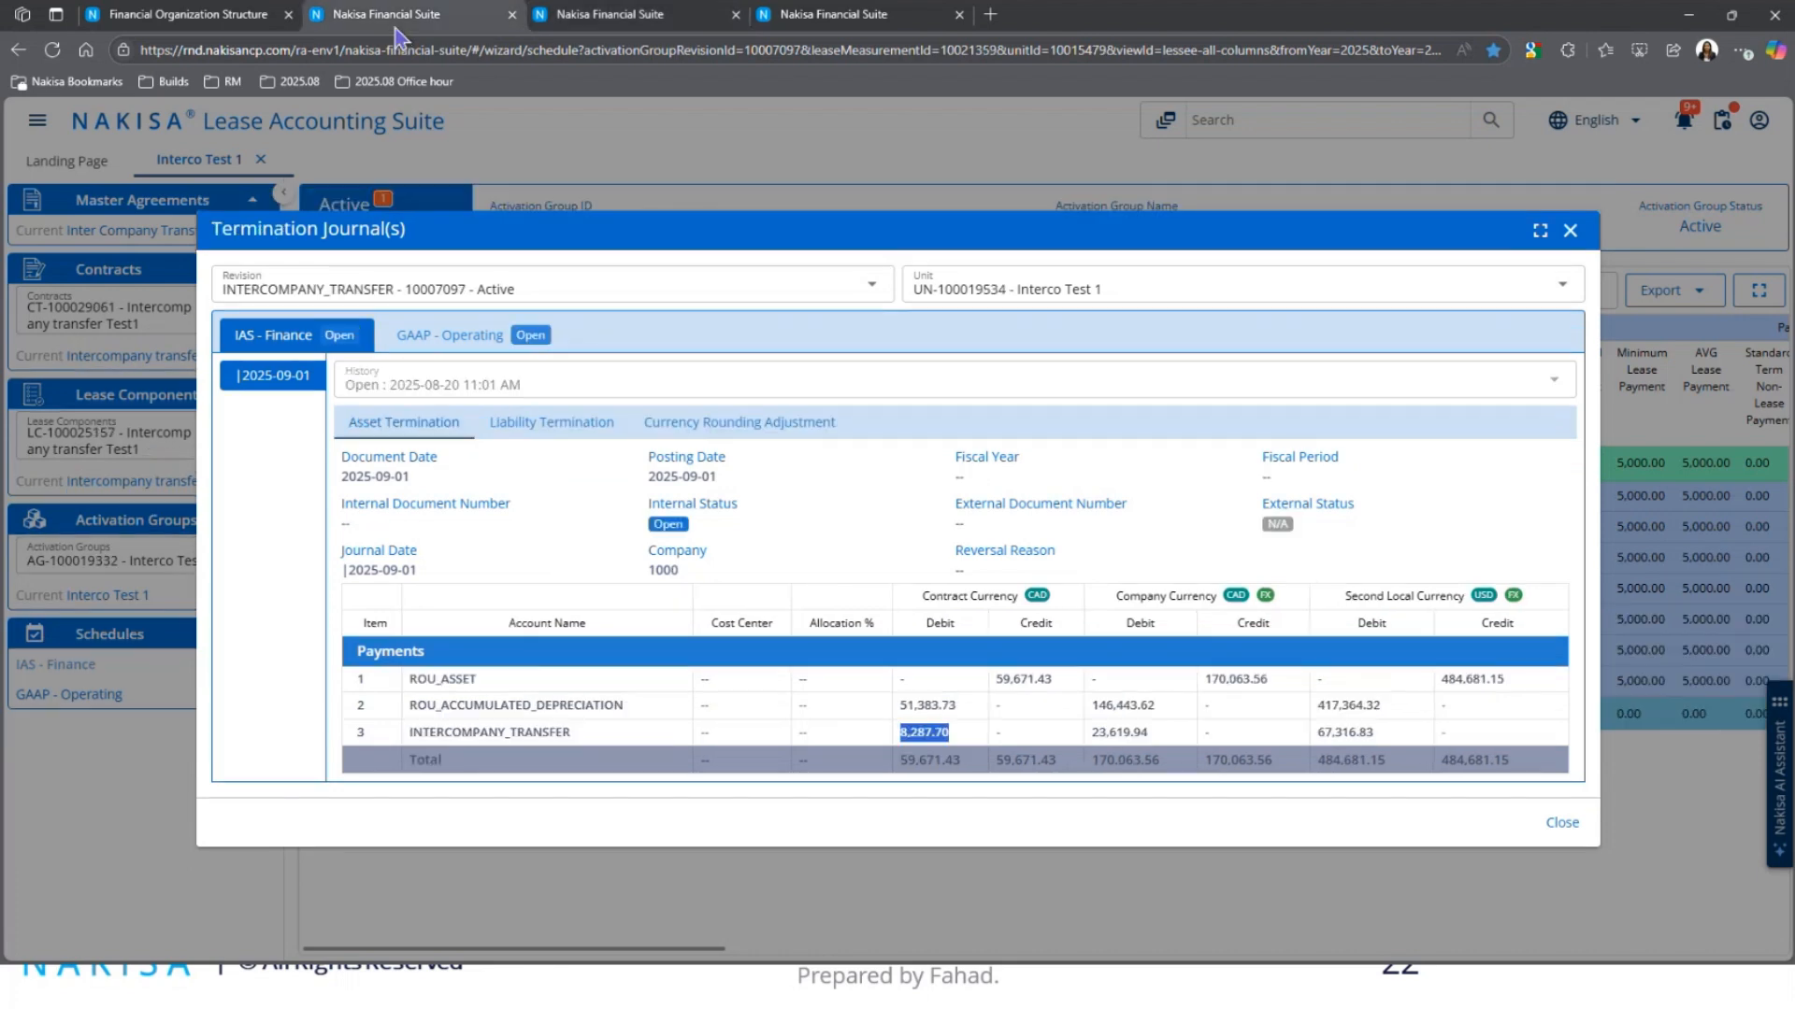
left_click(1571, 231)
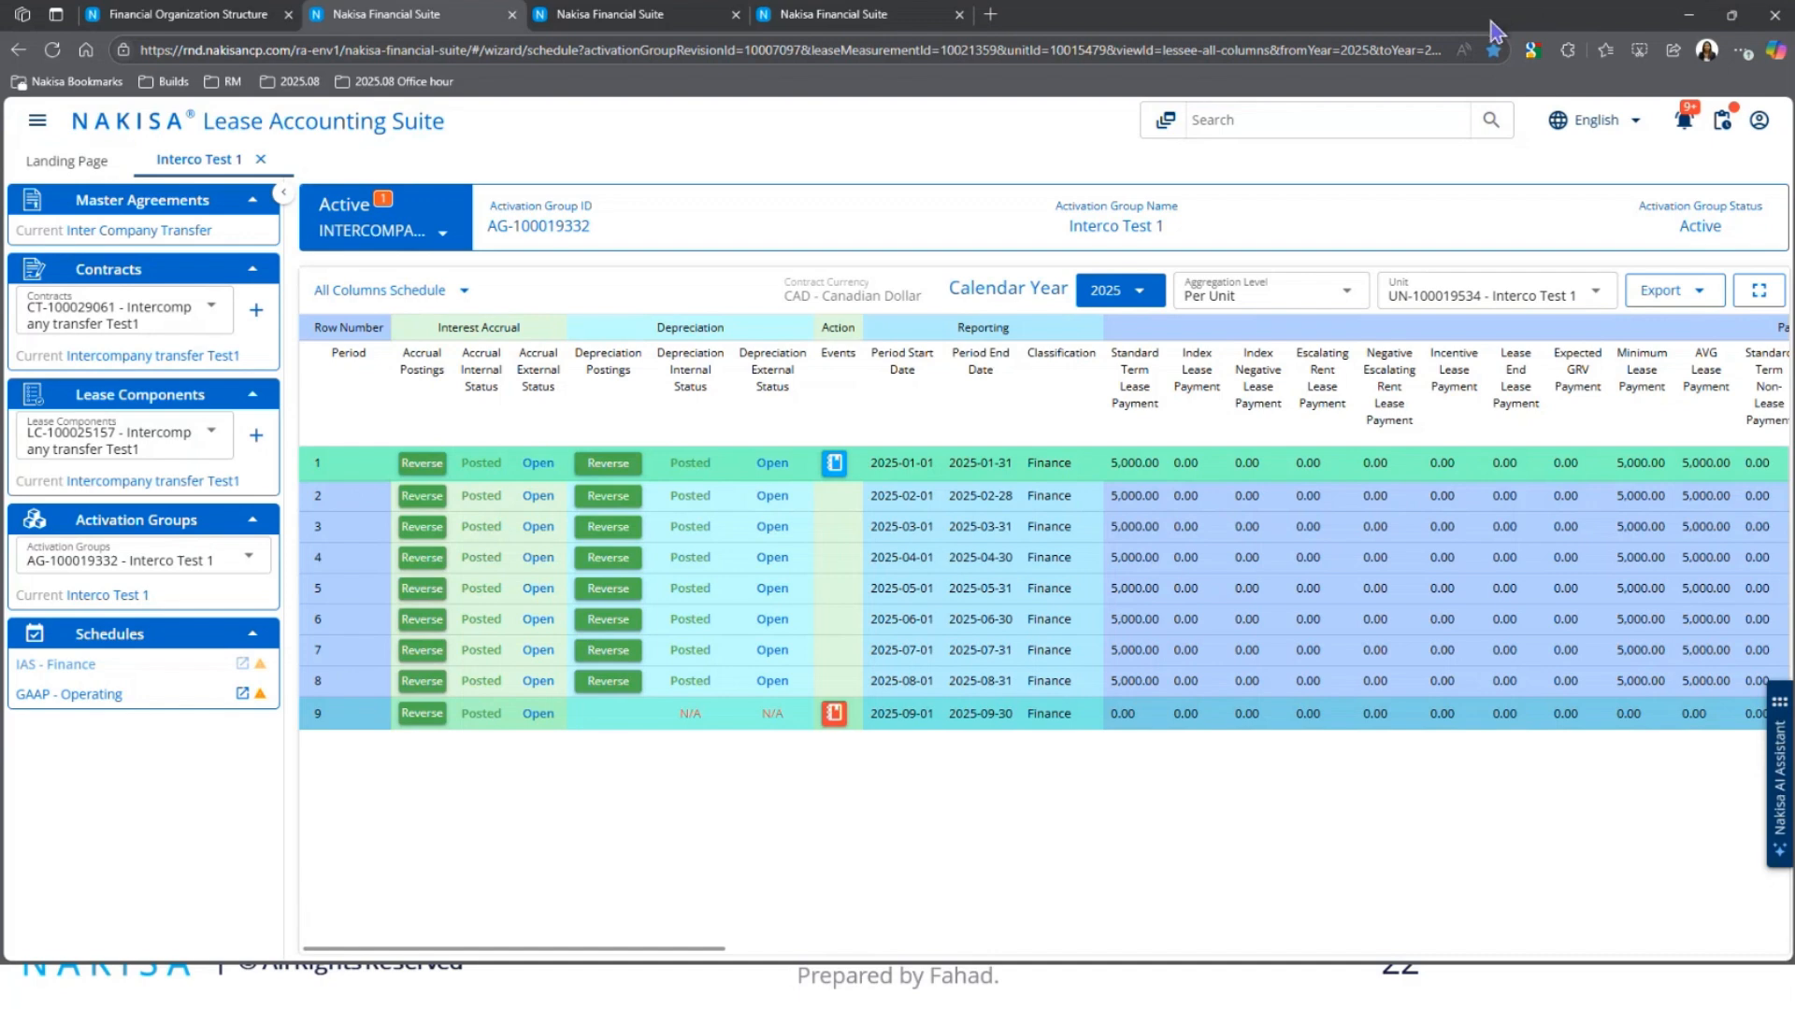
double_click(1492, 16)
left_click(1245, 18)
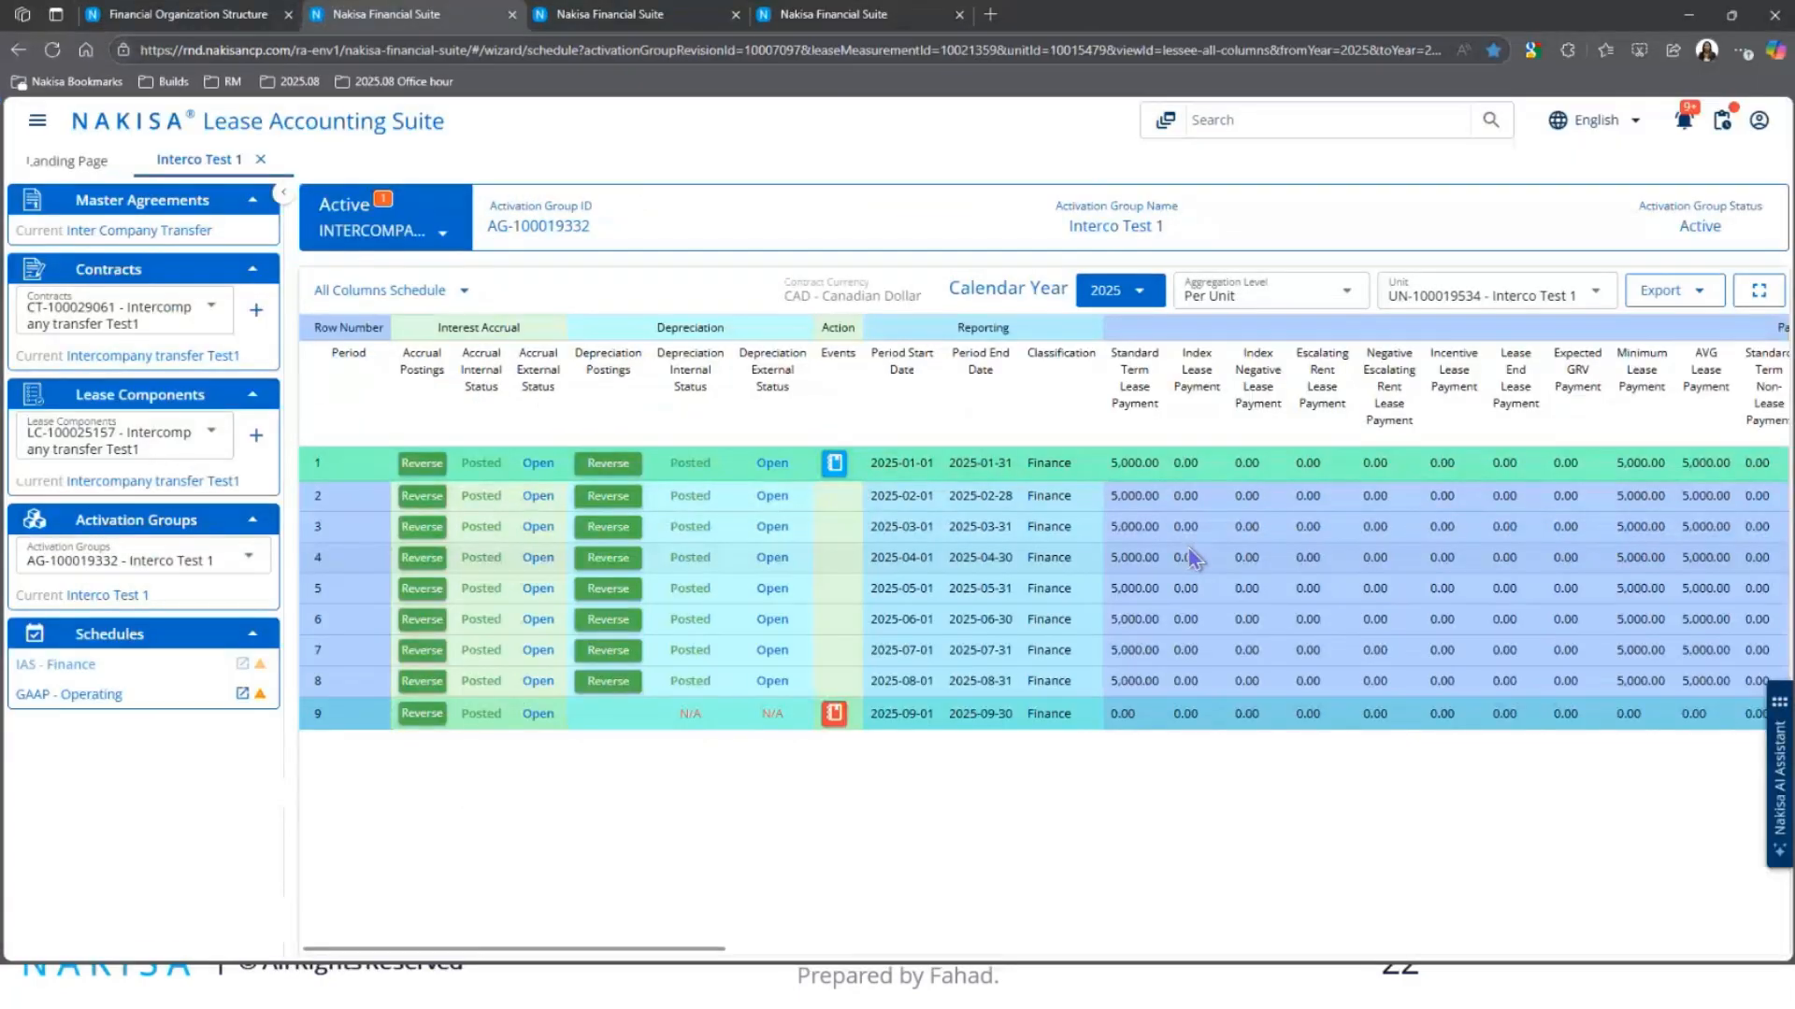